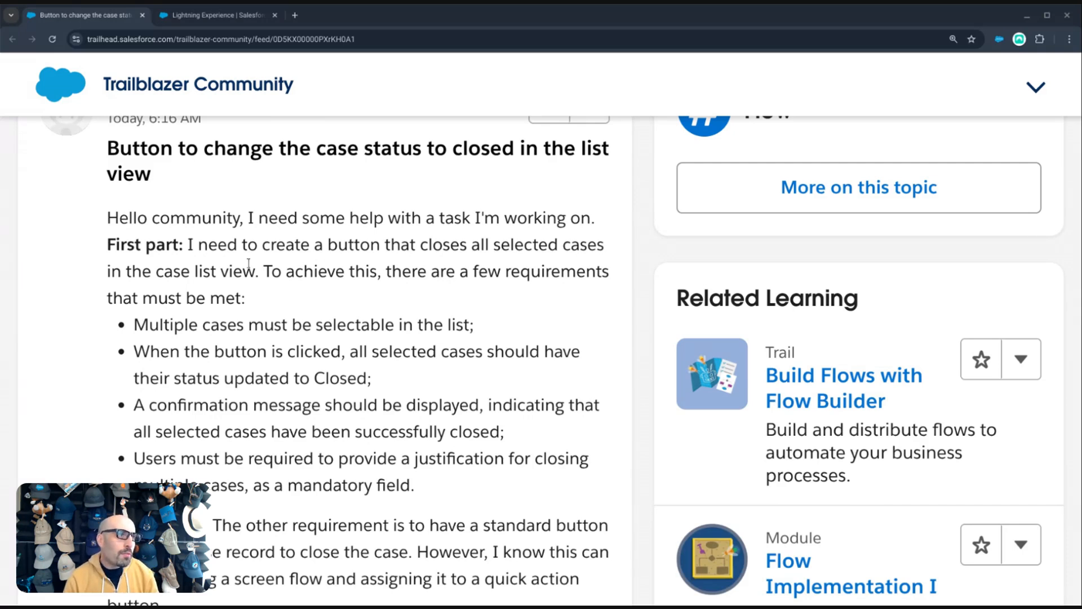
- Read the community post's requirements for a list view button that closes the selected cases, including the confirmation message and mandatory justification
{"action": "scroll", "coordinate": [232, 203], "scroll_direction": "up", "scroll_amount": 1}
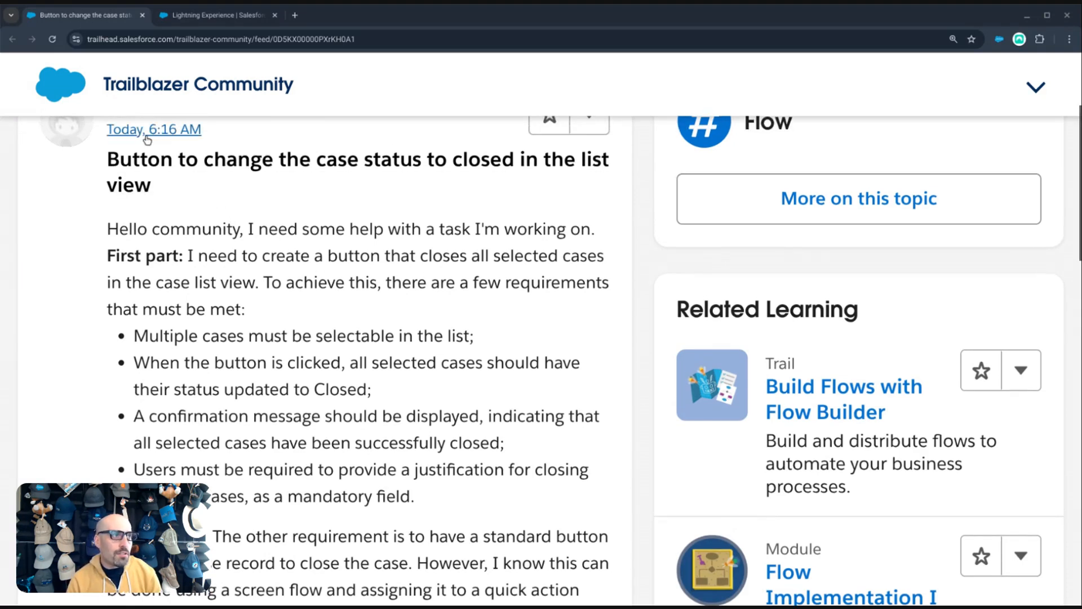
{"action": "scroll", "coordinate": [197, 204], "scroll_direction": "down", "scroll_amount": 1}
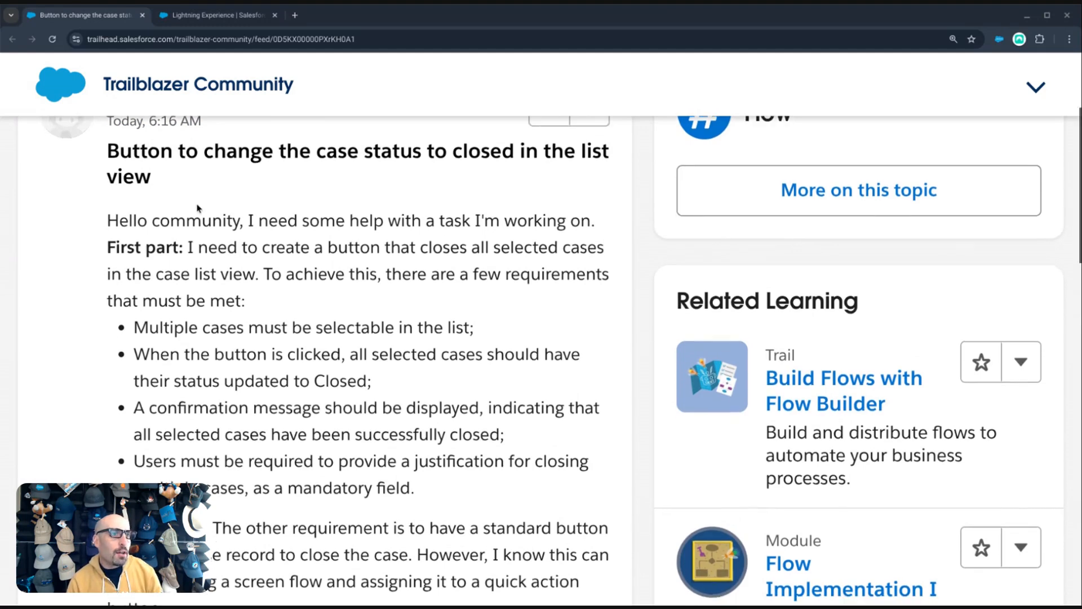
{"action": "scroll", "coordinate": [197, 209], "scroll_direction": "down", "scroll_amount": 1}
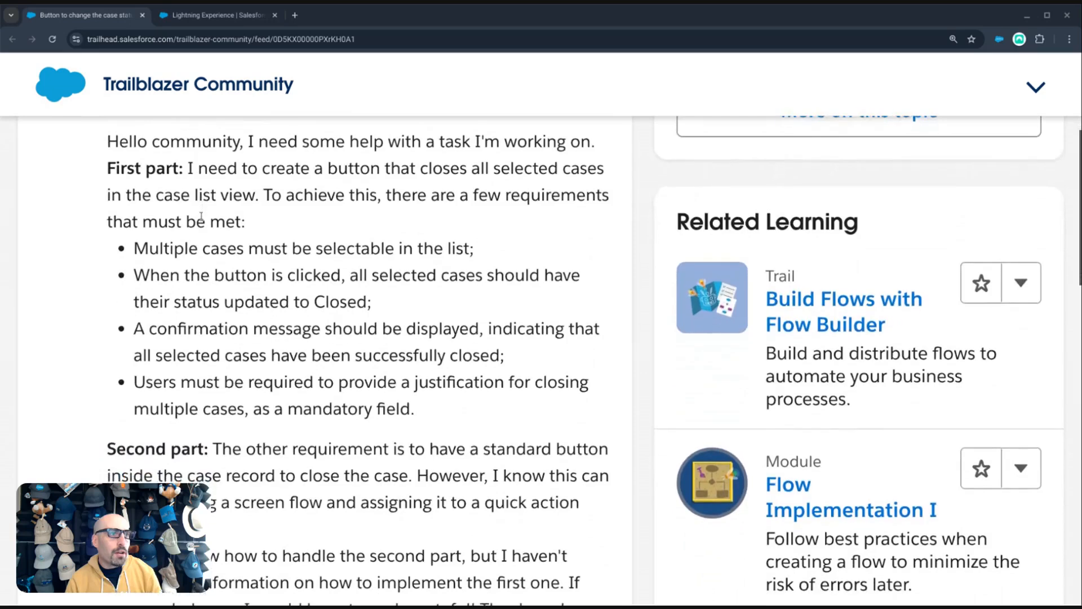
{"action": "double_click", "coordinate": [346, 158]}
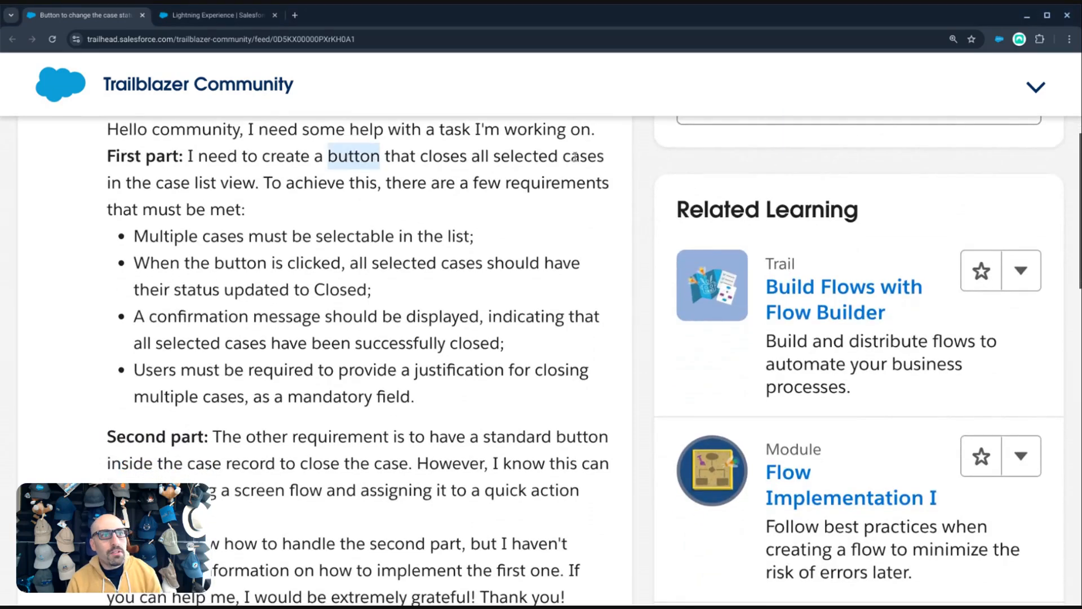
{"action": "left_click_drag", "start_coordinate": [164, 181], "coordinate": [256, 182]}
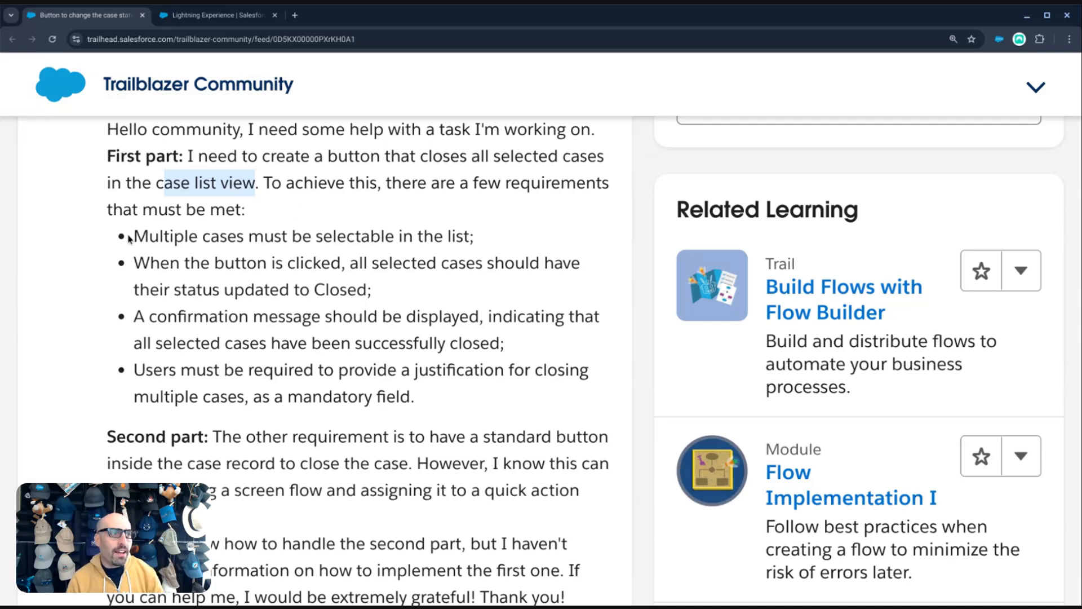
{"action": "left_click_drag", "start_coordinate": [134, 237], "coordinate": [467, 237]}
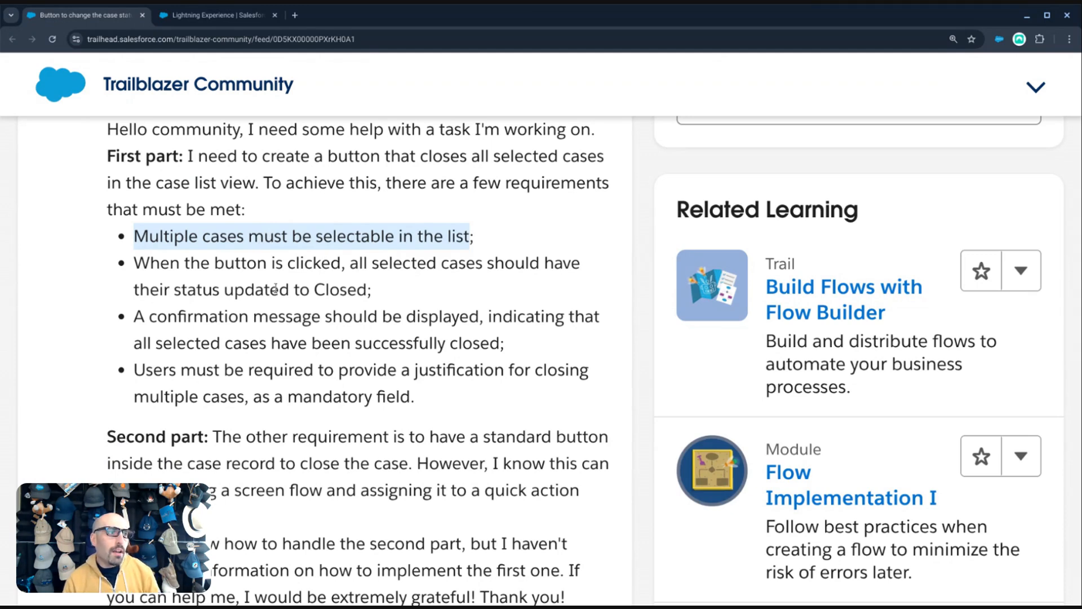
{"action": "left_click_drag", "start_coordinate": [211, 291], "coordinate": [366, 291]}
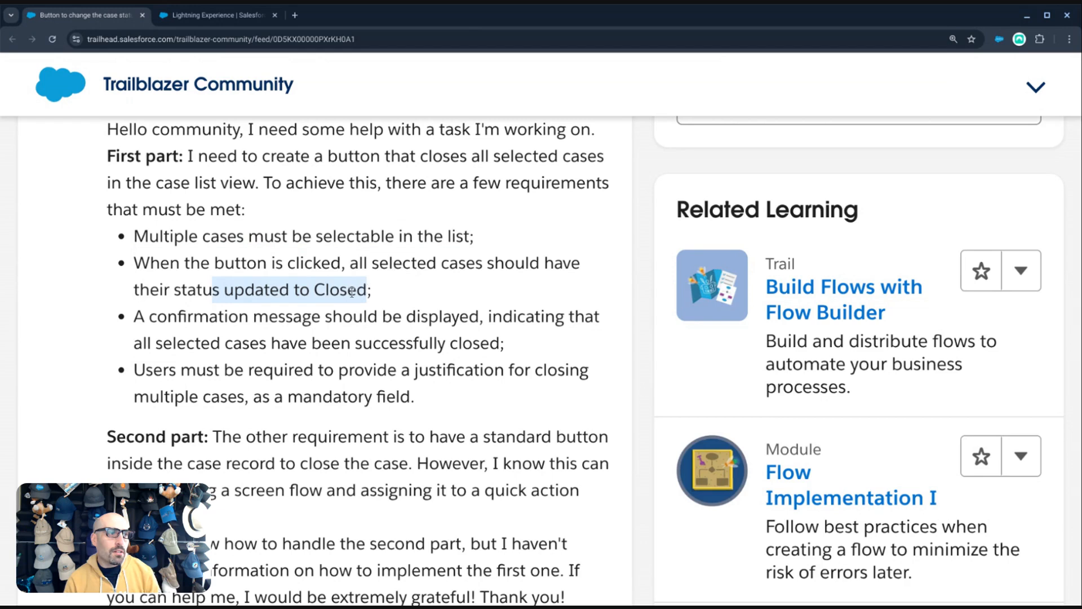
{"action": "left_click_drag", "start_coordinate": [153, 317], "coordinate": [480, 312]}
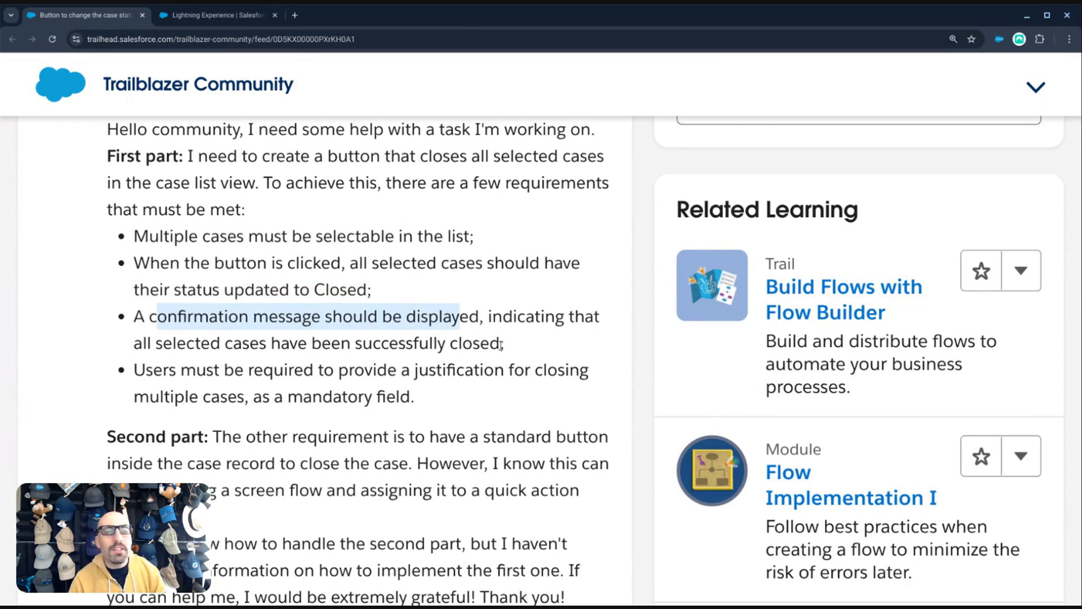
{"action": "left_click_drag", "start_coordinate": [499, 342], "coordinate": [122, 317]}
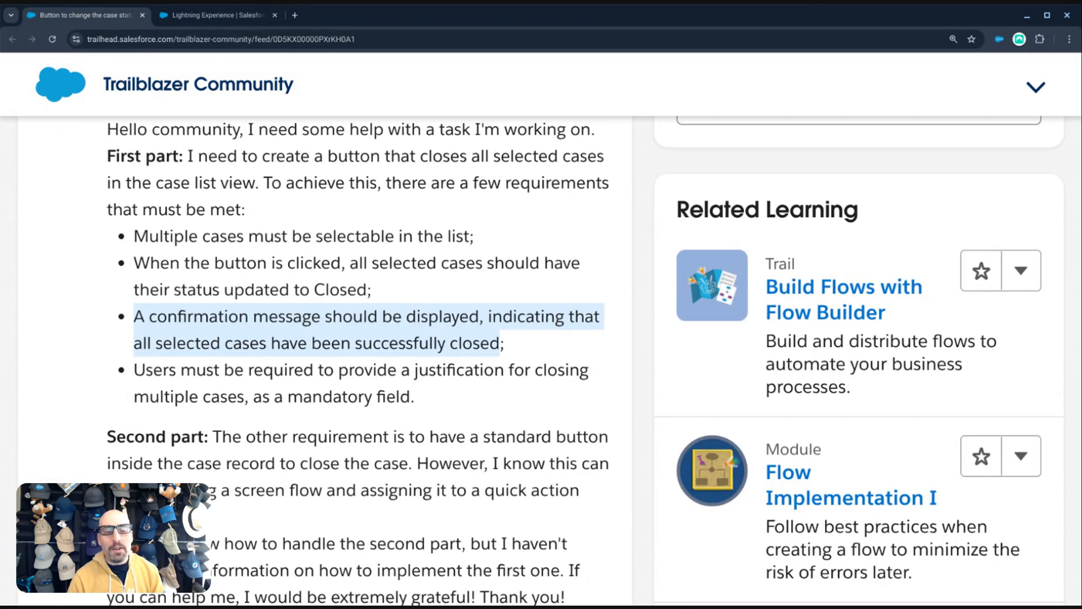
{"action": "scroll", "coordinate": [317, 337], "scroll_direction": "down", "scroll_amount": 2}
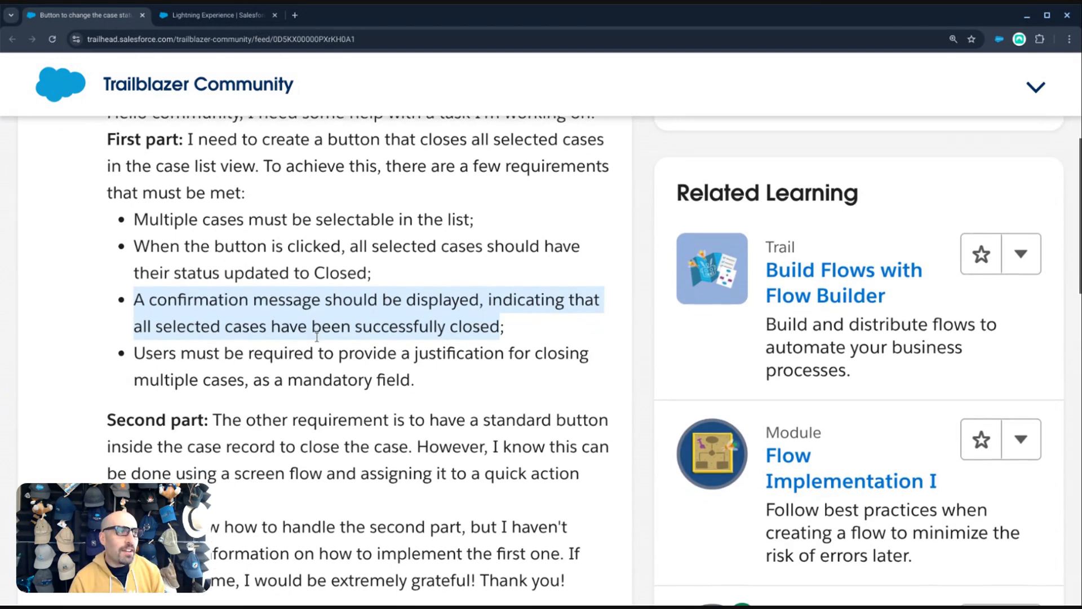
{"action": "scroll", "coordinate": [318, 337], "scroll_direction": "down", "scroll_amount": 3}
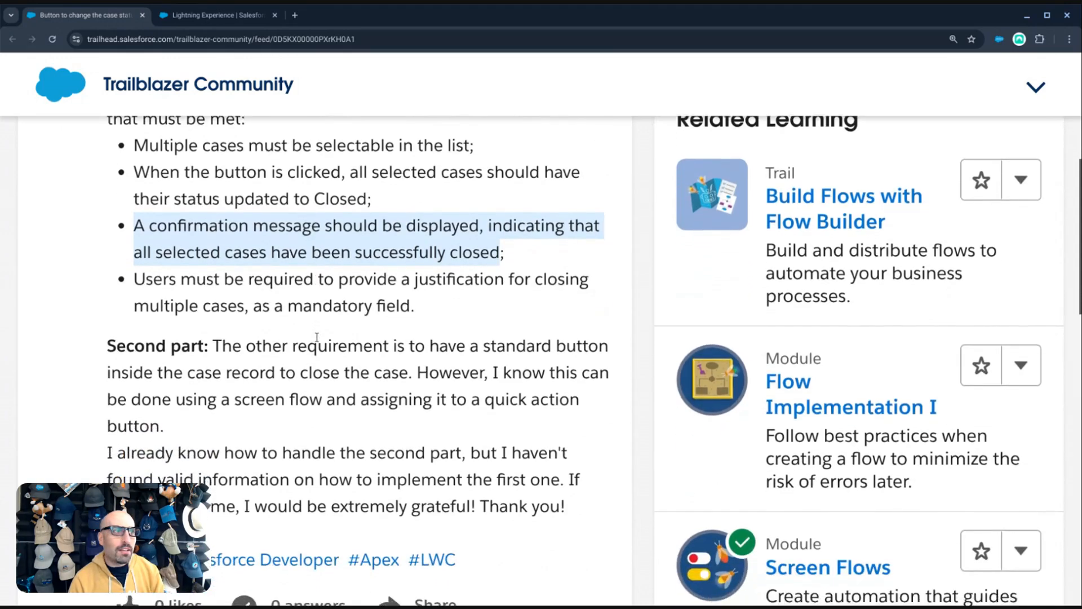
{"action": "scroll", "coordinate": [317, 337], "scroll_direction": "down", "scroll_amount": 2}
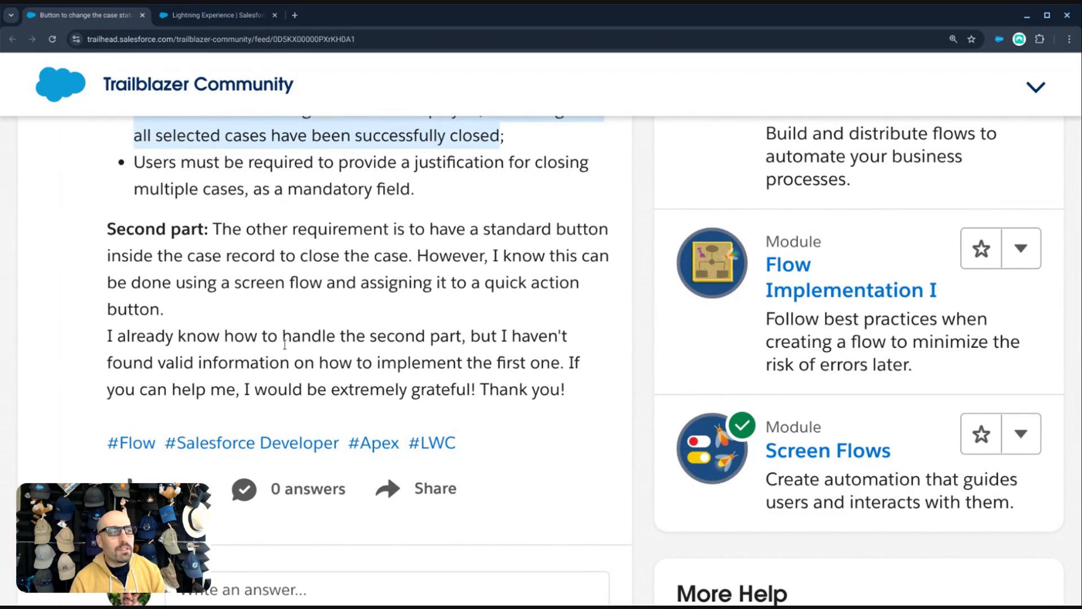
{"action": "scroll", "coordinate": [284, 345], "scroll_direction": "up", "scroll_amount": 4}
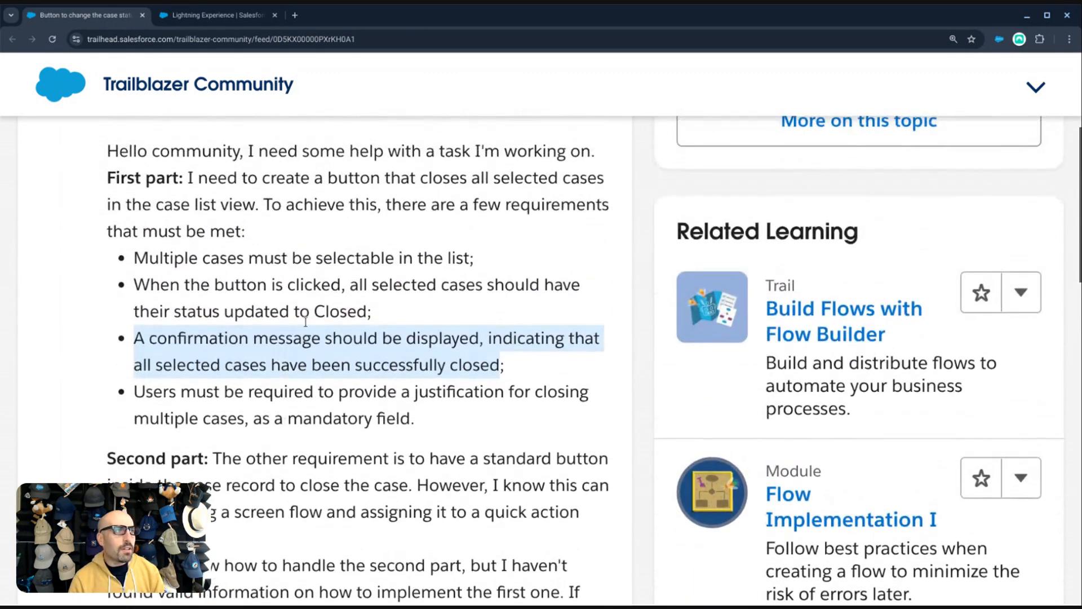
- Switch to the Salesforce playground org, search the available apps and items for "case", and open Cases
{"action": "left_click", "coordinate": [207, 20]}
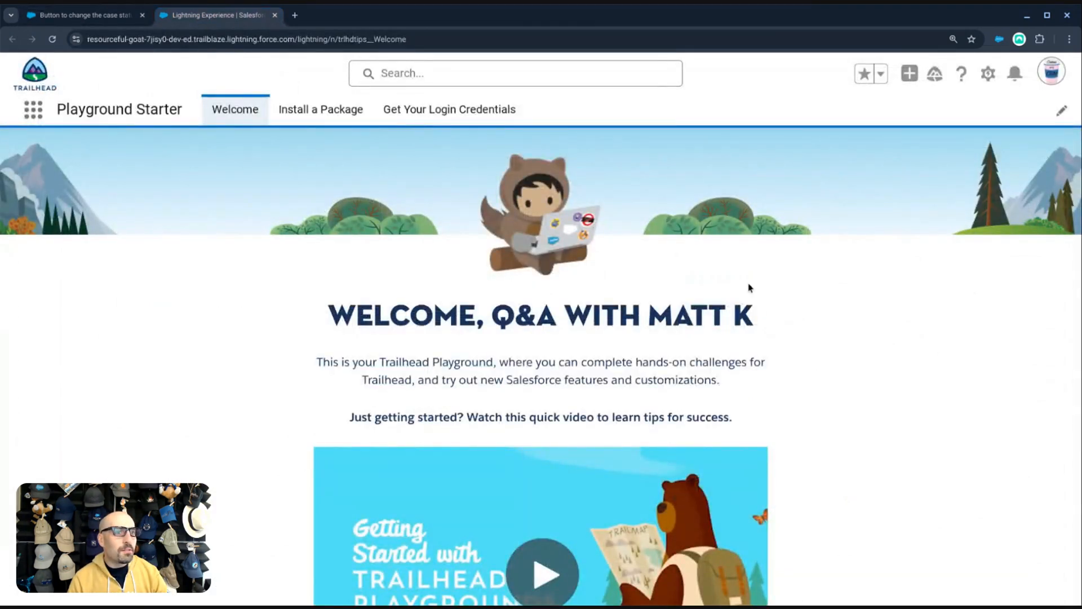
{"action": "left_click", "coordinate": [988, 73]}
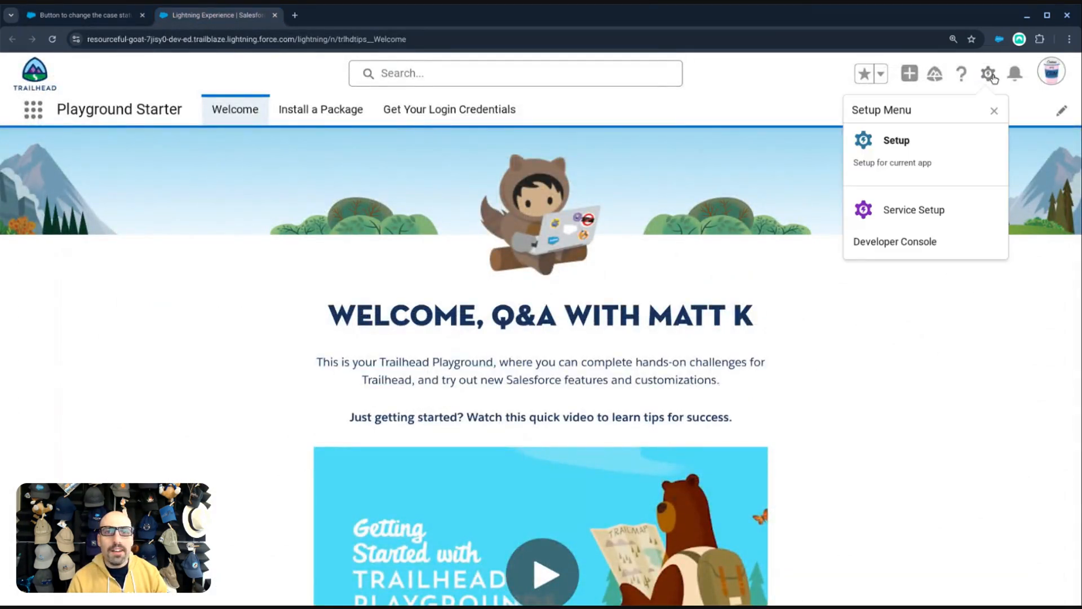
{"action": "left_click", "coordinate": [34, 113]}
{"action": "type", "text": "case"}
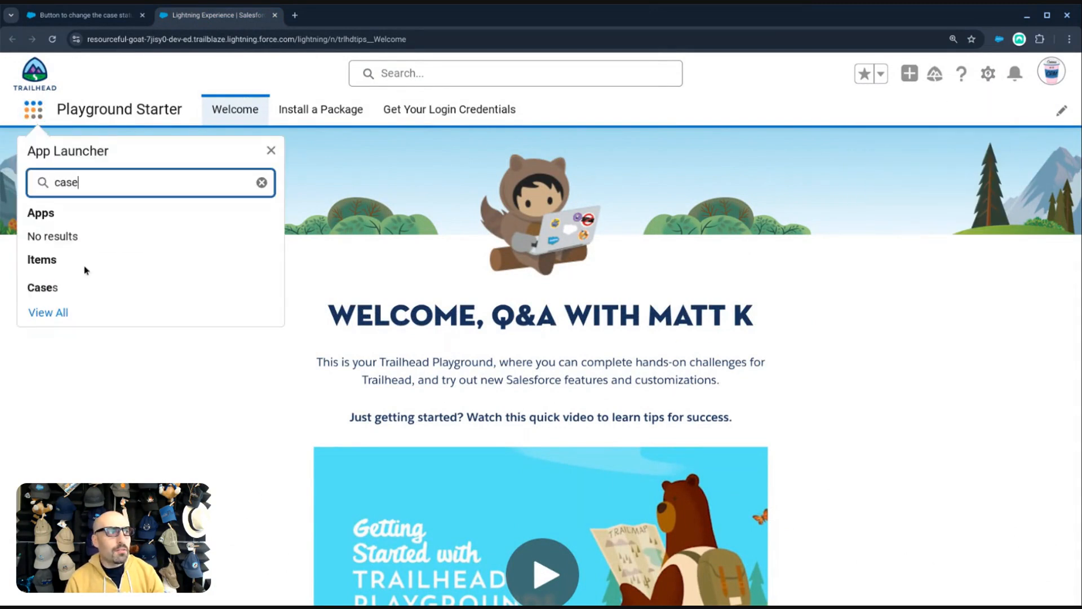
{"action": "left_click", "coordinate": [113, 285]}
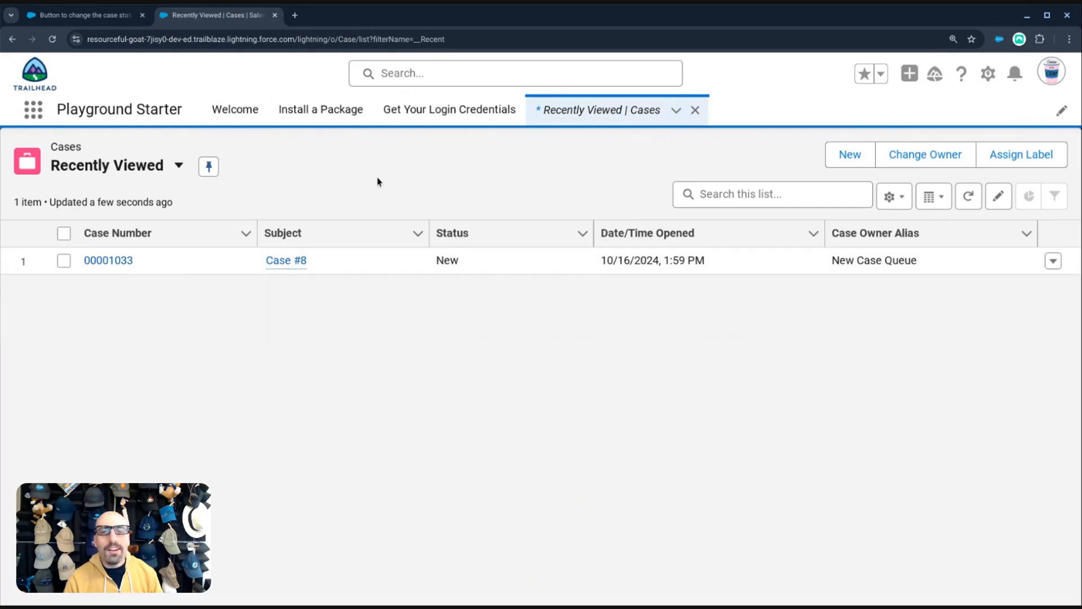
- Show the All Closed Cases list view and sort it by Status in descending order
{"action": "left_click", "coordinate": [133, 170]}
{"action": "left_click", "coordinate": [130, 229]}
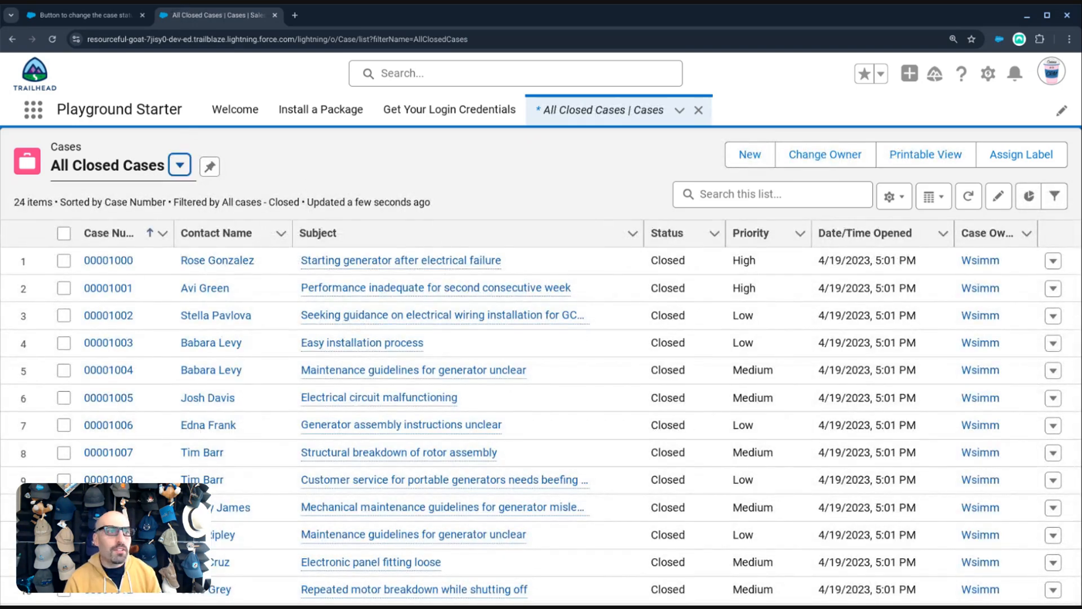
{"action": "left_click", "coordinate": [303, 185]}
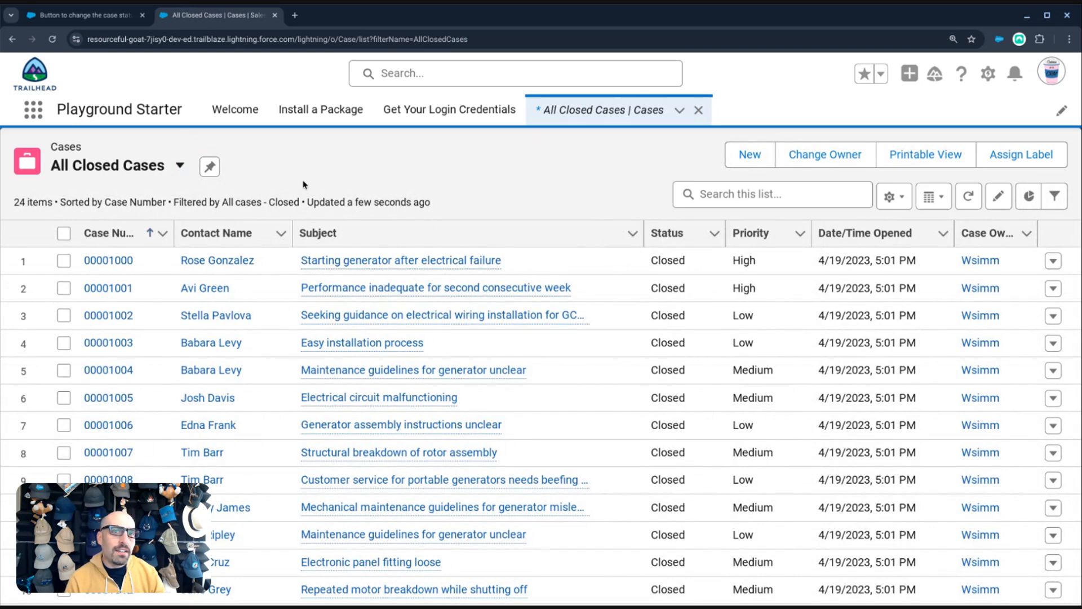
{"action": "left_click", "coordinate": [683, 232]}
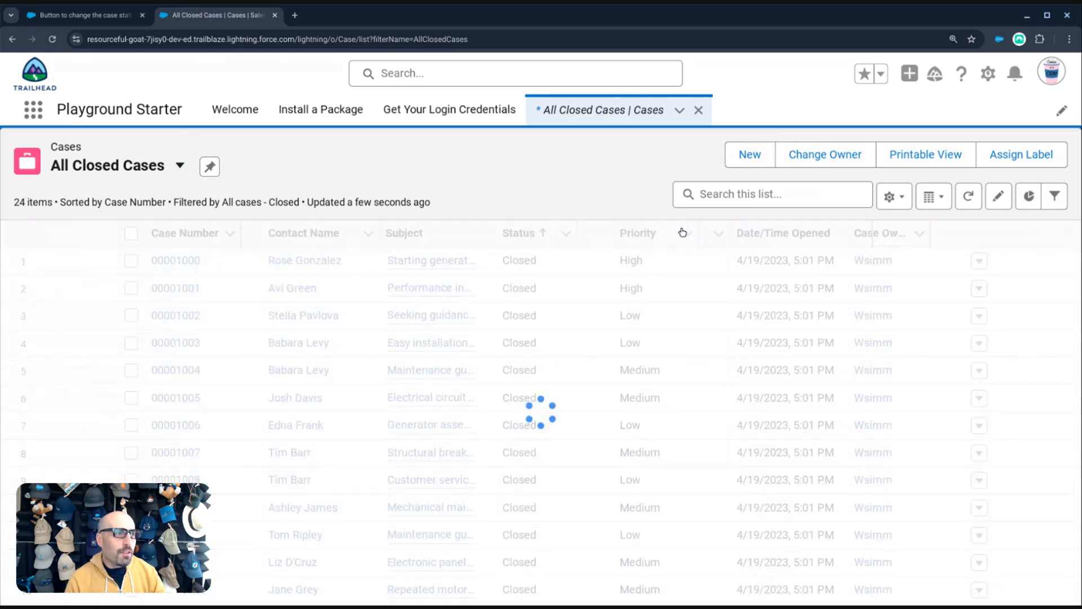
{"action": "left_click", "coordinate": [673, 233]}
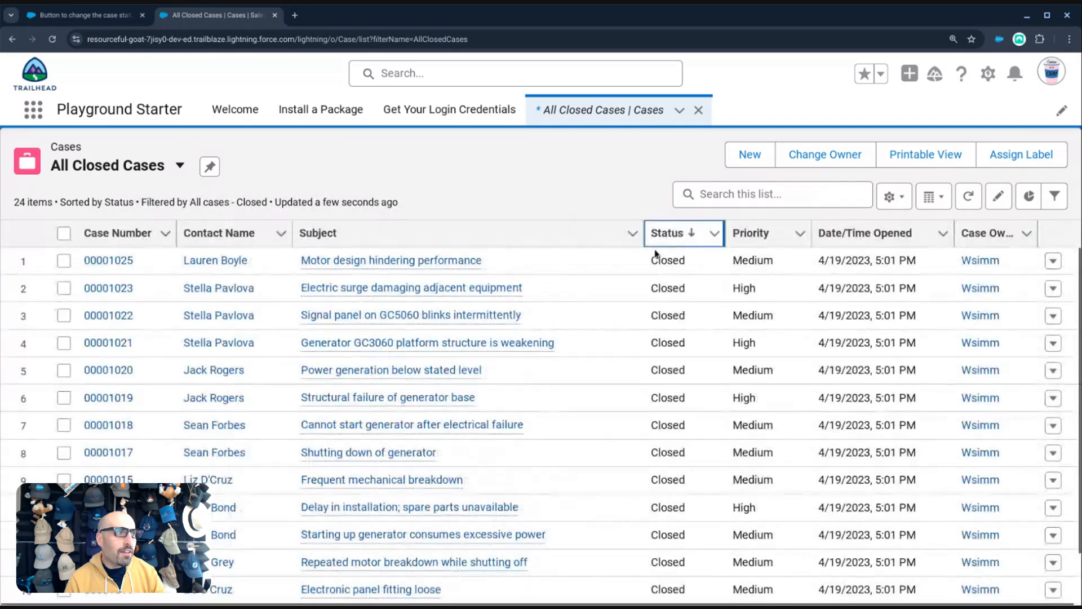
- Switch the case list to All Open Cases and briefly recheck the requirements in the community post
{"action": "left_click", "coordinate": [180, 165]}
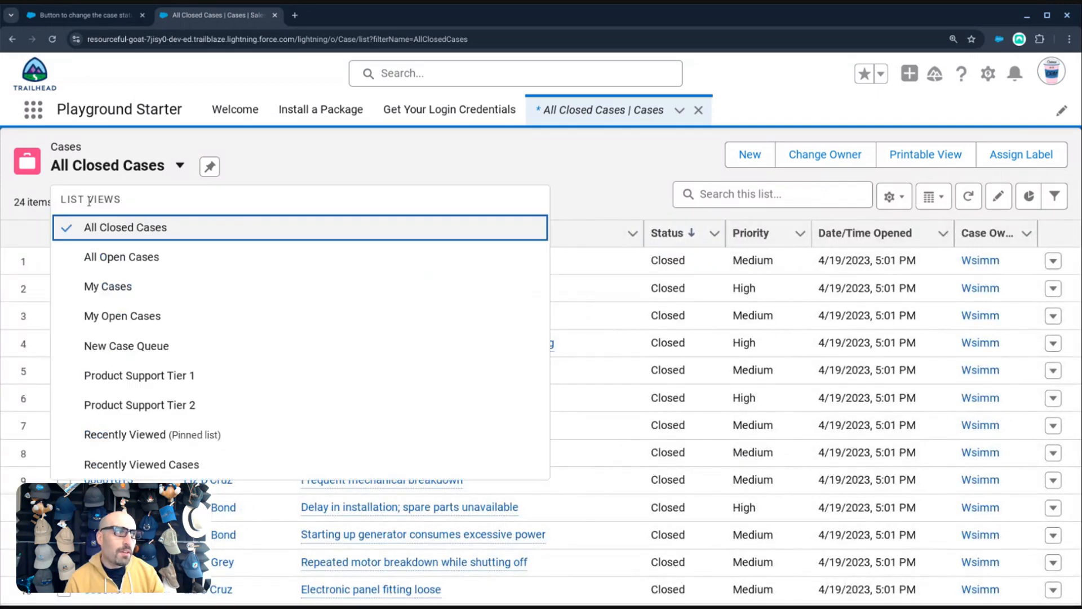
{"action": "left_click", "coordinate": [117, 258]}
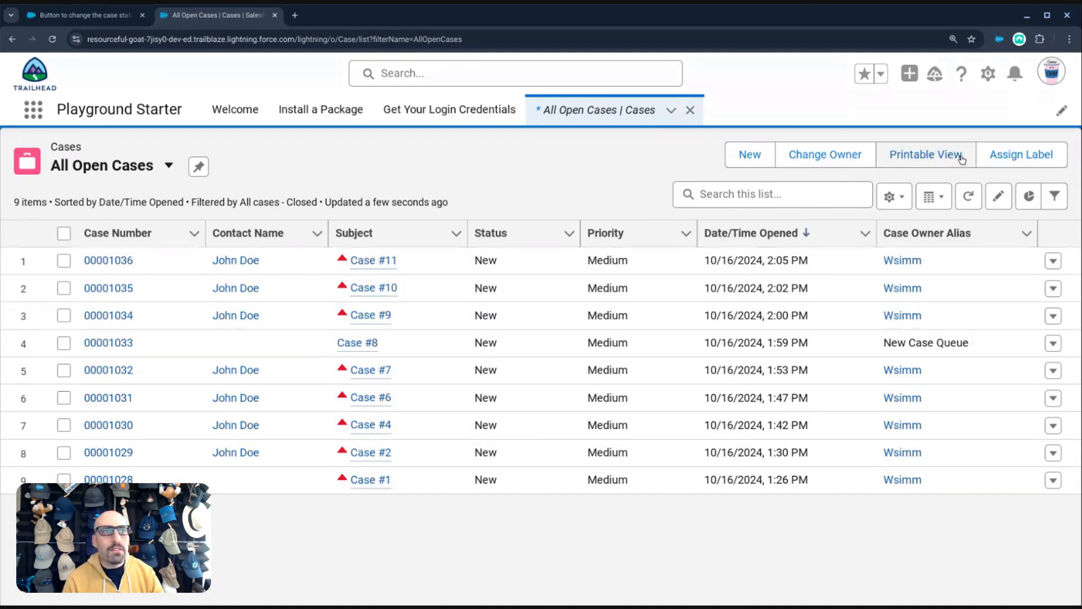
{"action": "left_click", "coordinate": [107, 17]}
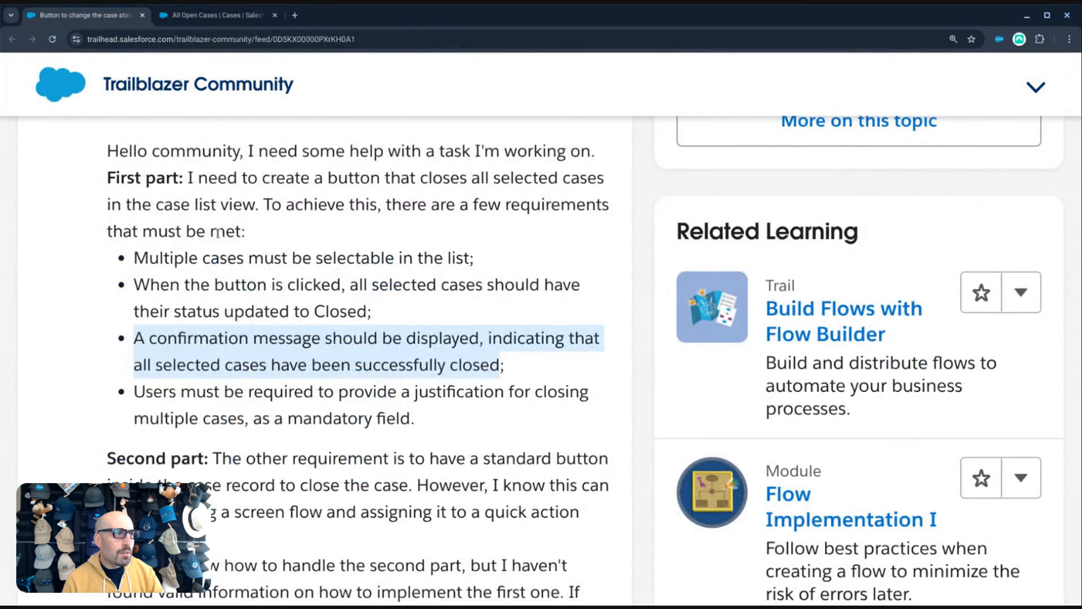
{"action": "left_click", "coordinate": [217, 16]}
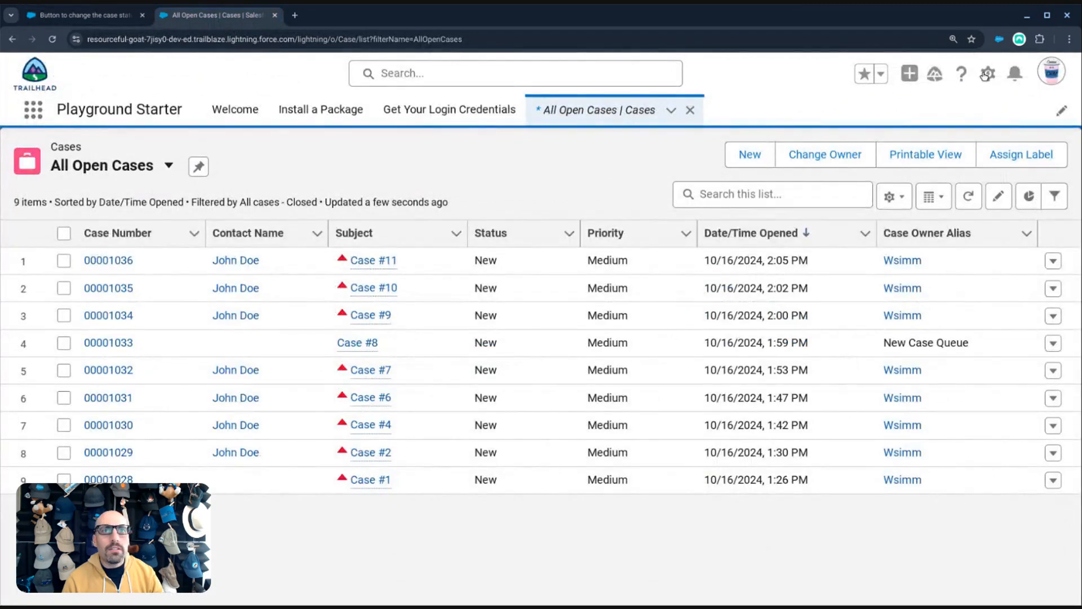
- Open Setup, search it for "flow", and go to the Flows page
{"action": "left_click", "coordinate": [988, 73]}
{"action": "left_click", "coordinate": [928, 143]}
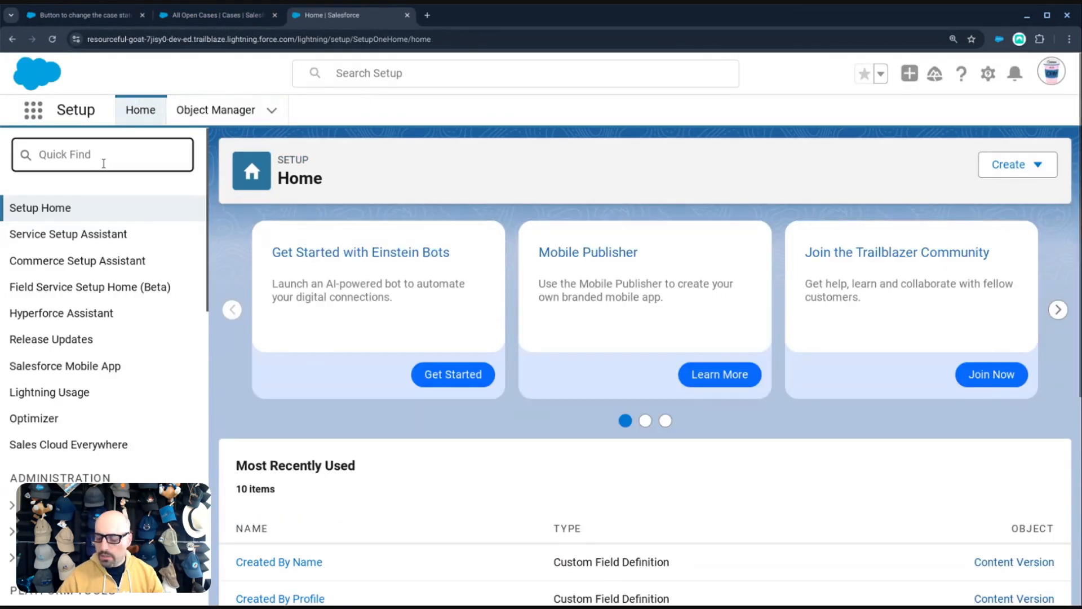
{"action": "type", "text": "flow"}
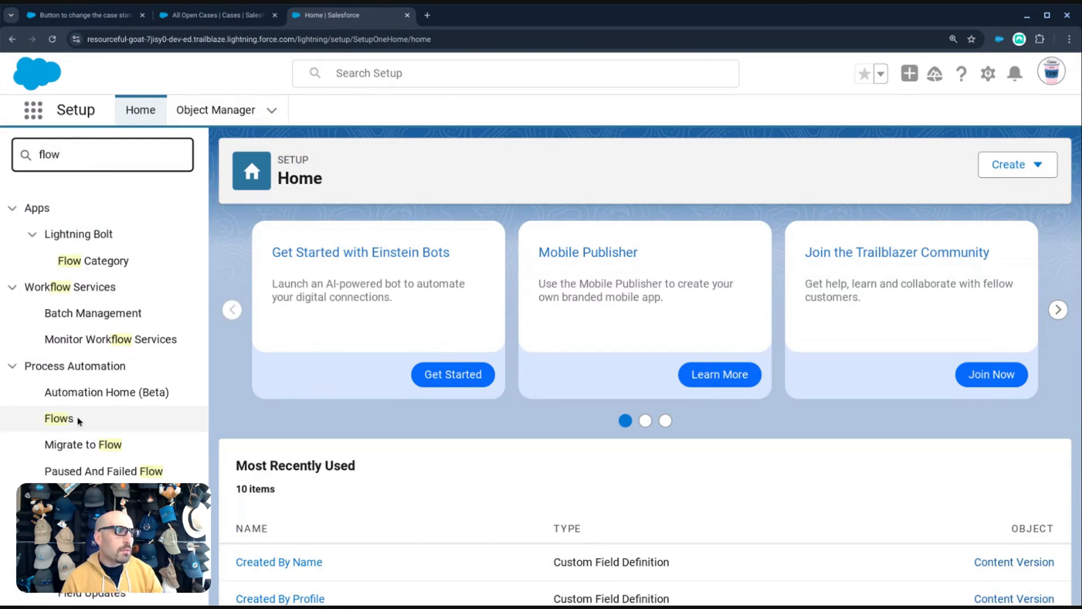
{"action": "left_click", "coordinate": [58, 420]}
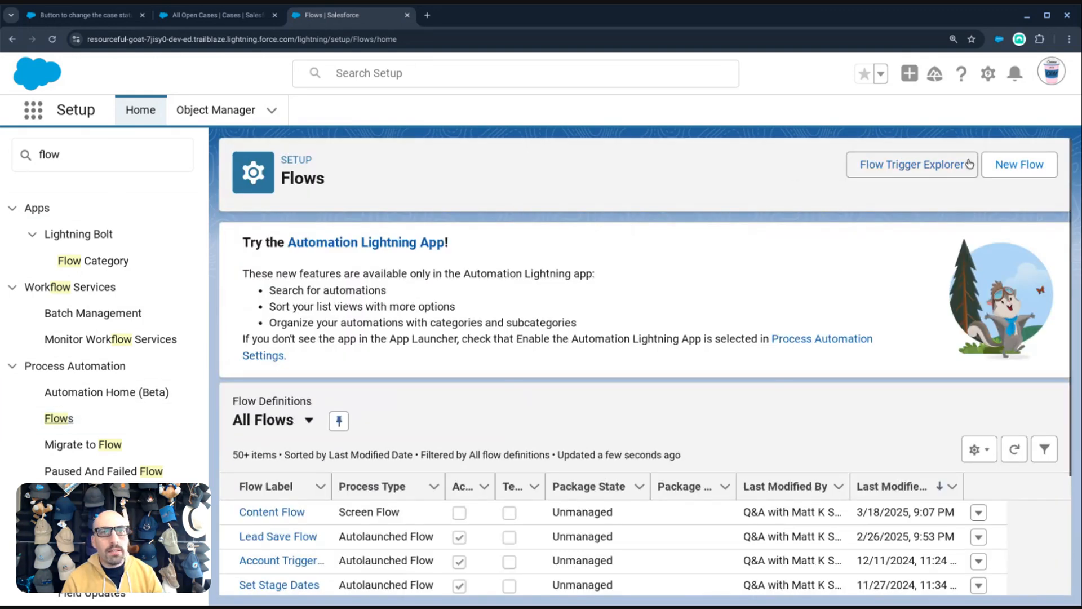
- Create a new flow from scratch with Screen Flow as its type
{"action": "left_click", "coordinate": [1015, 164]}
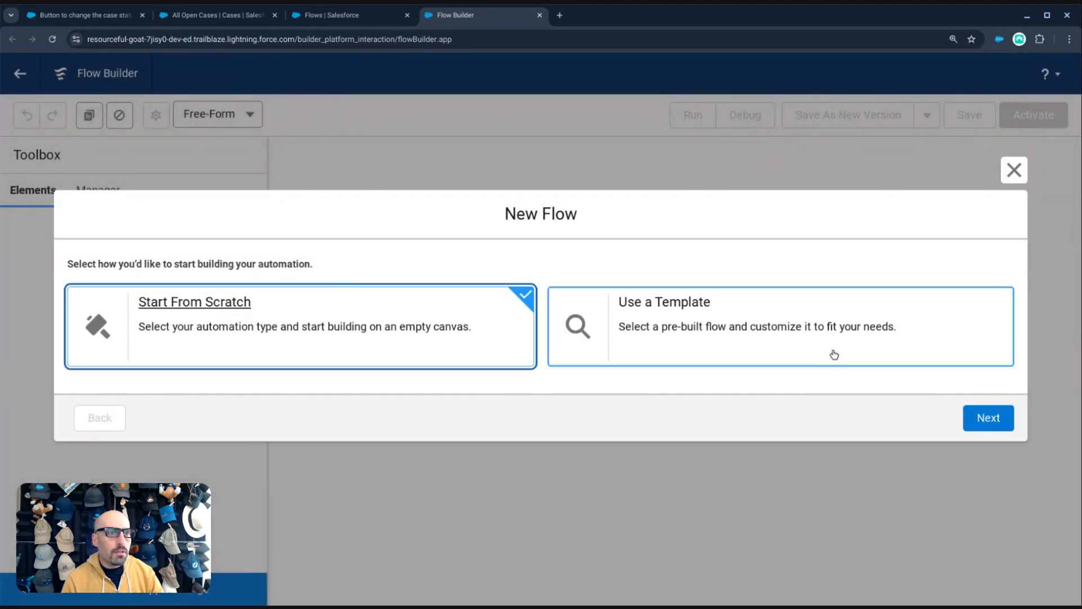
{"action": "left_click", "coordinate": [984, 416]}
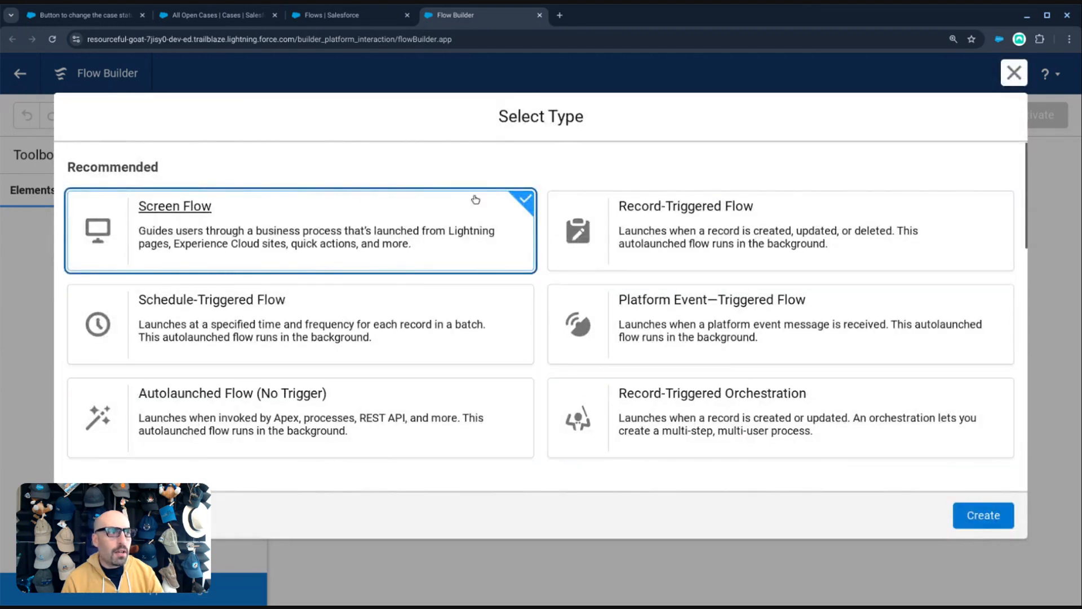
{"action": "left_click", "coordinate": [981, 514]}
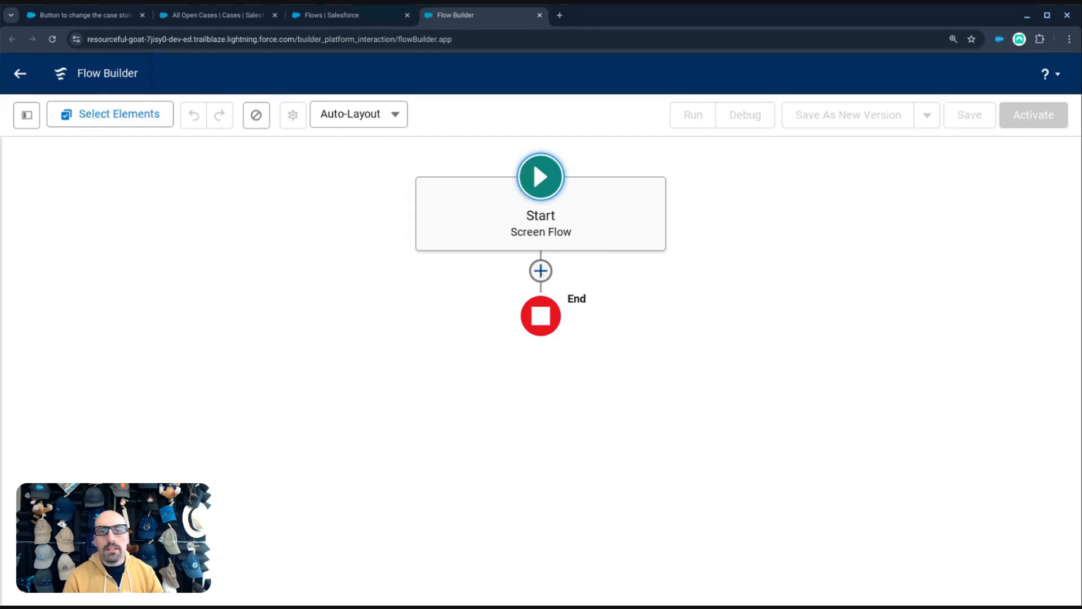
- Start a new variable resource with API name ids, data type Record, allowing multiple values as a collection
{"action": "left_click", "coordinate": [26, 115]}
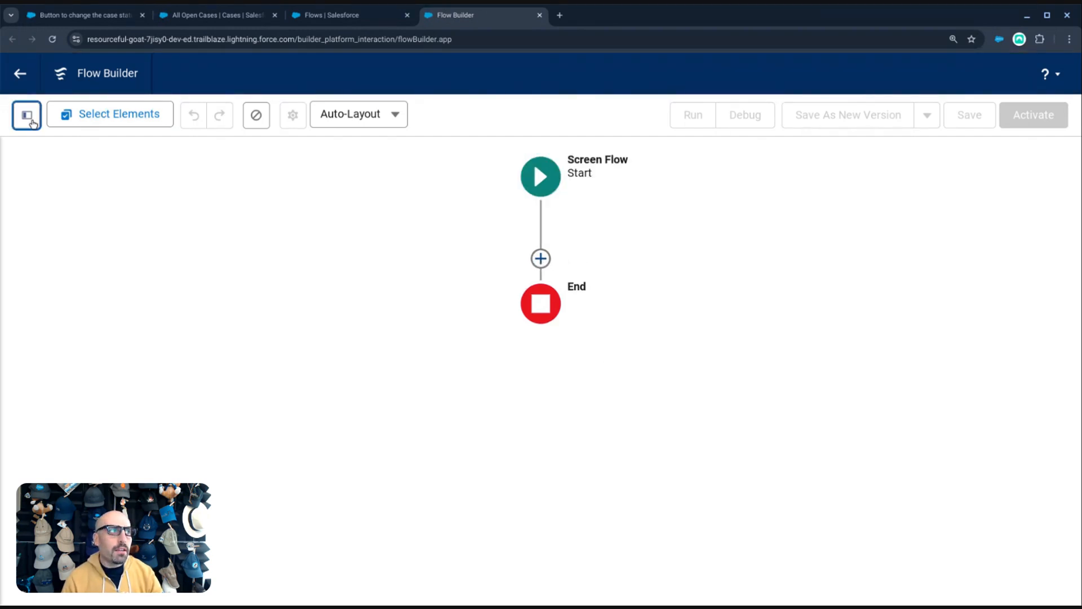
{"action": "left_click", "coordinate": [79, 271]}
{"action": "left_click", "coordinate": [294, 263]}
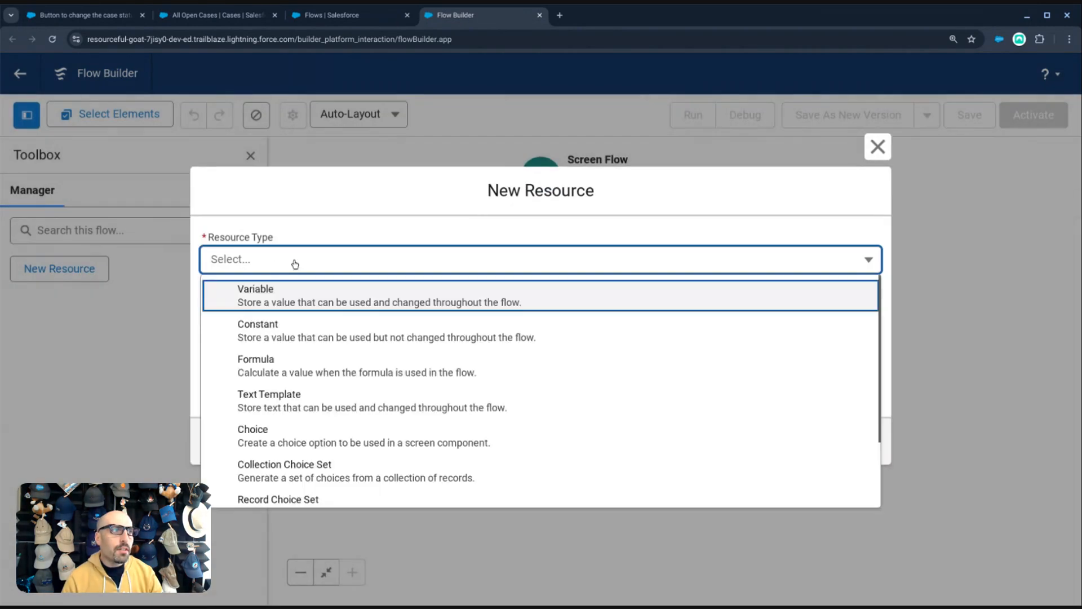
{"action": "left_click", "coordinate": [331, 299]}
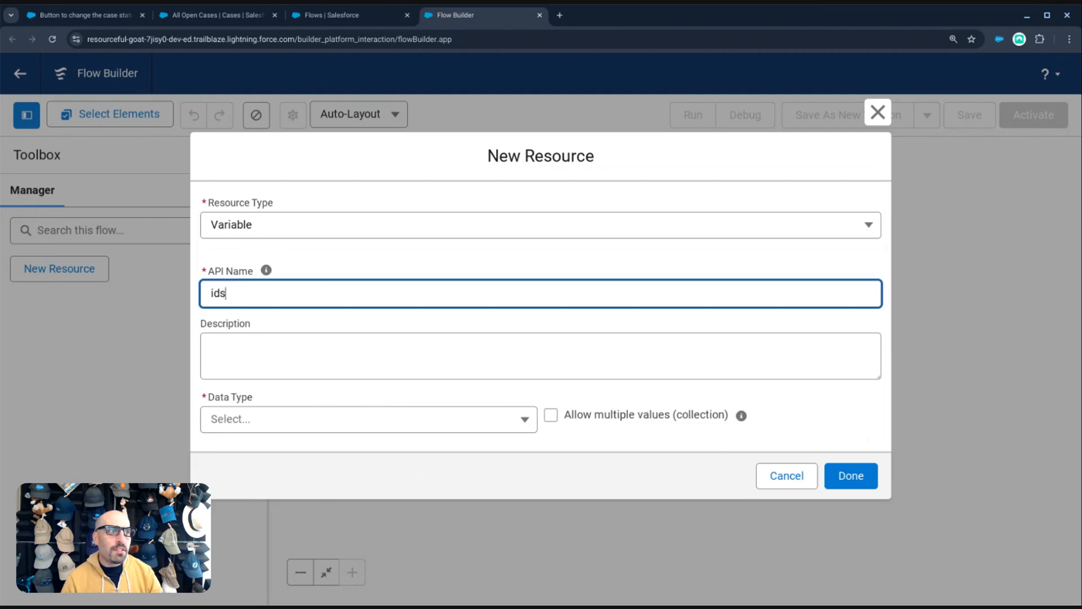
{"action": "left_click", "coordinate": [327, 346]}
{"action": "left_click", "coordinate": [338, 420]}
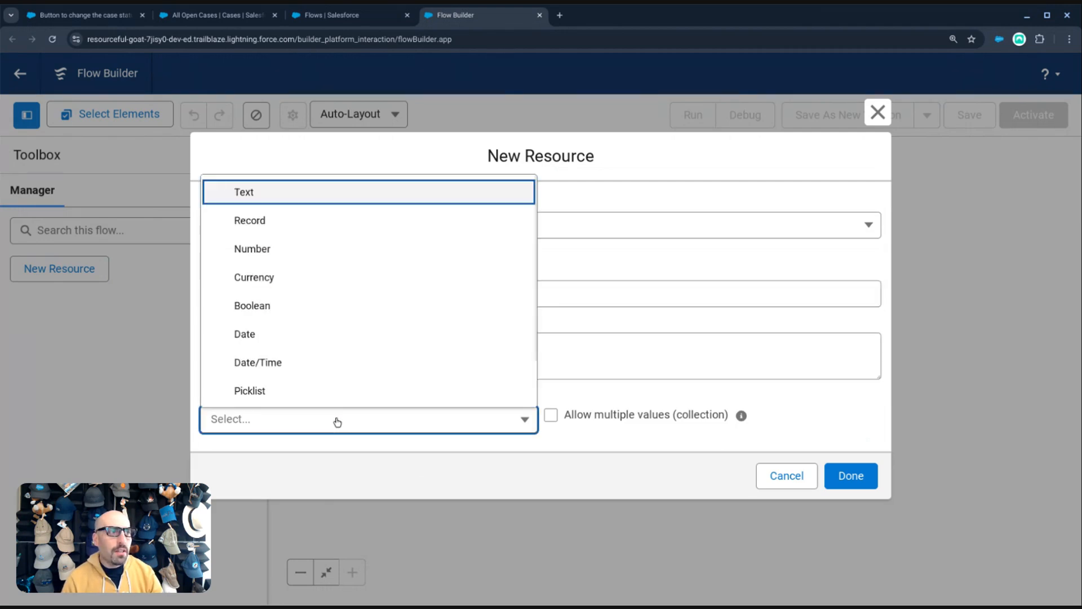
{"action": "left_click", "coordinate": [318, 225]}
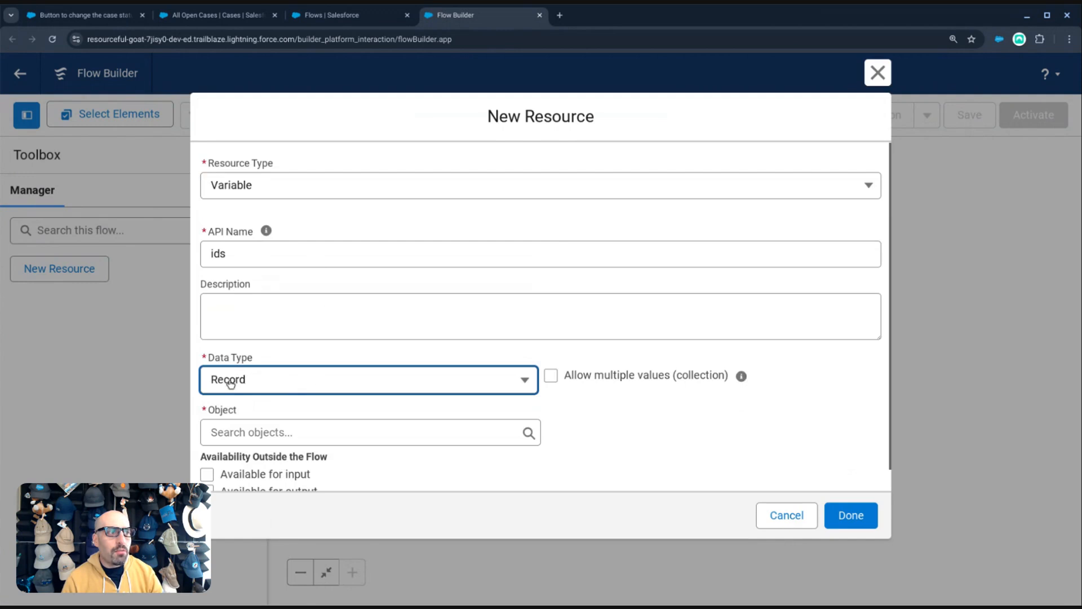
{"action": "left_click", "coordinate": [555, 378]}
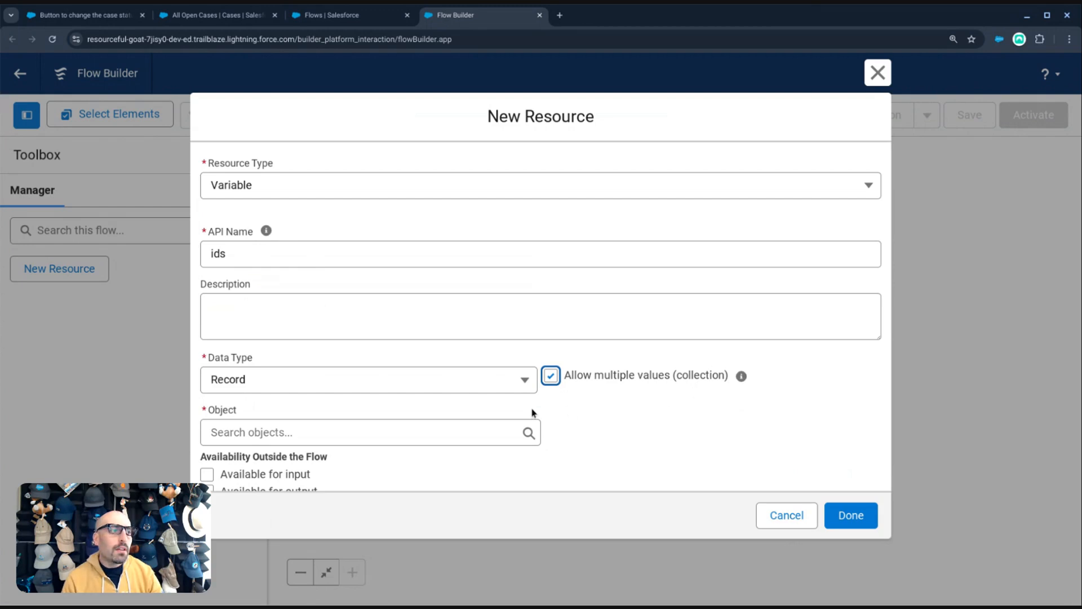
- Set the ids variable's object to Case, make it available for input, and finish creating the resource
{"action": "scroll", "coordinate": [533, 413], "scroll_direction": "down", "scroll_amount": 1}
{"action": "left_click", "coordinate": [479, 414]}
{"action": "type", "text": "case"}
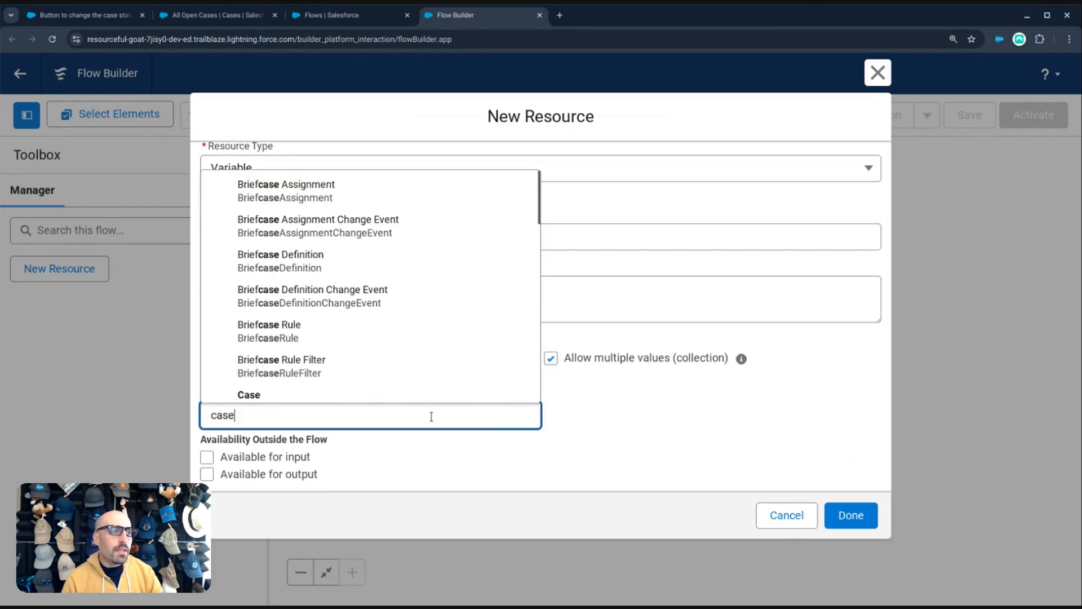
{"action": "left_click", "coordinate": [278, 394]}
{"action": "left_click", "coordinate": [300, 458]}
{"action": "scroll", "coordinate": [441, 467], "scroll_direction": "down", "scroll_amount": 1}
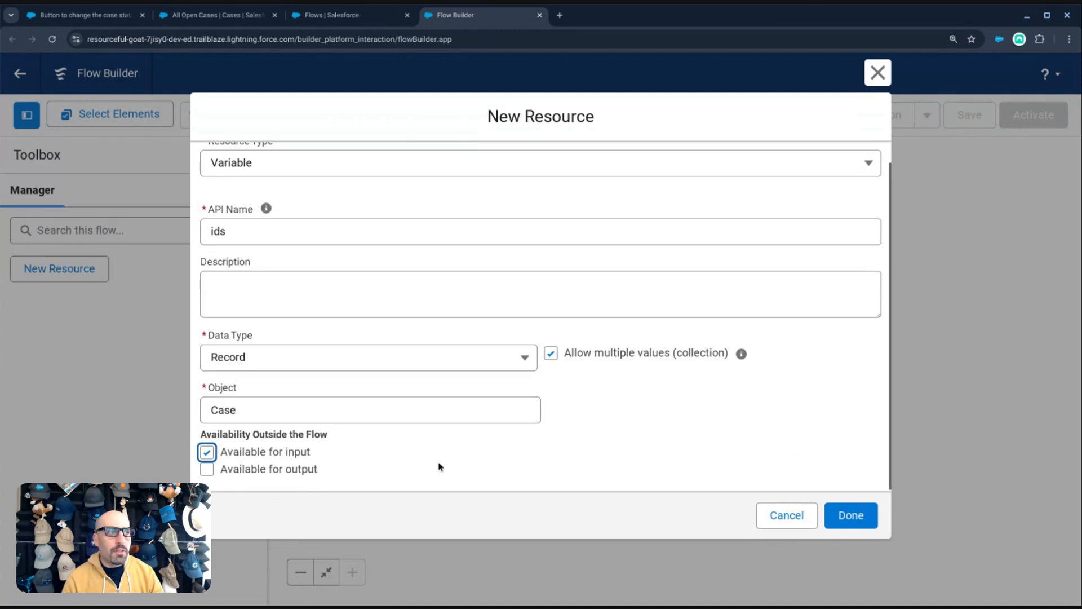
{"action": "scroll", "coordinate": [441, 467], "scroll_direction": "up", "scroll_amount": 1}
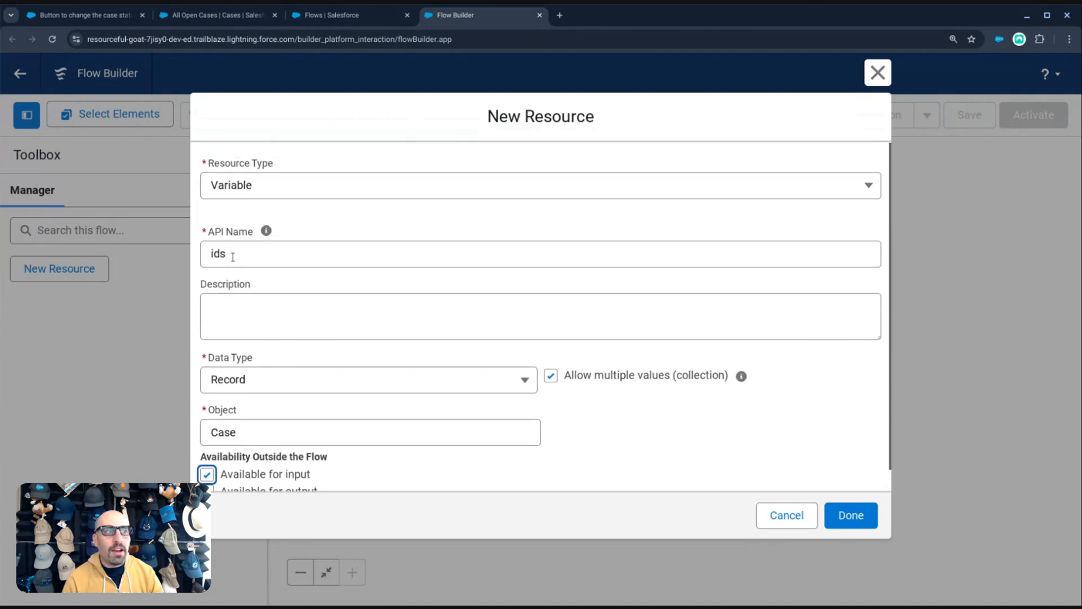
{"action": "left_click_drag", "start_coordinate": [233, 257], "coordinate": [191, 258]}
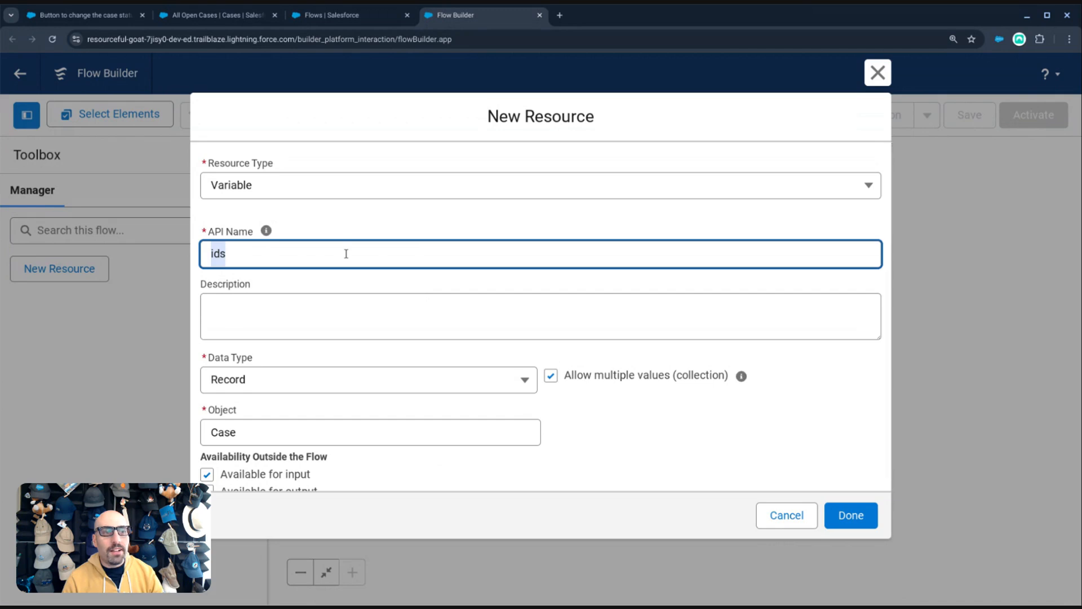
{"action": "scroll", "coordinate": [577, 399], "scroll_direction": "down", "scroll_amount": 1}
{"action": "left_click", "coordinate": [851, 516]}
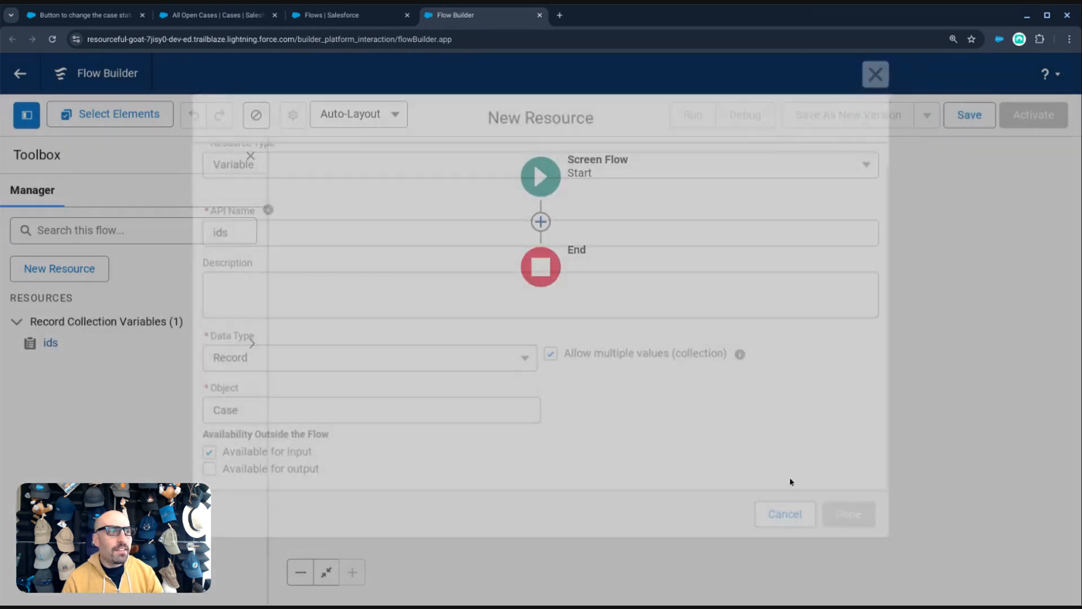
- Add a Screen element after the flow's start and label it "Are you Sure"
{"action": "left_click", "coordinate": [541, 222]}
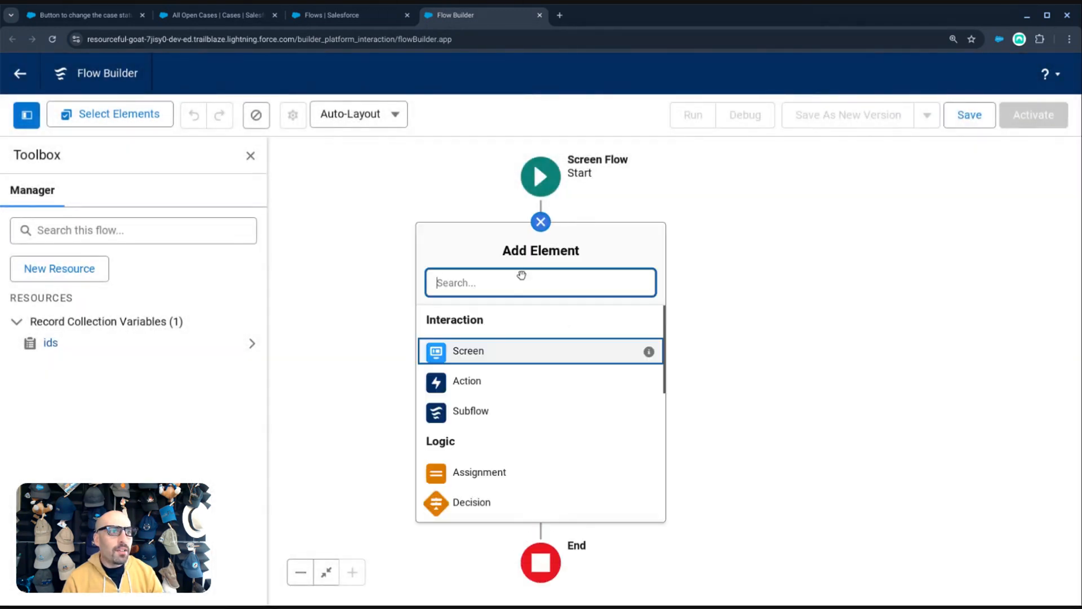
{"action": "left_click", "coordinate": [487, 353]}
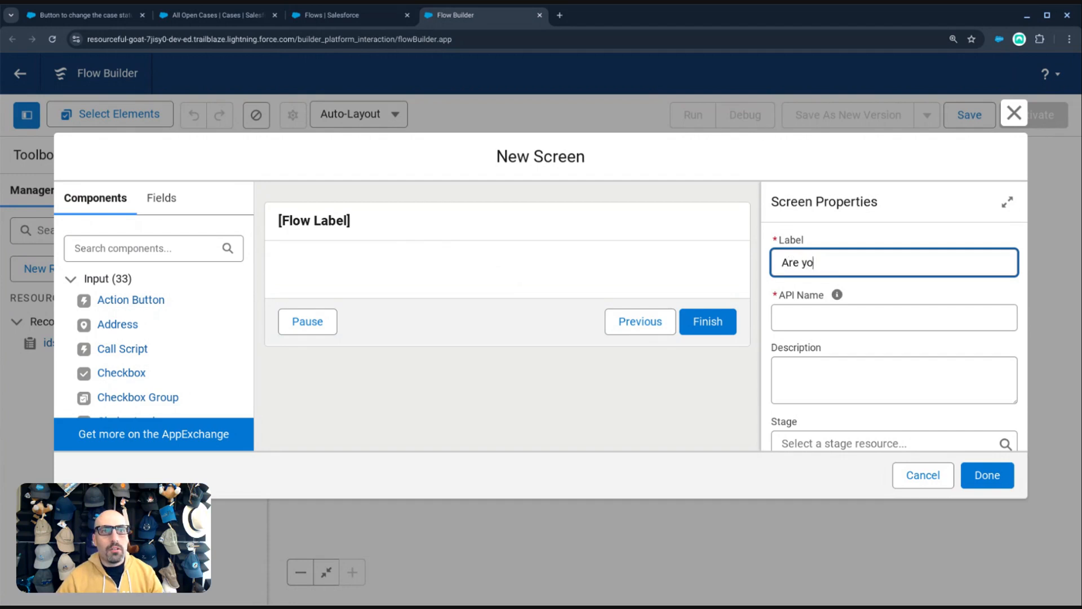
{"action": "key", "text": "Tab"}
{"action": "key", "text": "Tab"}
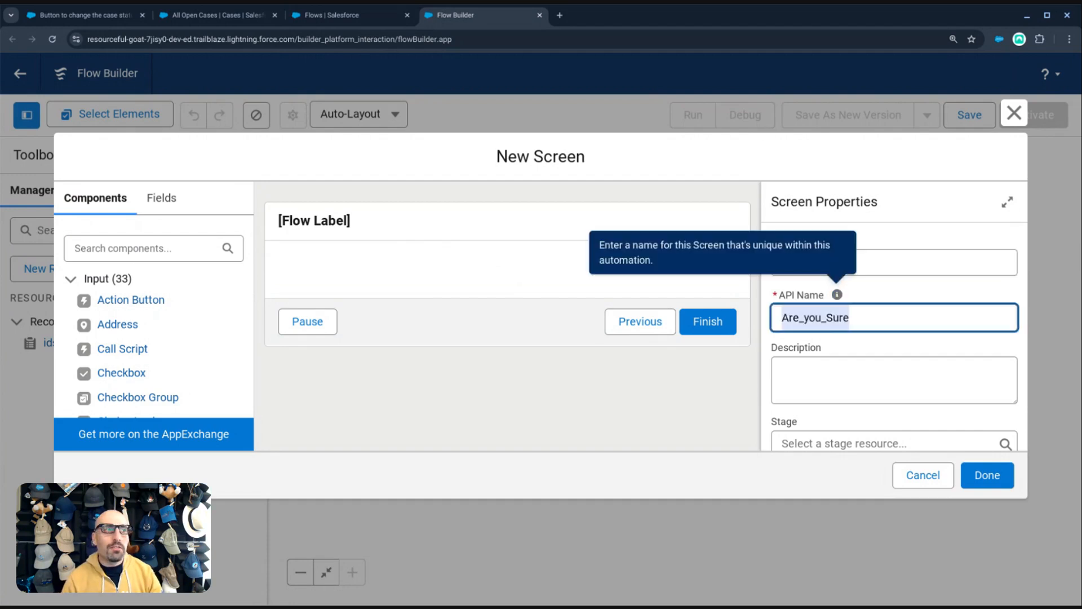
{"action": "left_click", "coordinate": [835, 378]}
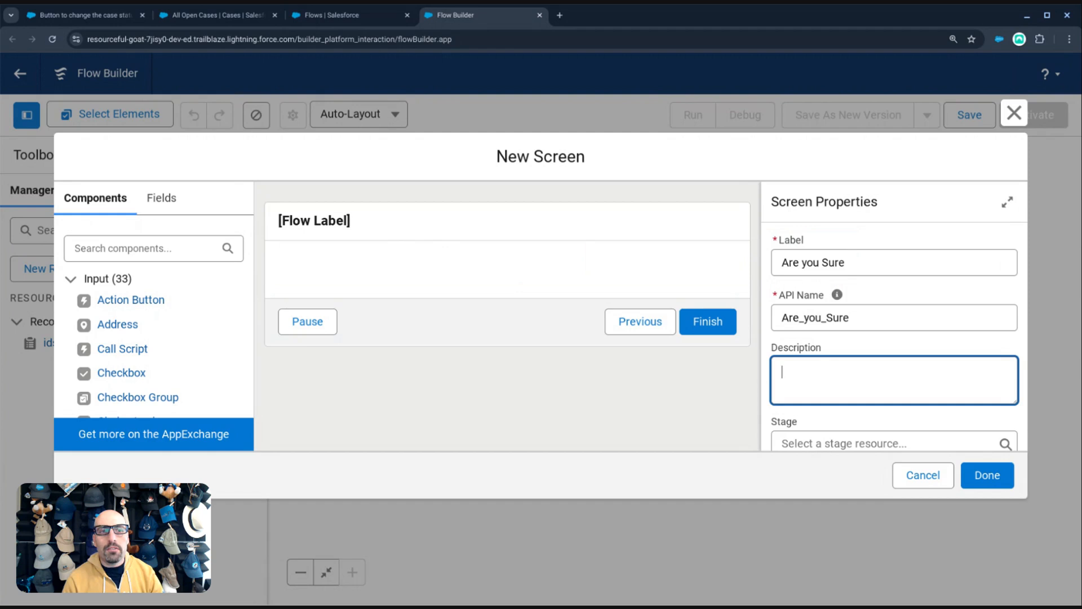
{"action": "scroll", "coordinate": [828, 386], "scroll_direction": "down", "scroll_amount": 2}
{"action": "scroll", "coordinate": [832, 368], "scroll_direction": "up", "scroll_amount": 2}
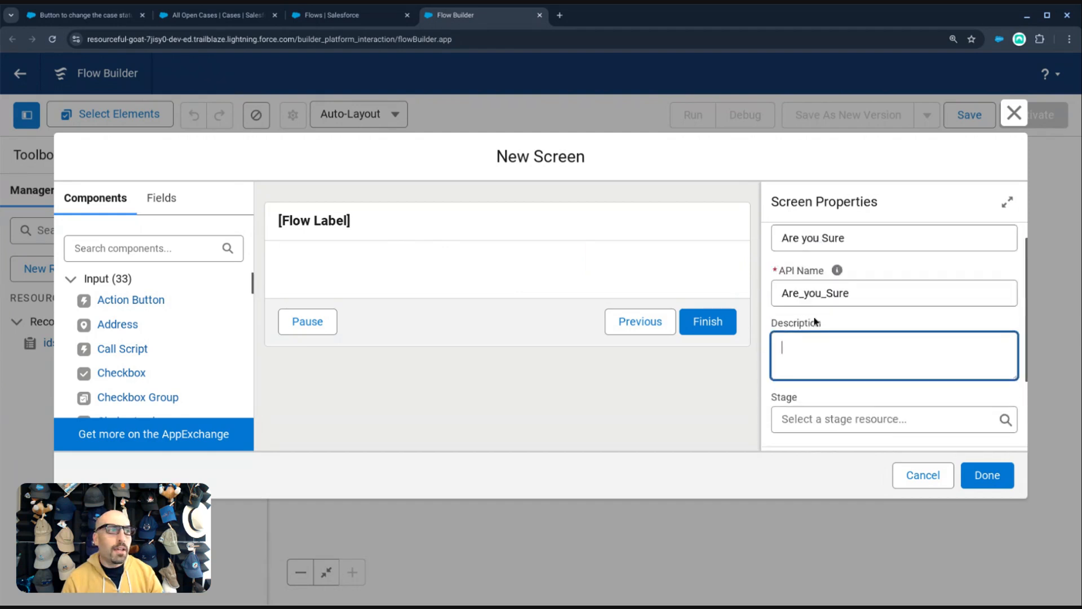
- Add a Display Text component to the screen and insert the ids variable as its content
{"action": "left_click", "coordinate": [524, 252]}
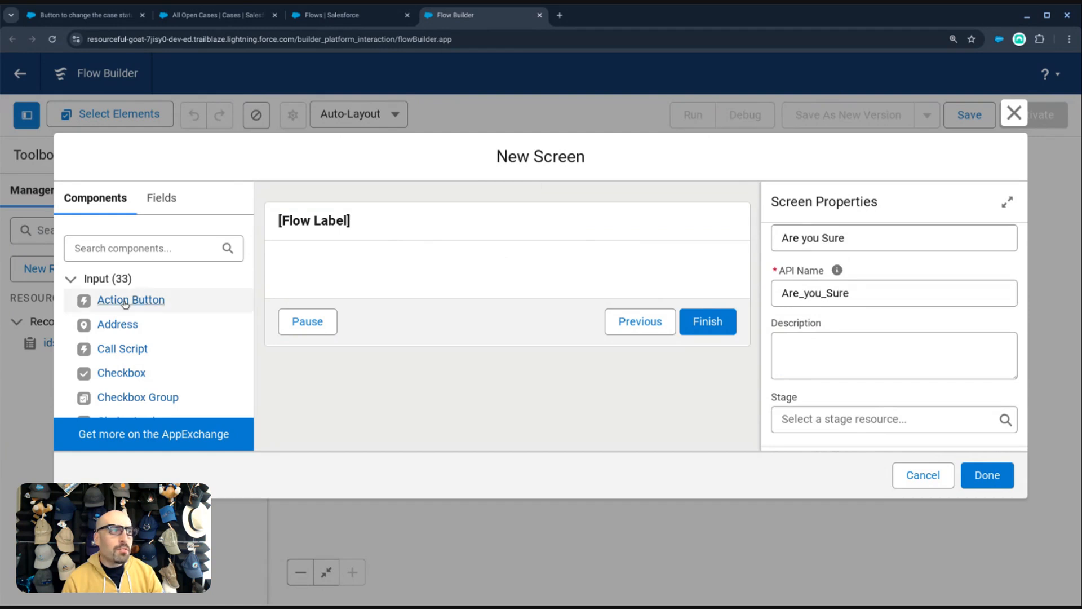
{"action": "scroll", "coordinate": [107, 310], "scroll_direction": "down", "scroll_amount": 1}
{"action": "scroll", "coordinate": [84, 291], "scroll_direction": "up", "scroll_amount": 1}
{"action": "left_click", "coordinate": [74, 279]}
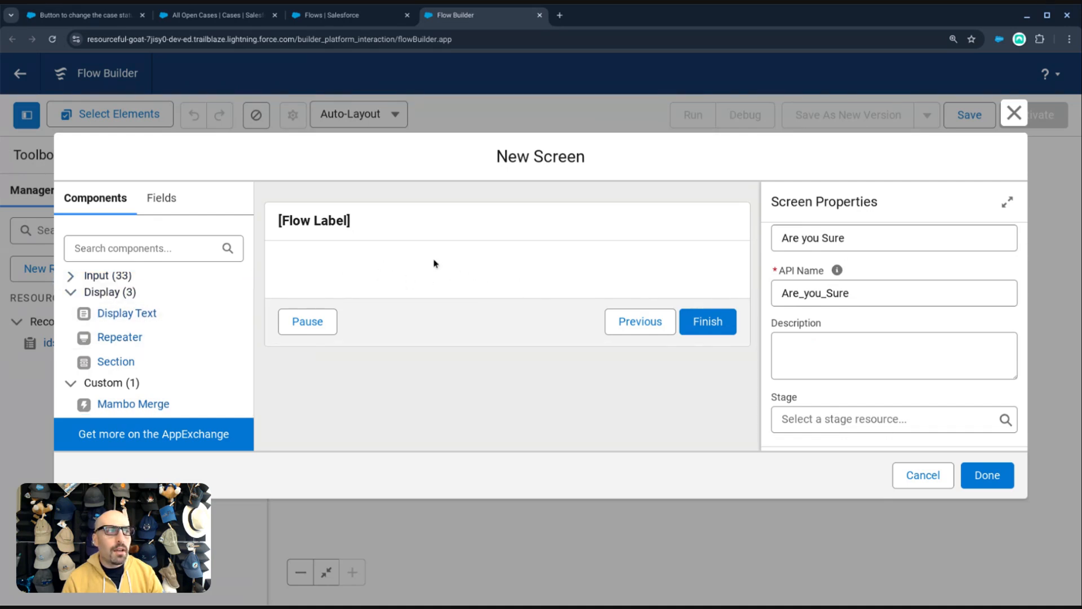
{"action": "left_click", "coordinate": [121, 316]}
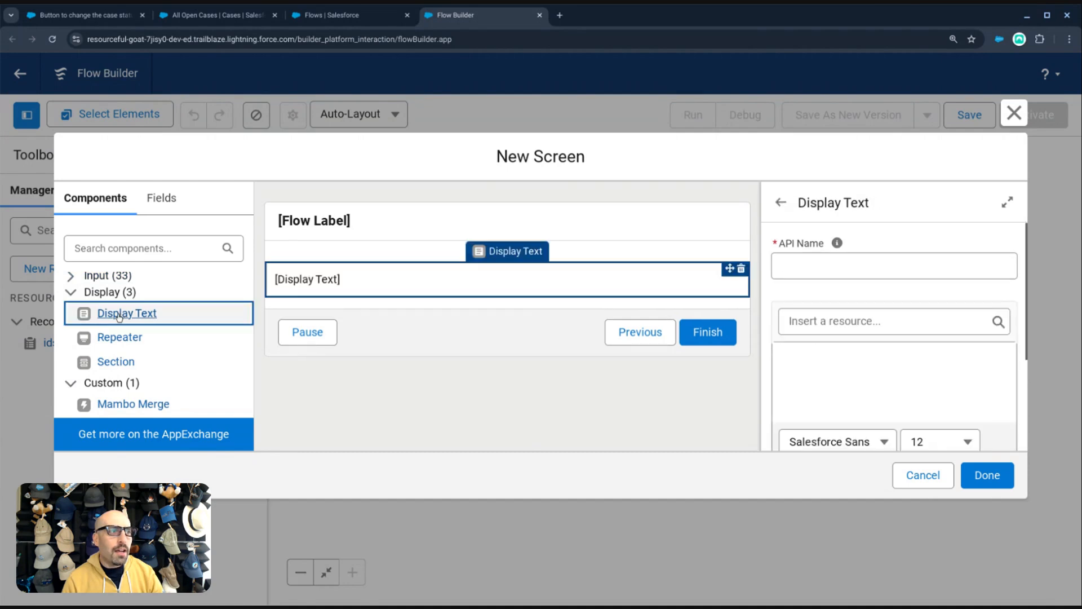
{"action": "left_click", "coordinate": [864, 321]}
{"action": "left_click", "coordinate": [851, 417]}
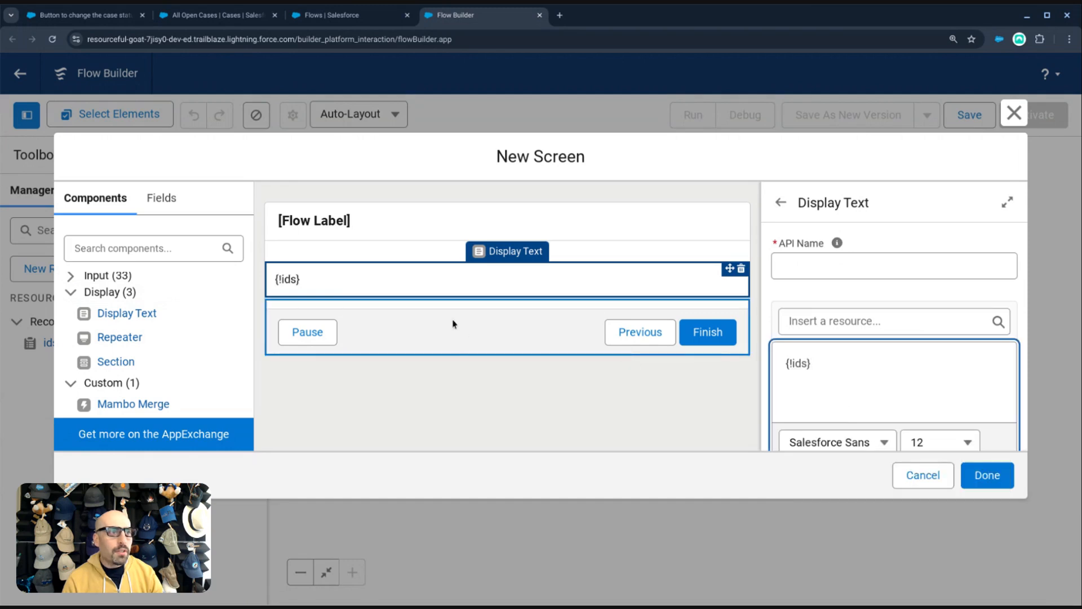
{"action": "left_click", "coordinate": [471, 405]}
{"action": "scroll", "coordinate": [827, 422], "scroll_direction": "down", "scroll_amount": 1}
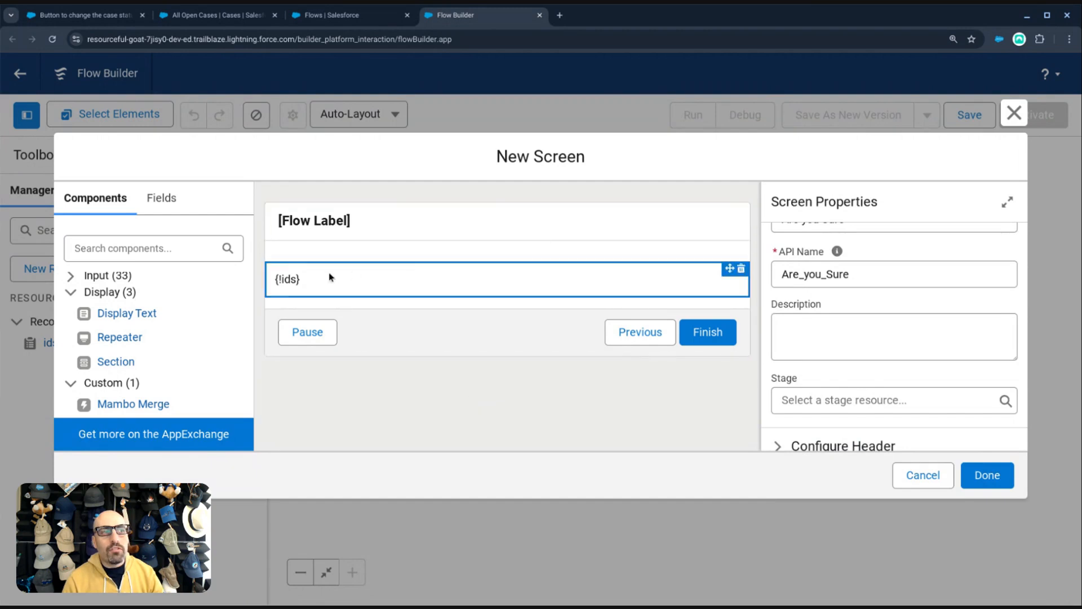
- Give the Display Text component the API name DisplayIds and finish the screen element
{"action": "left_click", "coordinate": [999, 478]}
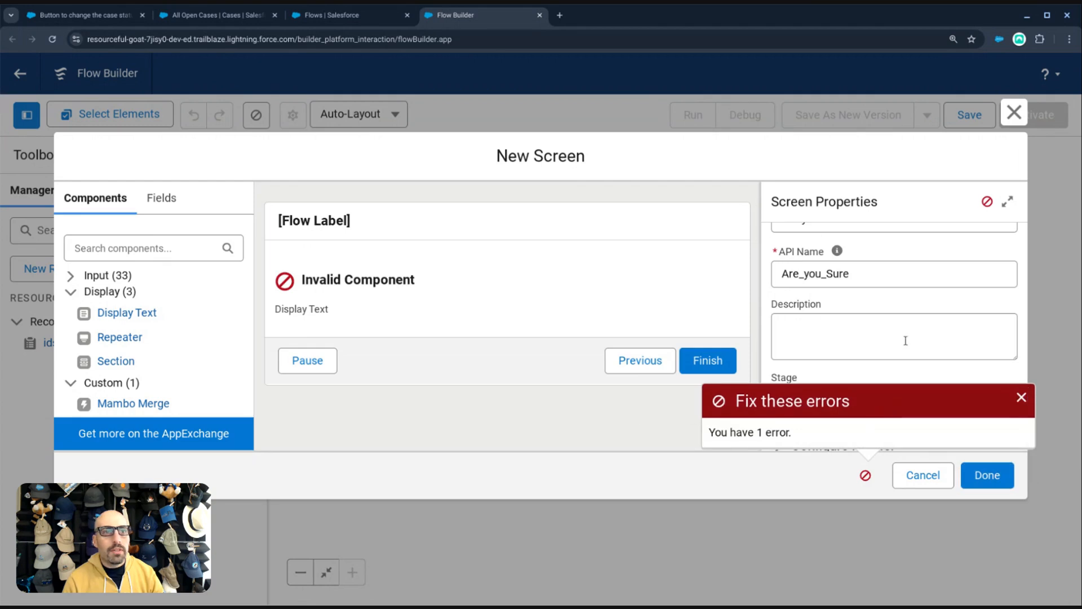
{"action": "left_click", "coordinate": [647, 311]}
{"action": "left_click", "coordinate": [840, 261]}
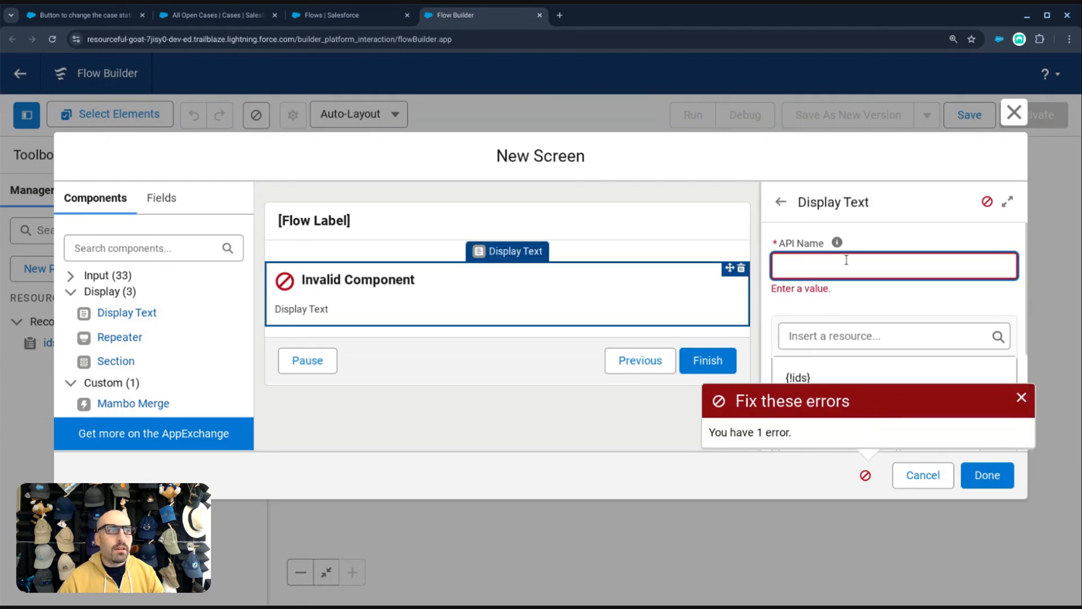
{"action": "type", "text": "DisplayIds"}
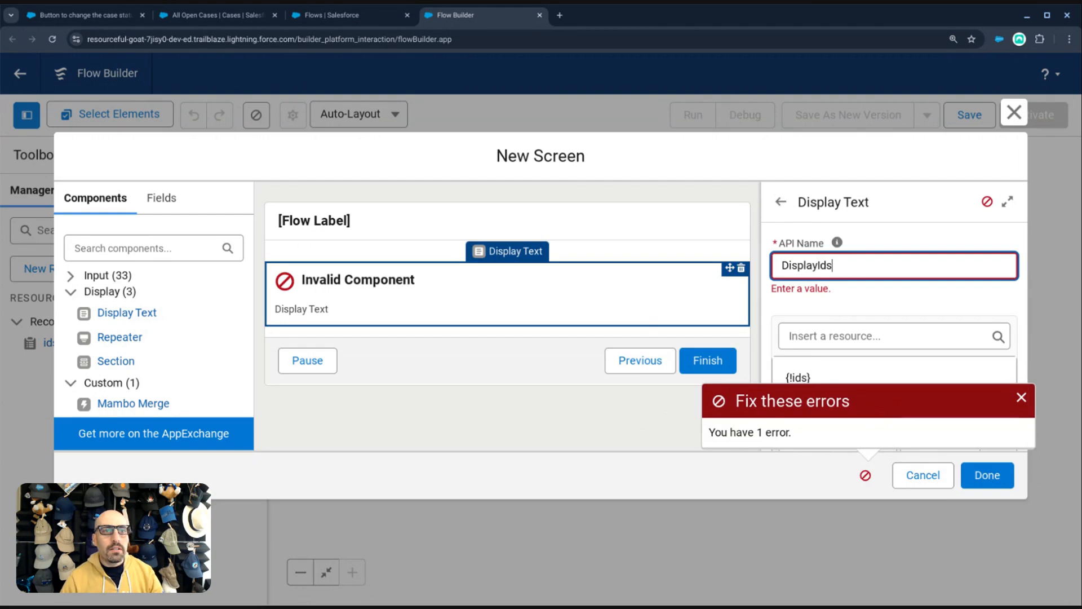
{"action": "left_click", "coordinate": [645, 431]}
{"action": "left_click", "coordinate": [988, 475]}
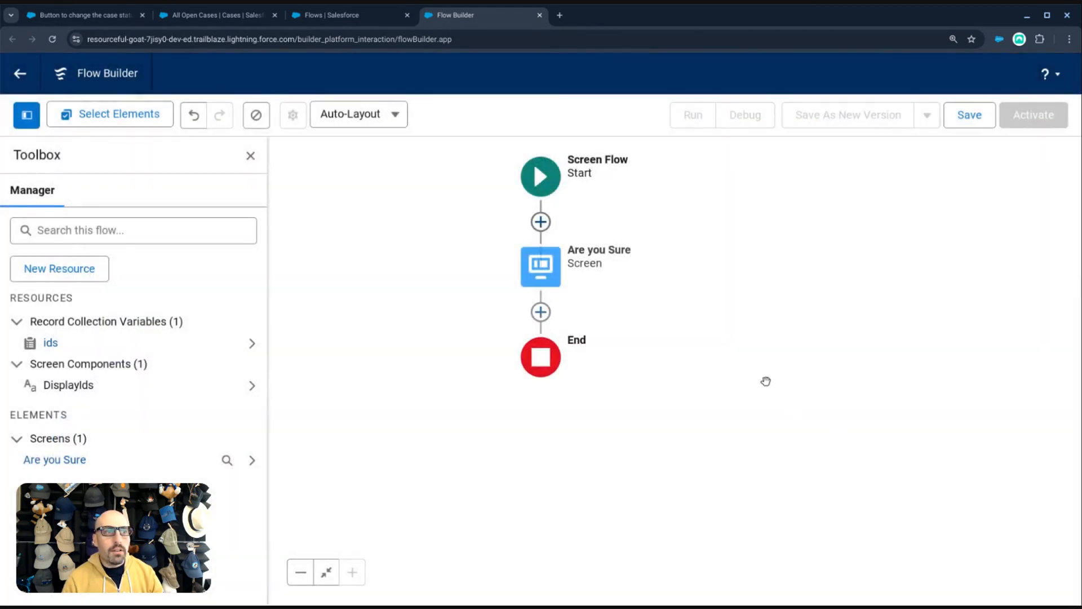
- Save the flow with the label CloseCases and activate it
{"action": "left_click", "coordinate": [970, 114]}
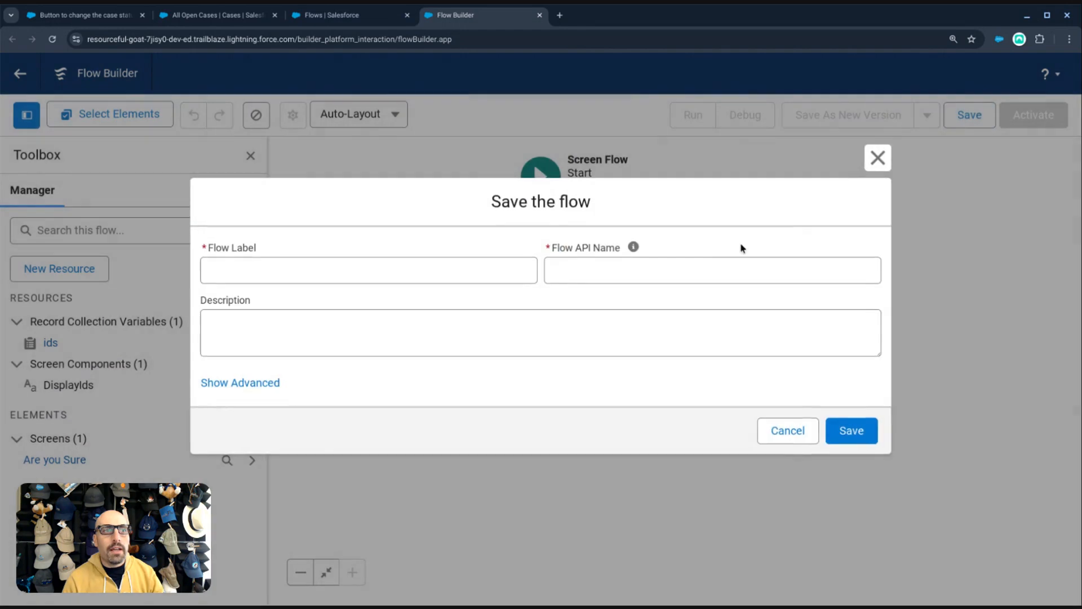
{"action": "left_click", "coordinate": [417, 280]}
{"action": "type", "text": "Close"}
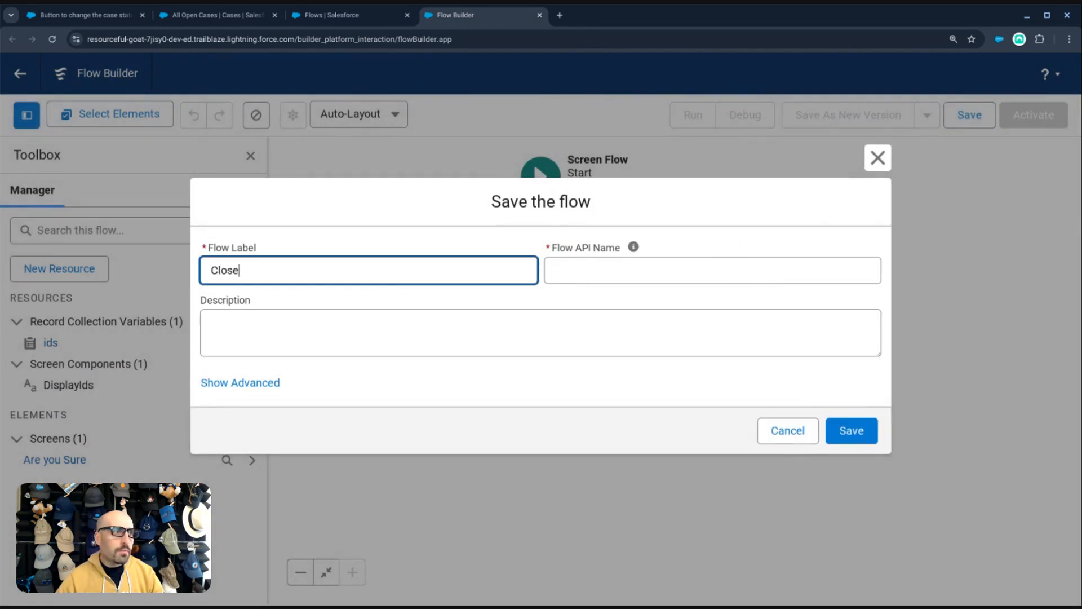
{"action": "type", "text": "Case"}
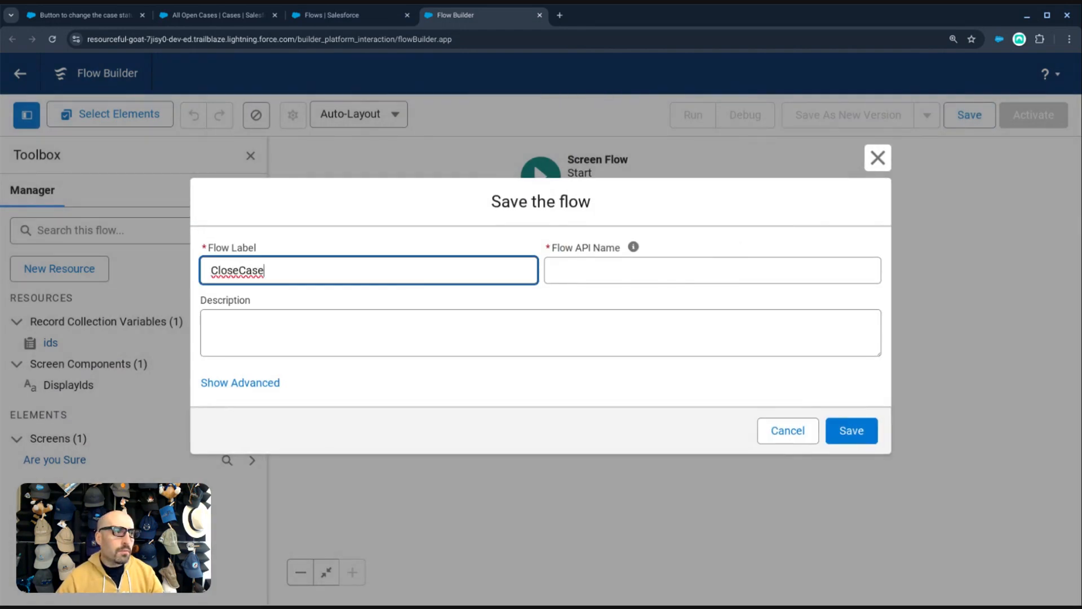
{"action": "type", "text": "s"}
{"action": "key", "text": "Tab"}
{"action": "left_click", "coordinate": [843, 431]}
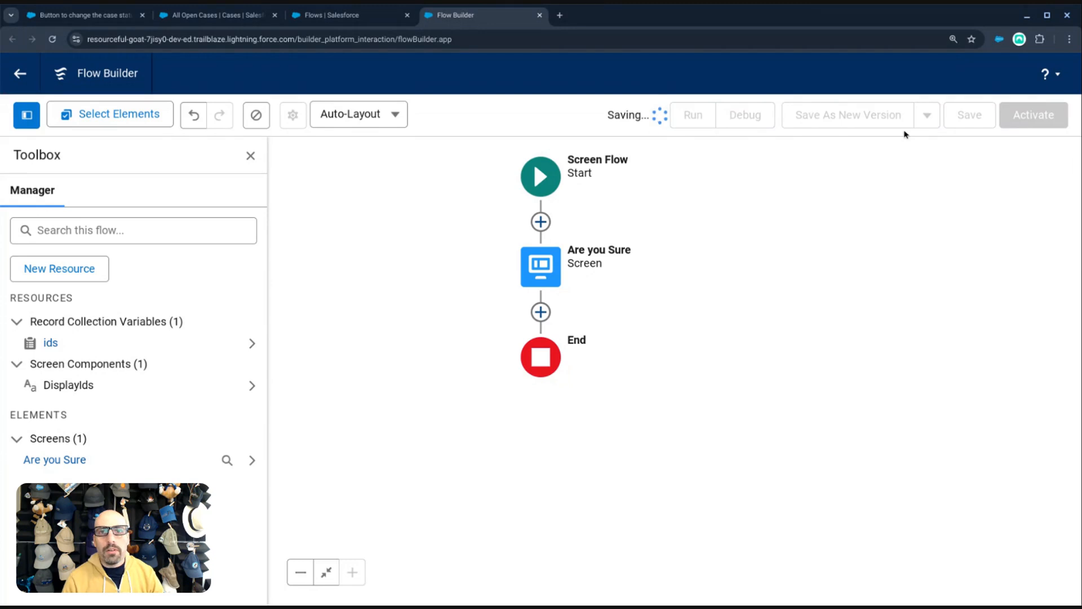
{"action": "left_click", "coordinate": [1034, 115]}
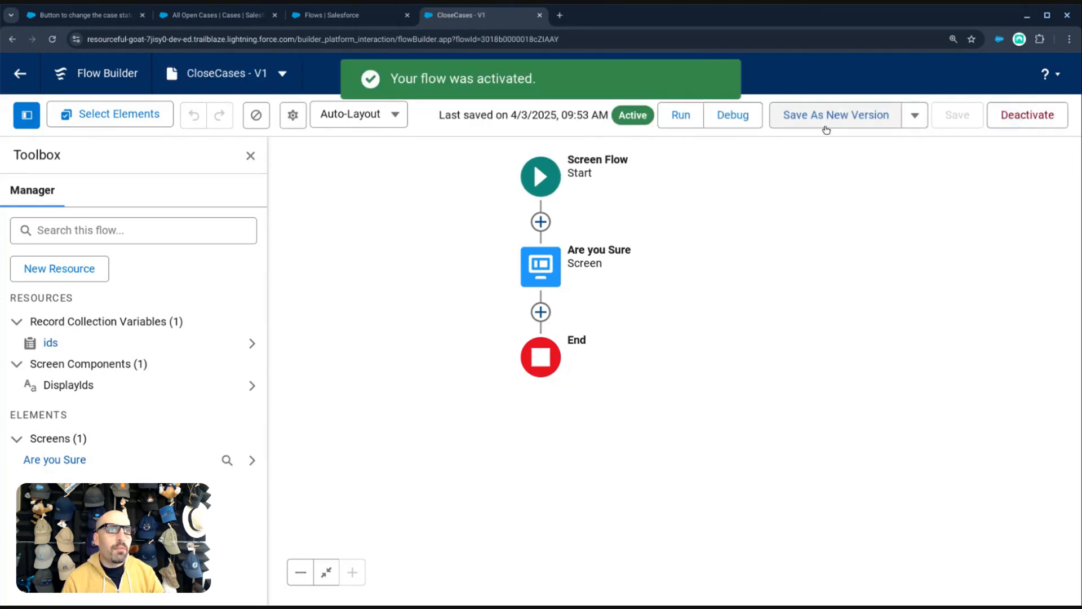
- Copy the flow's API name from its version properties and close them without changes
{"action": "left_click", "coordinate": [294, 116]}
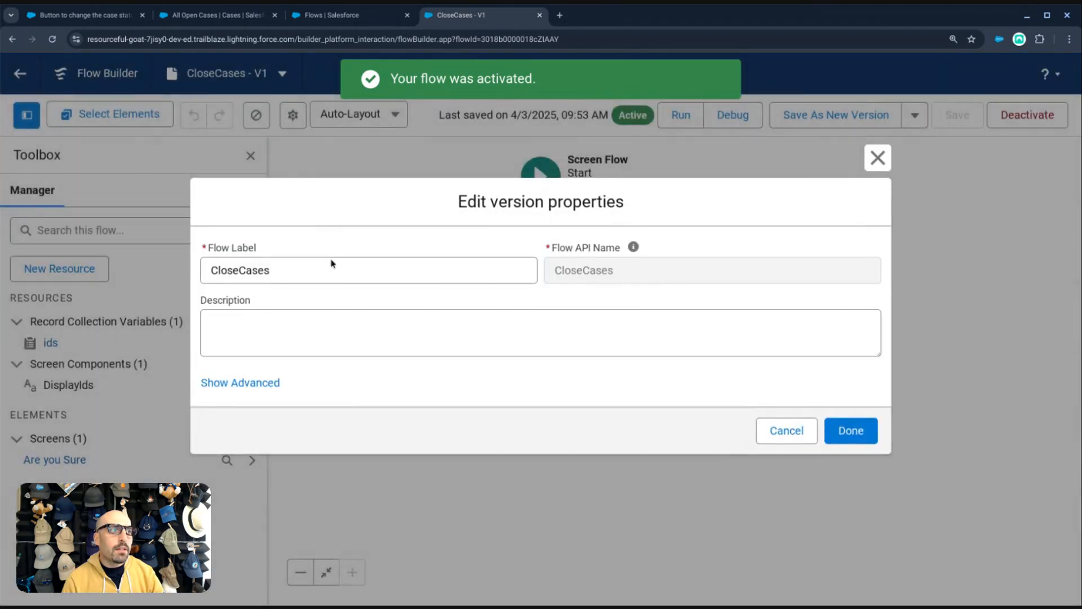
{"action": "double_click", "coordinate": [592, 272]}
{"action": "key", "text": "ctrl+c"}
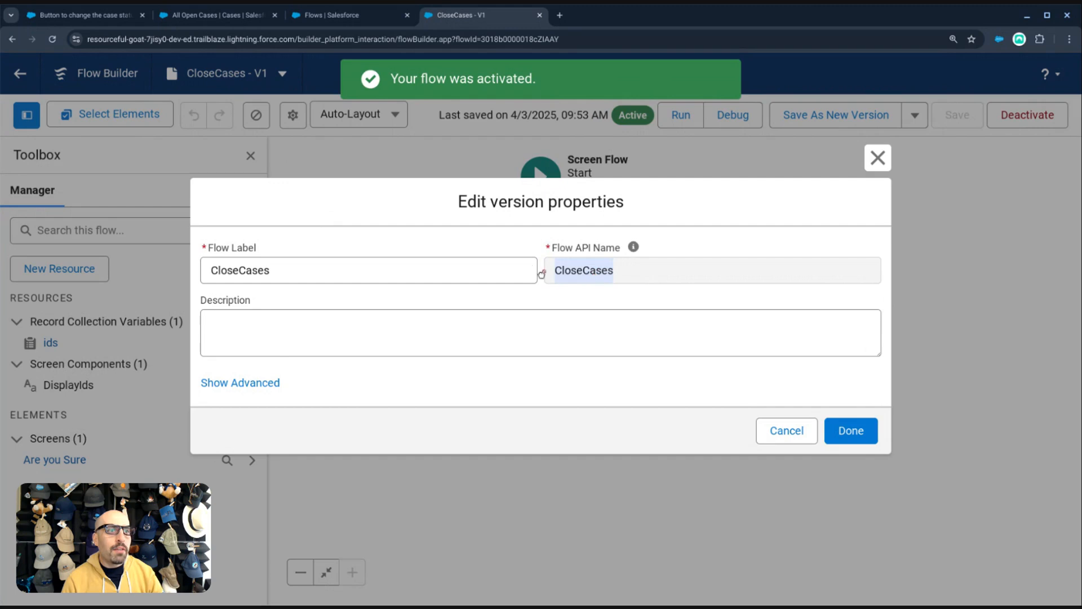
{"action": "left_click", "coordinate": [786, 431]}
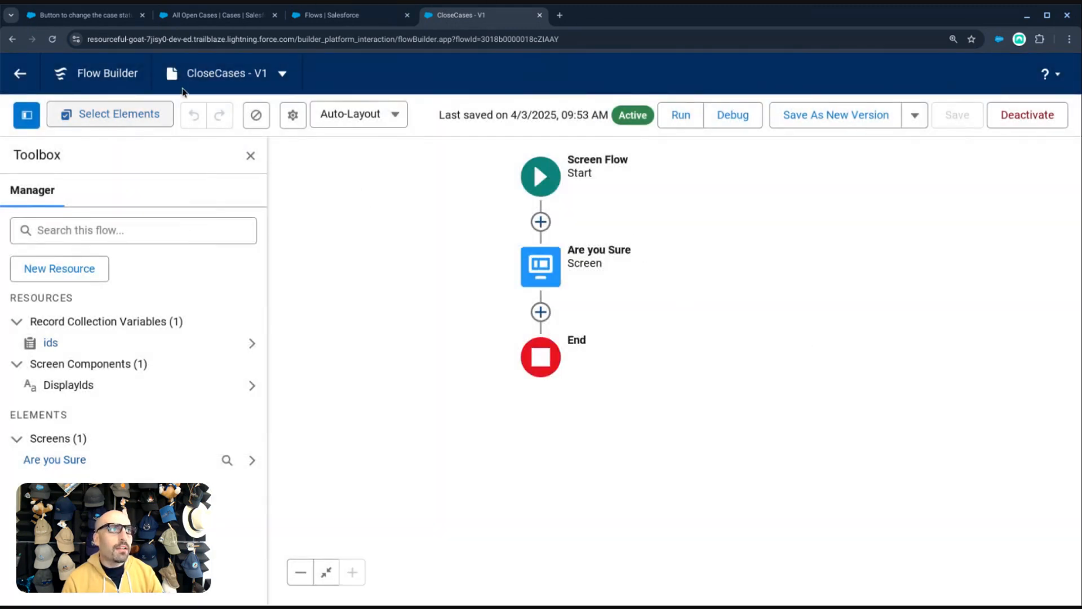
- Open the Buttons, Links, and Actions of the Case object in the Object Manager
{"action": "left_click", "coordinate": [339, 15]}
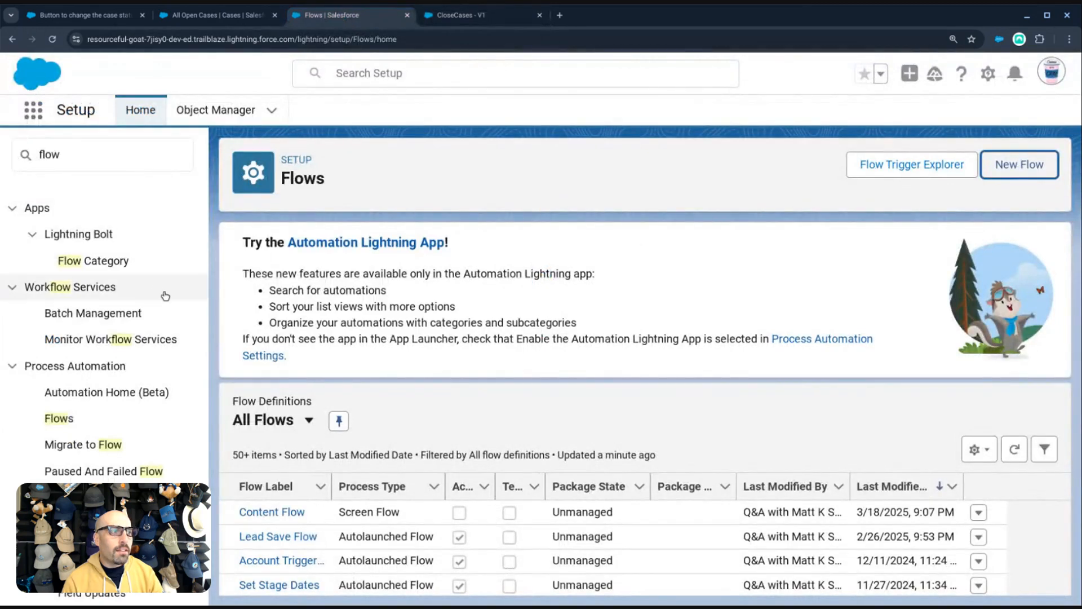
{"action": "left_click", "coordinate": [221, 112]}
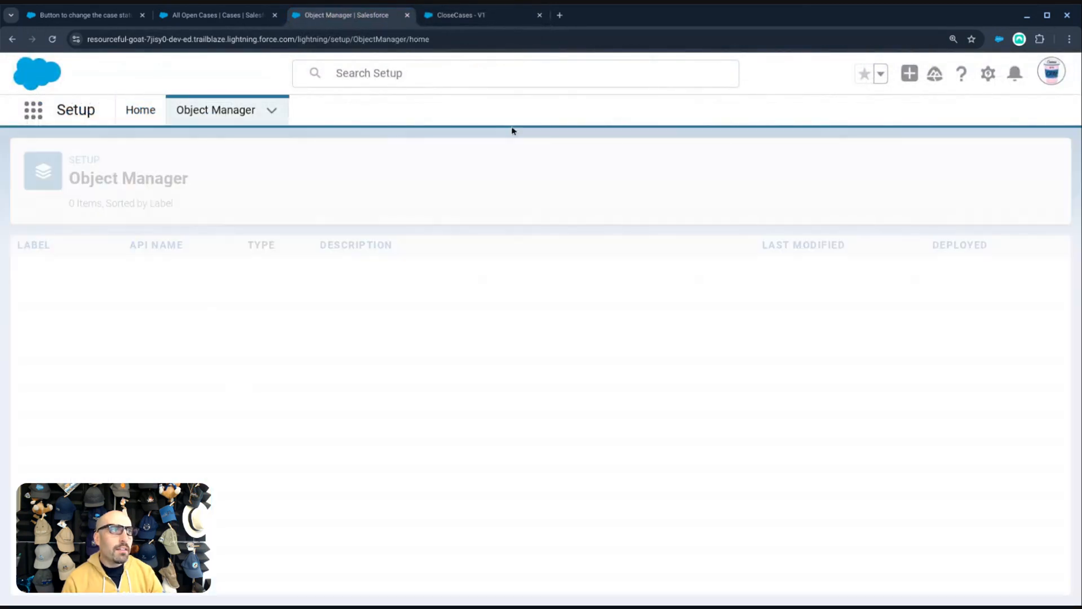
{"action": "left_click", "coordinate": [780, 165]}
{"action": "type", "text": "case"}
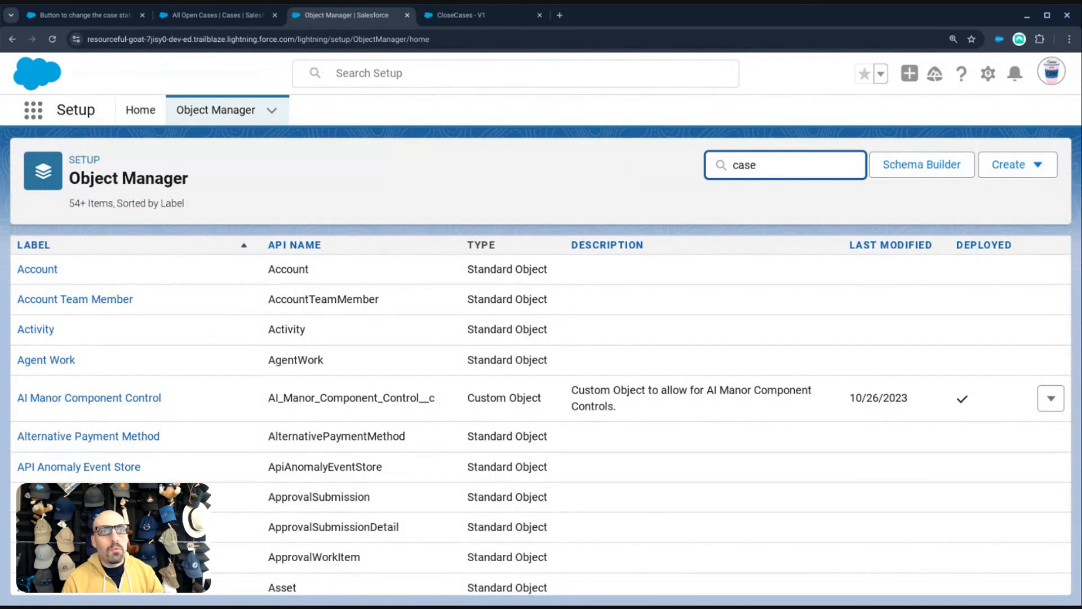
{"action": "left_click", "coordinate": [31, 272]}
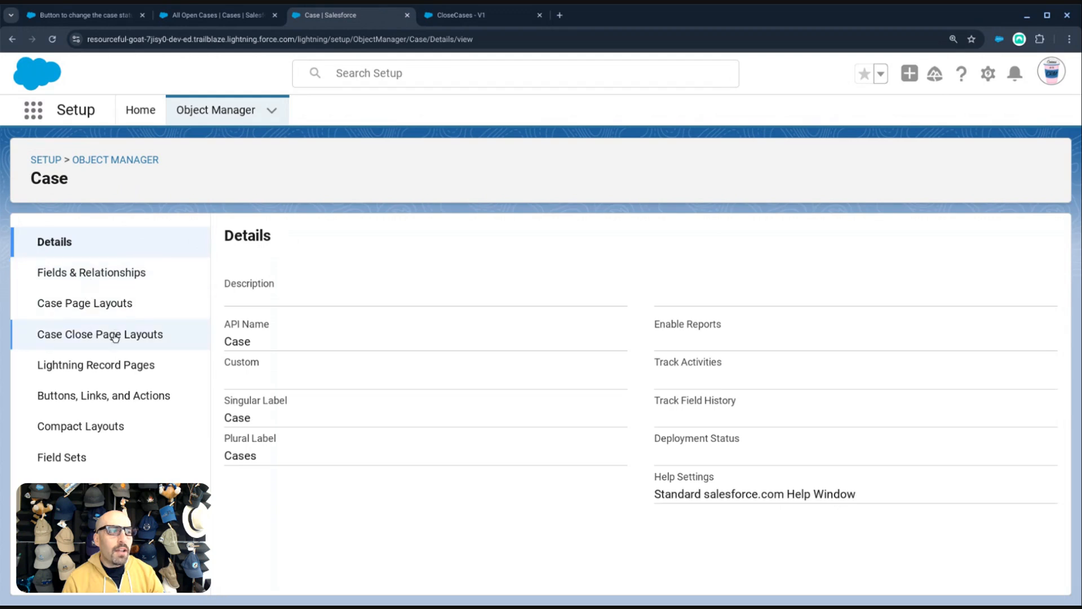
{"action": "left_click", "coordinate": [109, 395]}
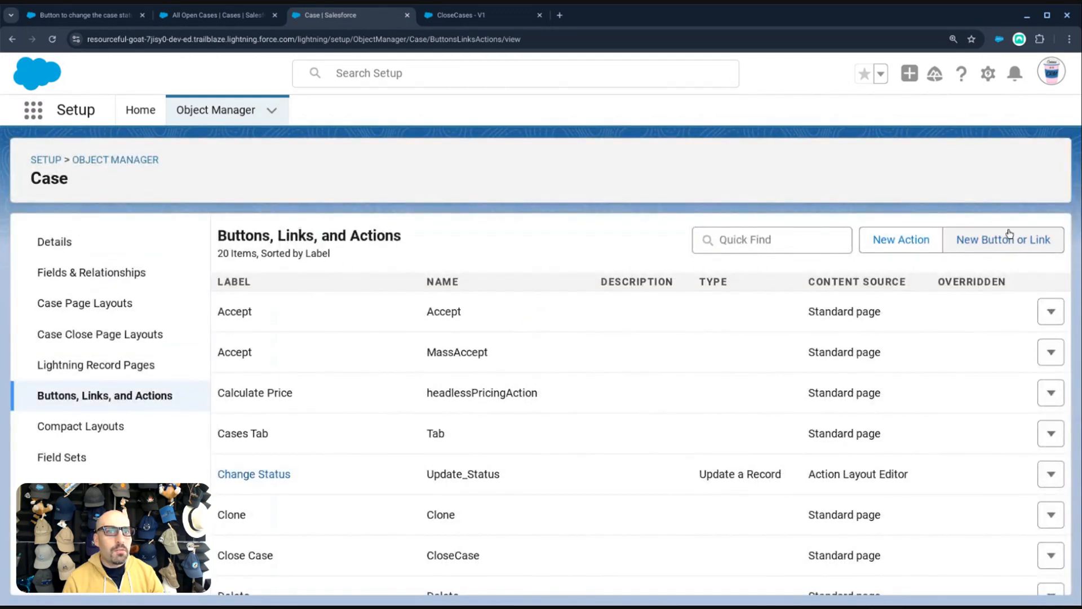
{"action": "left_click", "coordinate": [930, 244]}
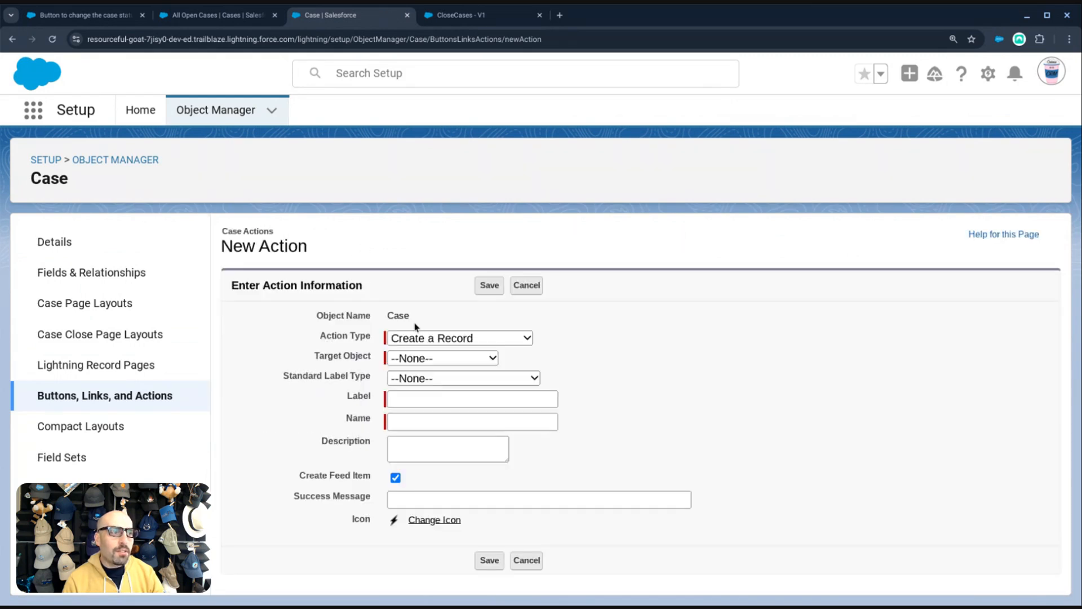
{"action": "left_click", "coordinate": [415, 478]}
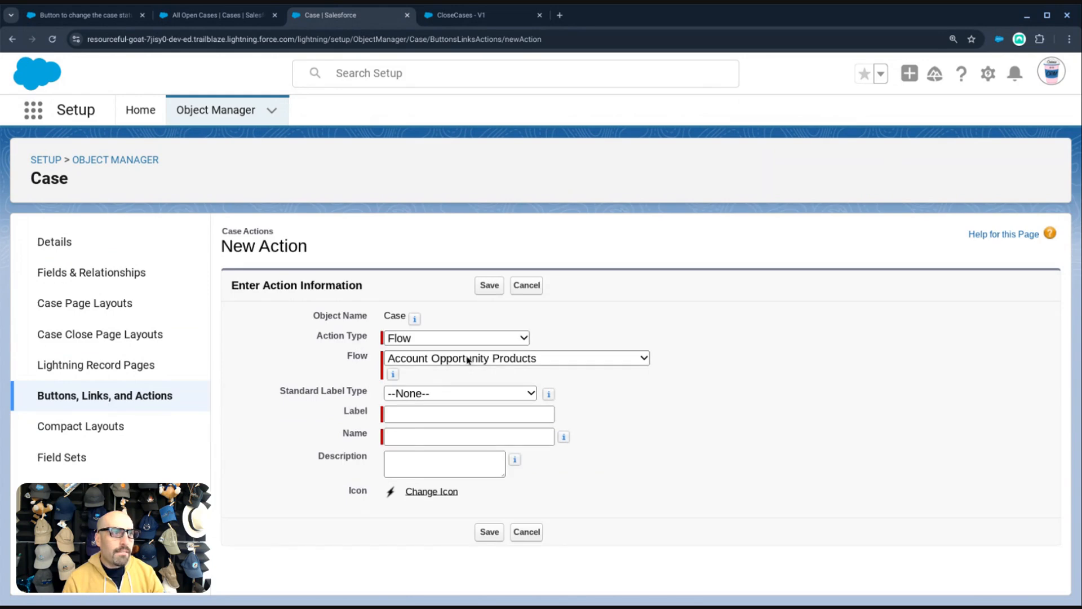
{"action": "left_click", "coordinate": [484, 72]}
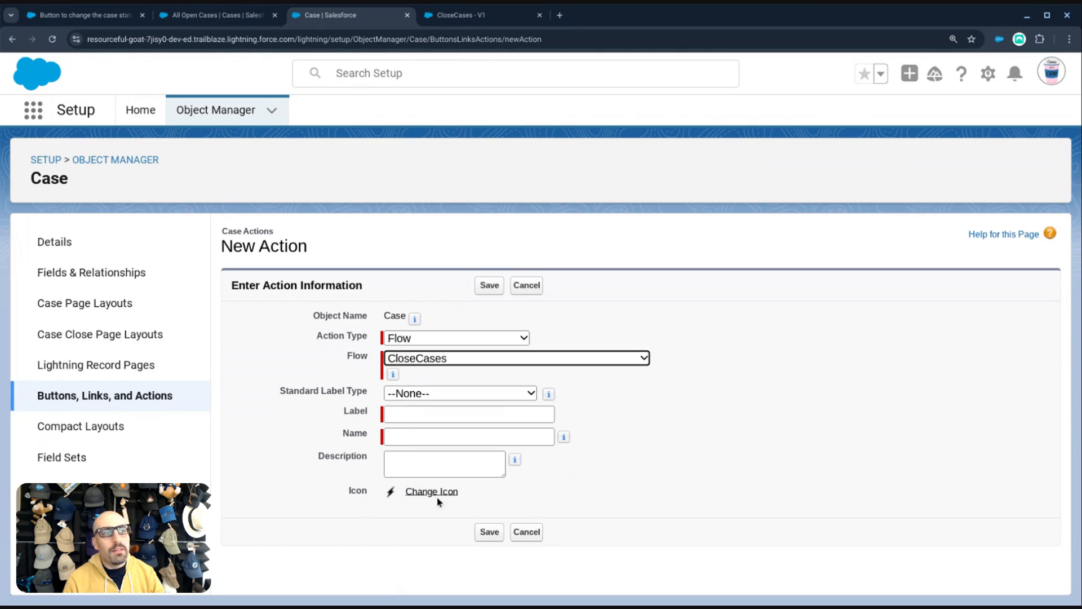
{"action": "left_click", "coordinate": [526, 284]}
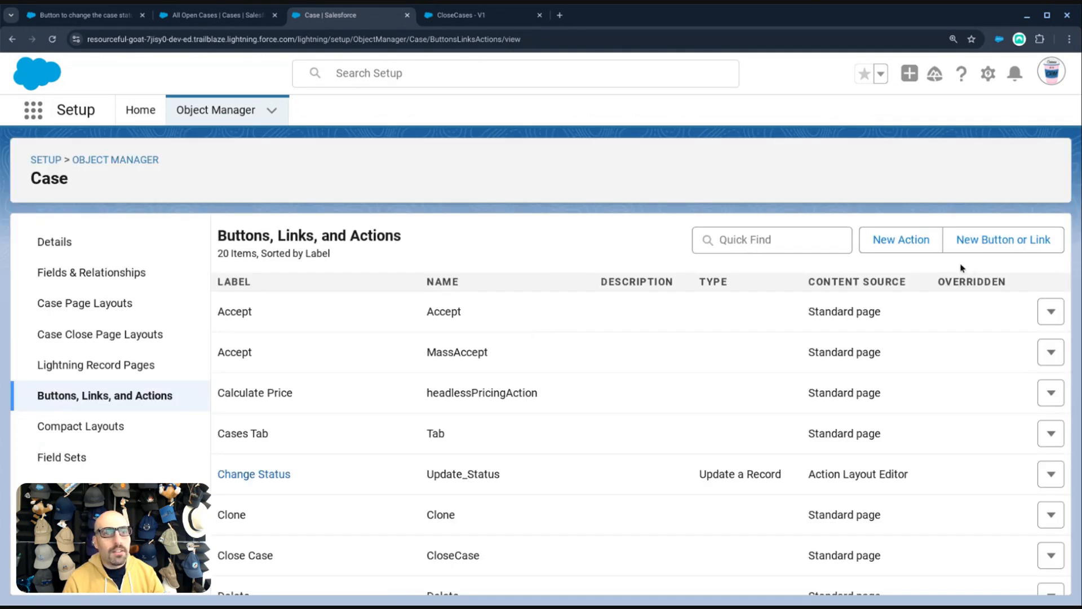
- Create a new custom button on the Case object labelled Close Cases with the List Button display type
{"action": "left_click", "coordinate": [1010, 243]}
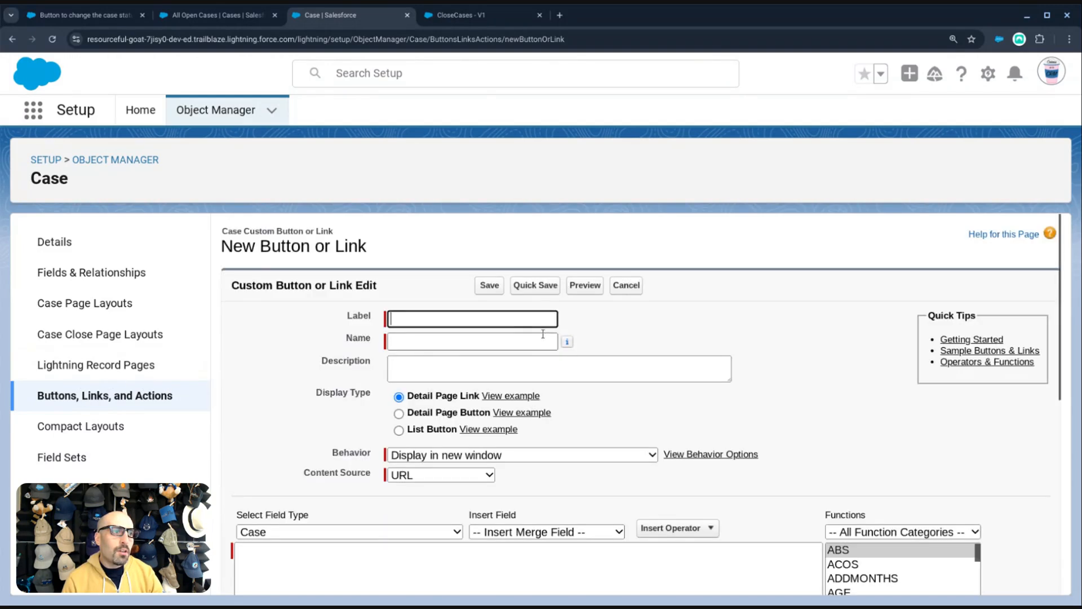
{"action": "type", "text": "Close C"}
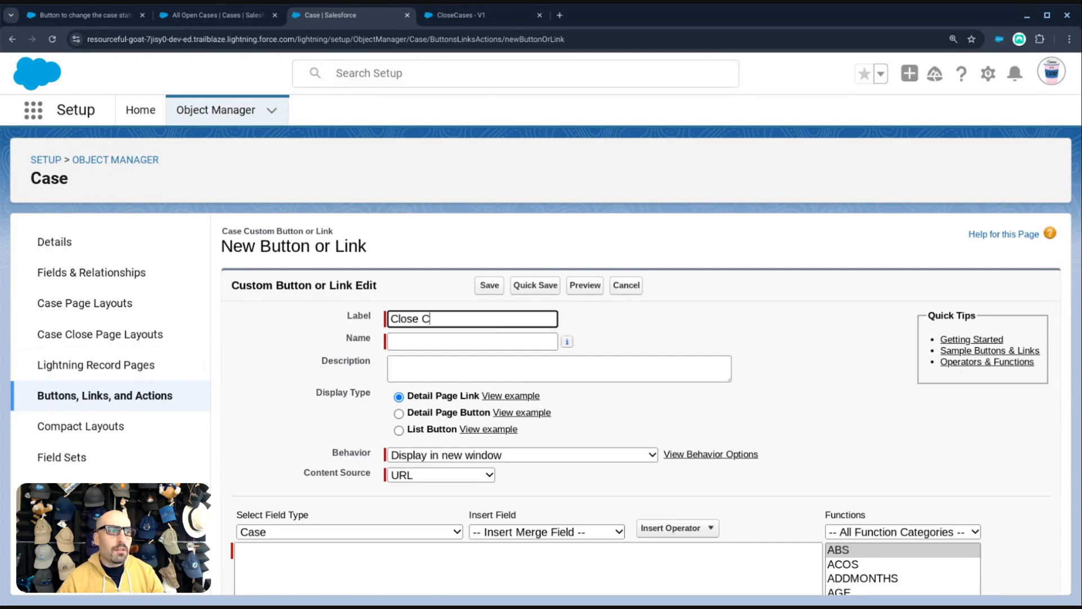
{"action": "type", "text": "as"}
{"action": "key", "text": "BackSpace"}
{"action": "type", "text": "ases"}
{"action": "key", "text": "Tab"}
{"action": "key", "text": "Tab"}
{"action": "left_click", "coordinate": [400, 431]}
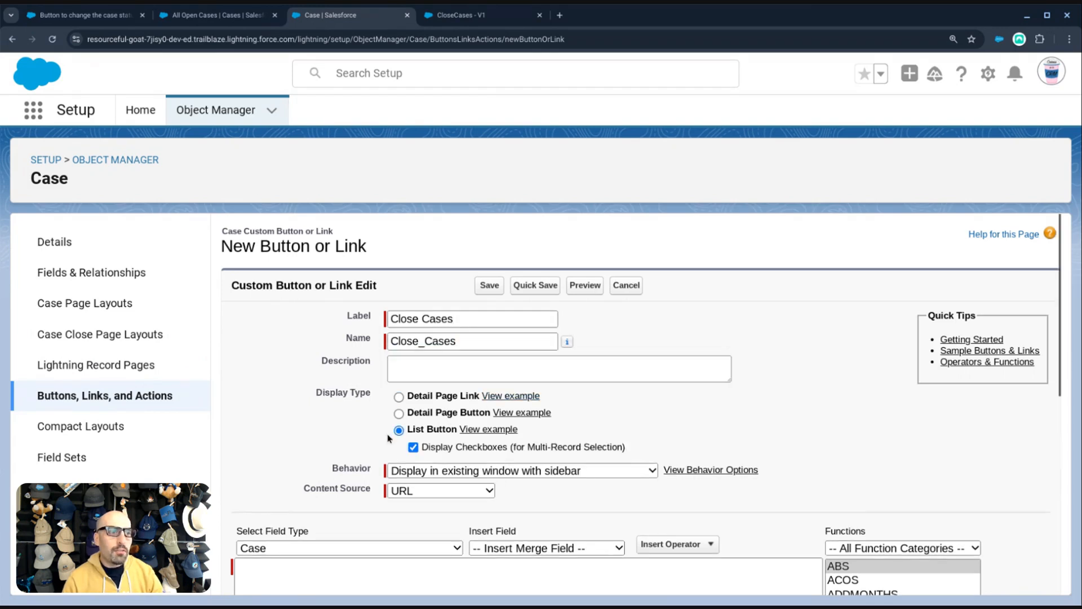
- Set the Close Cases button's URL to /flow/CloseCases and save the button
{"action": "scroll", "coordinate": [403, 433], "scroll_direction": "down", "scroll_amount": 2}
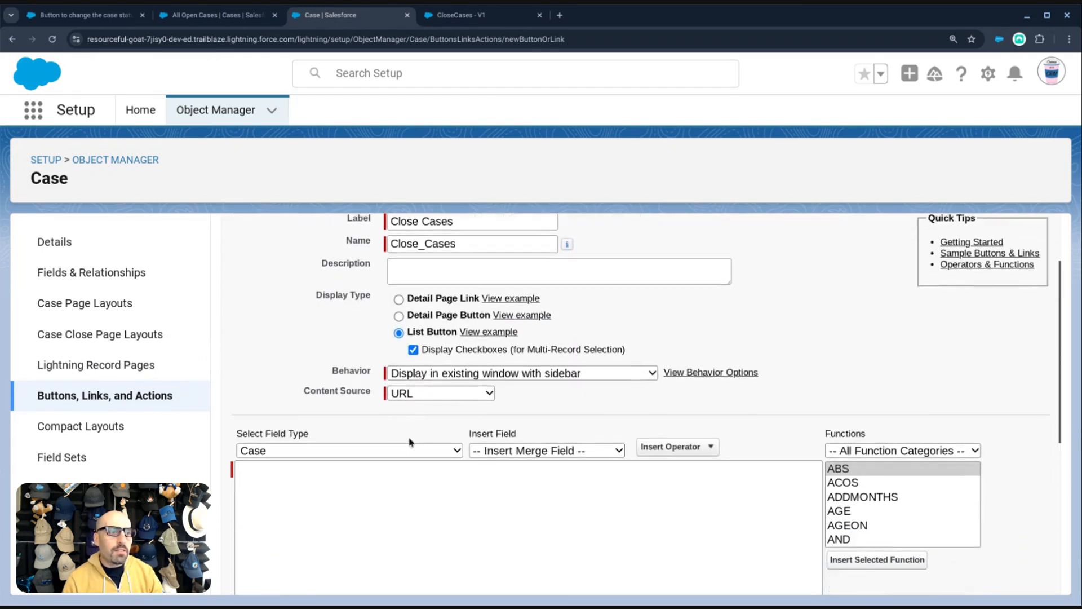
{"action": "left_click", "coordinate": [375, 471]}
{"action": "type", "text": "/flo"}
{"action": "type", "text": "w/"}
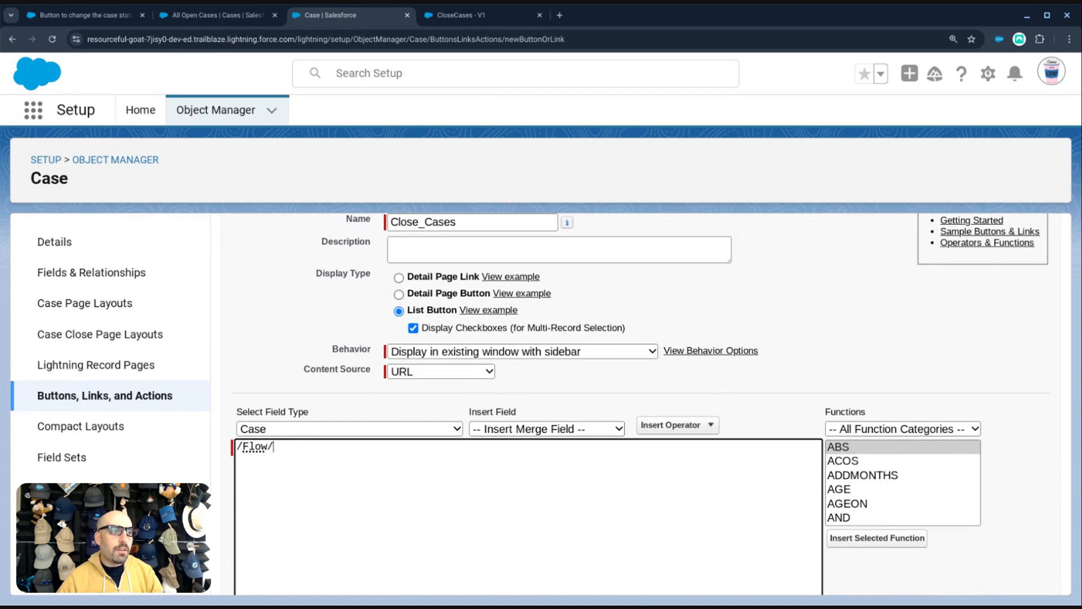
{"action": "key", "text": "ctrl+v"}
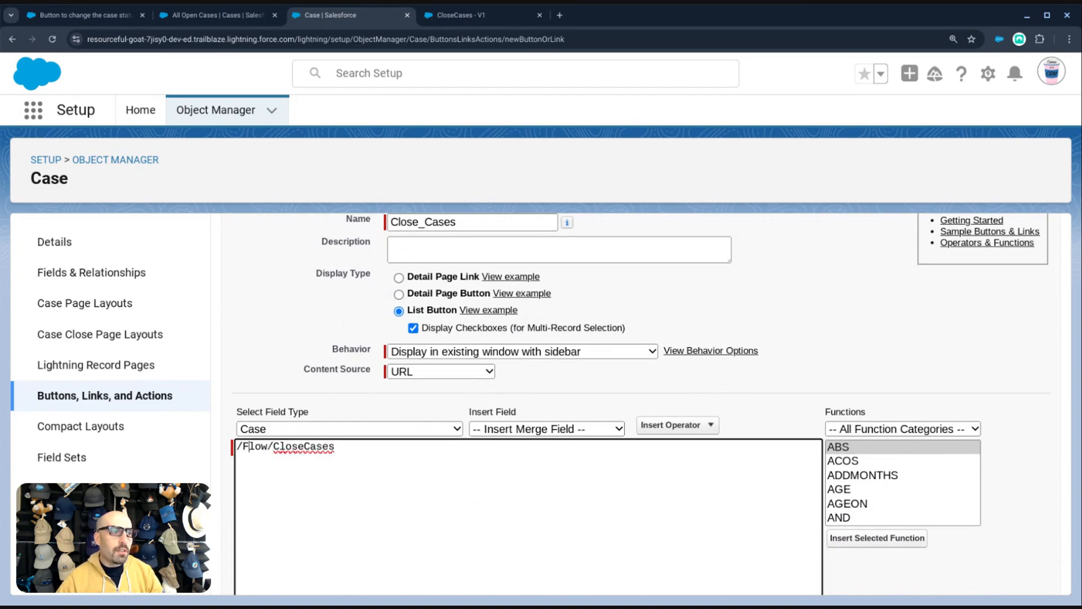
{"action": "key", "text": "BackSpace"}
{"action": "type", "text": "f"}
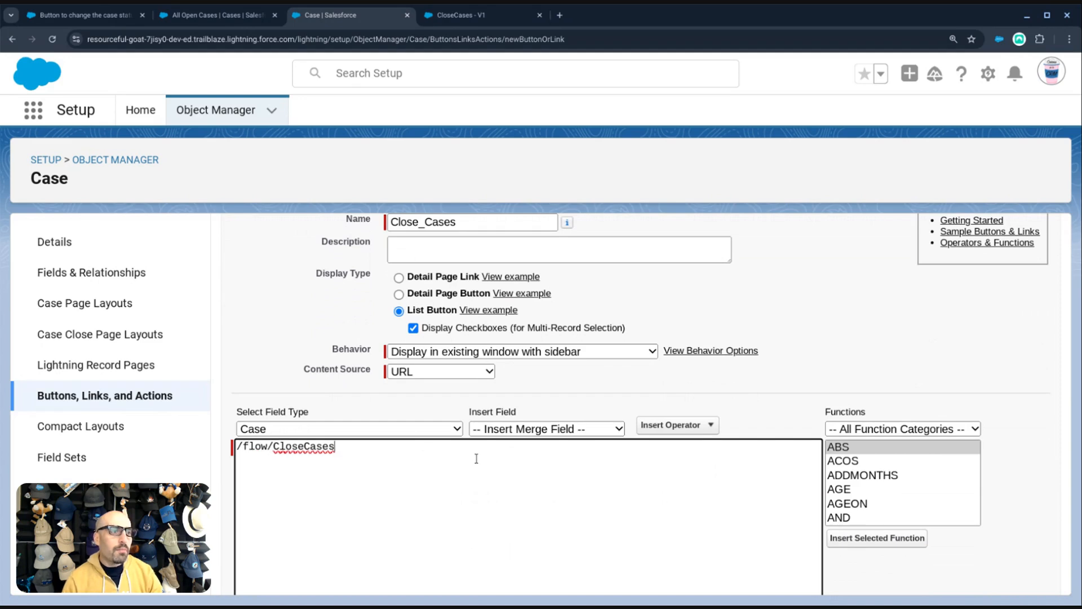
{"action": "scroll", "coordinate": [665, 445], "scroll_direction": "up", "scroll_amount": 2}
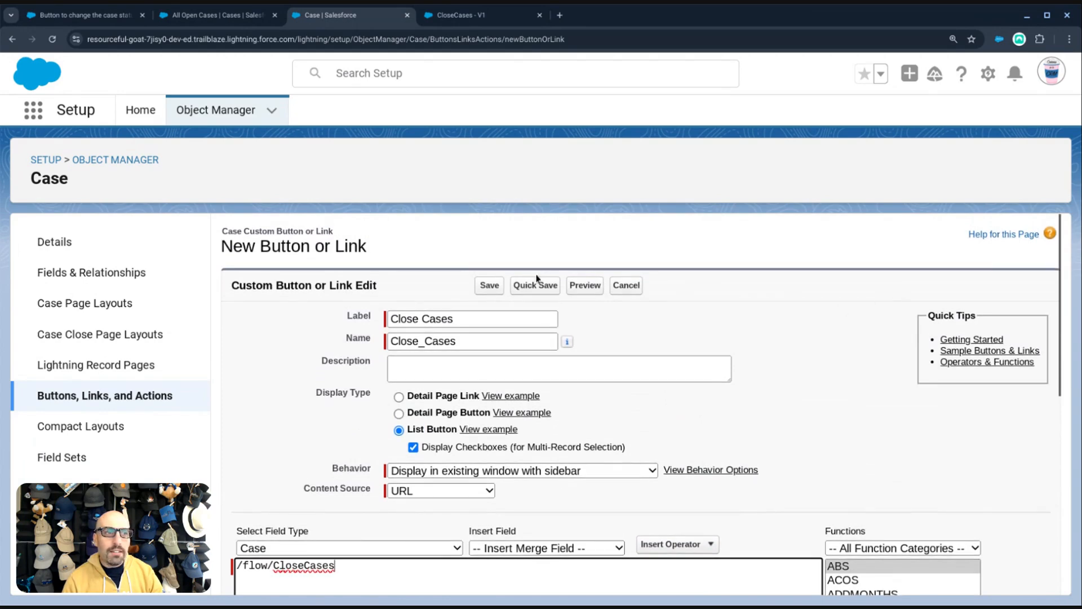
{"action": "left_click", "coordinate": [519, 289]}
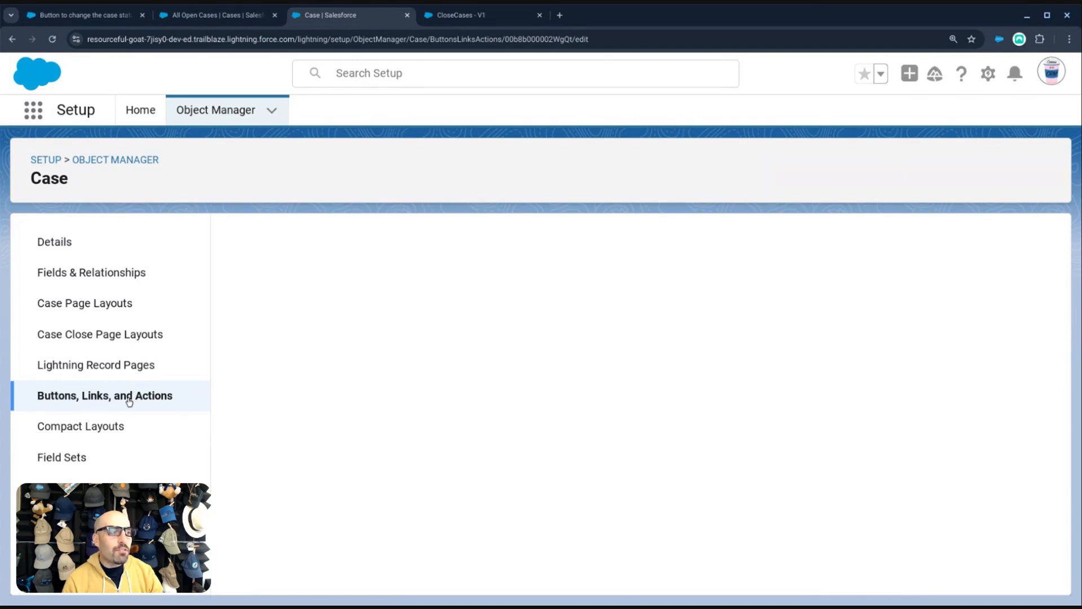
- Open the Case object's List View button layout for editing
{"action": "scroll", "coordinate": [129, 402], "scroll_direction": "down", "scroll_amount": 5}
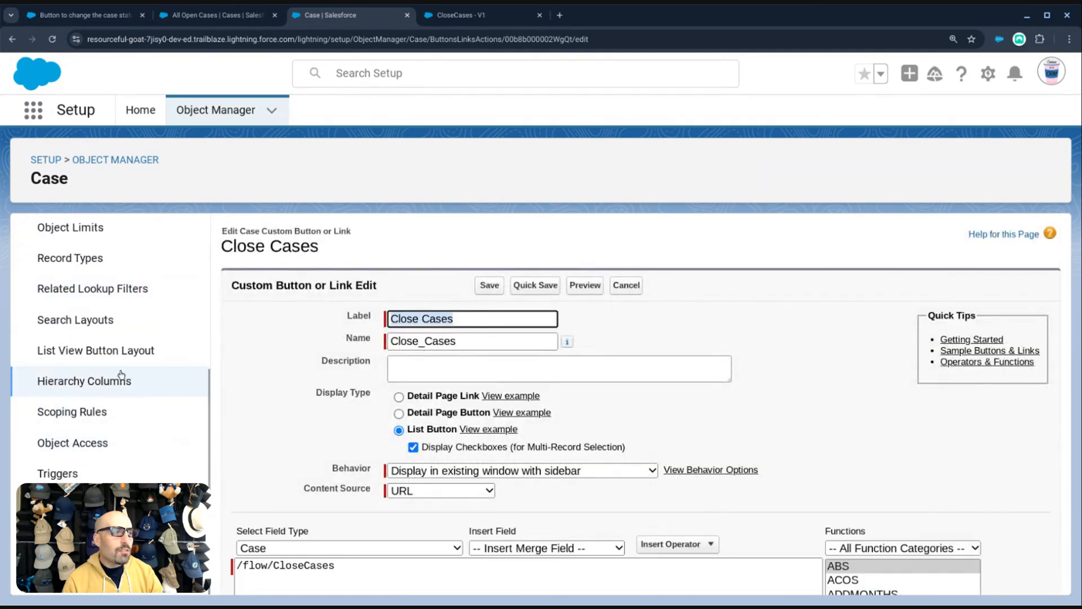
{"action": "left_click", "coordinate": [96, 350]}
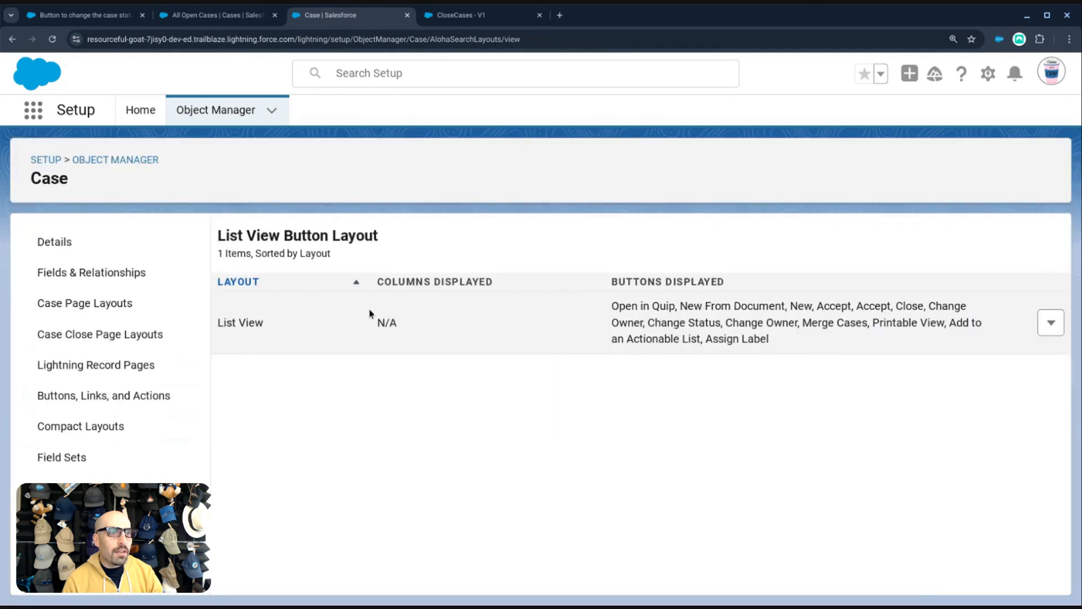
{"action": "left_click", "coordinate": [1051, 322]}
{"action": "left_click", "coordinate": [1001, 355]}
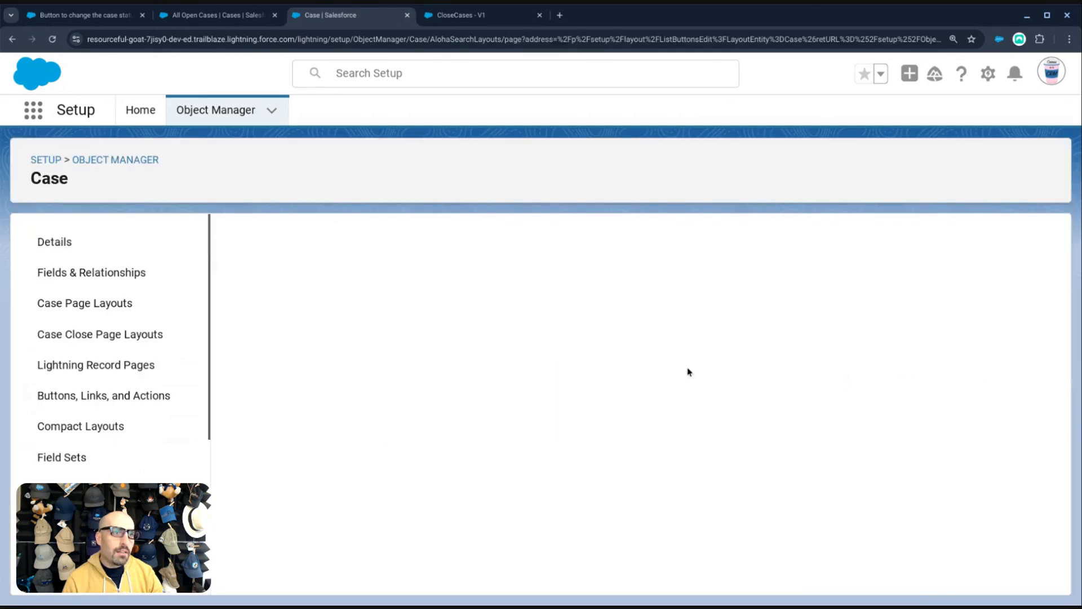
- Remove all standard buttons from the Cases list view except New and Close
{"action": "left_click", "coordinate": [267, 370]}
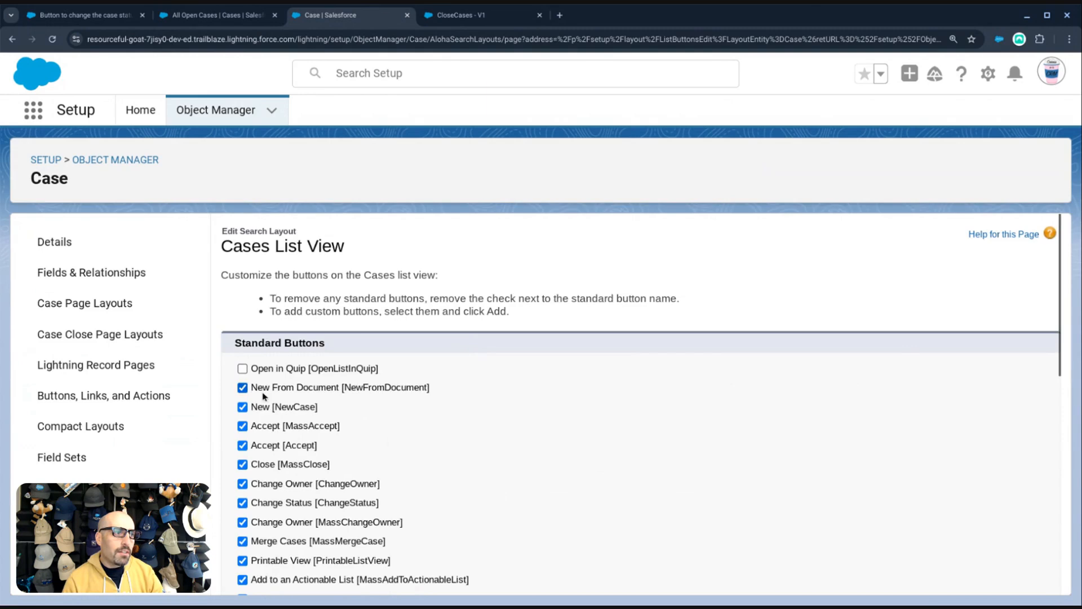
{"action": "left_click", "coordinate": [264, 389]}
{"action": "left_click", "coordinate": [260, 427]}
{"action": "left_click", "coordinate": [261, 446]}
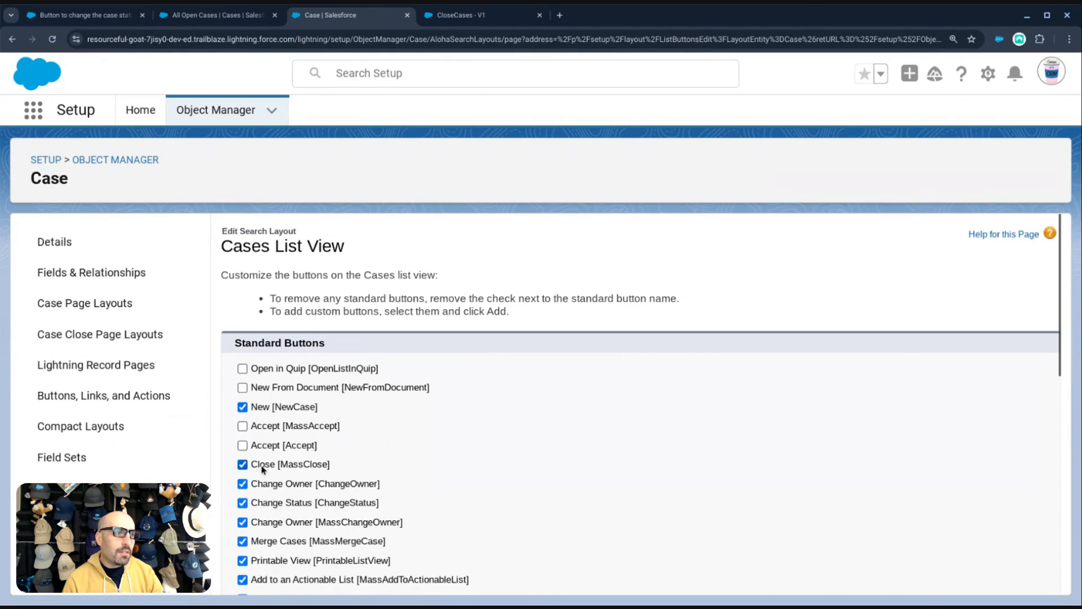
{"action": "scroll", "coordinate": [314, 471], "scroll_direction": "down", "scroll_amount": 1}
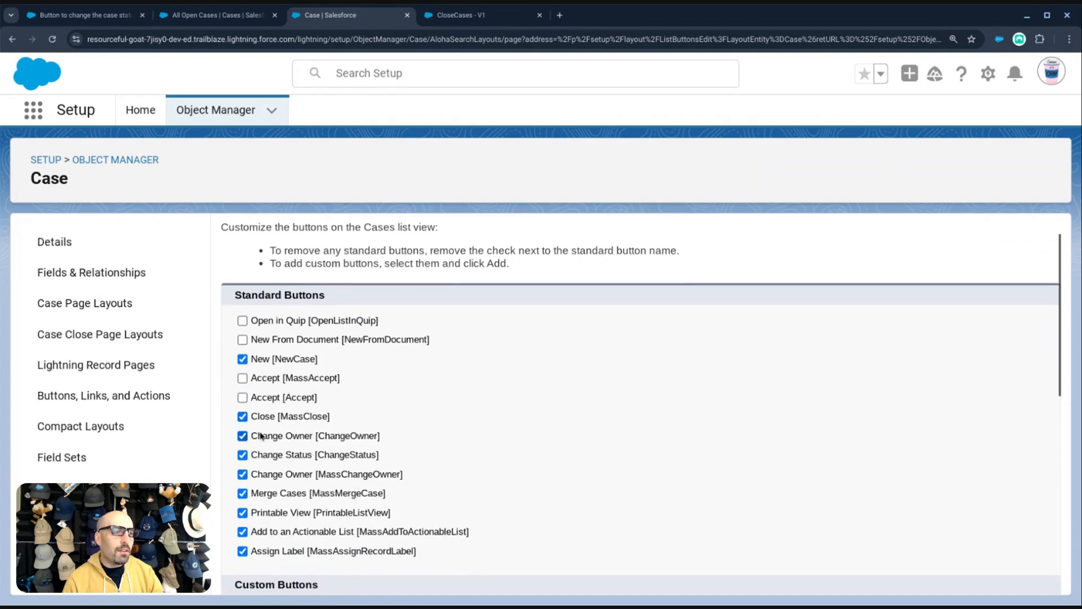
{"action": "left_click", "coordinate": [265, 436]}
{"action": "left_click", "coordinate": [264, 455]}
{"action": "left_click", "coordinate": [264, 493]}
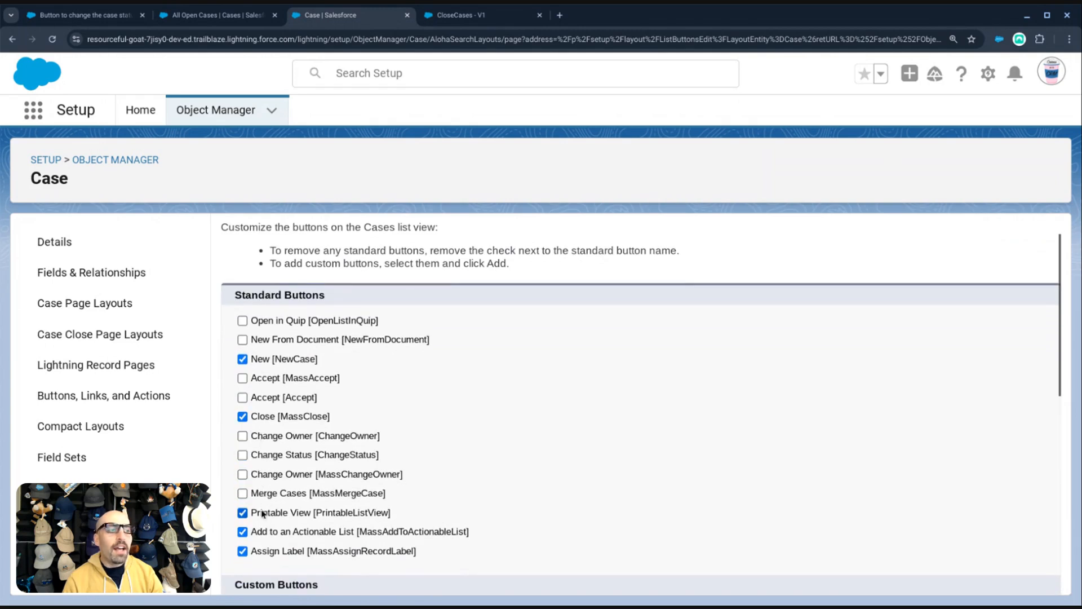
{"action": "left_click", "coordinate": [263, 513]}
{"action": "left_click", "coordinate": [261, 532]}
{"action": "left_click", "coordinate": [260, 552]}
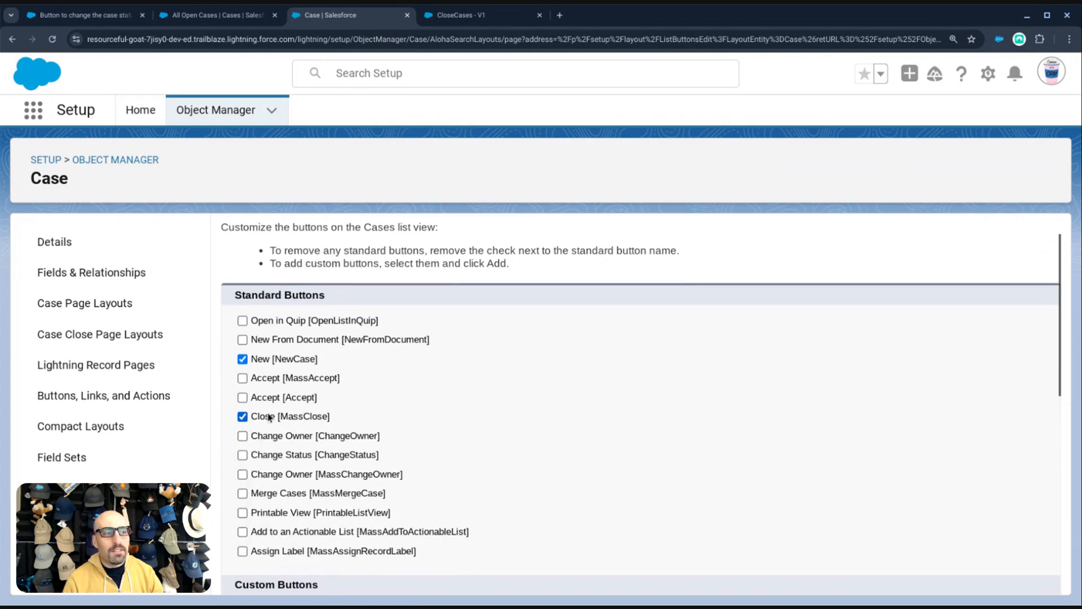
- Add the Close Cases custom button to the Cases list view's selected buttons
{"action": "scroll", "coordinate": [269, 417], "scroll_direction": "down", "scroll_amount": 4}
{"action": "left_click", "coordinate": [297, 522]}
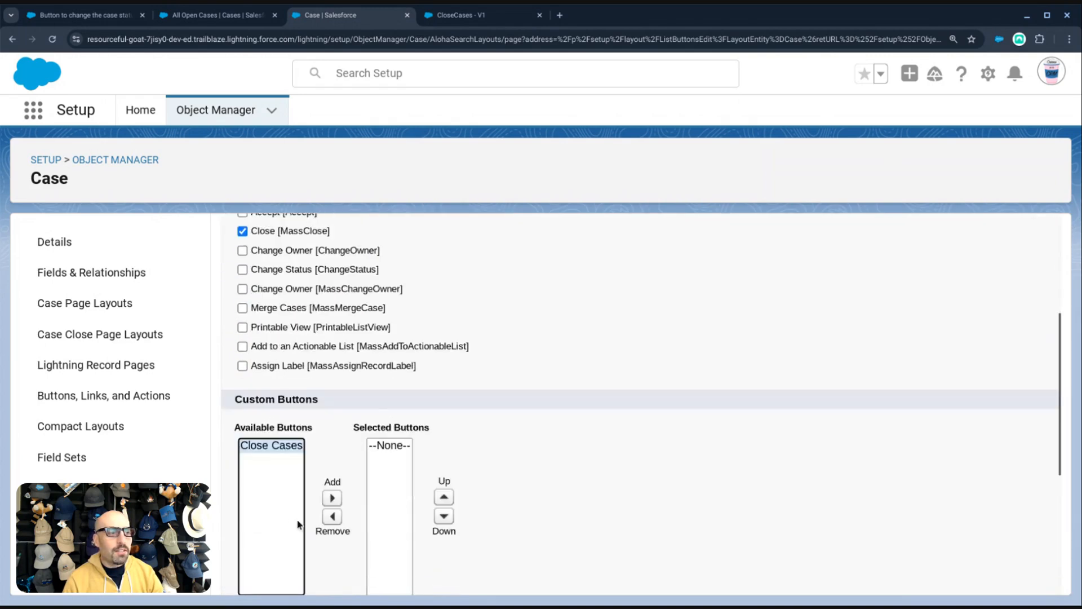
{"action": "left_click", "coordinate": [333, 497]}
- Add Change Status to the list view actions in Lightning Experience and save the button layout
{"action": "scroll", "coordinate": [586, 479], "scroll_direction": "down", "scroll_amount": 2}
{"action": "scroll", "coordinate": [395, 468], "scroll_direction": "down", "scroll_amount": 3}
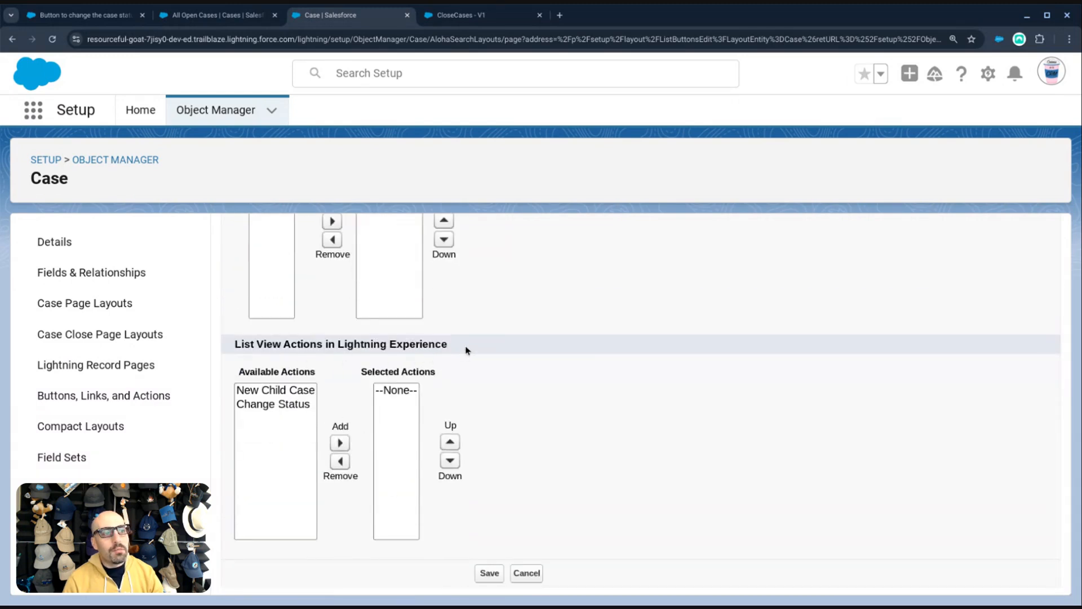
{"action": "left_click", "coordinate": [293, 412]}
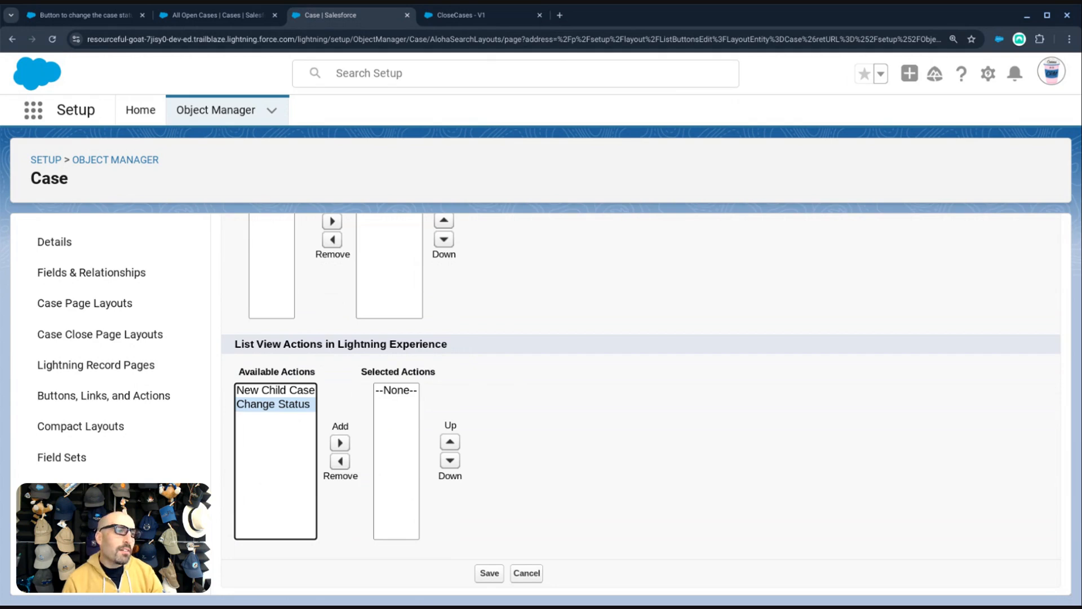
{"action": "scroll", "coordinate": [518, 387], "scroll_direction": "up", "scroll_amount": 3}
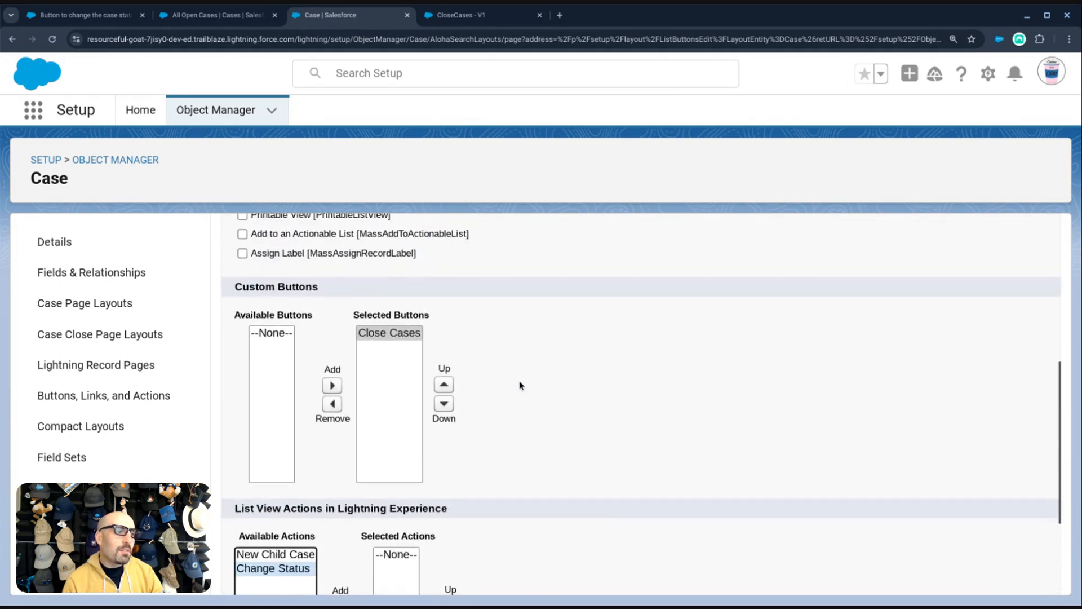
{"action": "scroll", "coordinate": [519, 388], "scroll_direction": "down", "scroll_amount": 3}
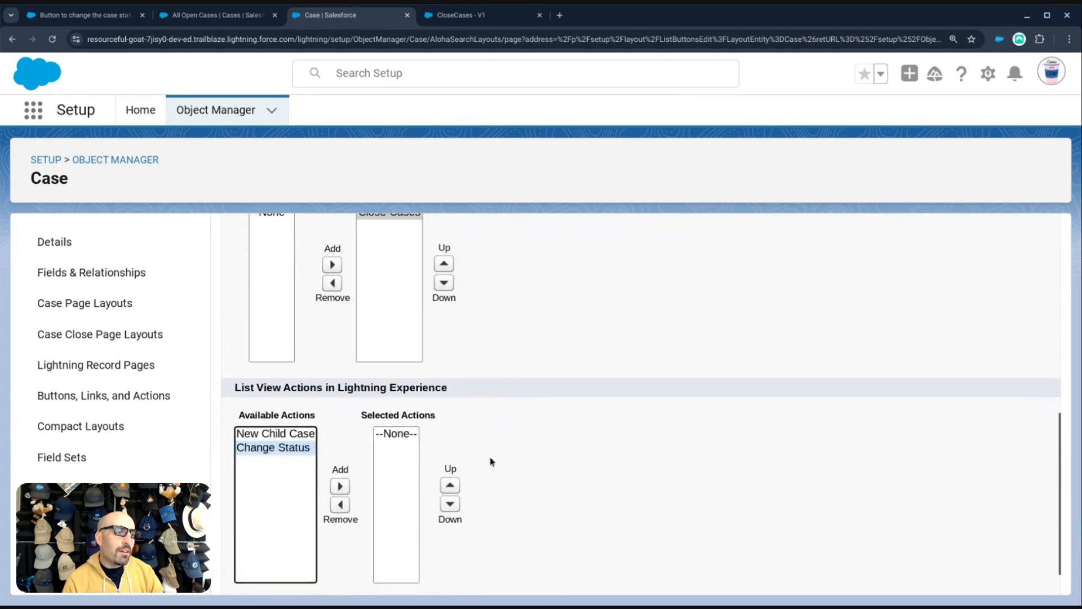
{"action": "left_click", "coordinate": [338, 441]}
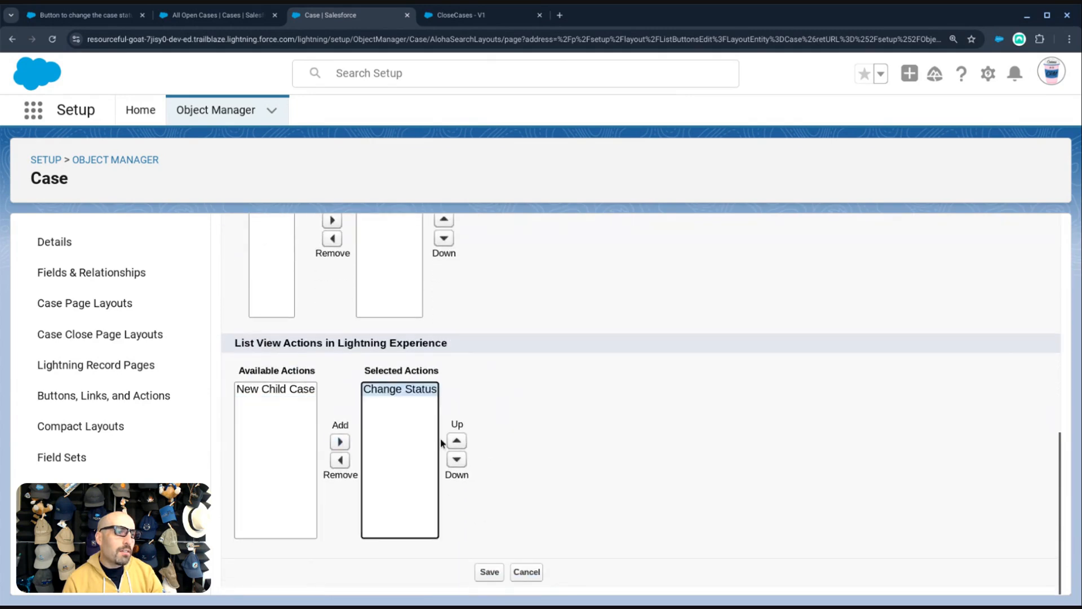
{"action": "left_click", "coordinate": [490, 565]}
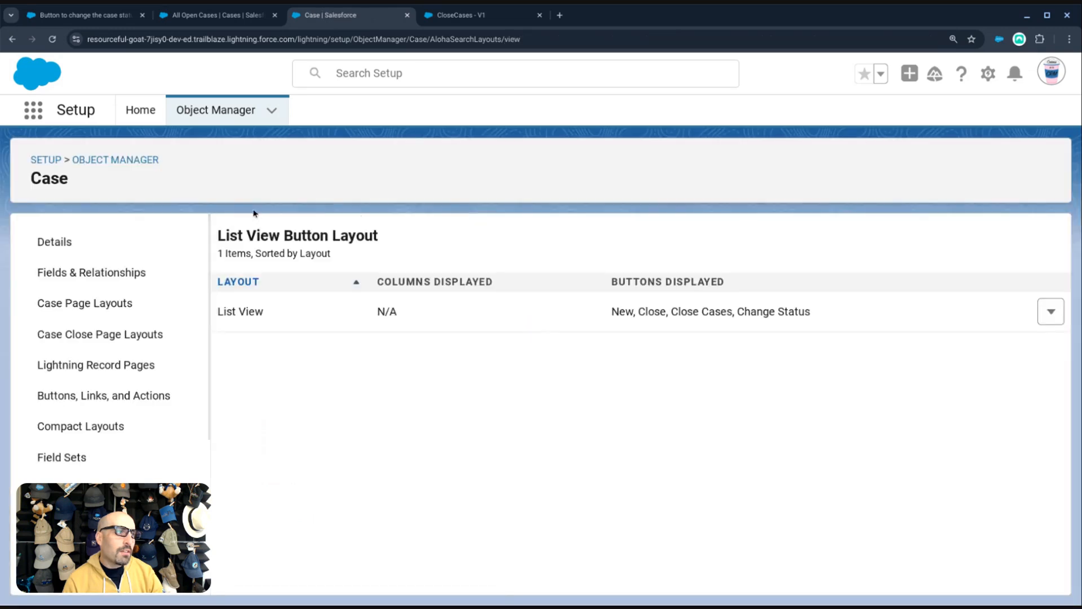
- Review the settings of the Change Status action among the Case object's buttons, links and actions without changing it
{"action": "left_click", "coordinate": [113, 395]}
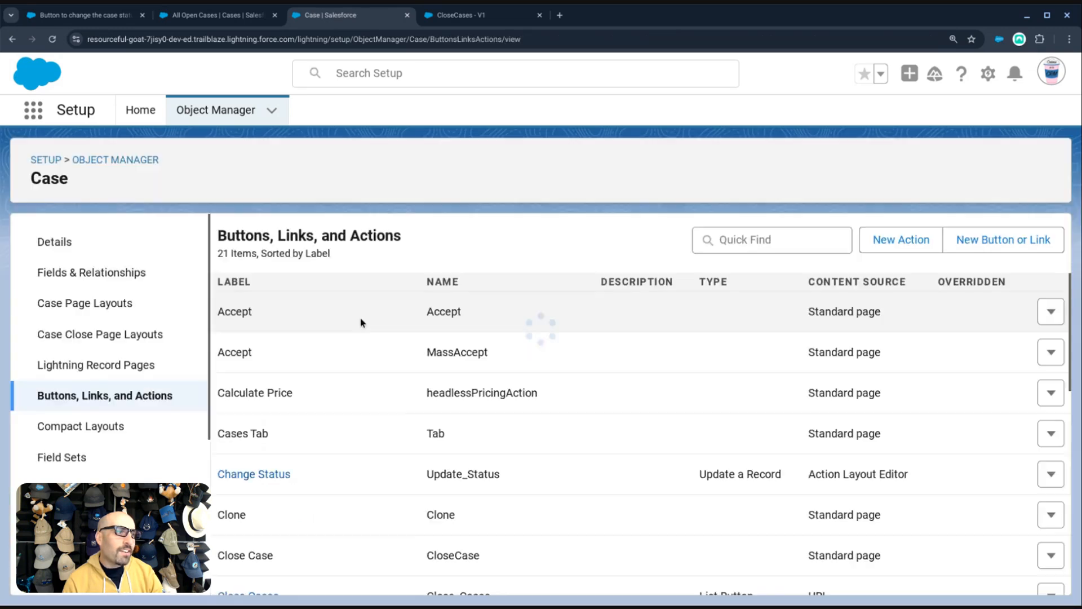
{"action": "left_click", "coordinate": [879, 240]}
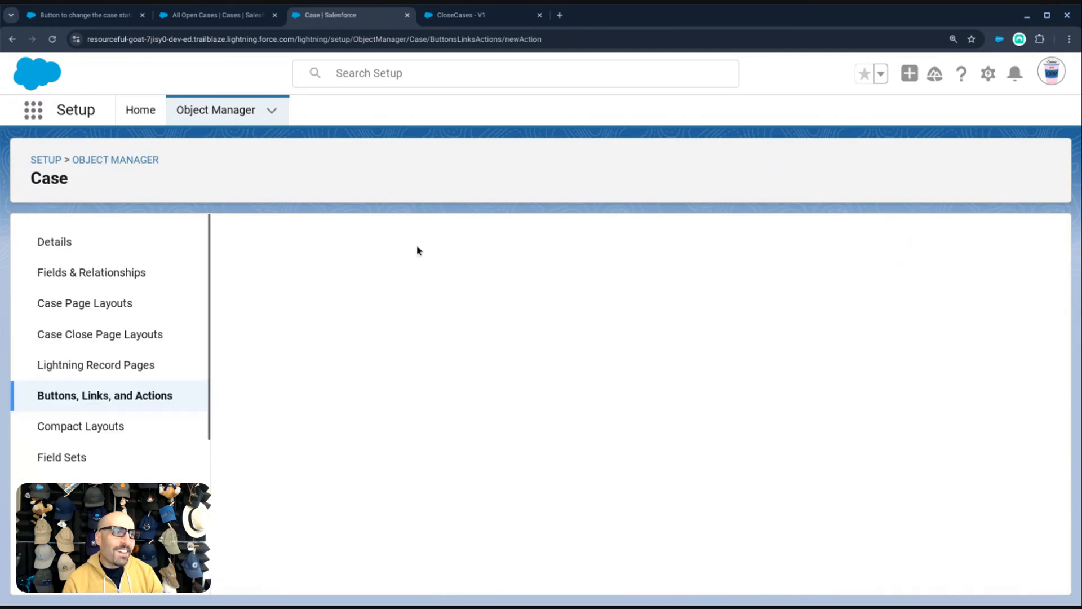
{"action": "left_click", "coordinate": [523, 283]}
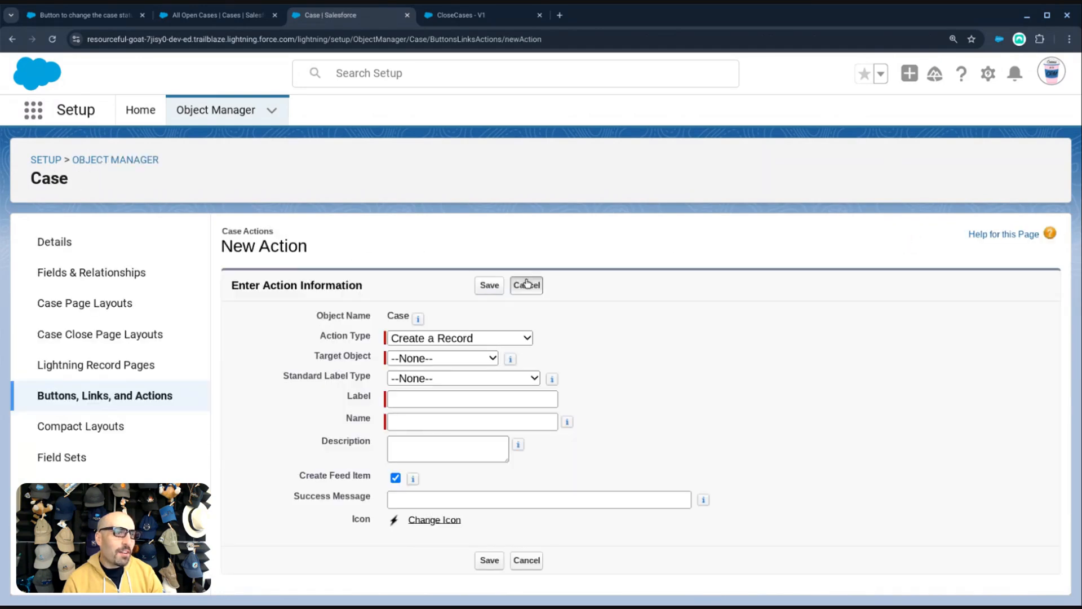
{"action": "scroll", "coordinate": [382, 326], "scroll_direction": "down", "scroll_amount": 3}
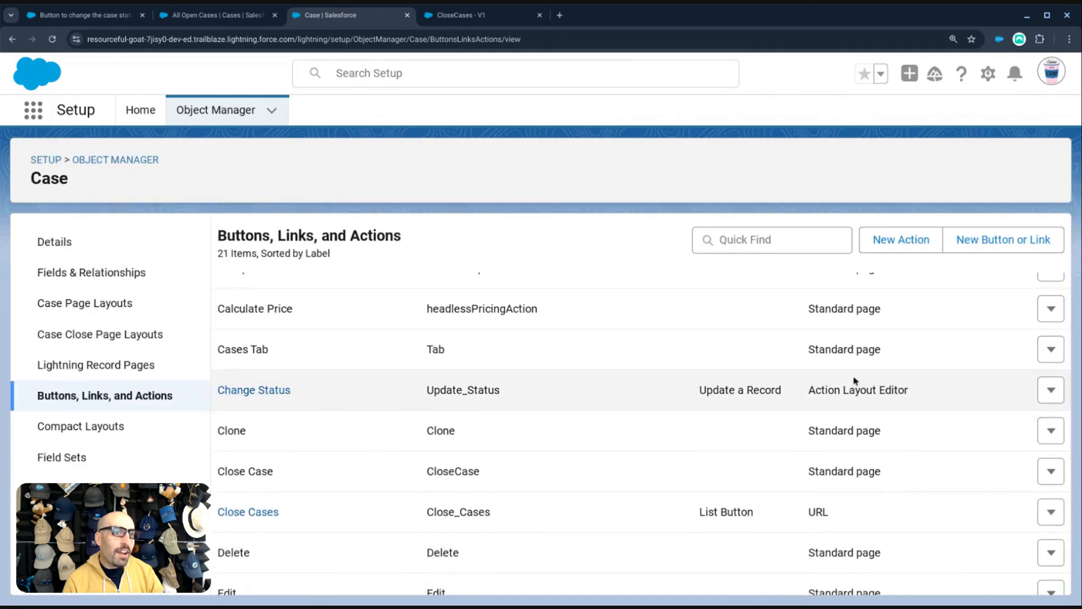
{"action": "left_click", "coordinate": [263, 393]}
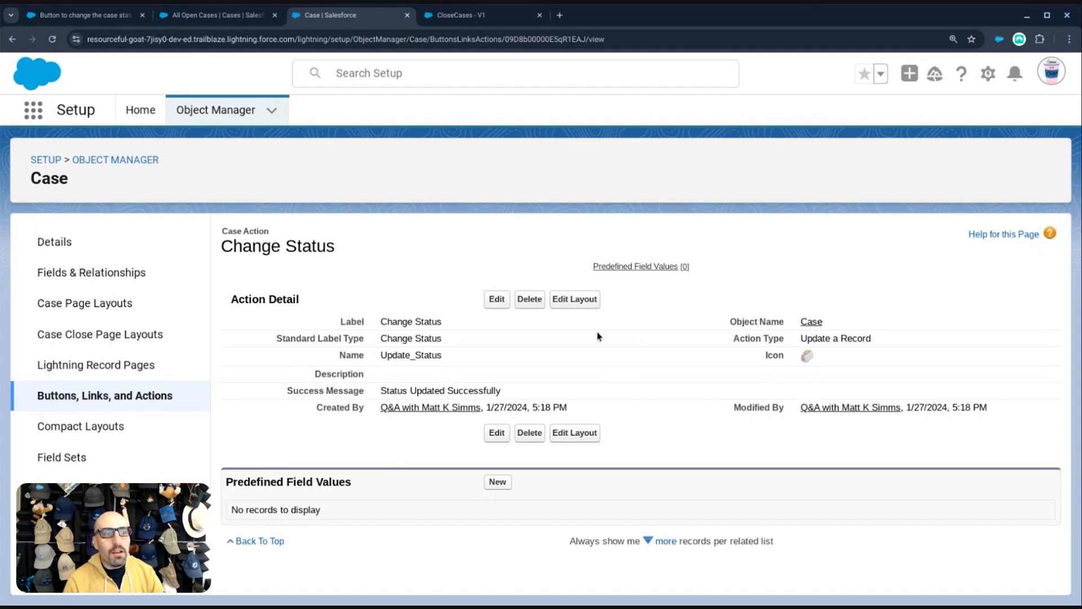
{"action": "left_click", "coordinate": [496, 433]}
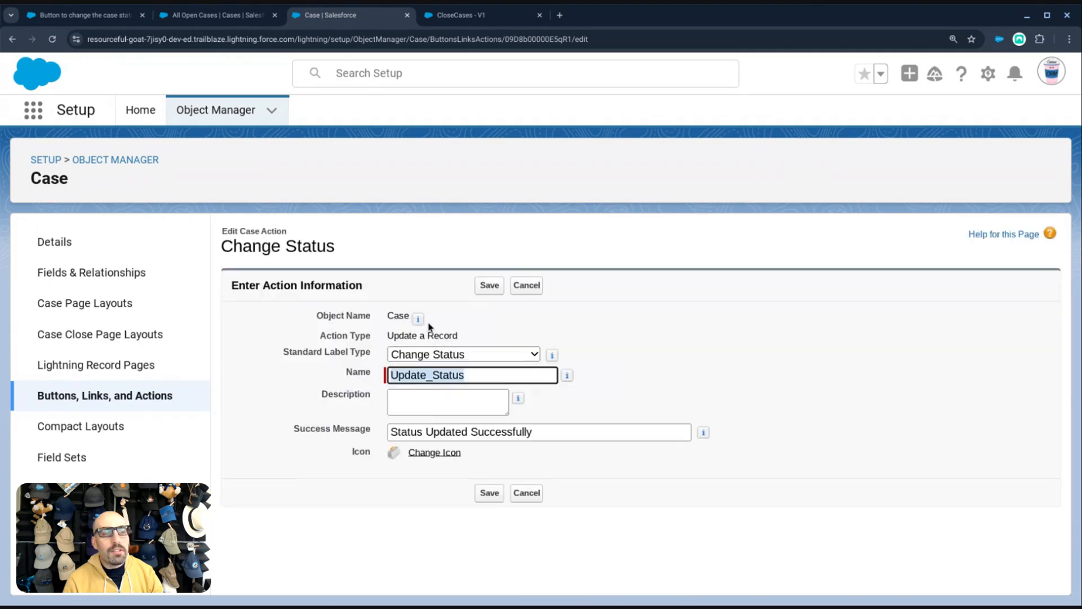
{"action": "left_click", "coordinate": [535, 289]}
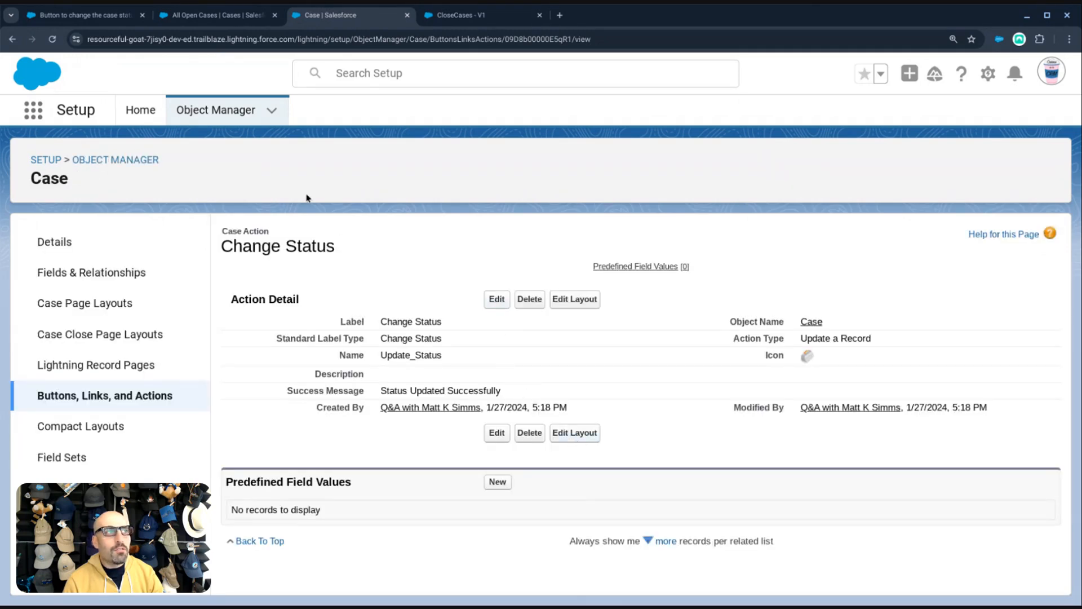
- Refresh the All Open Cases list and examine the Change Status form for Case #11 and Case #10
{"action": "left_click", "coordinate": [215, 15]}
{"action": "key", "text": "F5"}
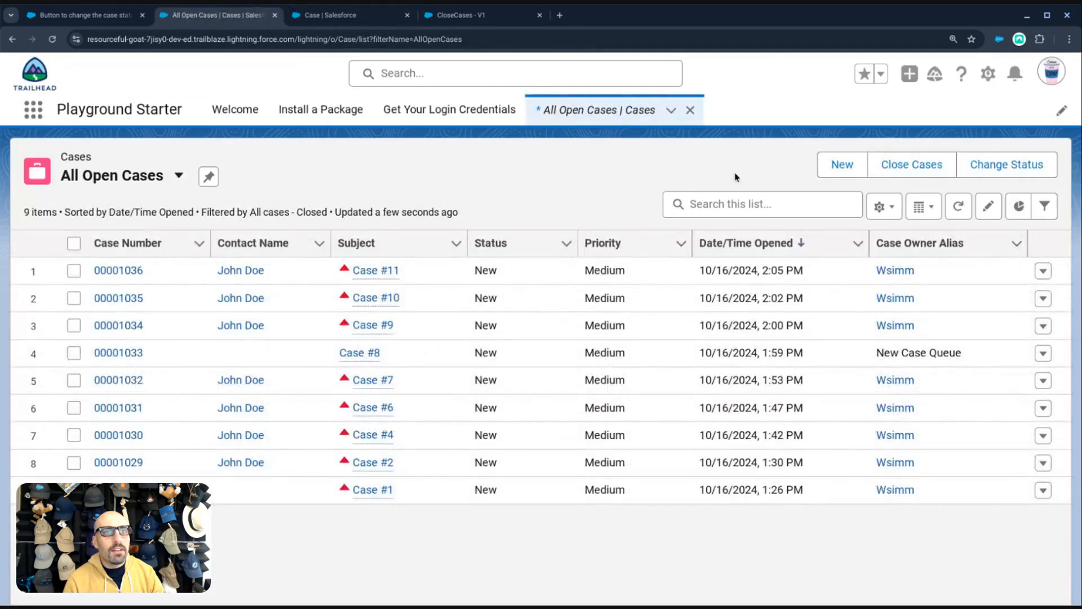
{"action": "left_click", "coordinate": [73, 271]}
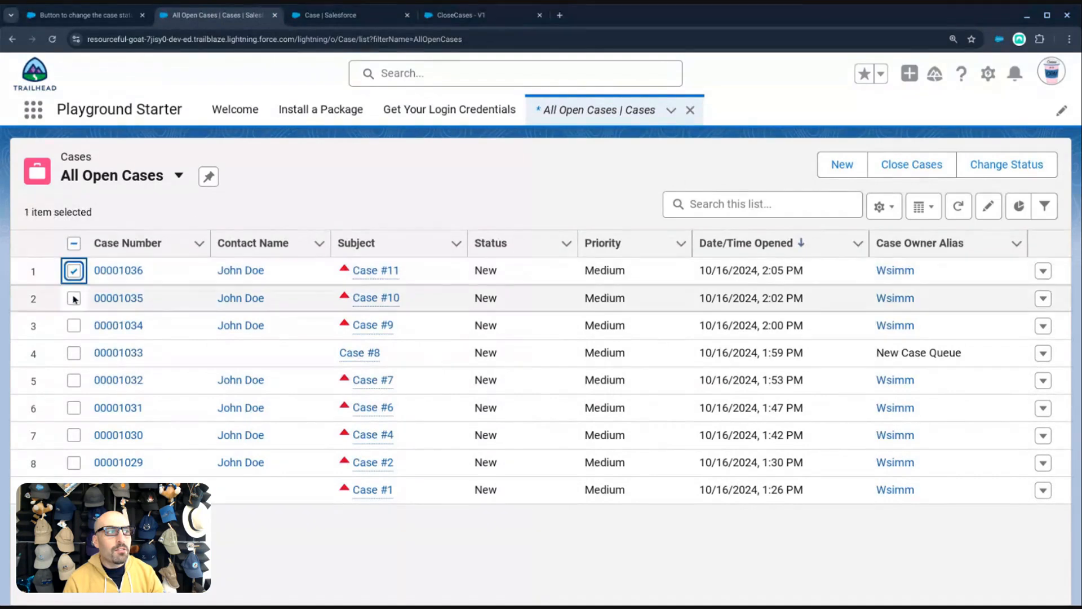
{"action": "left_click", "coordinate": [74, 298]}
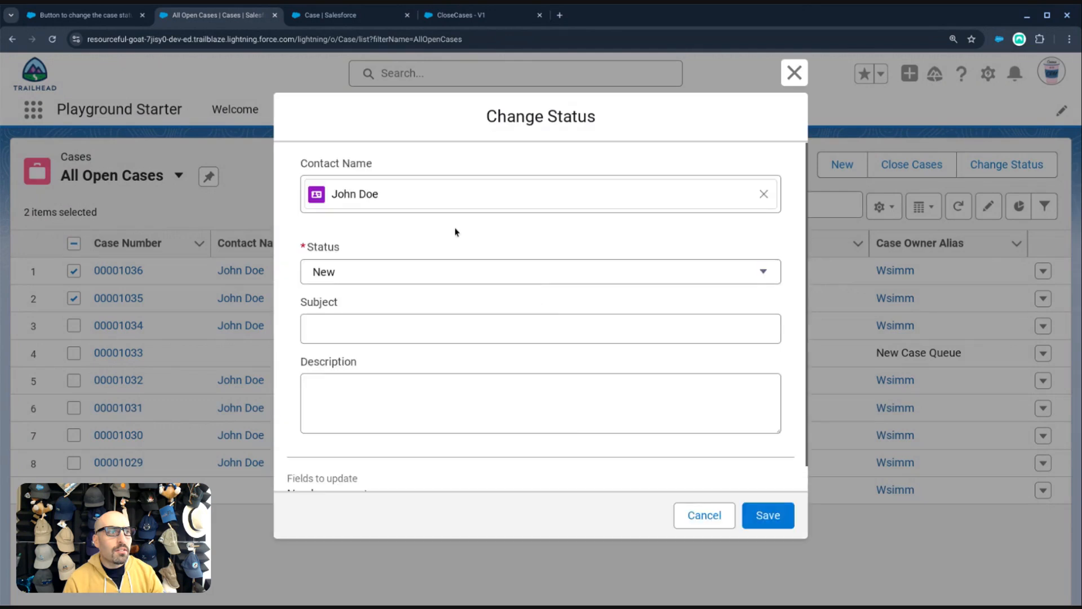
{"action": "scroll", "coordinate": [430, 258], "scroll_direction": "down", "scroll_amount": 1}
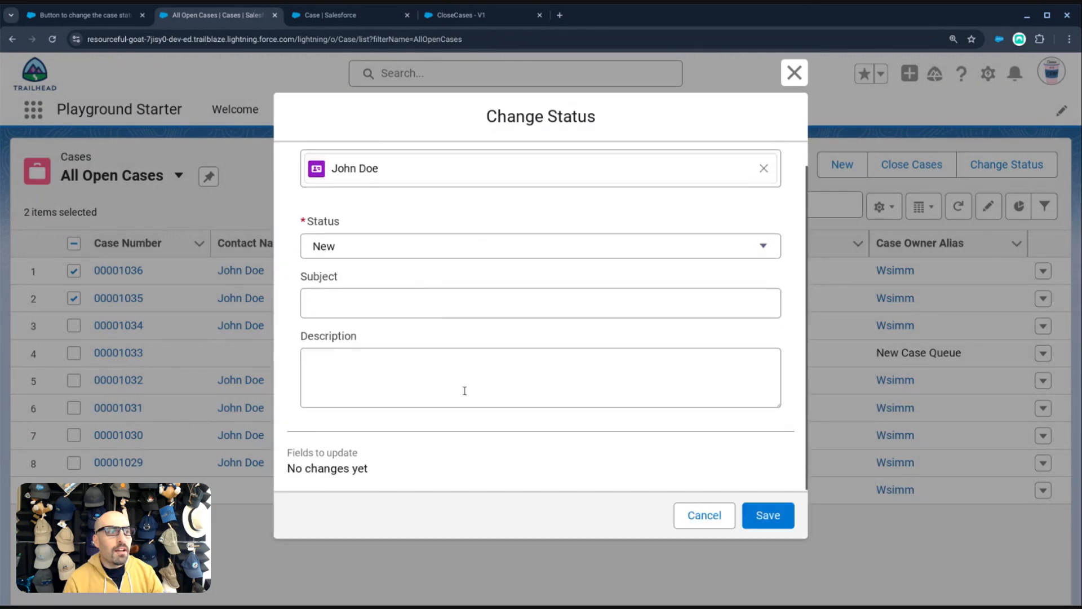
{"action": "scroll", "coordinate": [409, 288], "scroll_direction": "up", "scroll_amount": 1}
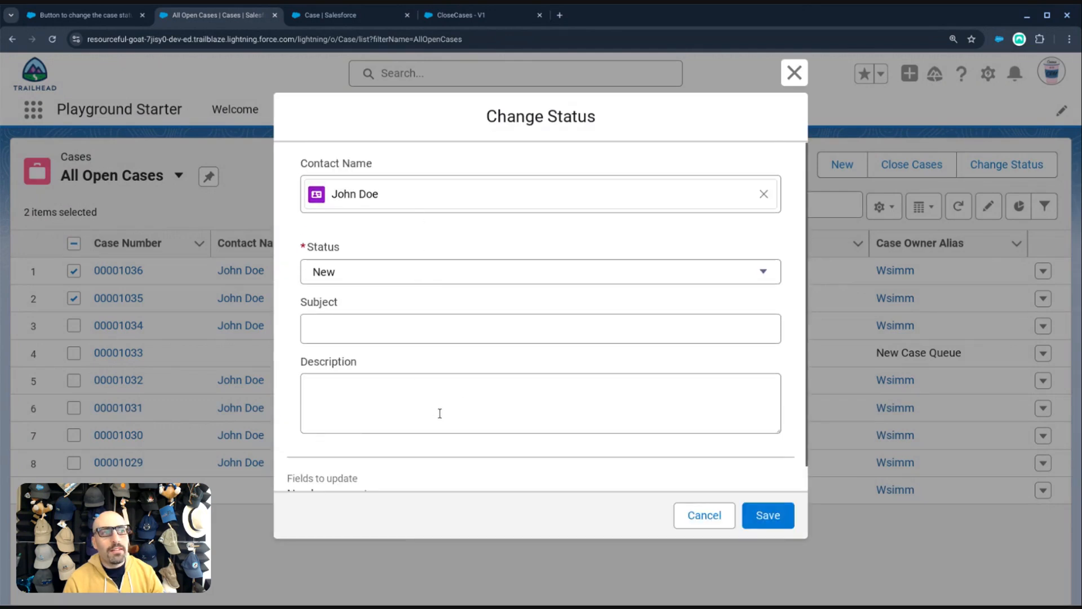
- Try the Working status in the Change Status form, cancel it and clear the case selection
{"action": "left_click", "coordinate": [449, 264]}
{"action": "left_click", "coordinate": [416, 358]}
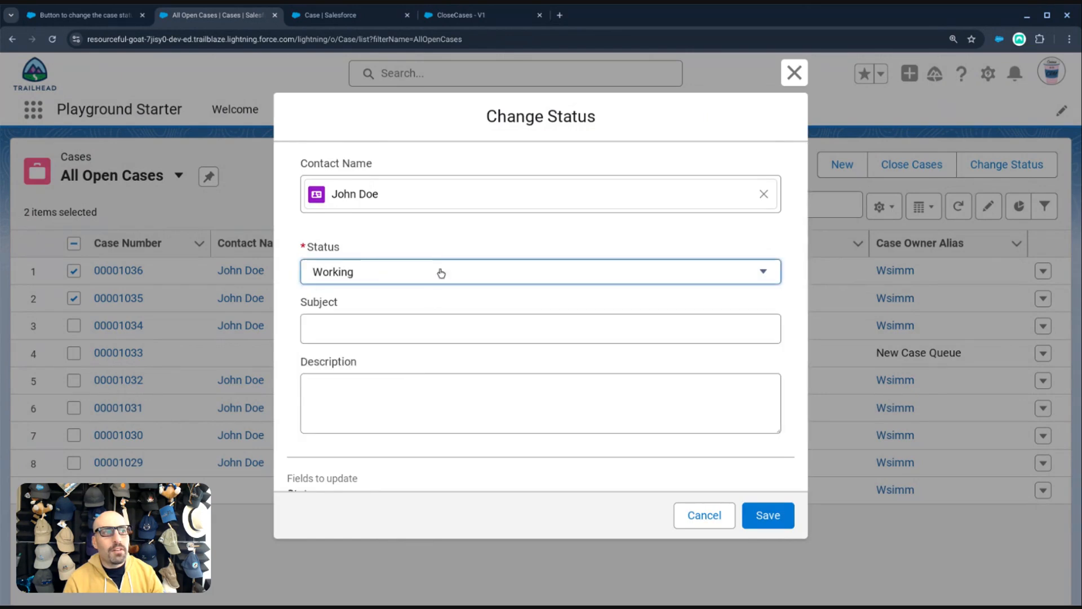
{"action": "left_click", "coordinate": [699, 514]}
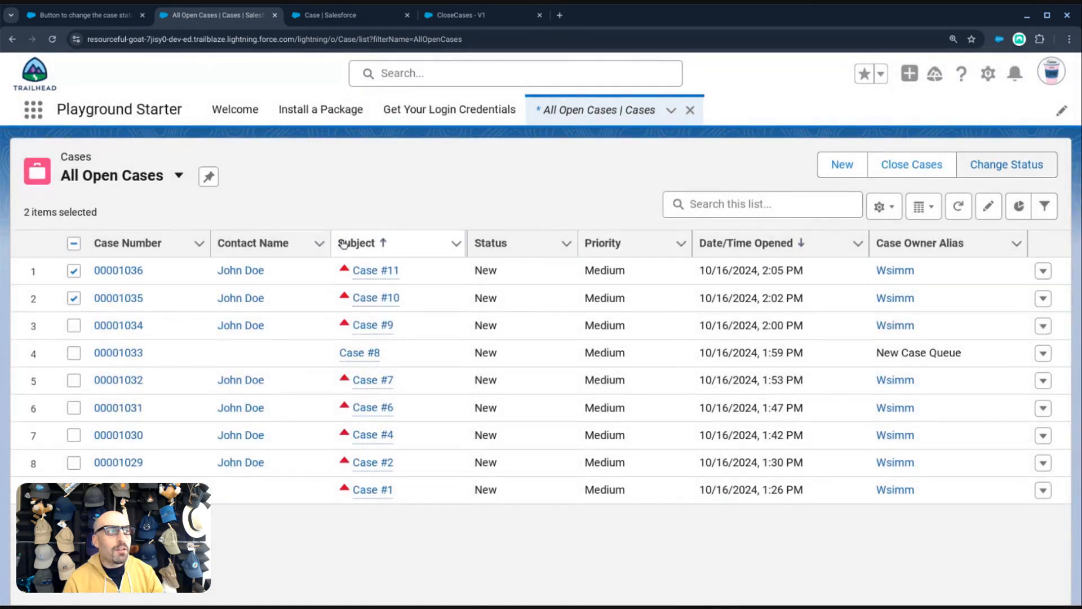
{"action": "left_click", "coordinate": [74, 298]}
{"action": "left_click", "coordinate": [74, 271]}
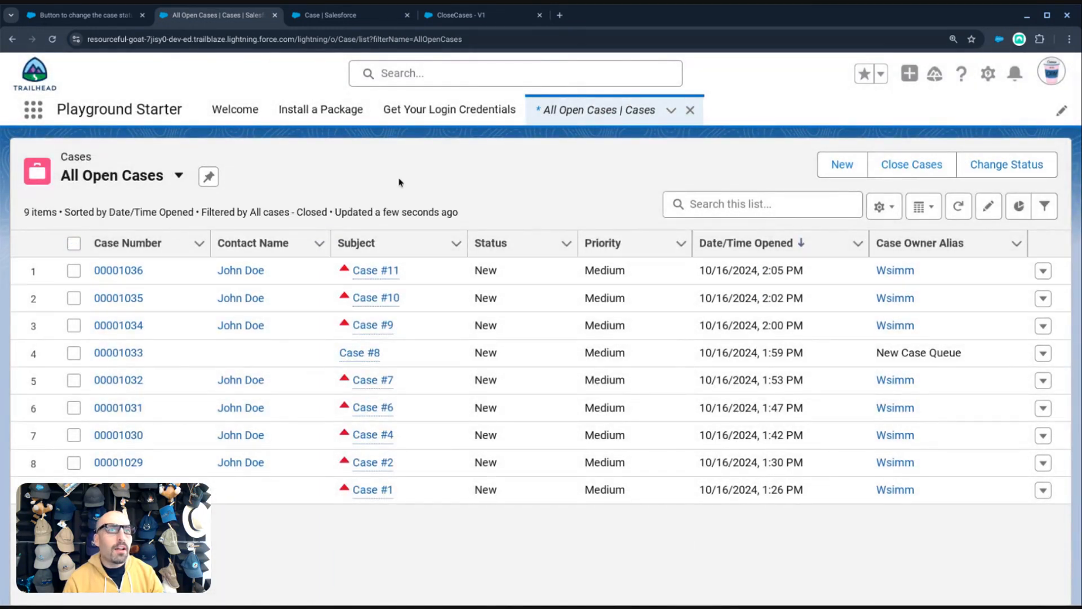
- Select Case #11 and Case #10 in the list view and run Close Cases on them
{"action": "left_click", "coordinate": [74, 271]}
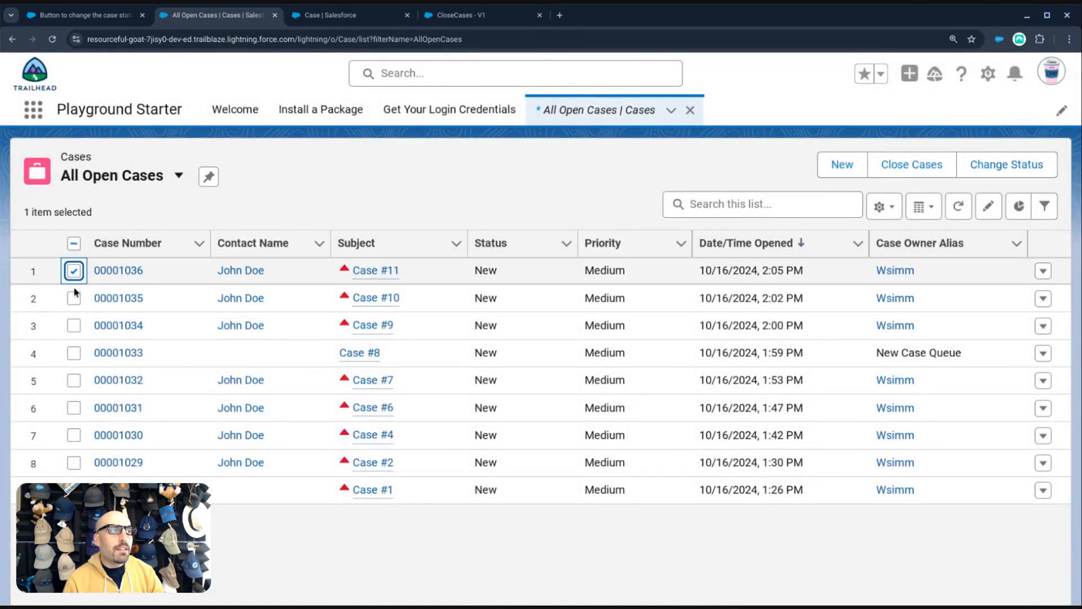
{"action": "left_click", "coordinate": [74, 298]}
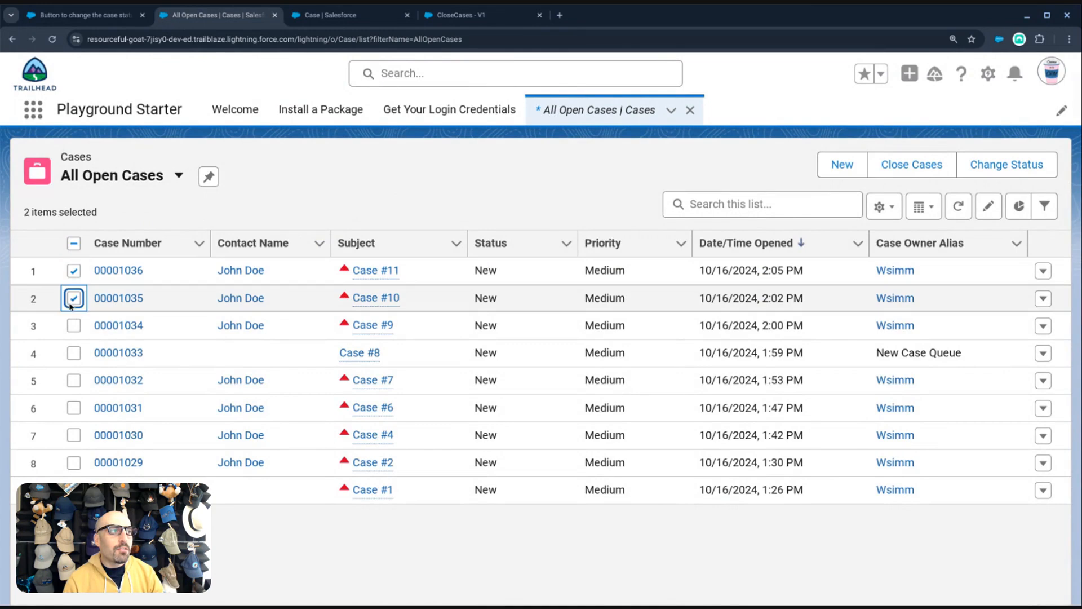
{"action": "left_click", "coordinate": [933, 164]}
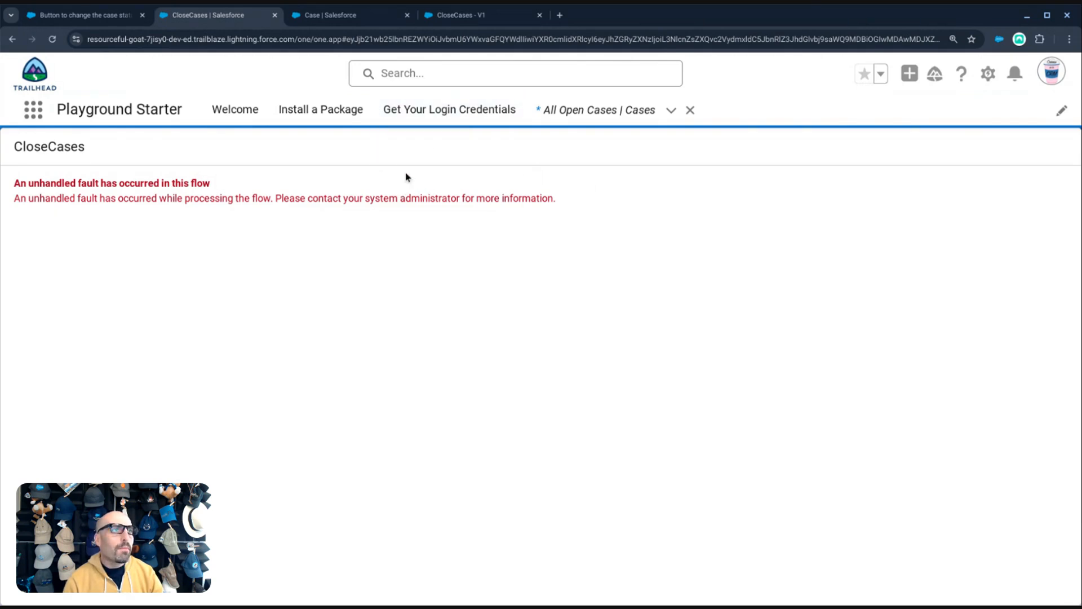
- Replace the display text on the flow's Are you Sure screen with Hello and save the flow as a new version
{"action": "left_click", "coordinate": [454, 15]}
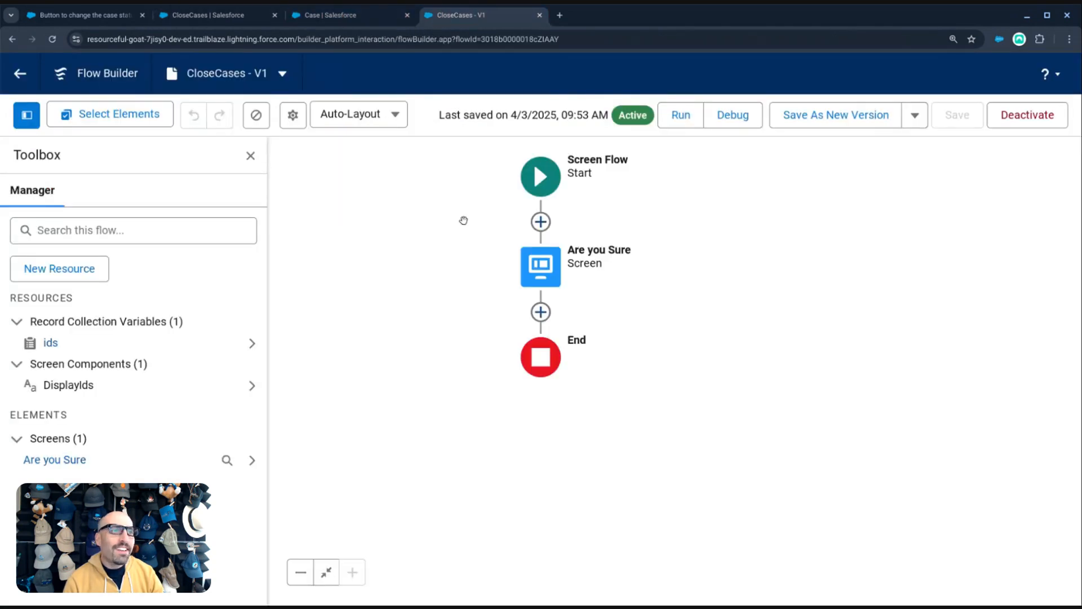
{"action": "left_click", "coordinate": [540, 259]}
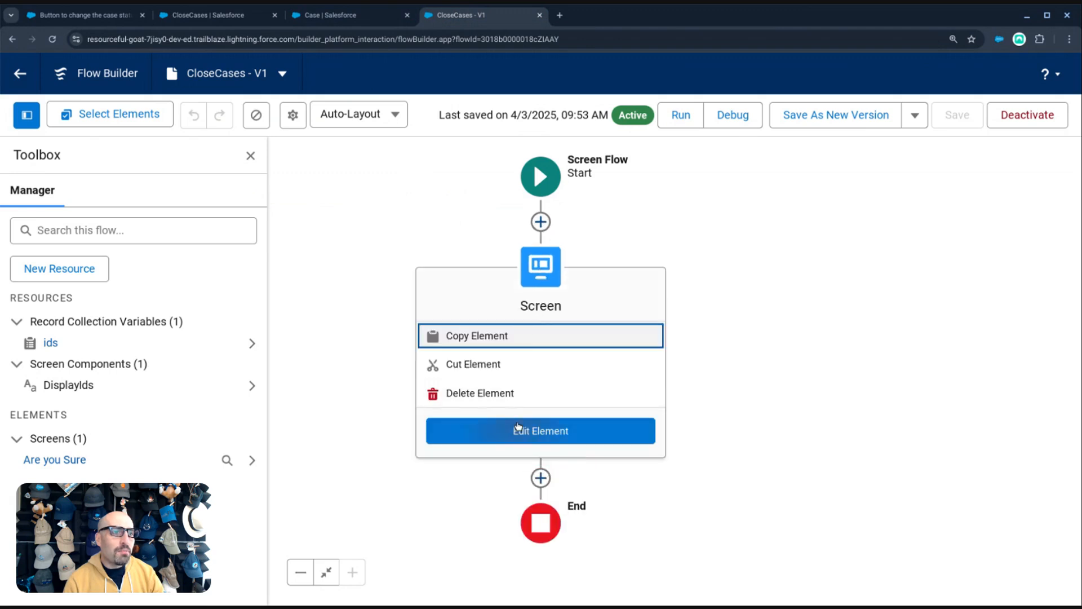
{"action": "left_click", "coordinate": [517, 432]}
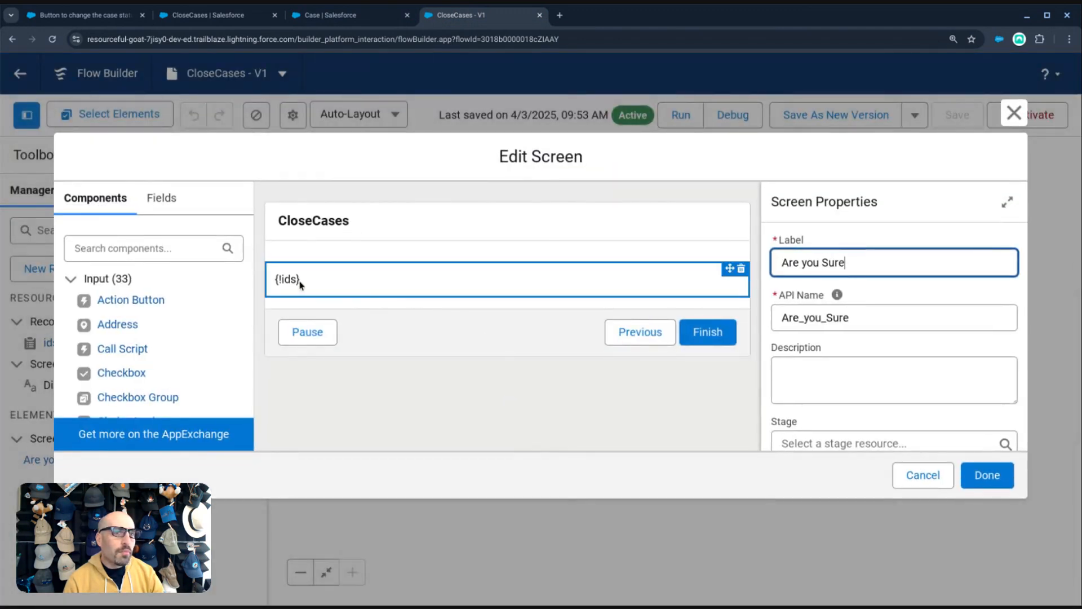
{"action": "left_click", "coordinate": [566, 282]}
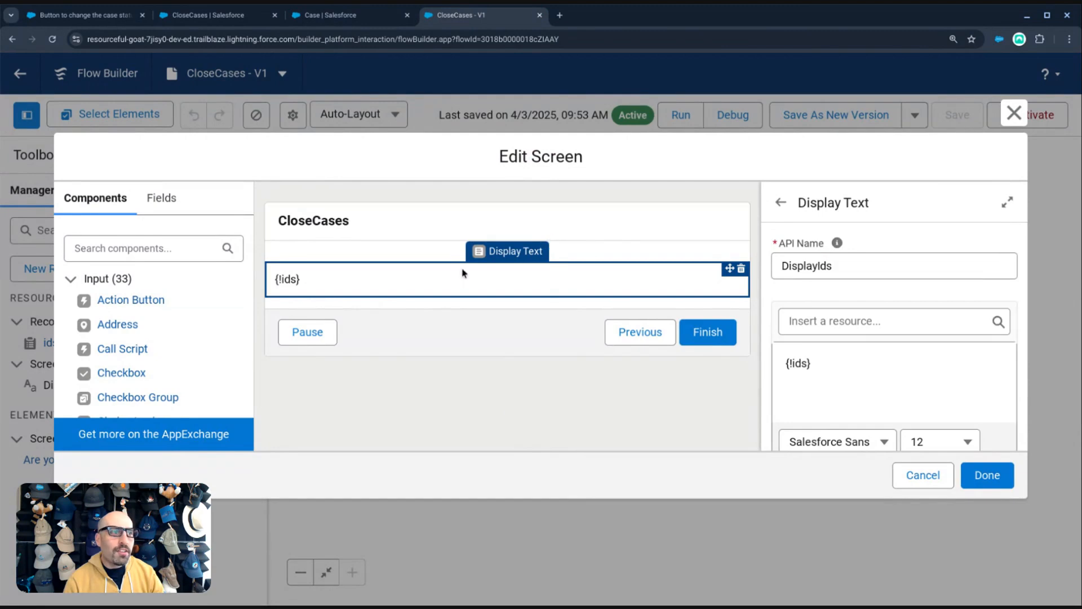
{"action": "double_click", "coordinate": [821, 360]}
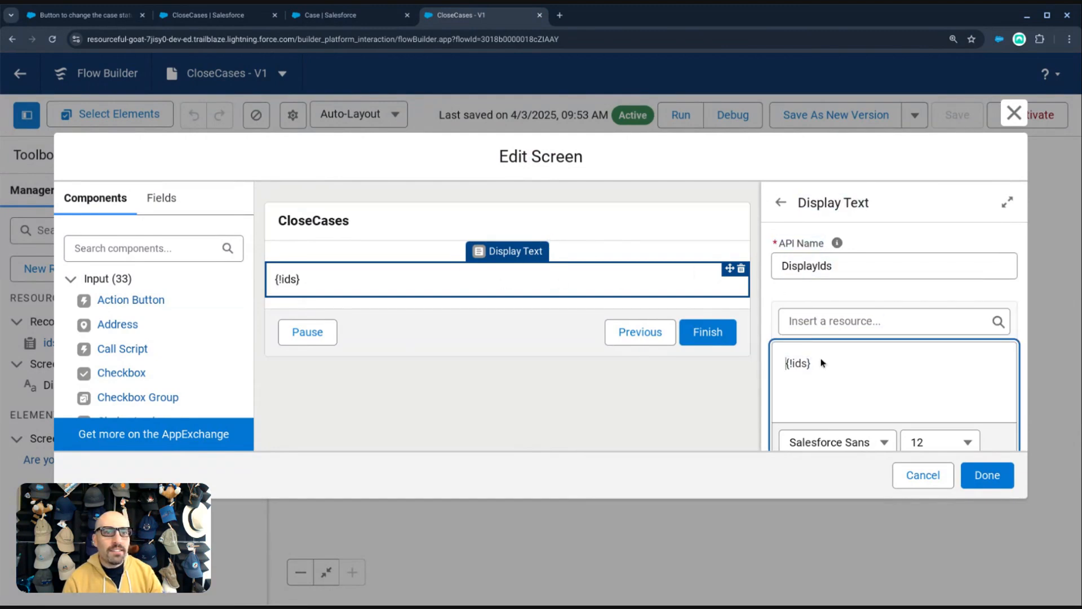
{"action": "type", "text": "Hello"}
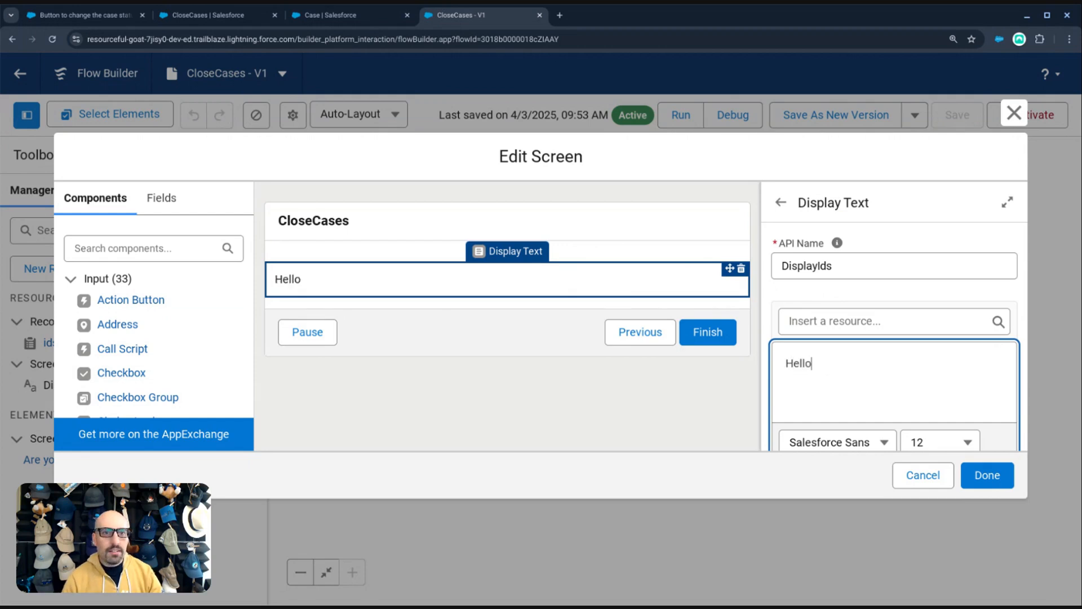
{"action": "left_click", "coordinate": [995, 472]}
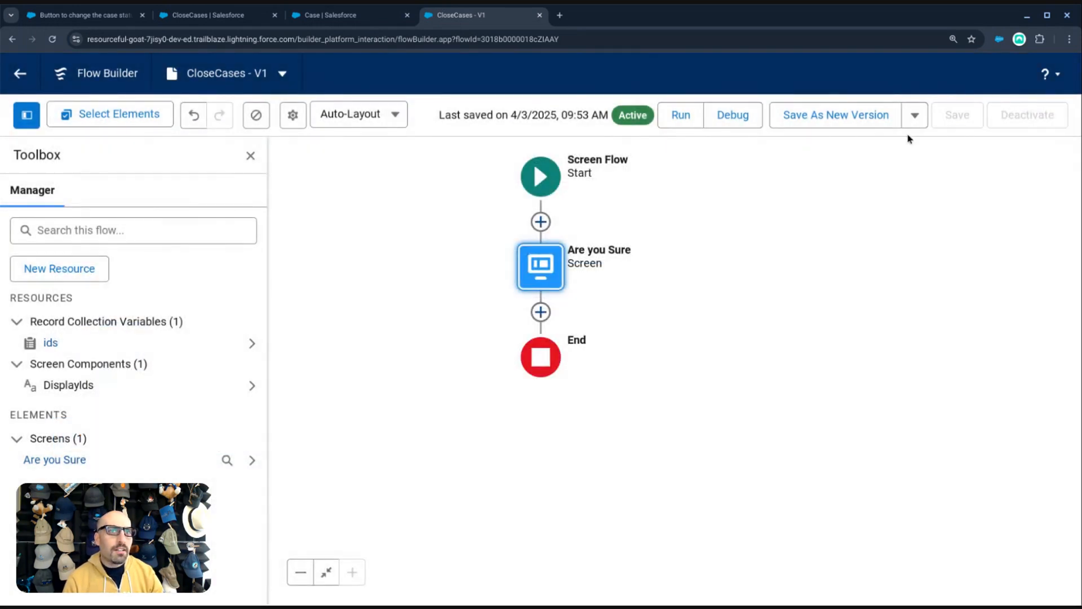
{"action": "left_click", "coordinate": [833, 115]}
{"action": "left_click", "coordinate": [849, 459]}
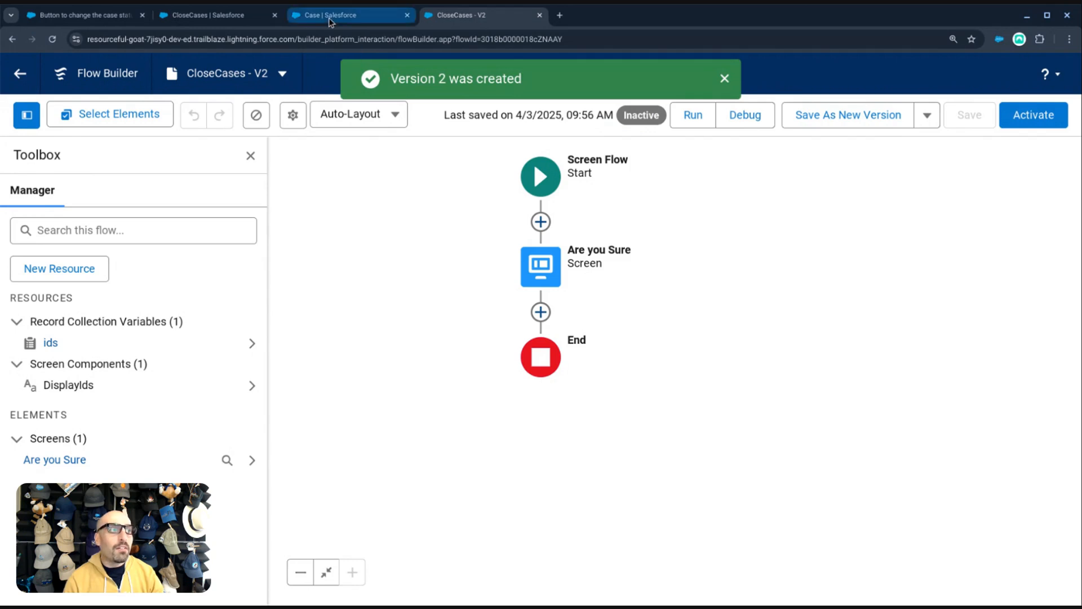
- Return to the All Open Cases list and rerun Close Cases on Case #11 and Case #10
{"action": "left_click", "coordinate": [220, 15]}
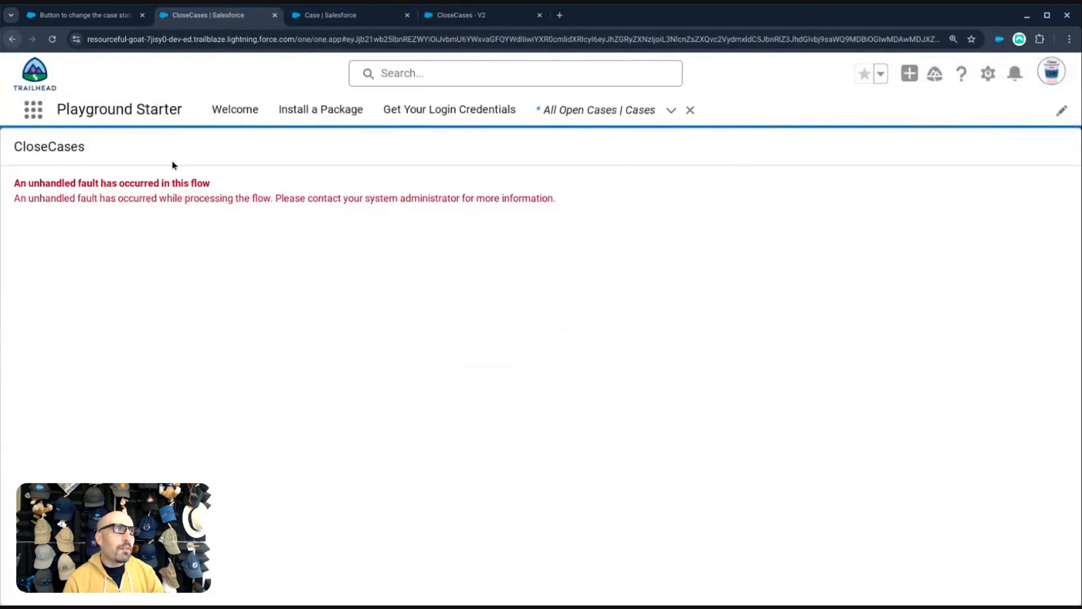
{"action": "key", "text": "F5"}
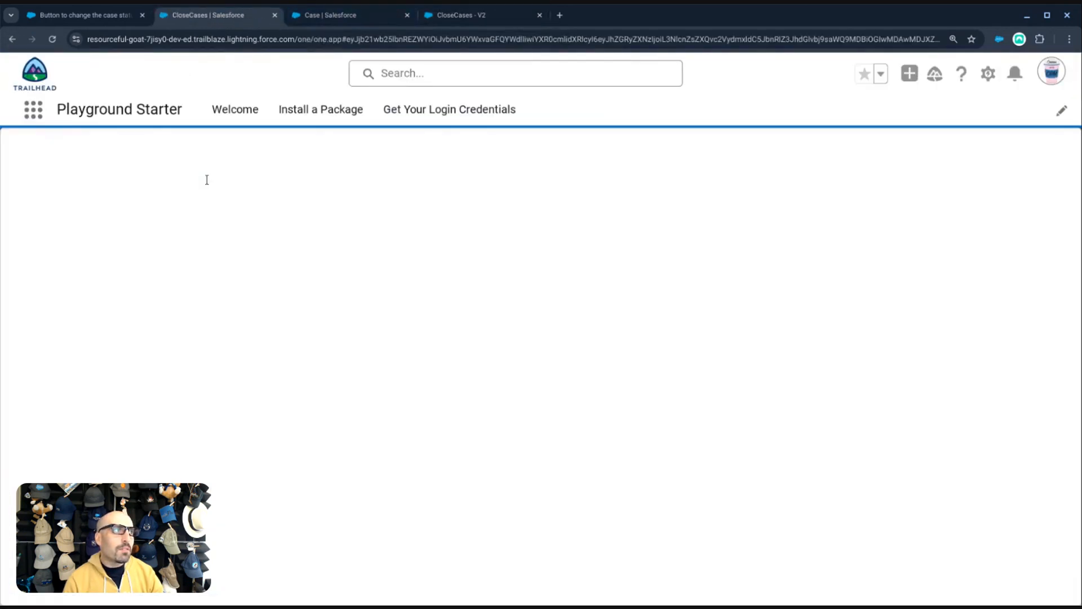
{"action": "left_click", "coordinate": [12, 39]}
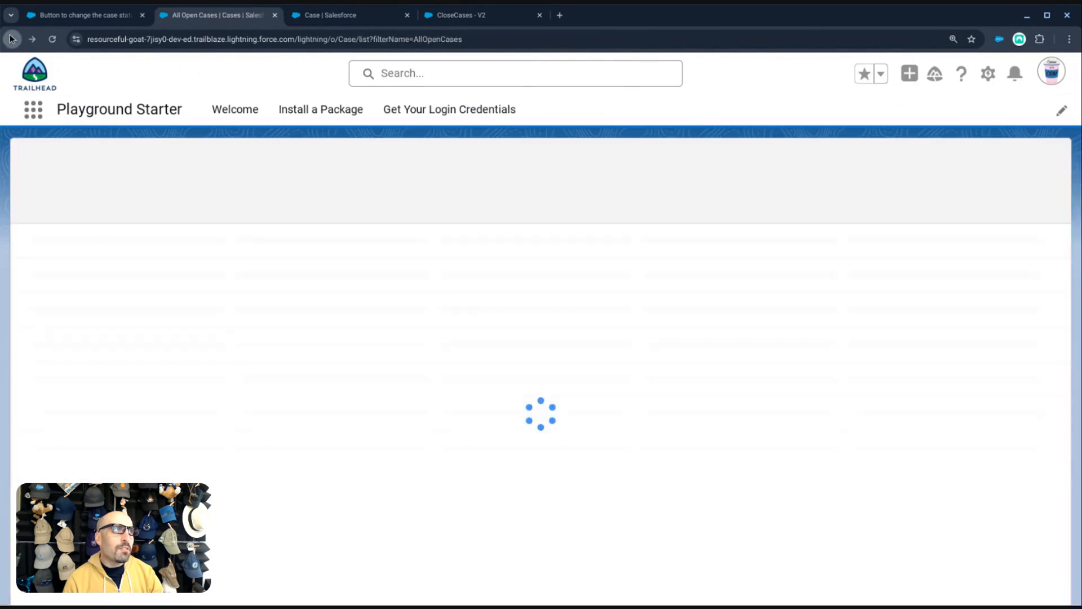
{"action": "left_click", "coordinate": [74, 271]}
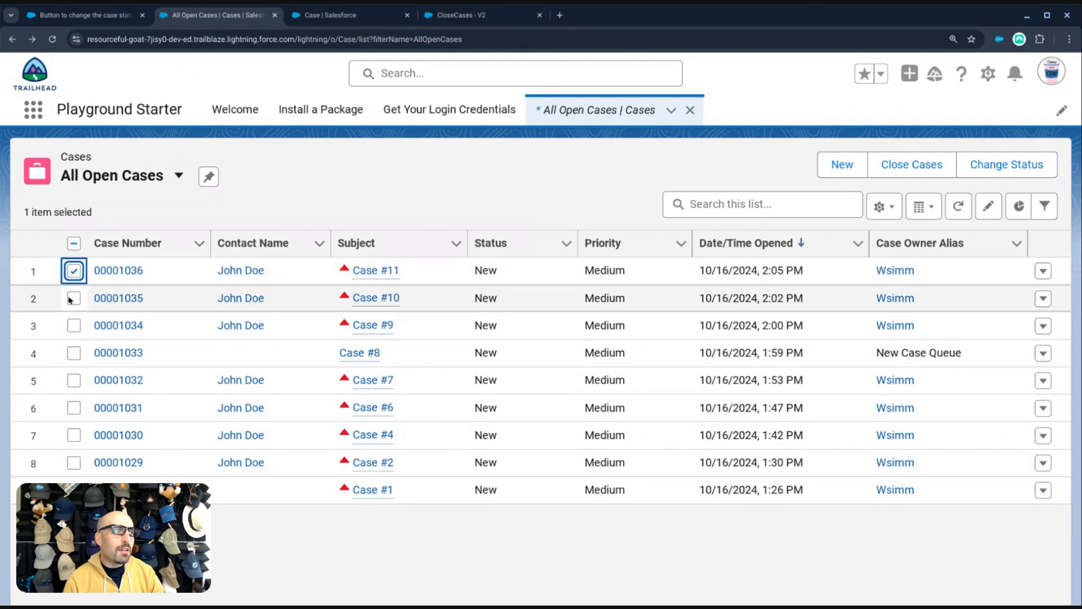
{"action": "left_click", "coordinate": [74, 297]}
{"action": "left_click", "coordinate": [896, 164]}
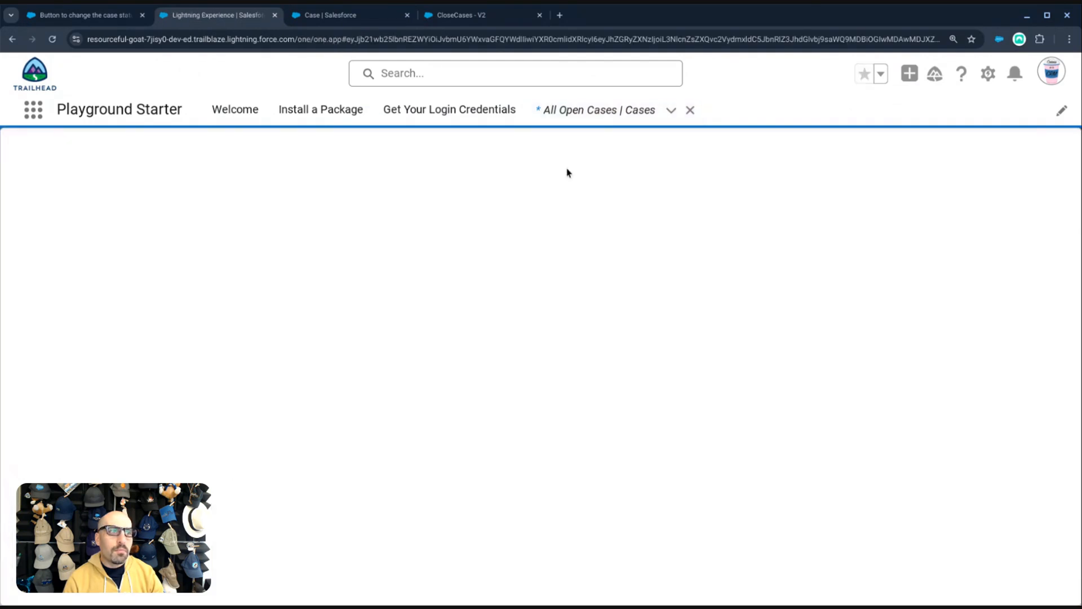
- Activate version 2 of the CloseCases flow, check the launched flow page and return to the flow
{"action": "left_click", "coordinate": [459, 15]}
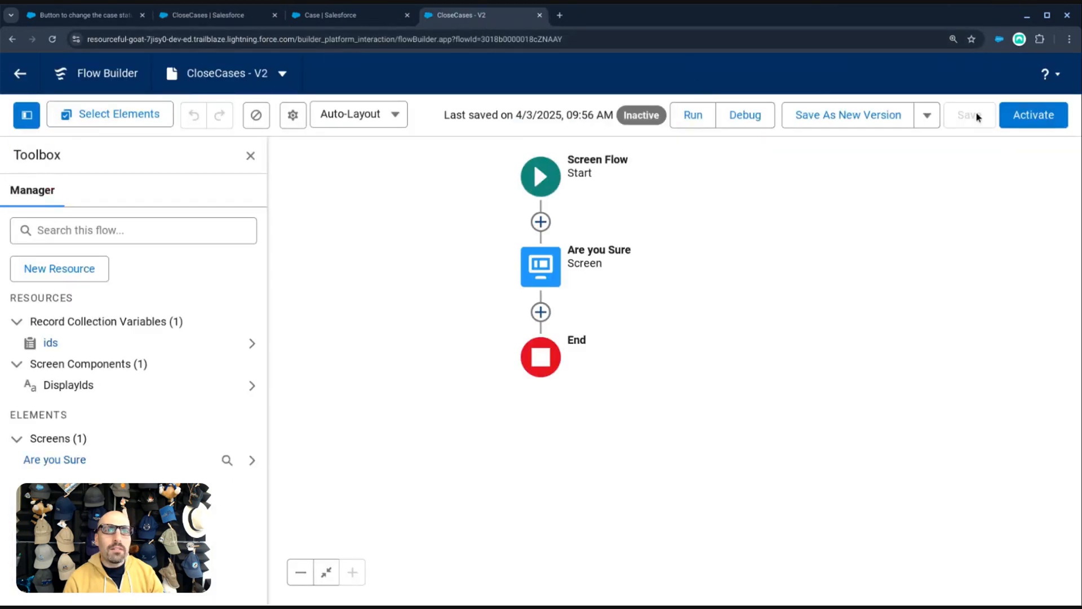
{"action": "left_click", "coordinate": [1012, 116]}
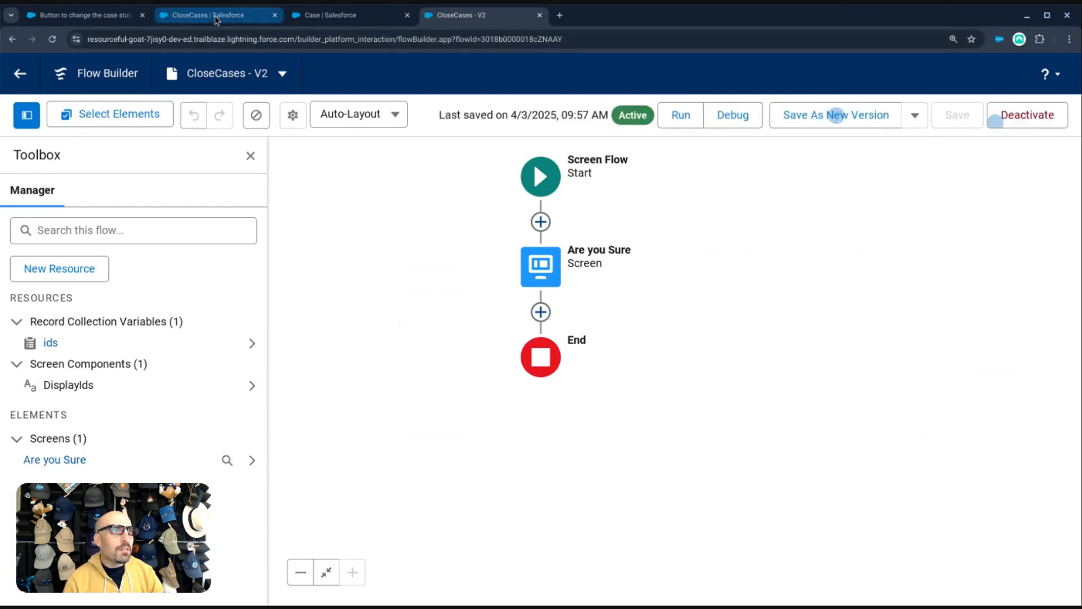
{"action": "left_click", "coordinate": [216, 21]}
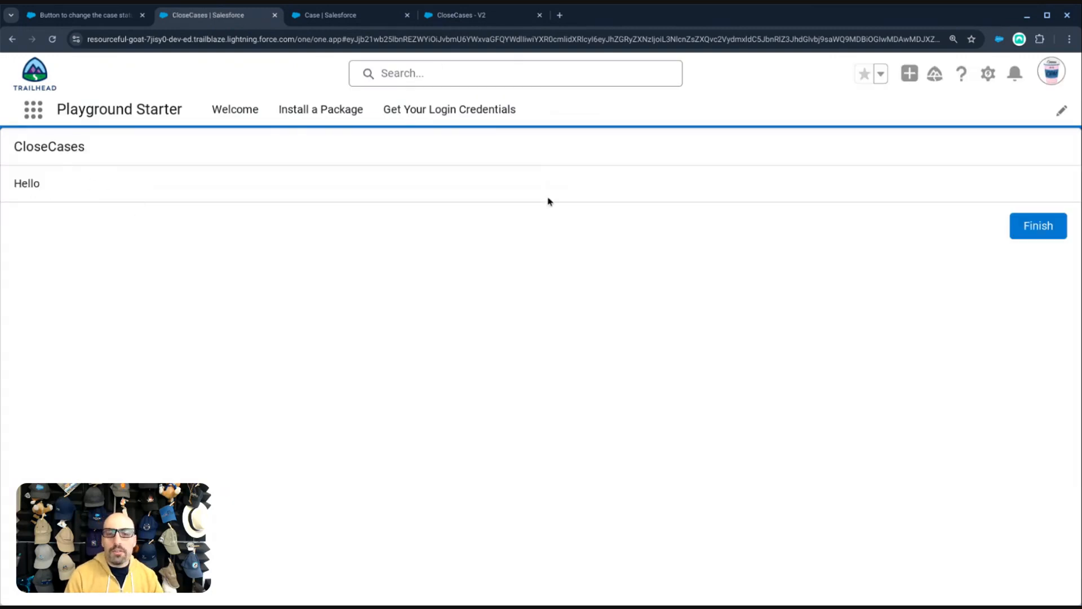
{"action": "left_click", "coordinate": [500, 15]}
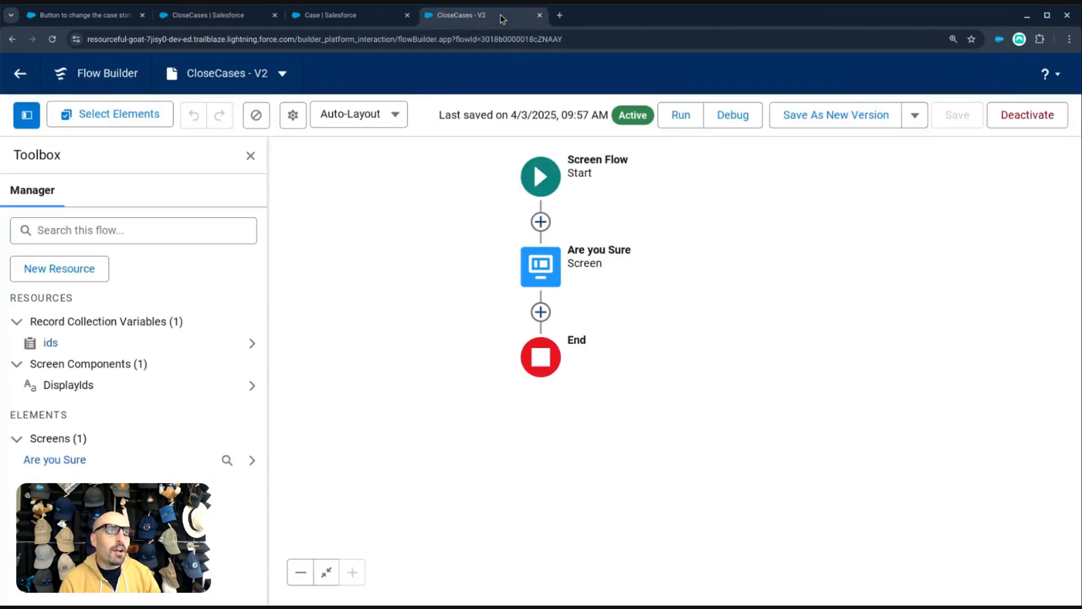
{"action": "left_click", "coordinate": [553, 272]}
{"action": "left_click", "coordinate": [550, 430]}
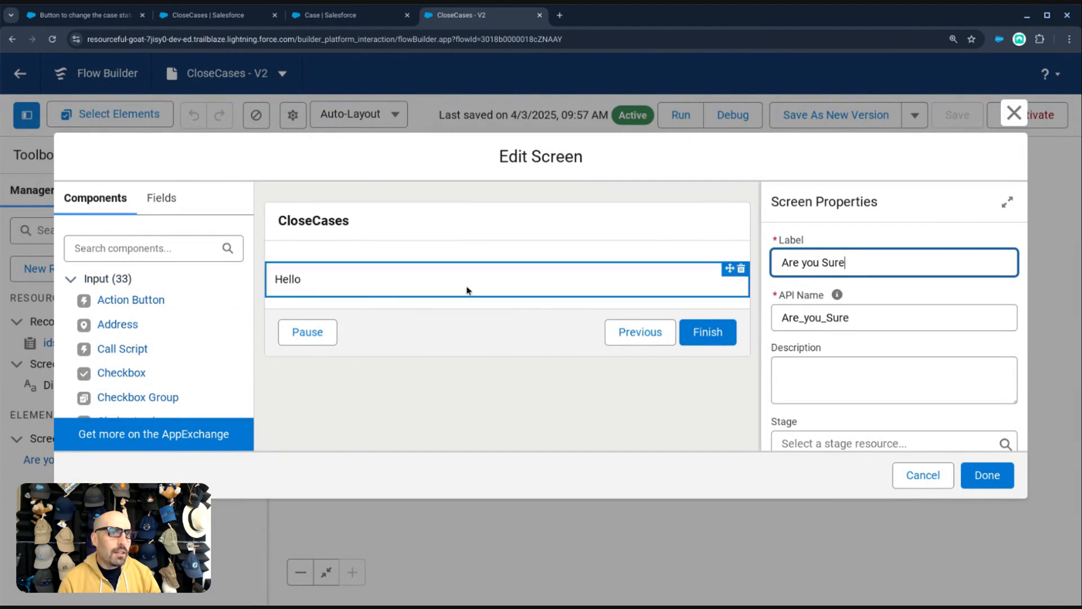
{"action": "left_click", "coordinate": [1023, 122]}
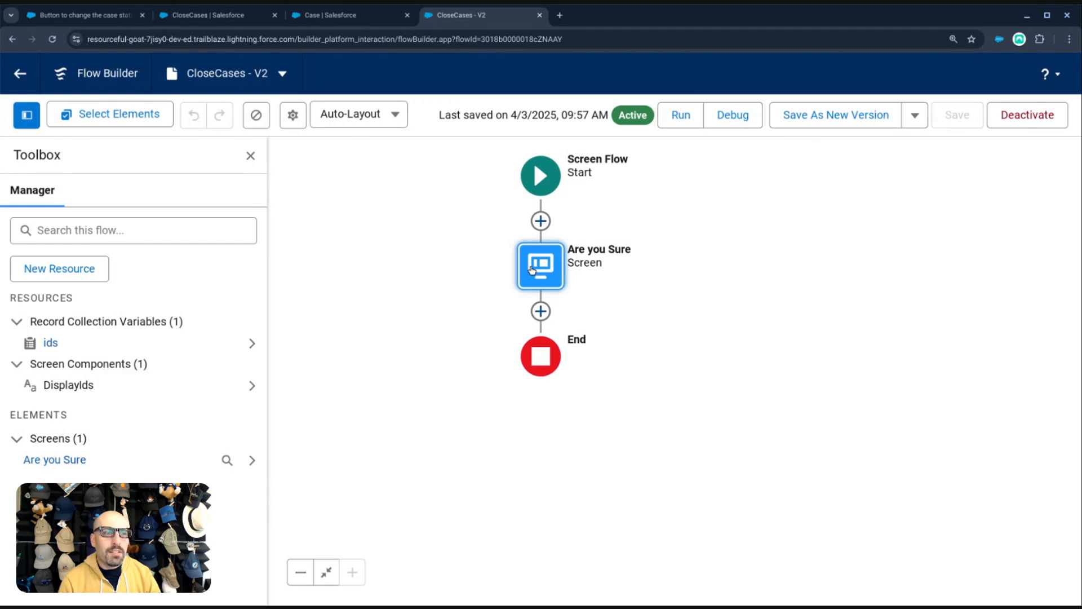
- Add a data table with the API name IdTable below the Hello text on the flow's Are you Sure screen
{"action": "left_click", "coordinate": [532, 269]}
{"action": "left_click", "coordinate": [558, 430]}
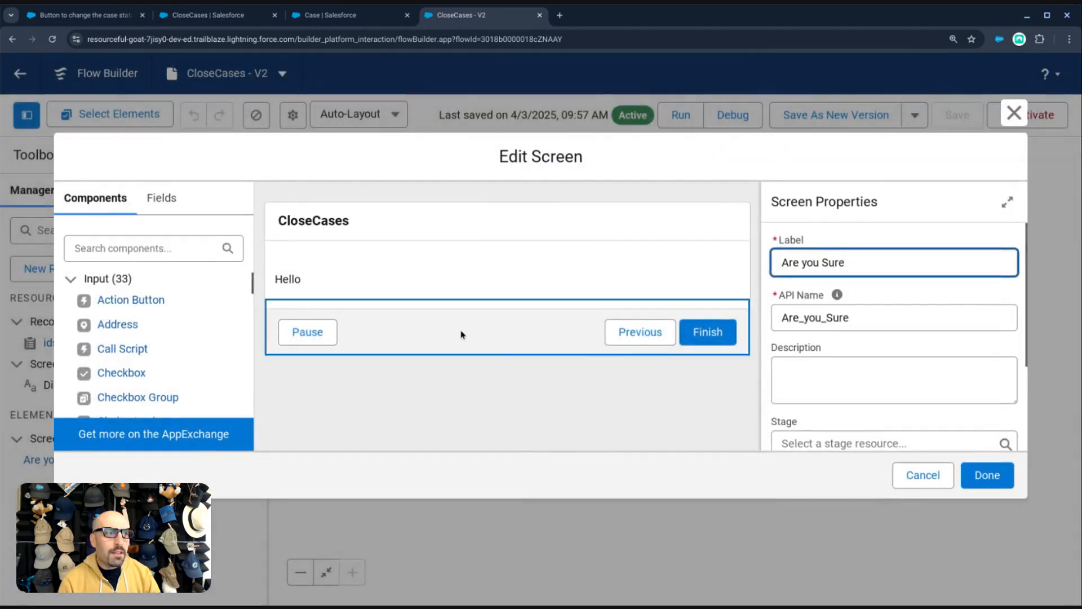
{"action": "left_click", "coordinate": [429, 283]}
{"action": "scroll", "coordinate": [833, 359], "scroll_direction": "down", "scroll_amount": 3}
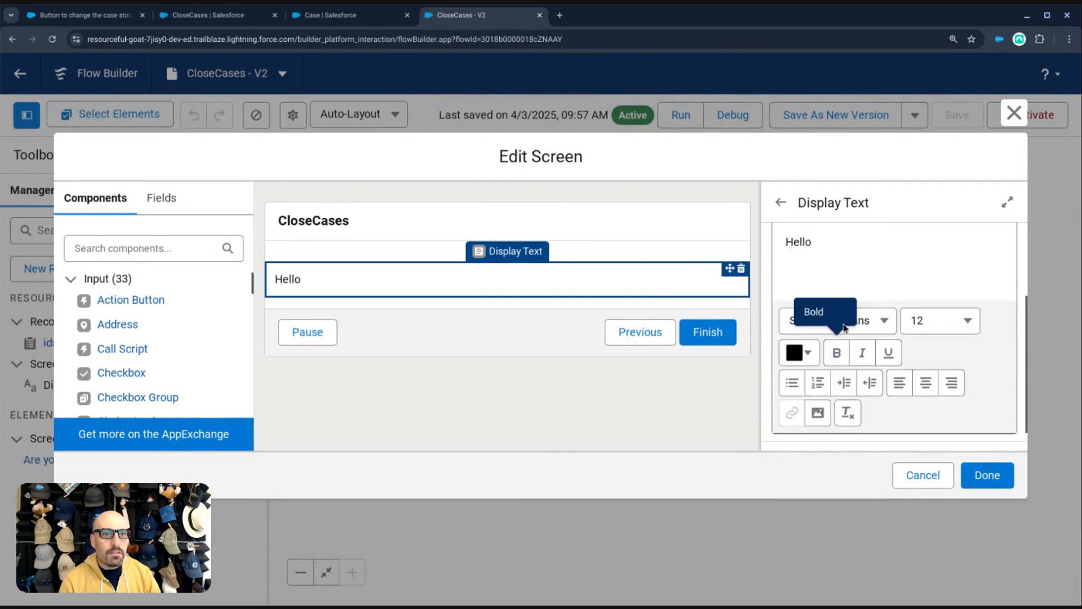
{"action": "scroll", "coordinate": [198, 323], "scroll_direction": "down", "scroll_amount": 4}
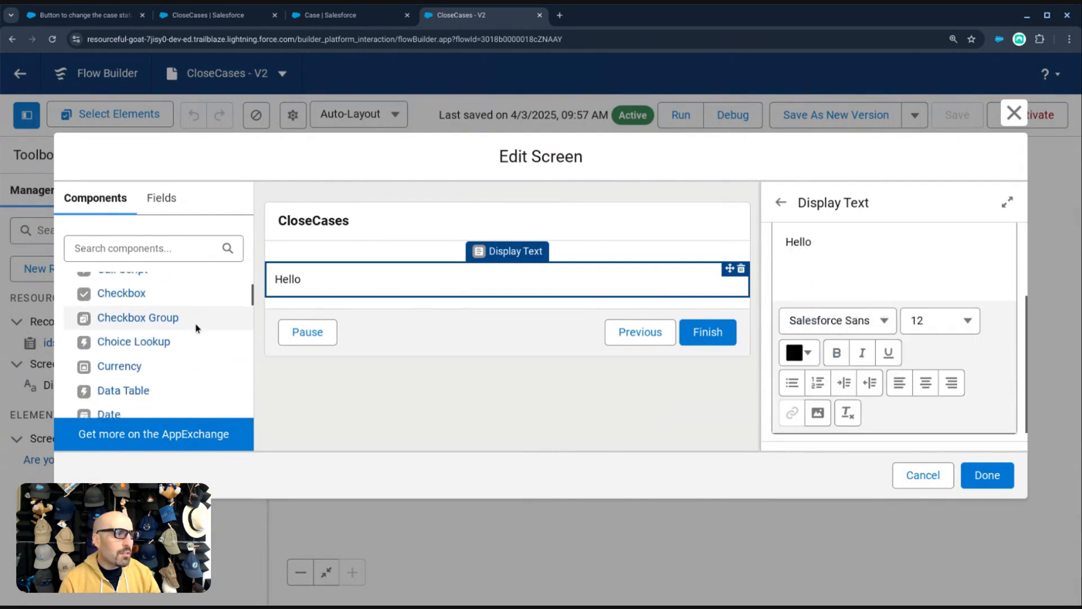
{"action": "left_click_drag", "start_coordinate": [160, 339], "coordinate": [411, 317]}
{"action": "left_click", "coordinate": [830, 264]}
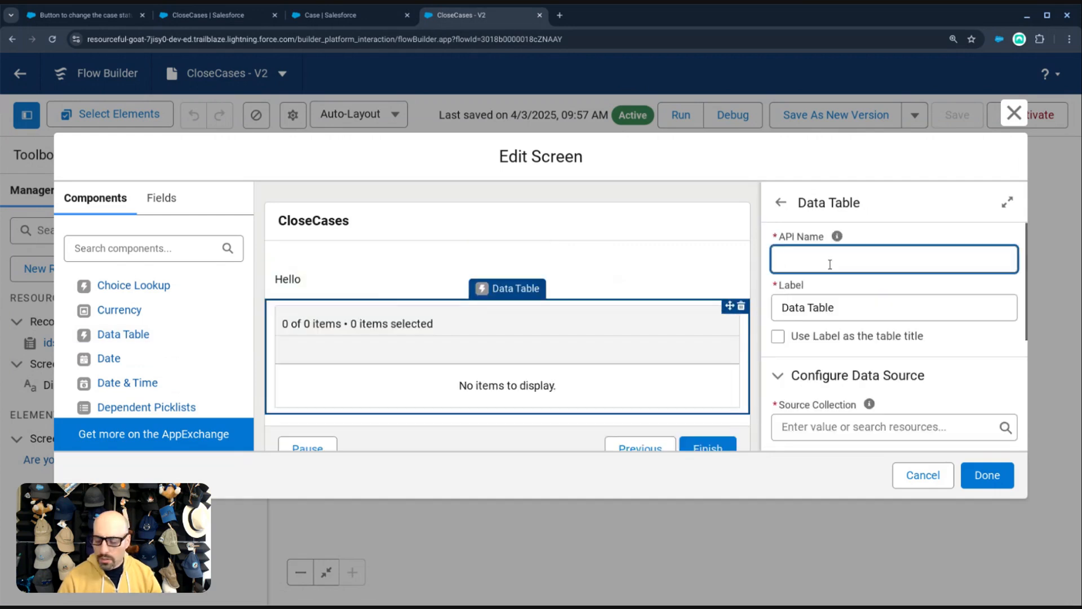
{"action": "type", "text": "IdTable"}
{"action": "key", "text": "Tab"}
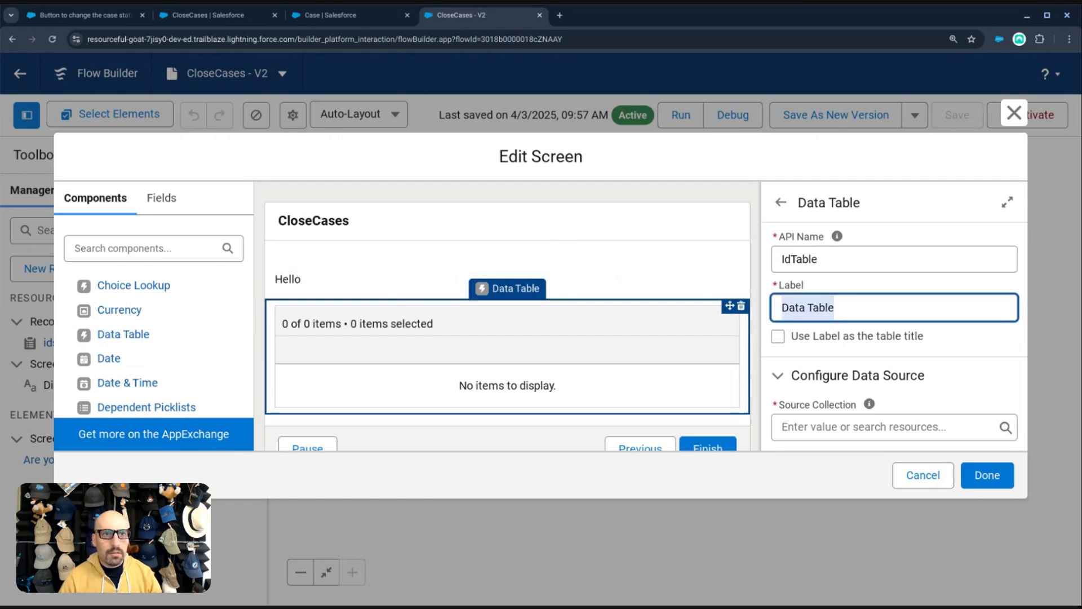
- Set the data table's source collection to the ids variable and look over its row configuration
{"action": "scroll", "coordinate": [846, 316], "scroll_direction": "down", "scroll_amount": 3}
{"action": "left_click", "coordinate": [847, 276]}
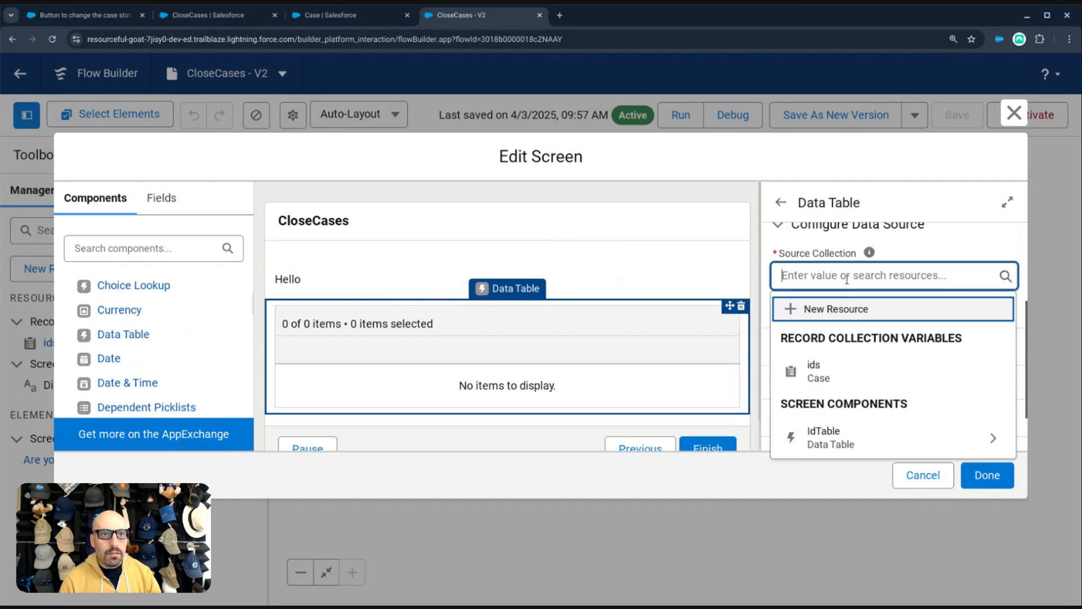
{"action": "left_click", "coordinate": [829, 369]}
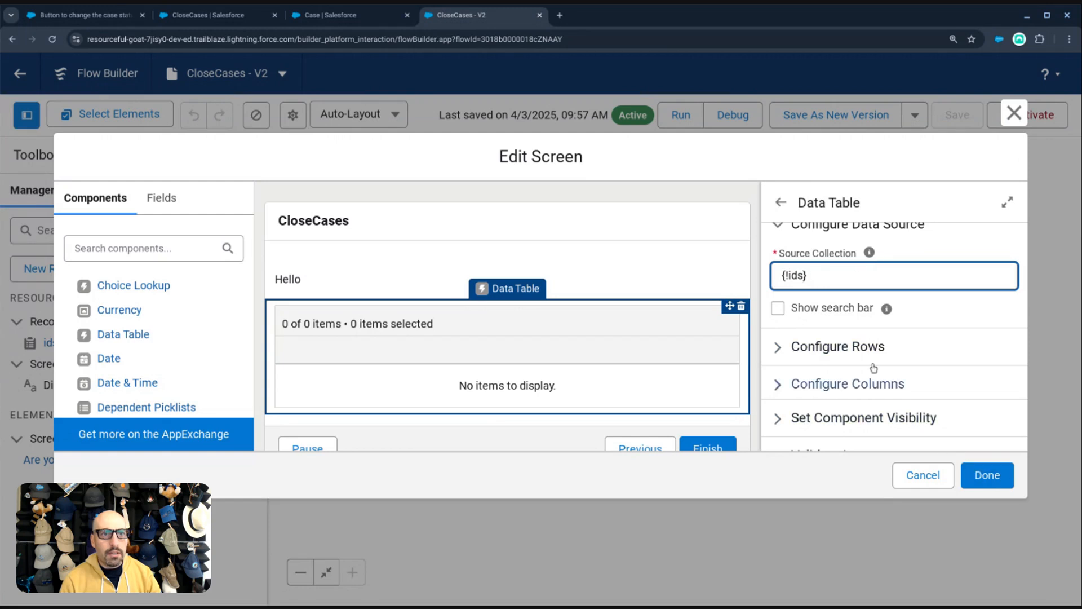
{"action": "left_click", "coordinate": [848, 354]}
{"action": "scroll", "coordinate": [840, 373], "scroll_direction": "down", "scroll_amount": 5}
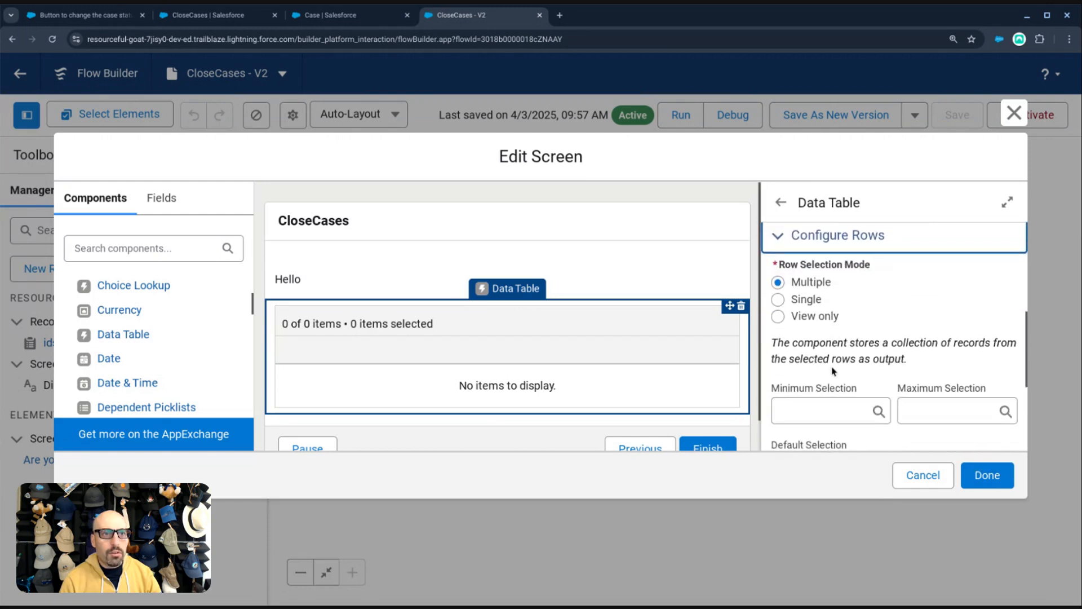
- Add a column to the data table with Id as its source field
{"action": "left_click", "coordinate": [832, 374]}
{"action": "scroll", "coordinate": [840, 361], "scroll_direction": "down", "scroll_amount": 2}
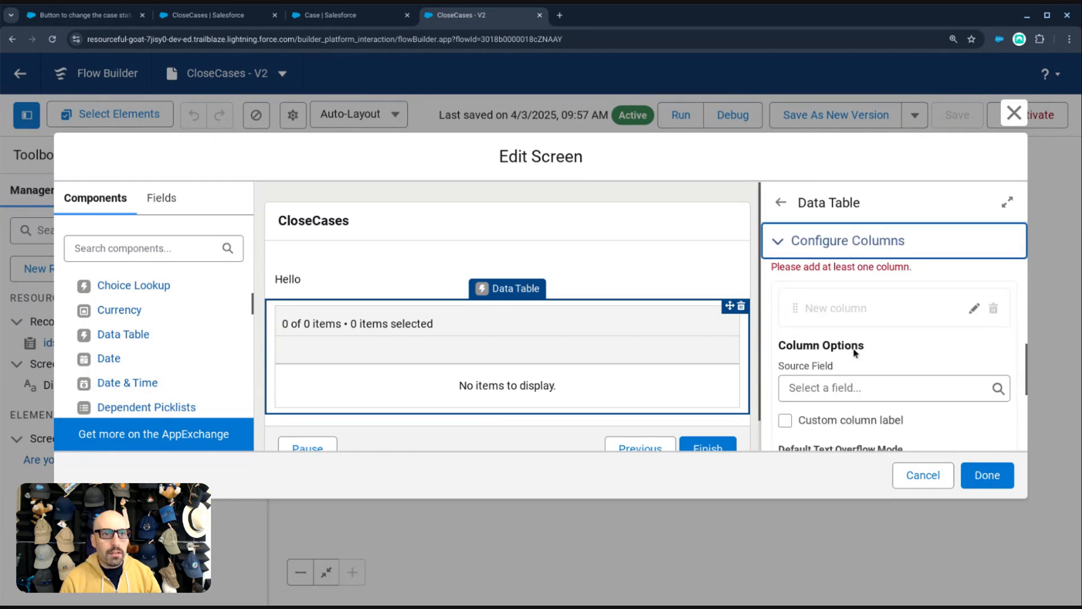
{"action": "left_click", "coordinate": [851, 389]}
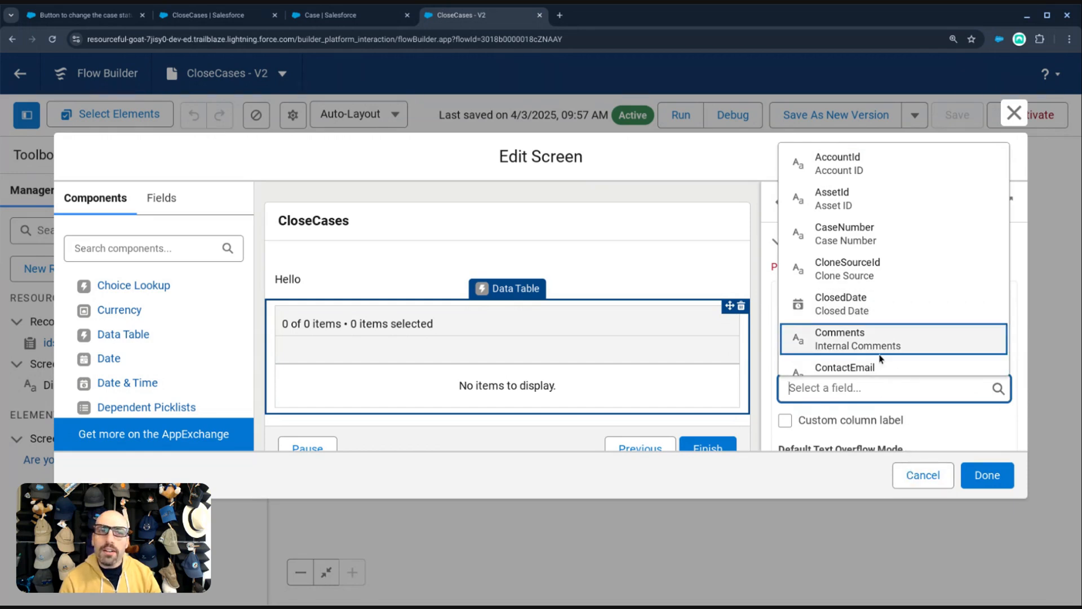
{"action": "scroll", "coordinate": [881, 358], "scroll_direction": "down", "scroll_amount": 3}
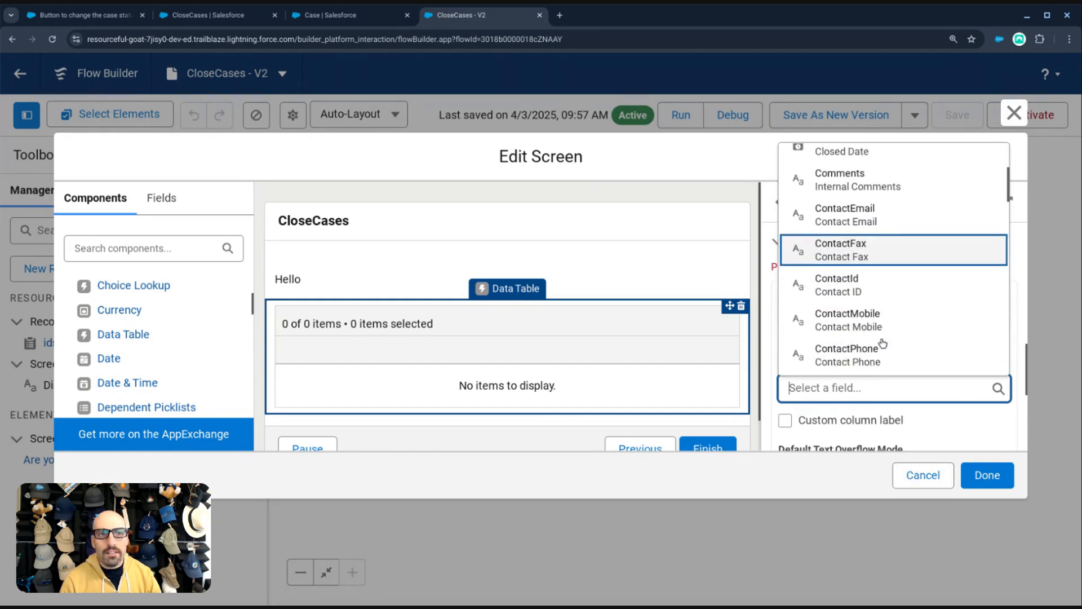
{"action": "left_click", "coordinate": [846, 265]}
{"action": "left_click", "coordinate": [852, 387]}
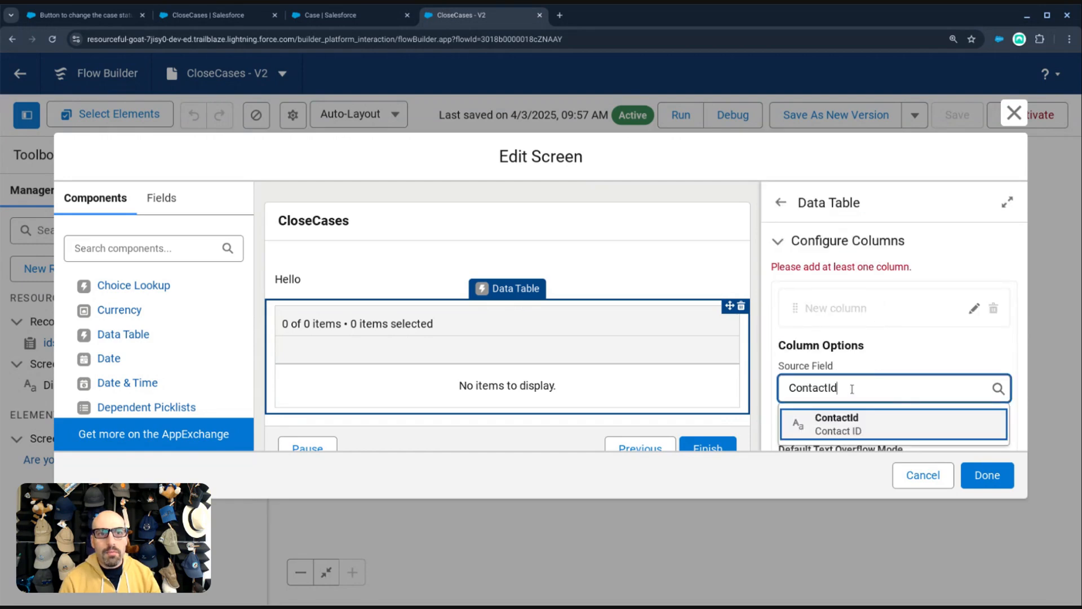
{"action": "double_click", "coordinate": [812, 387]}
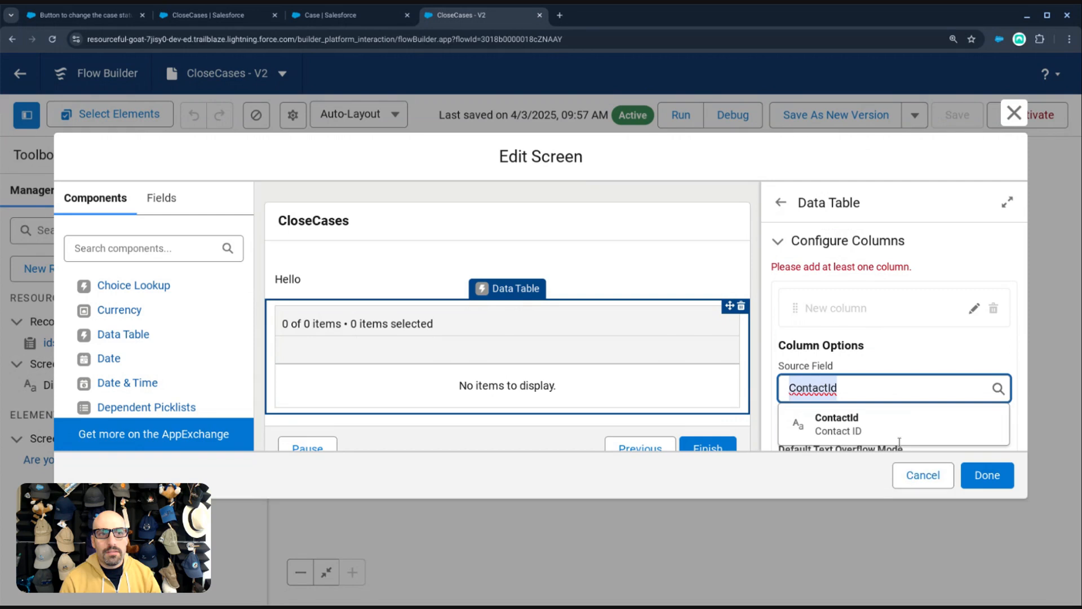
{"action": "scroll", "coordinate": [899, 442], "scroll_direction": "down", "scroll_amount": 1}
{"action": "key", "text": "BackSpace"}
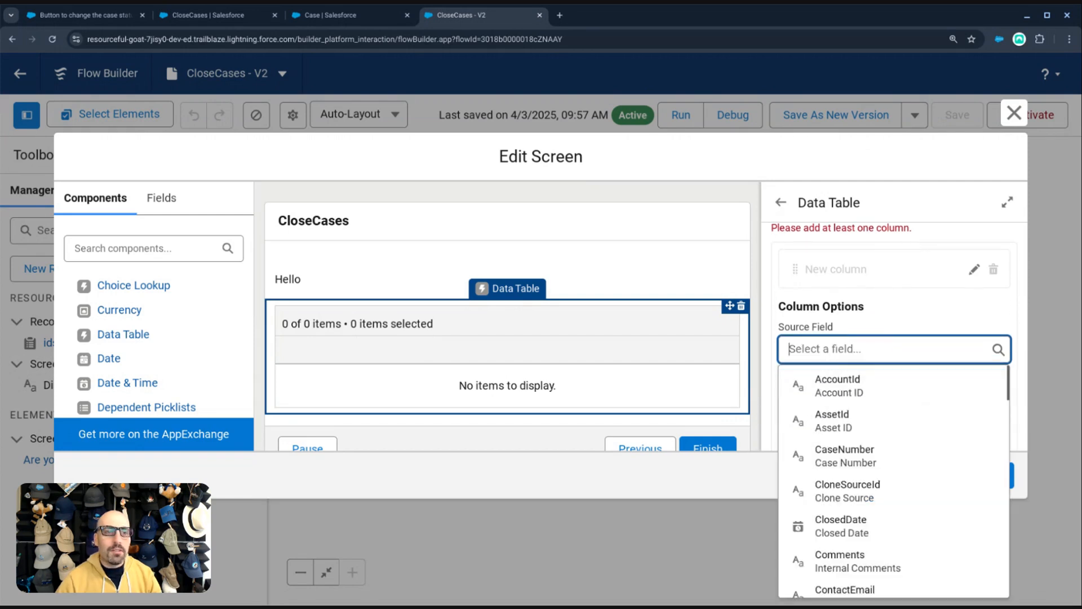
{"action": "type", "text": "id"}
{"action": "left_click", "coordinate": [862, 560]}
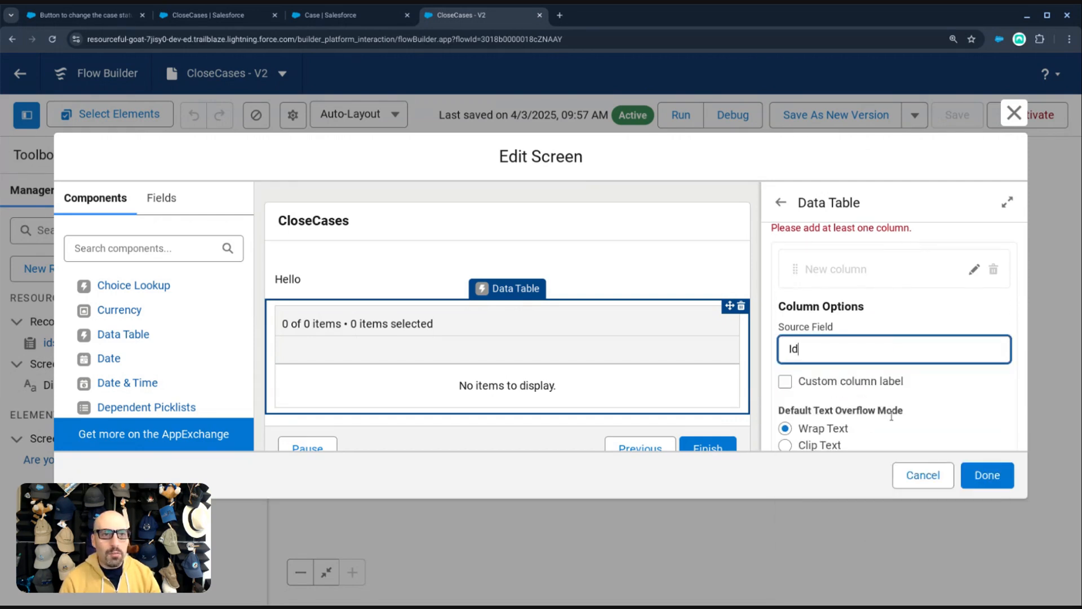
{"action": "scroll", "coordinate": [868, 366], "scroll_direction": "down", "scroll_amount": 1}
{"action": "left_click", "coordinate": [984, 427]}
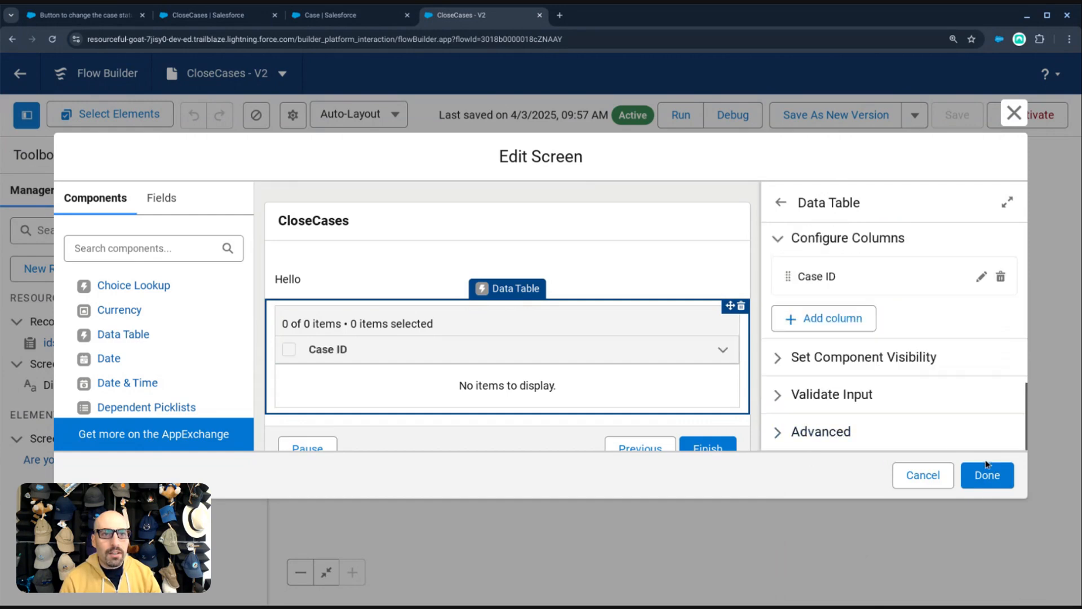
- Finish editing the screen, save the flow as a new version and activate it
{"action": "left_click", "coordinate": [988, 476]}
{"action": "left_click", "coordinate": [829, 114]}
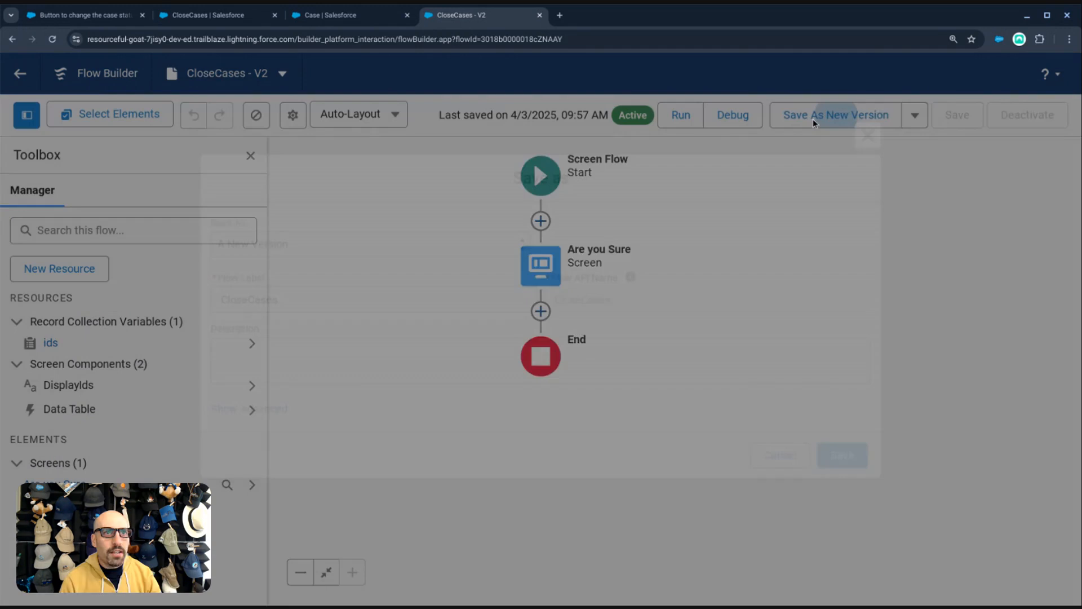
{"action": "left_click", "coordinate": [833, 452]}
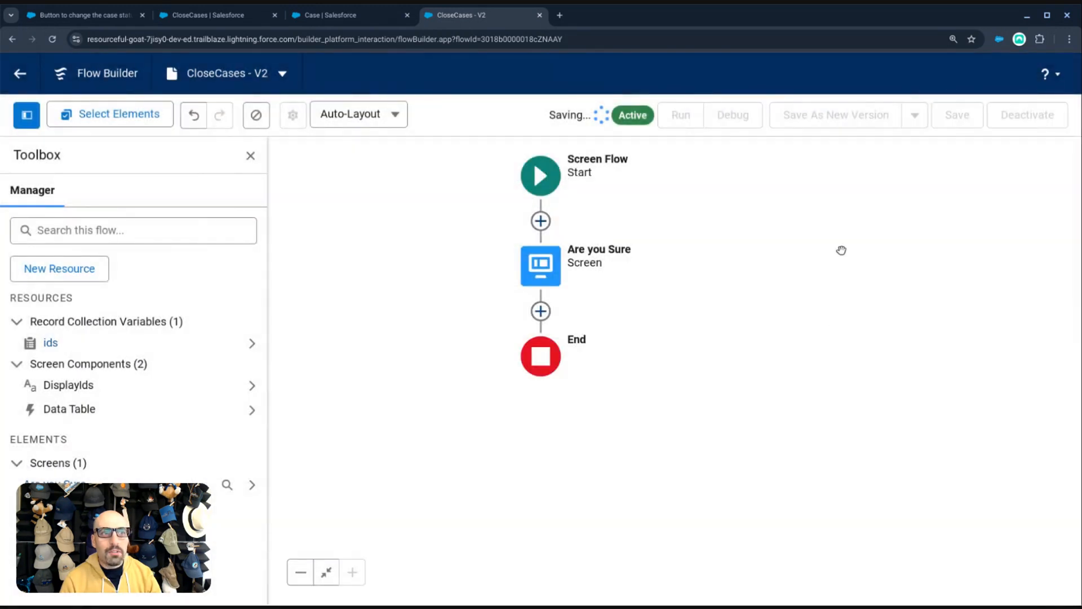
{"action": "left_click", "coordinate": [1029, 118]}
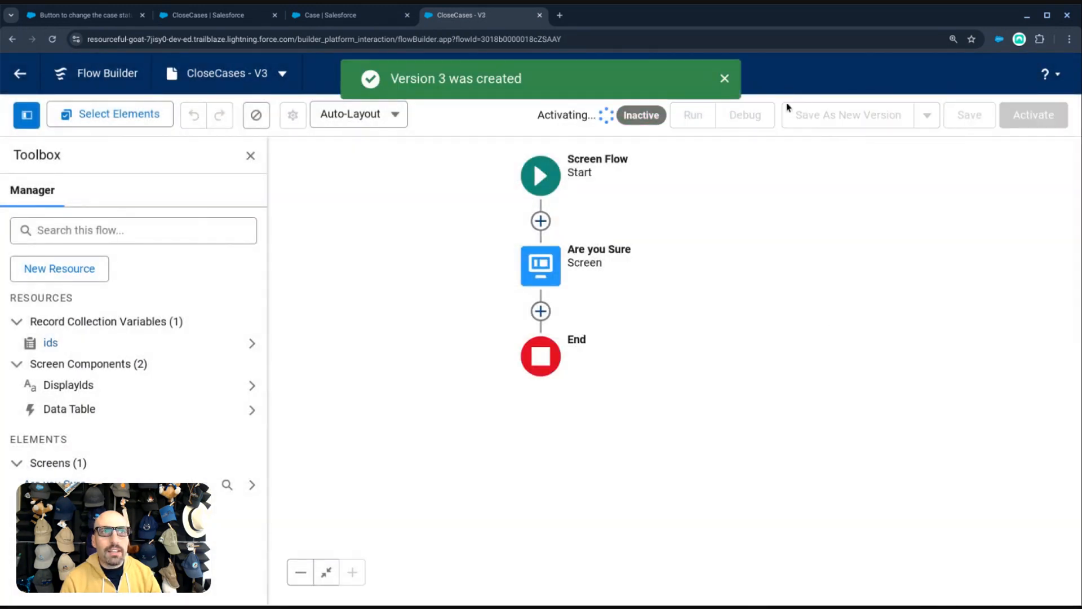
{"action": "left_click", "coordinate": [725, 82]}
- Reload the launched CloseCases page and review the settings of the ids variable in the flow
{"action": "left_click", "coordinate": [334, 17]}
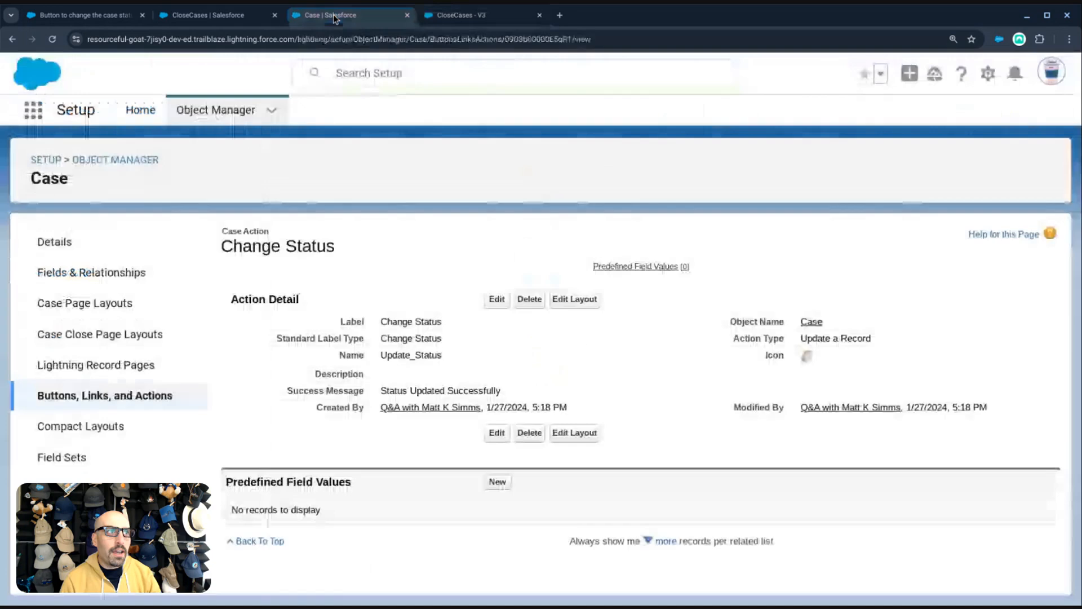
{"action": "left_click", "coordinate": [225, 16]}
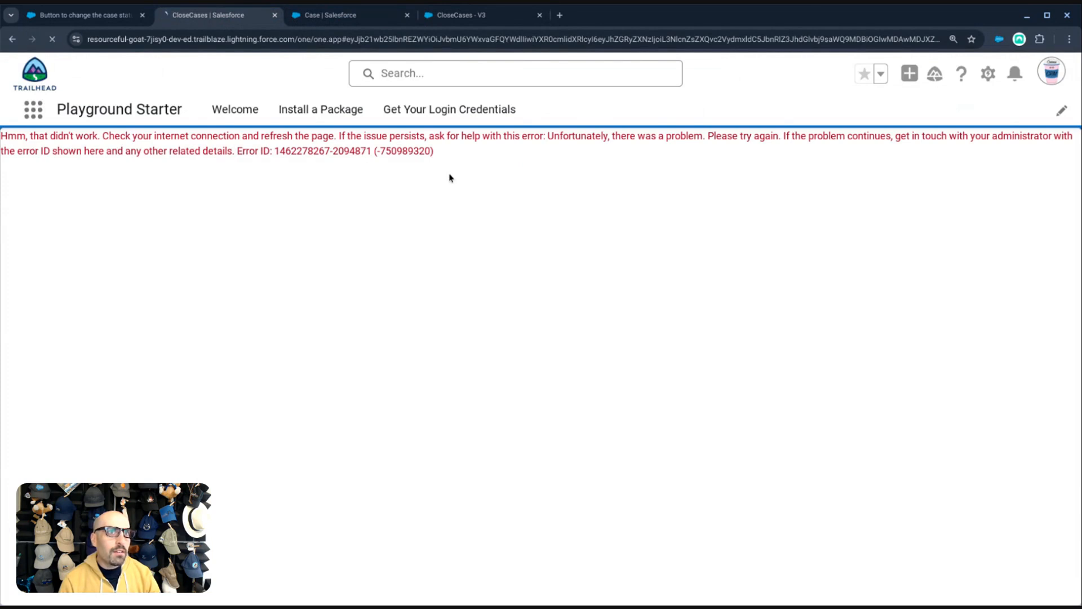
{"action": "left_click", "coordinate": [467, 21]}
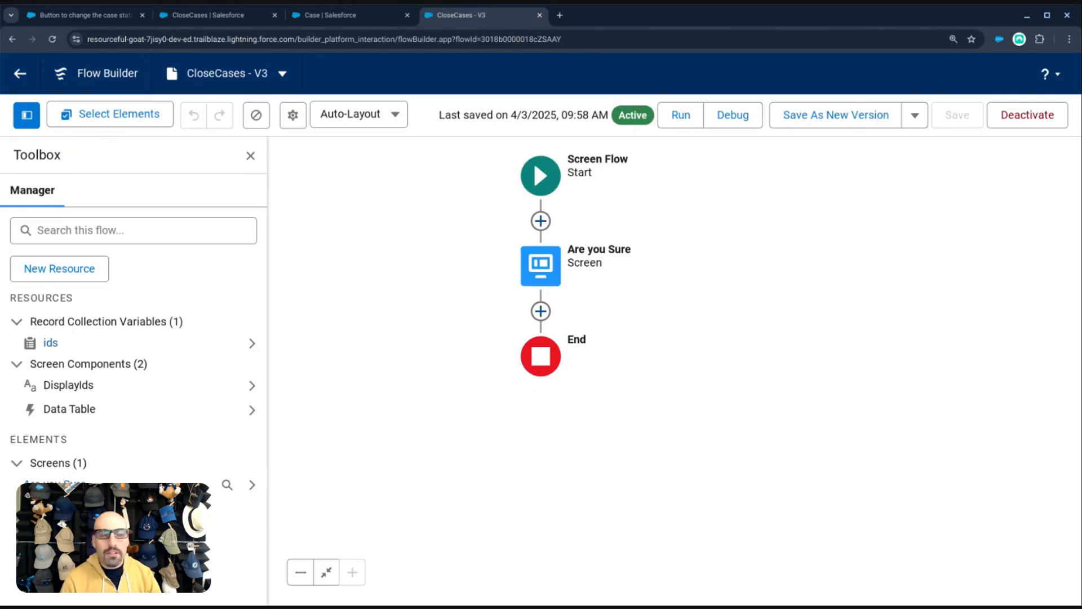
{"action": "left_click", "coordinate": [90, 342]}
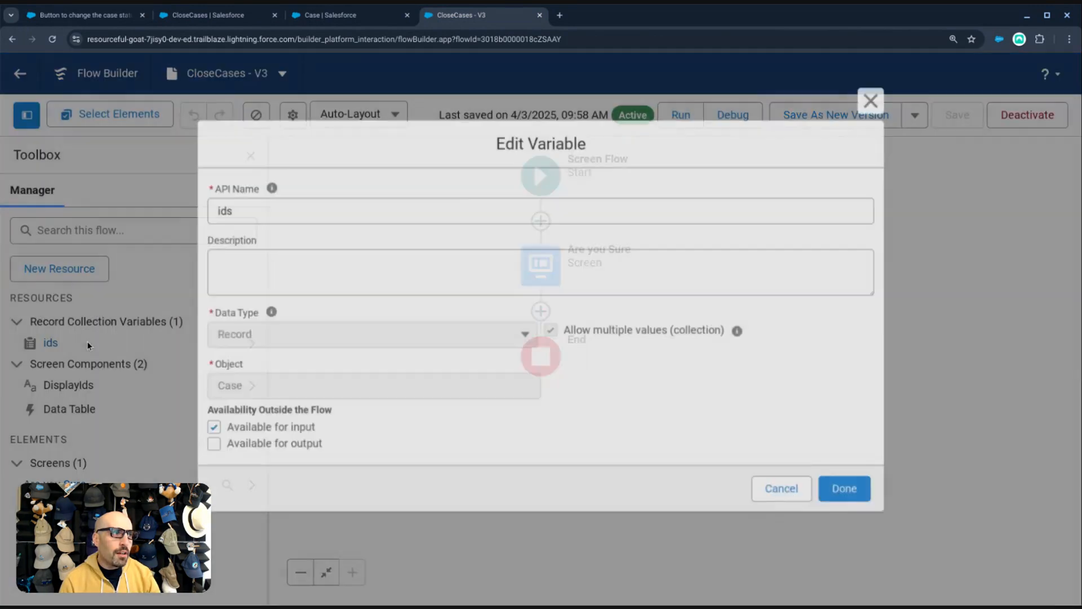
{"action": "left_click", "coordinate": [878, 106]}
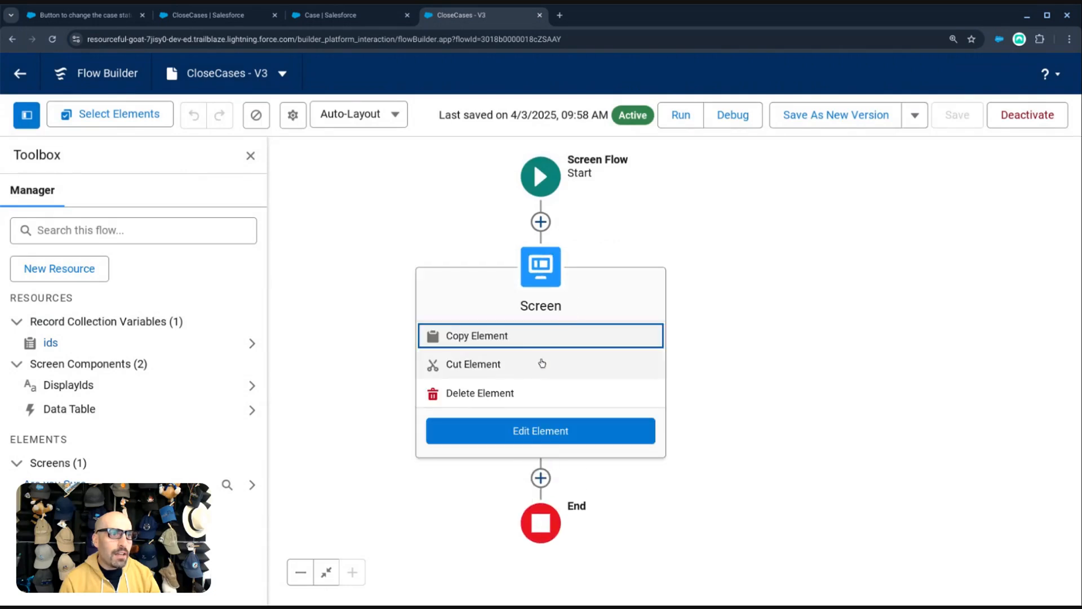
- Delete the data table from the Are you Sure screen and confirm the screen's changes
{"action": "left_click", "coordinate": [517, 430]}
{"action": "left_click", "coordinate": [568, 367]}
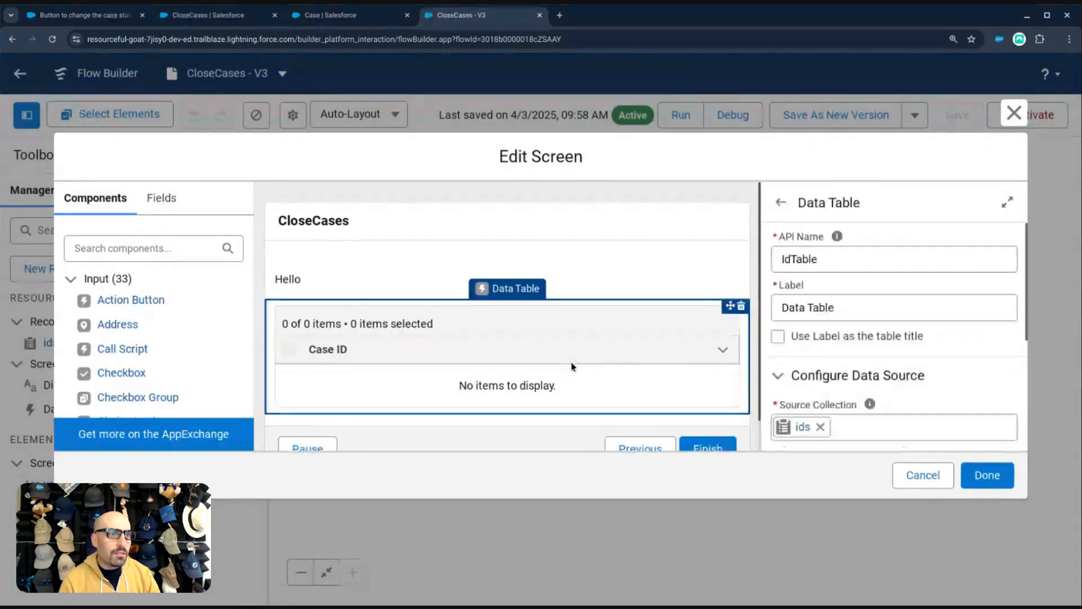
{"action": "left_click", "coordinate": [741, 306]}
{"action": "left_click", "coordinate": [691, 364]}
{"action": "left_click", "coordinate": [988, 474]}
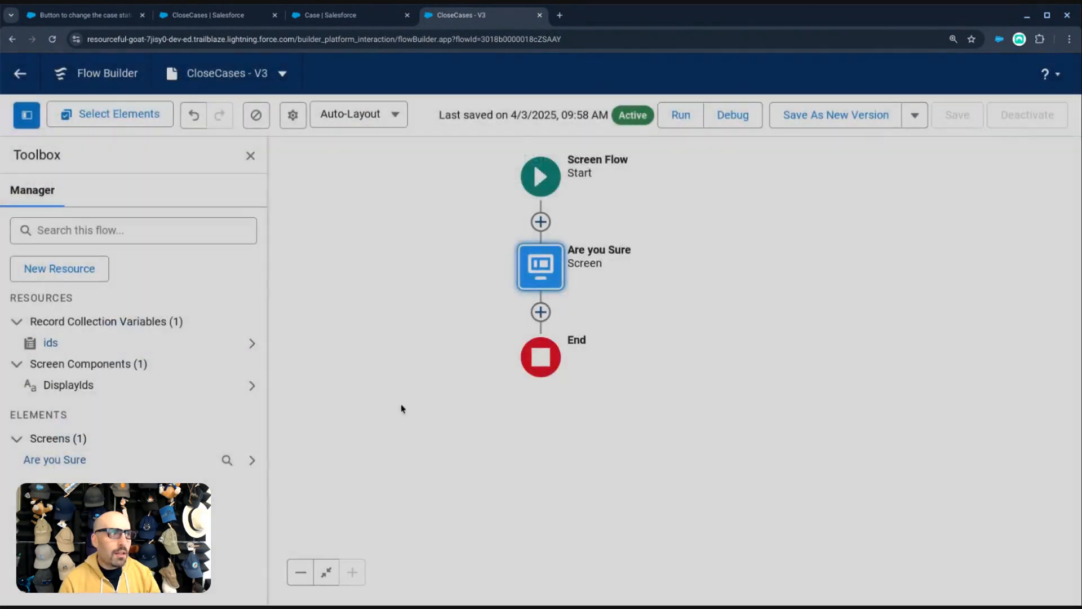
- Review the ids record collection variable and delete it from the flow
{"action": "left_click", "coordinate": [136, 321]}
{"action": "left_click", "coordinate": [96, 342]}
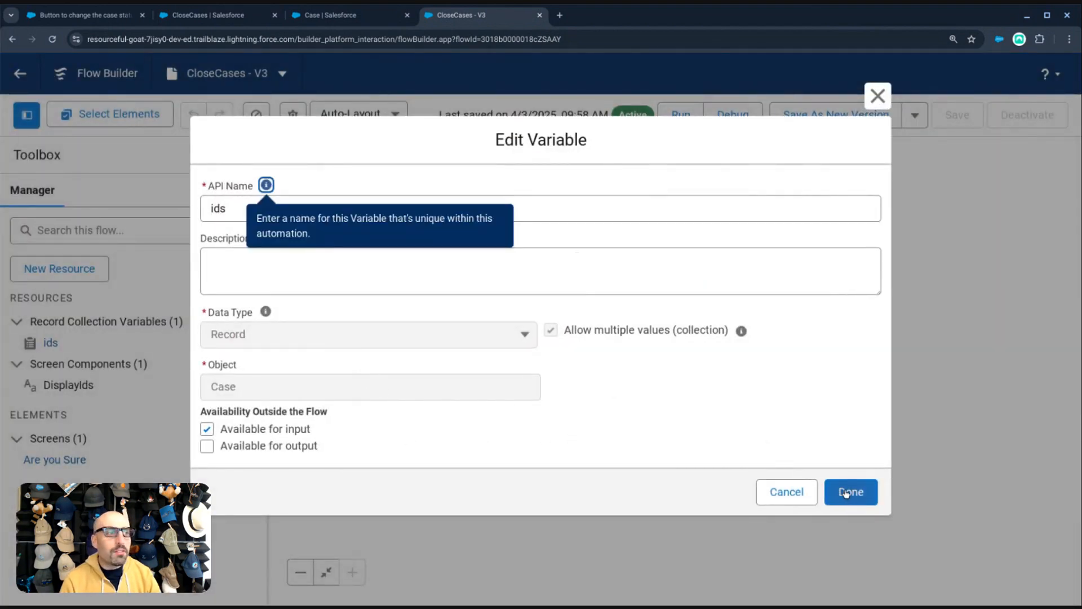
{"action": "left_click", "coordinate": [846, 494]}
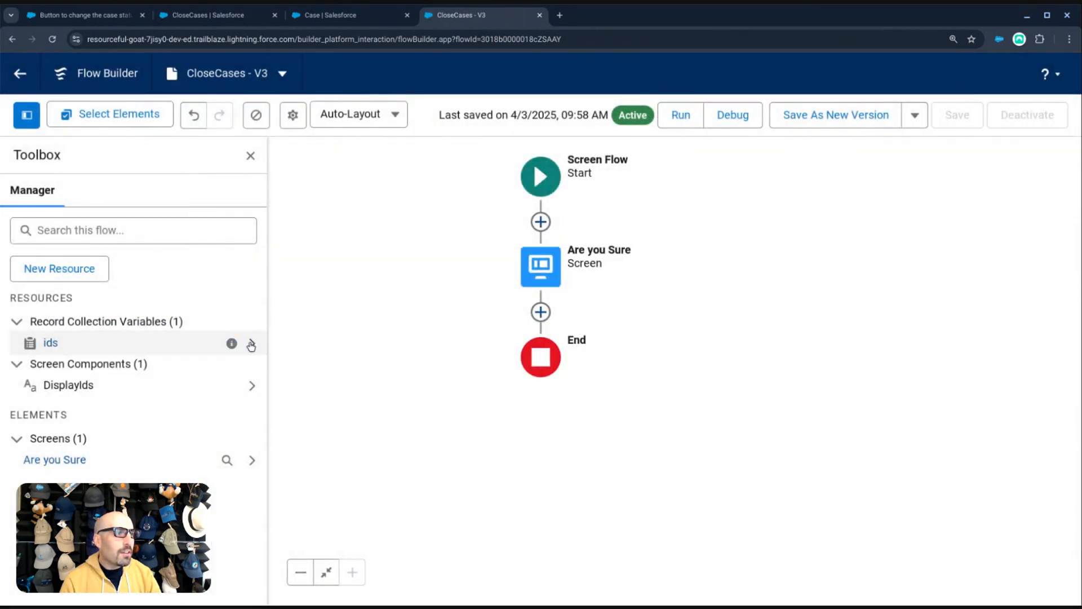
{"action": "left_click", "coordinate": [251, 343]}
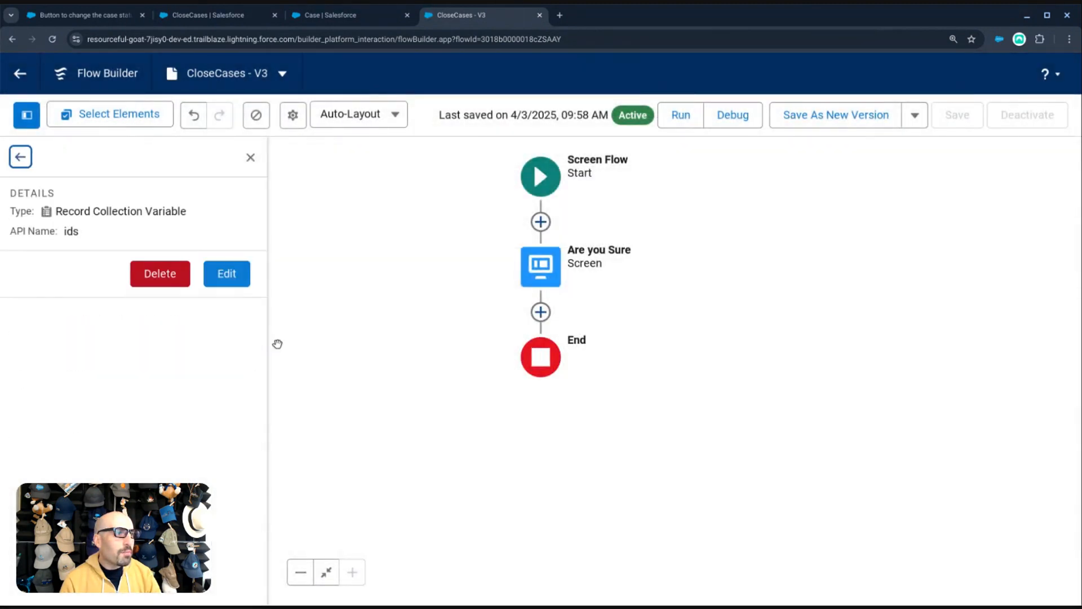
{"action": "left_click", "coordinate": [171, 276]}
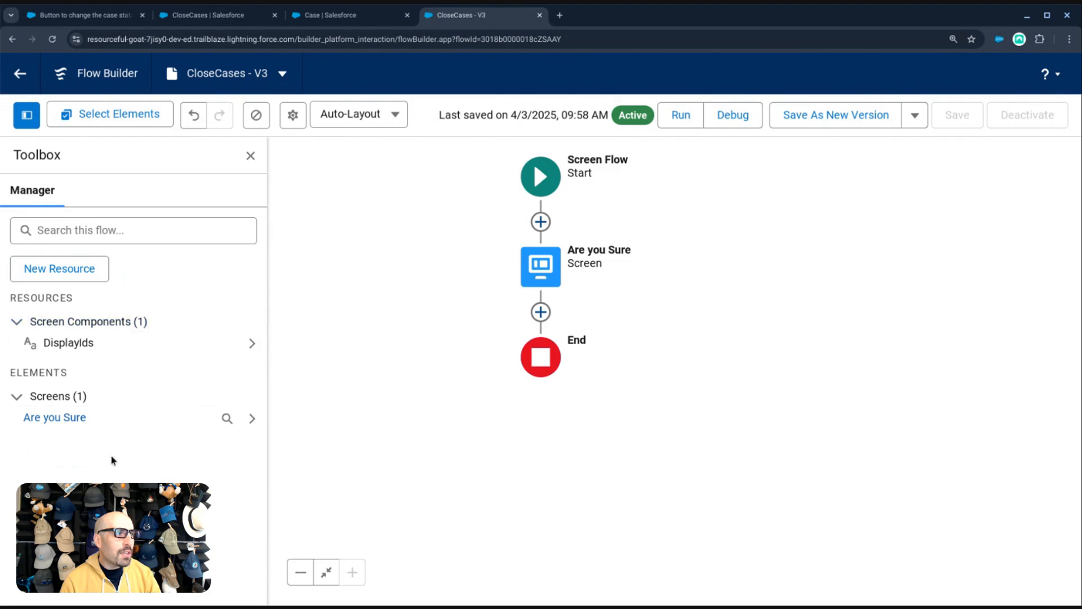
{"action": "left_click", "coordinate": [80, 263]}
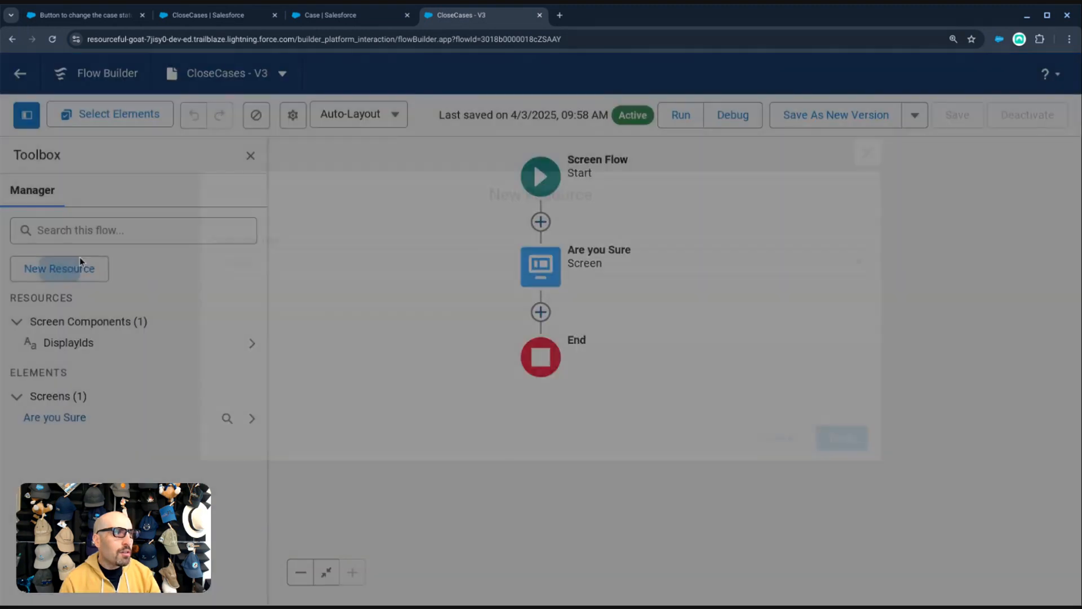
{"action": "left_click", "coordinate": [383, 251]}
{"action": "left_click", "coordinate": [875, 143]}
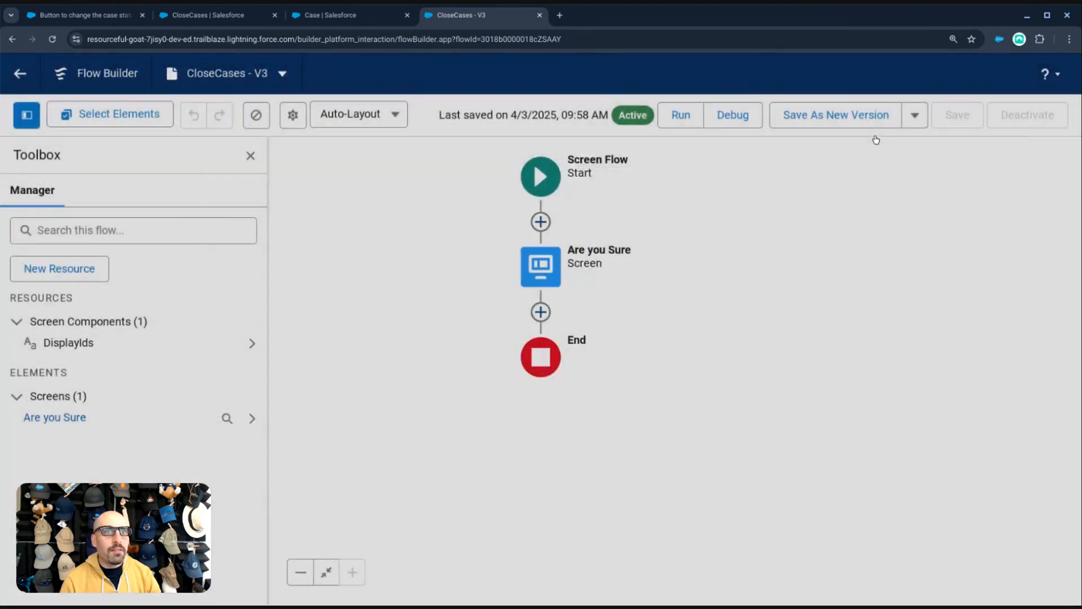
- Save the CloseCases flow without the ids variable as a new version
{"action": "left_click", "coordinate": [872, 116]}
{"action": "left_click", "coordinate": [850, 458]}
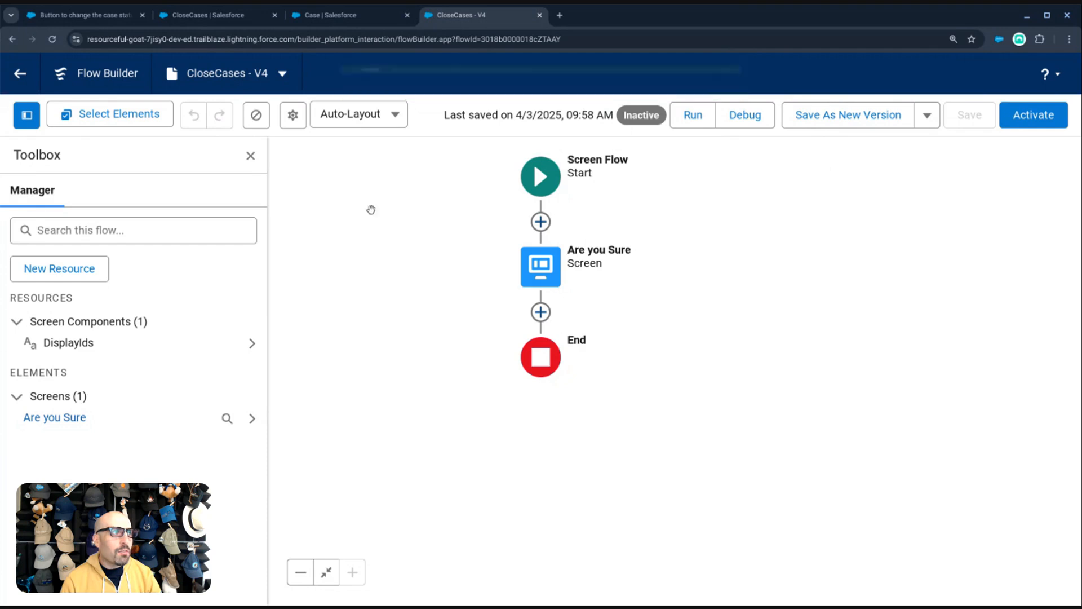
- Create a text collection variable named ids that allows multiple values and is available for input
{"action": "left_click", "coordinate": [94, 268]}
{"action": "left_click", "coordinate": [280, 260]}
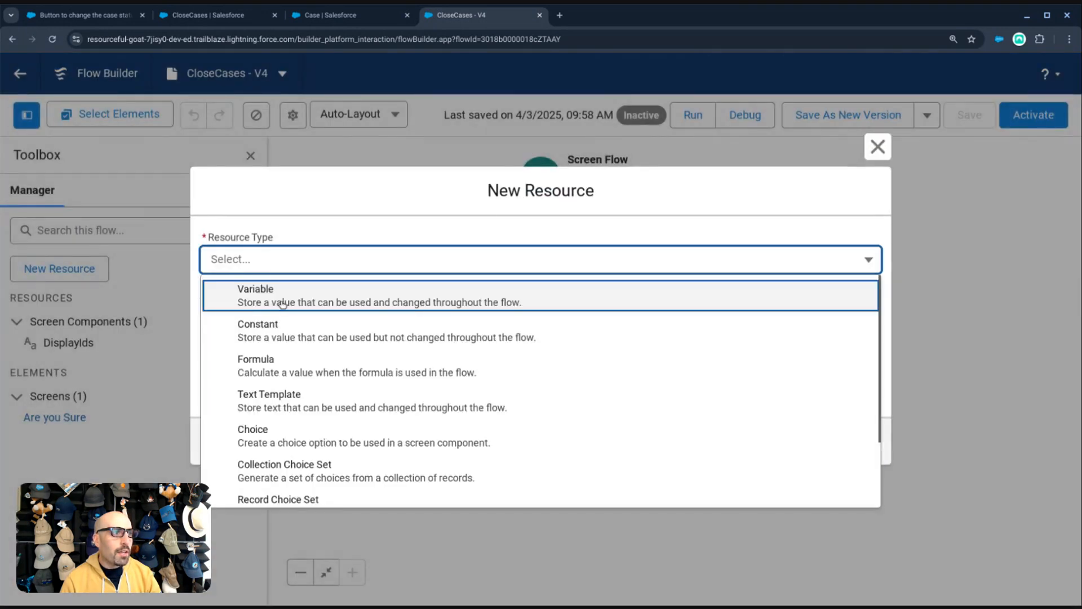
{"action": "left_click", "coordinate": [282, 303]}
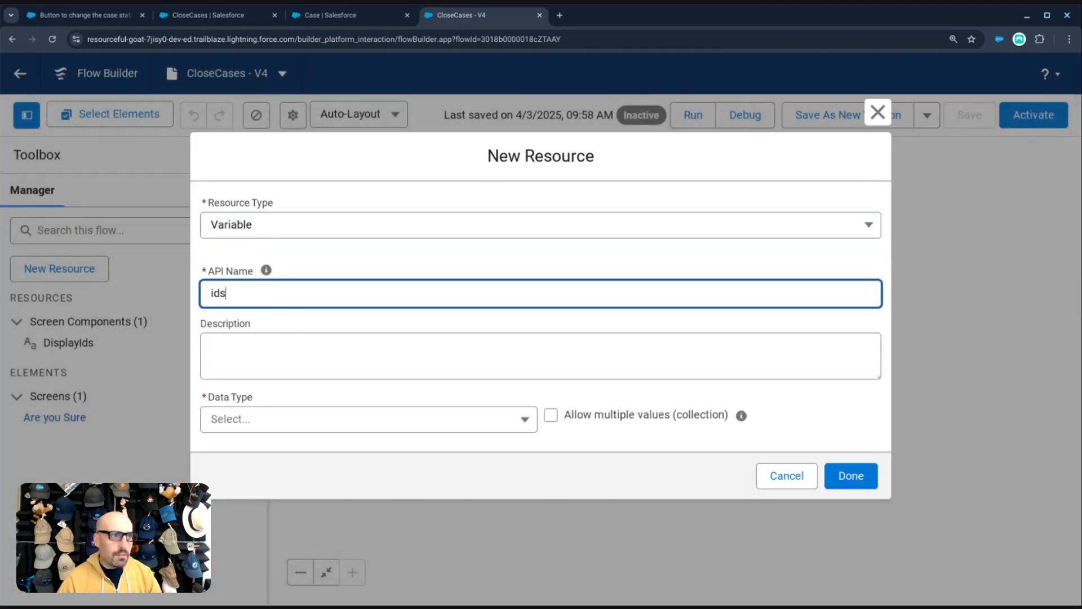
{"action": "key", "text": "Tab"}
{"action": "left_click", "coordinate": [284, 417]}
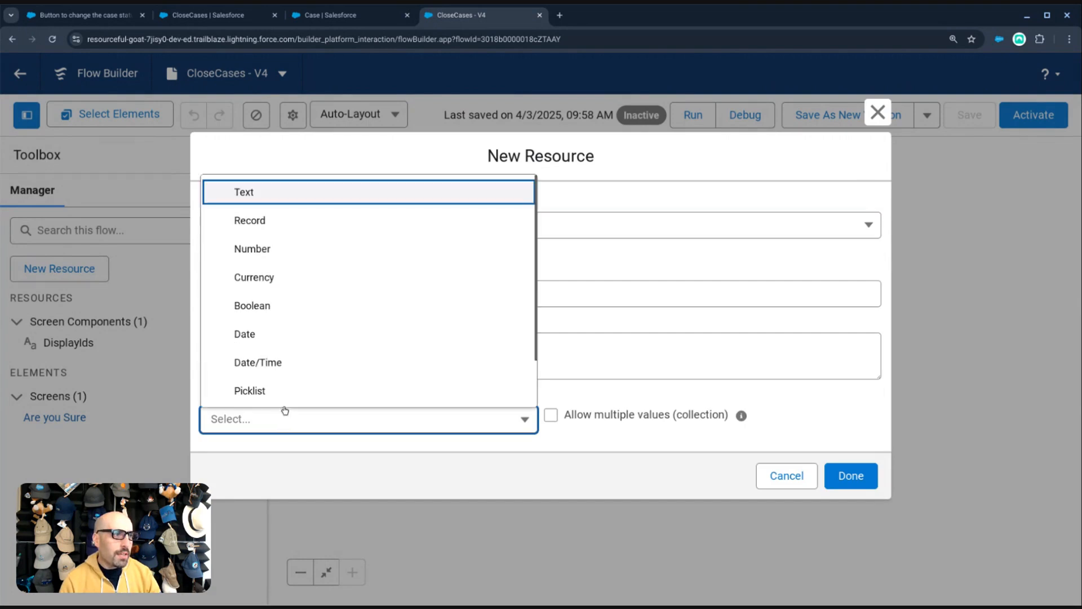
{"action": "left_click", "coordinate": [290, 200]}
{"action": "left_click", "coordinate": [547, 377]}
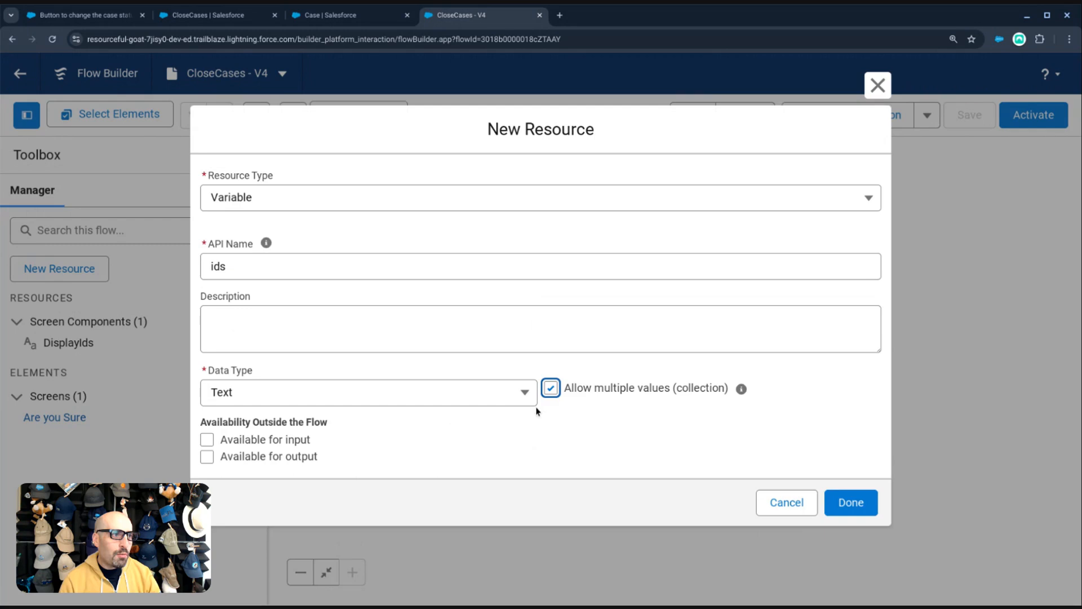
{"action": "left_click", "coordinate": [294, 442]}
{"action": "left_click", "coordinate": [841, 507]}
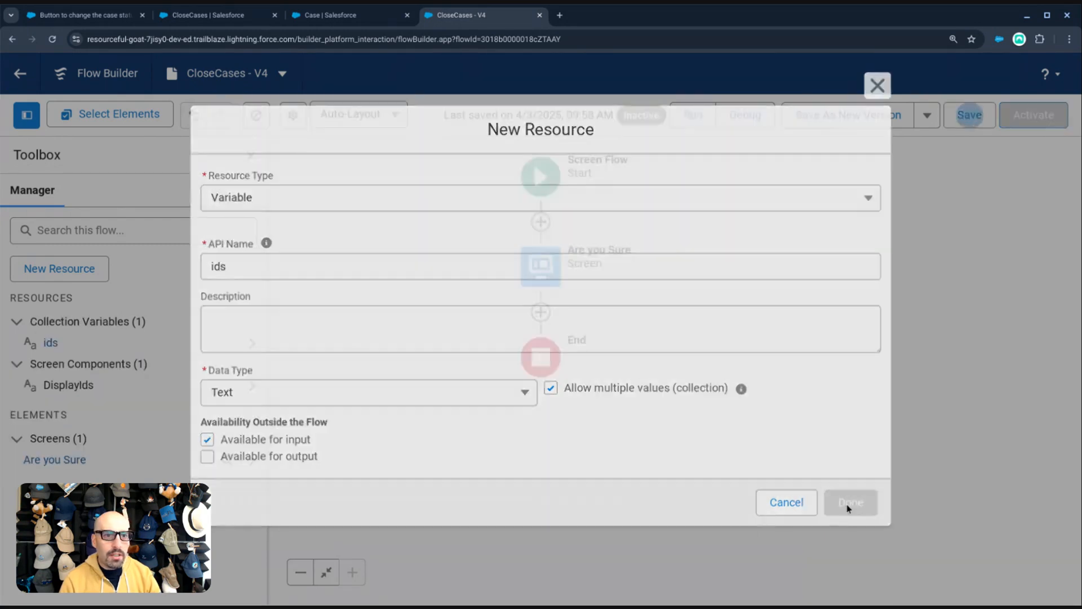
- Insert the ids variable on a new line below Hello in the Are you Sure screen's DisplayIds text
{"action": "left_click", "coordinate": [540, 267]}
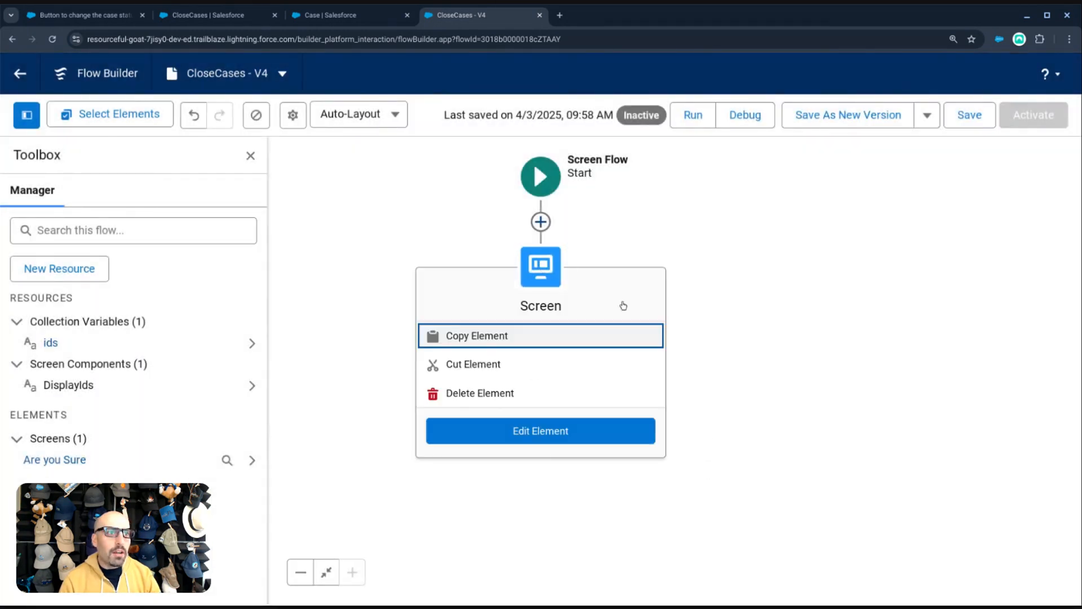
{"action": "left_click", "coordinate": [582, 430]}
{"action": "left_click", "coordinate": [541, 282]}
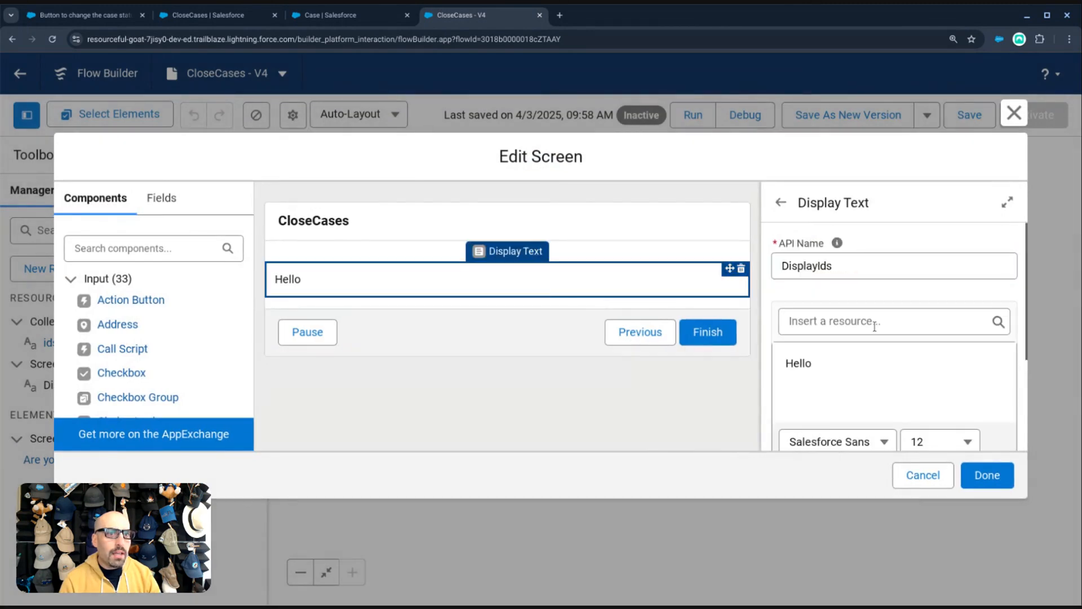
{"action": "key", "text": "Return"}
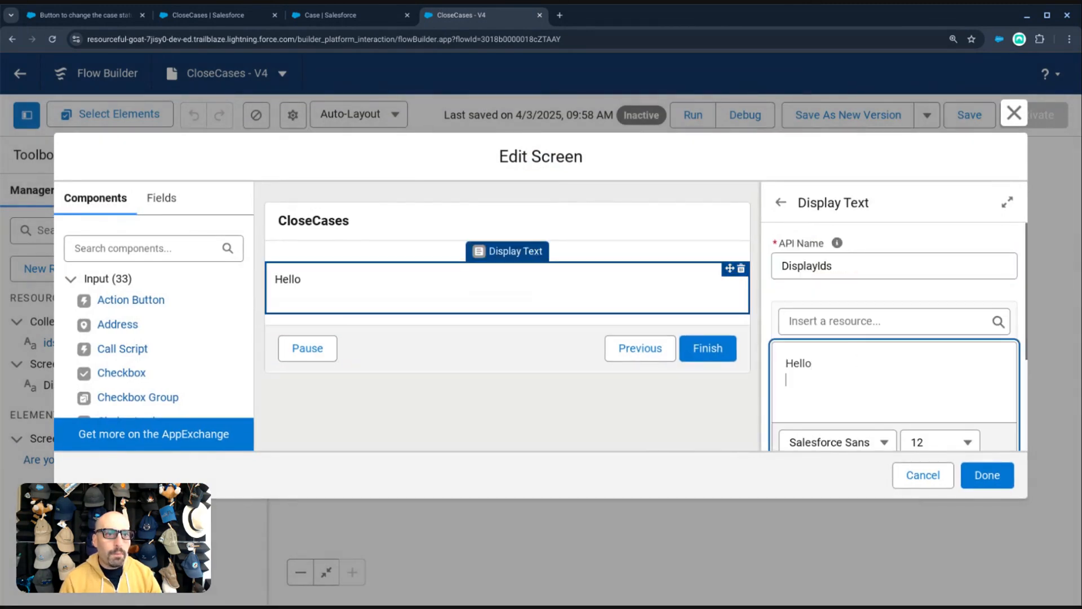
{"action": "left_click", "coordinate": [846, 322]}
{"action": "left_click", "coordinate": [789, 409]}
{"action": "left_click", "coordinate": [750, 409]}
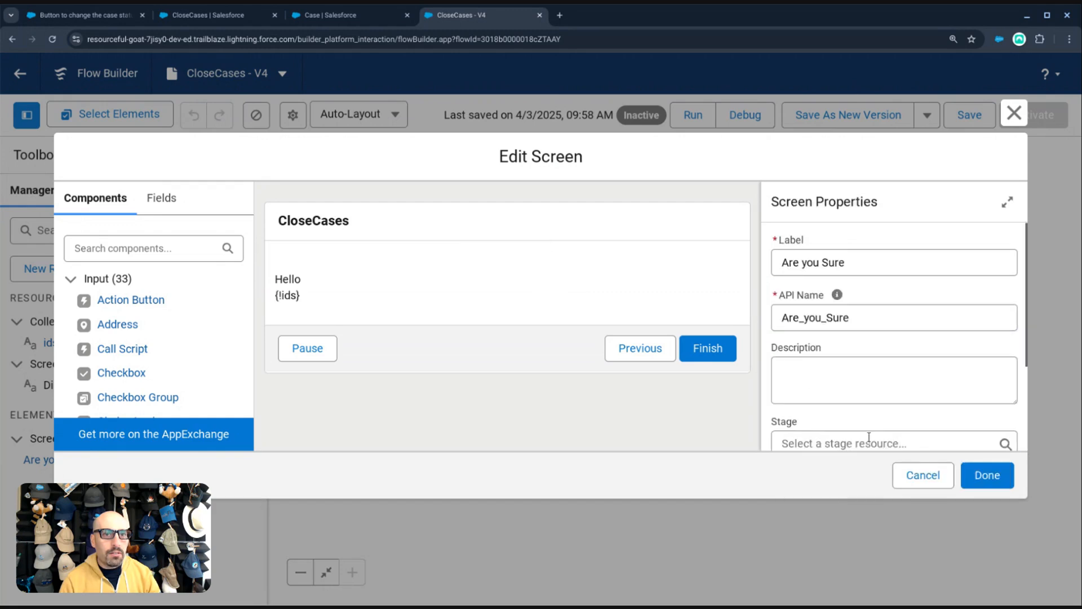
- Confirm the screen's changes, then save and activate the CloseCases flow
{"action": "left_click", "coordinate": [981, 477]}
{"action": "left_click", "coordinate": [970, 114]}
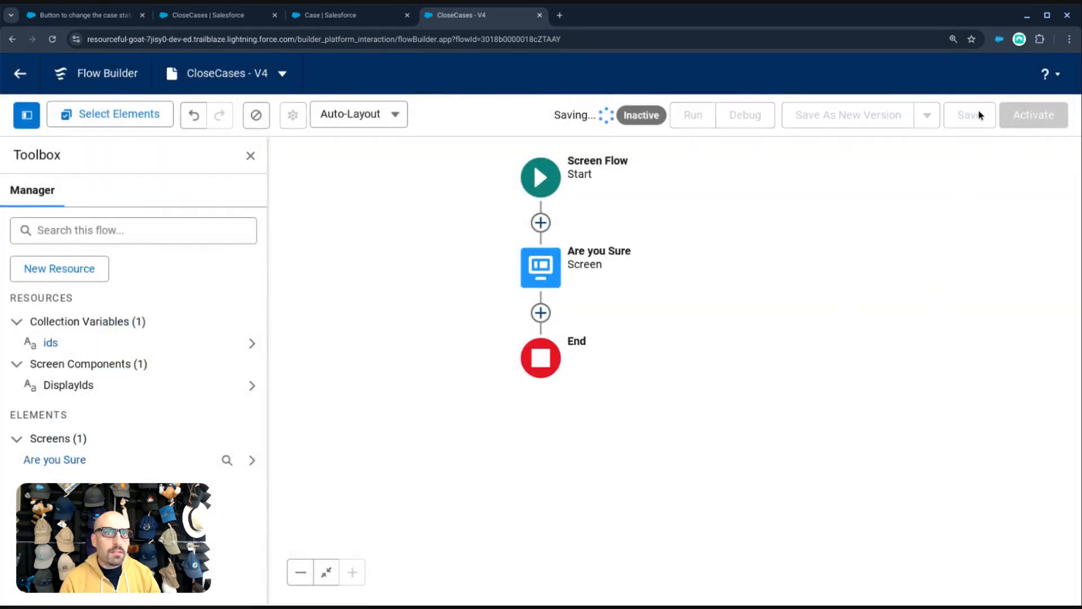
{"action": "left_click", "coordinate": [1039, 116]}
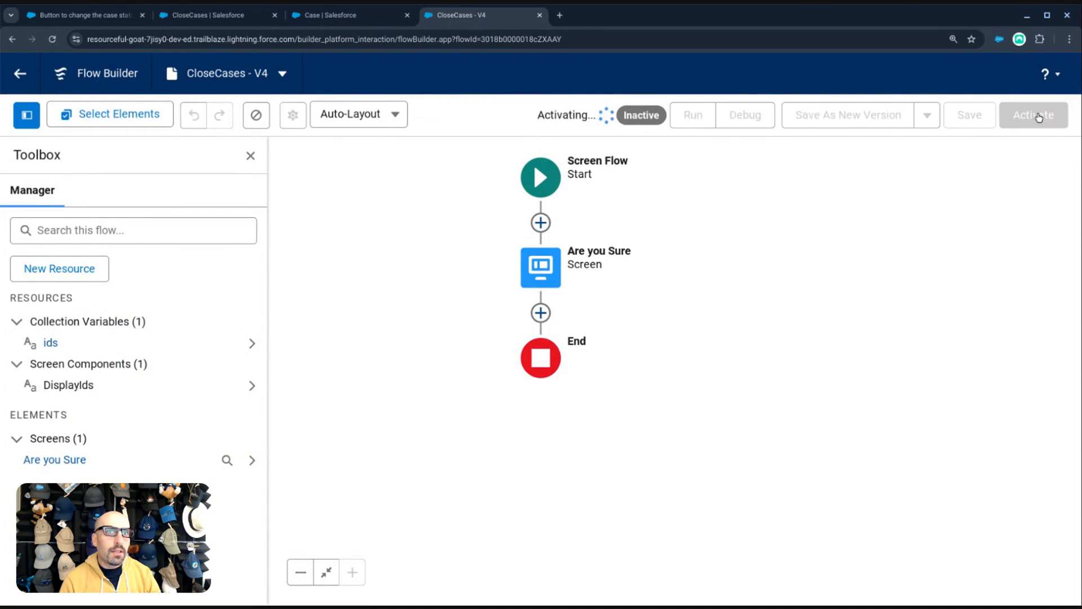
- Run Close Cases from the All Open Cases list on Case #11 and Case #10 and examine the displayed ids
{"action": "left_click", "coordinate": [212, 16]}
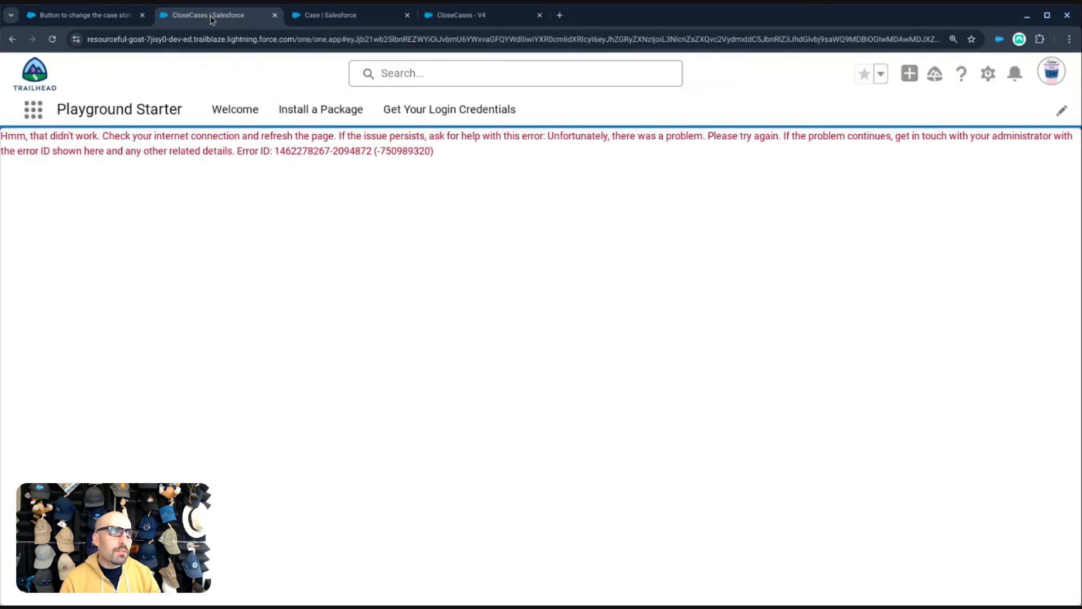
{"action": "left_click", "coordinate": [12, 39]}
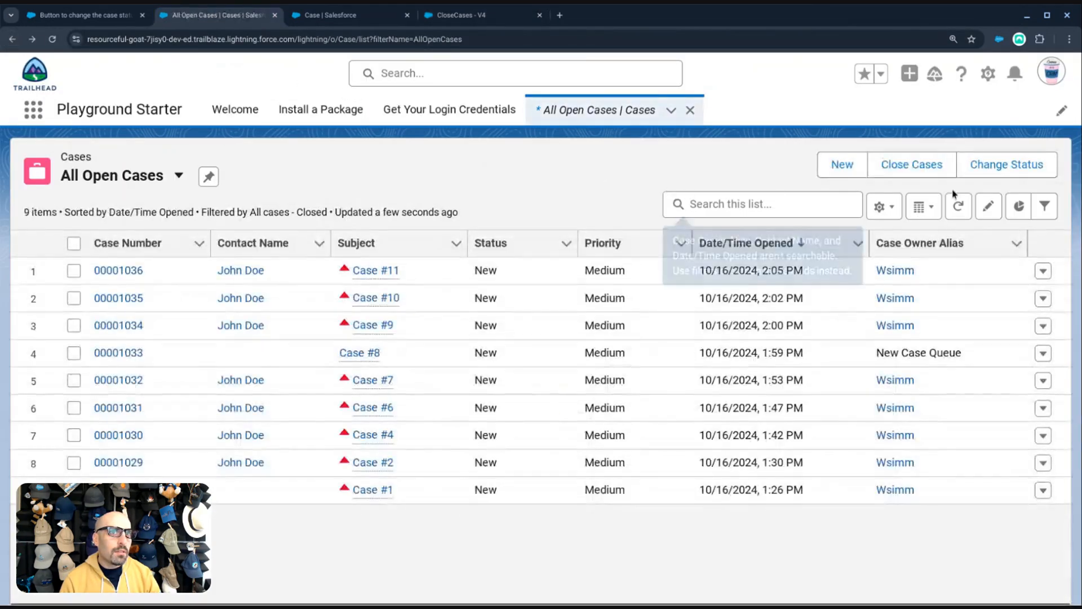
{"action": "left_click", "coordinate": [74, 271]}
{"action": "left_click", "coordinate": [73, 298]}
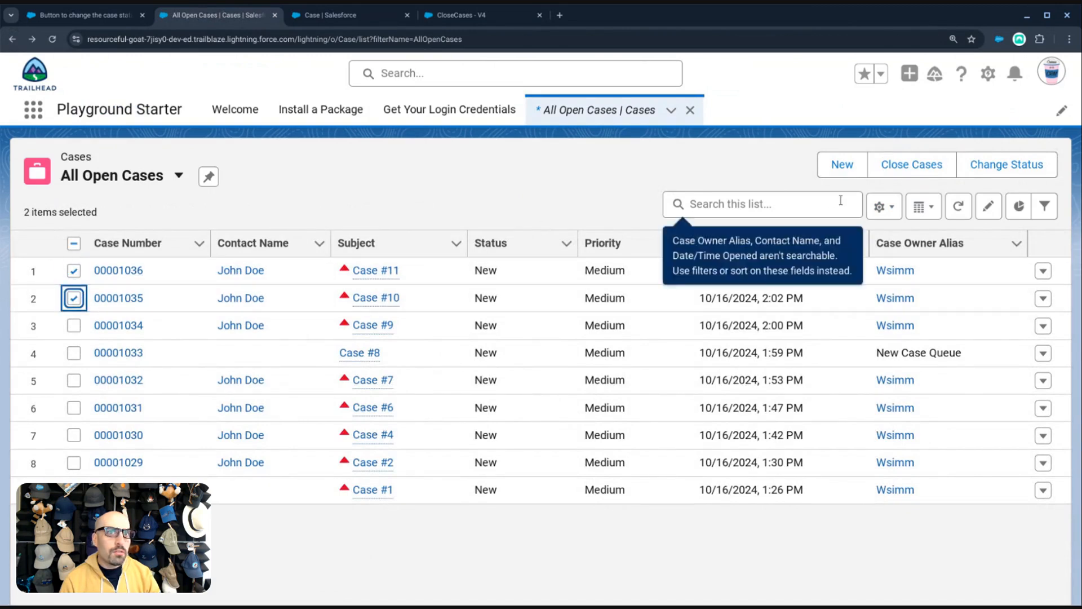
{"action": "left_click", "coordinate": [884, 172]}
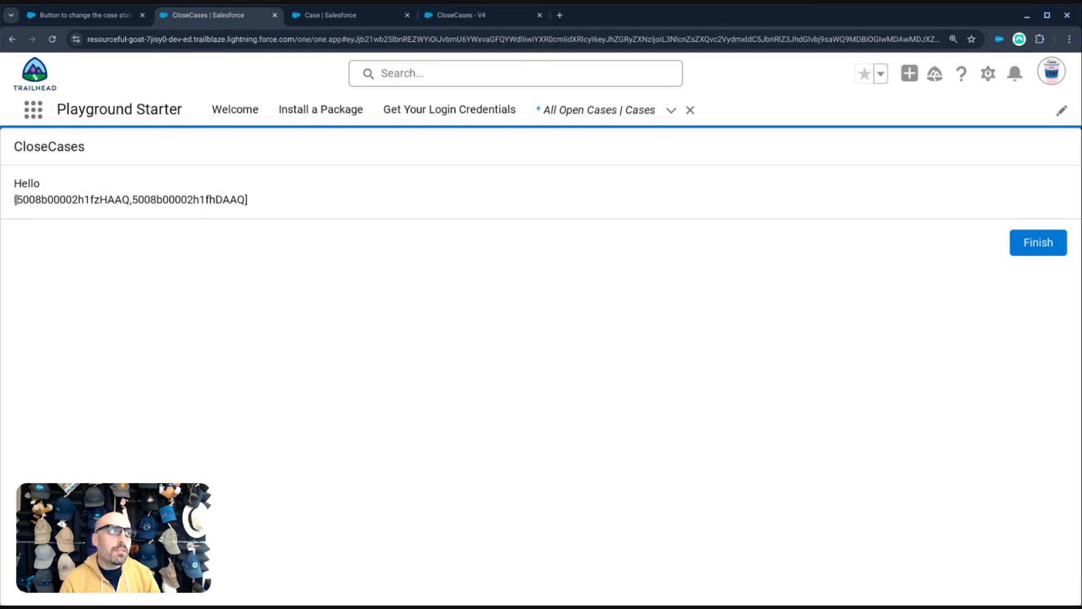
{"action": "left_click_drag", "start_coordinate": [15, 200], "coordinate": [270, 201]}
{"action": "left_click", "coordinate": [283, 199]}
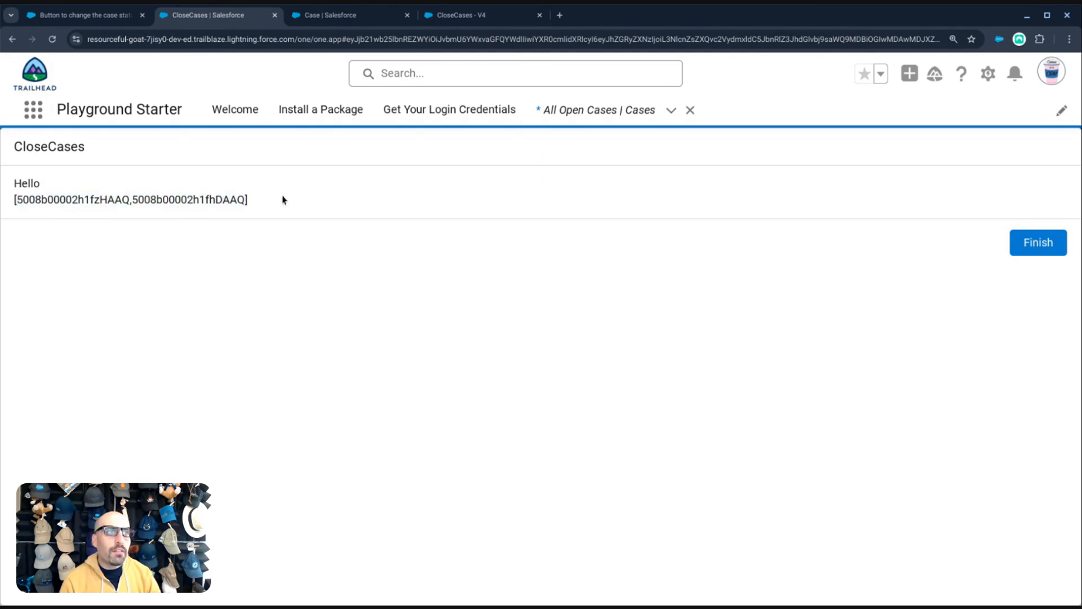
- Review the Trailblazer Community post's requirements for selecting multiple cases, showing a confirmation message and requiring a justification
{"action": "left_click", "coordinate": [107, 19]}
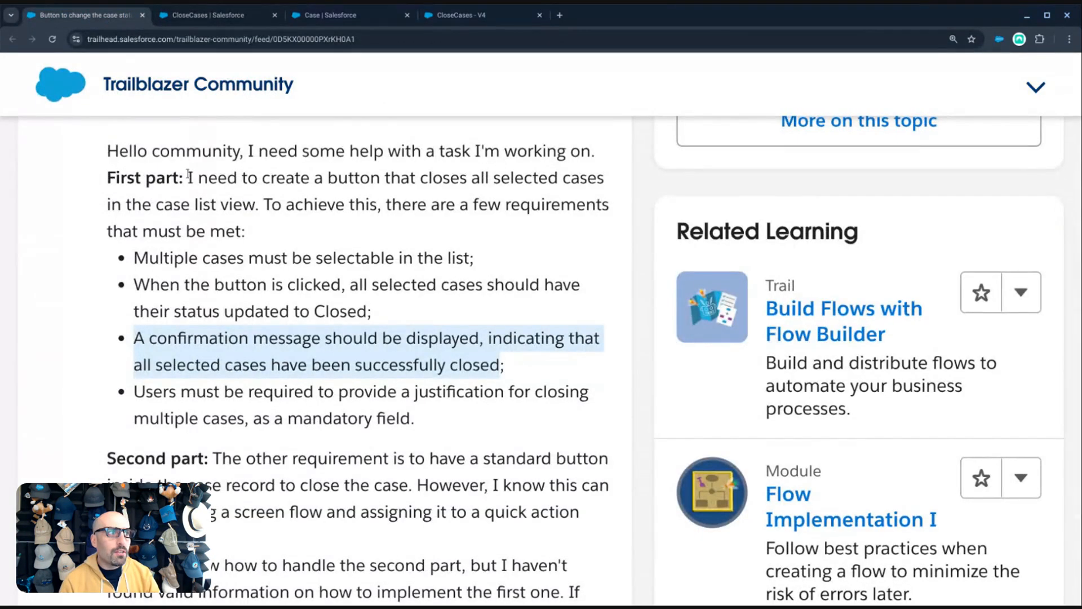
{"action": "left_click_drag", "start_coordinate": [135, 258], "coordinate": [482, 259]}
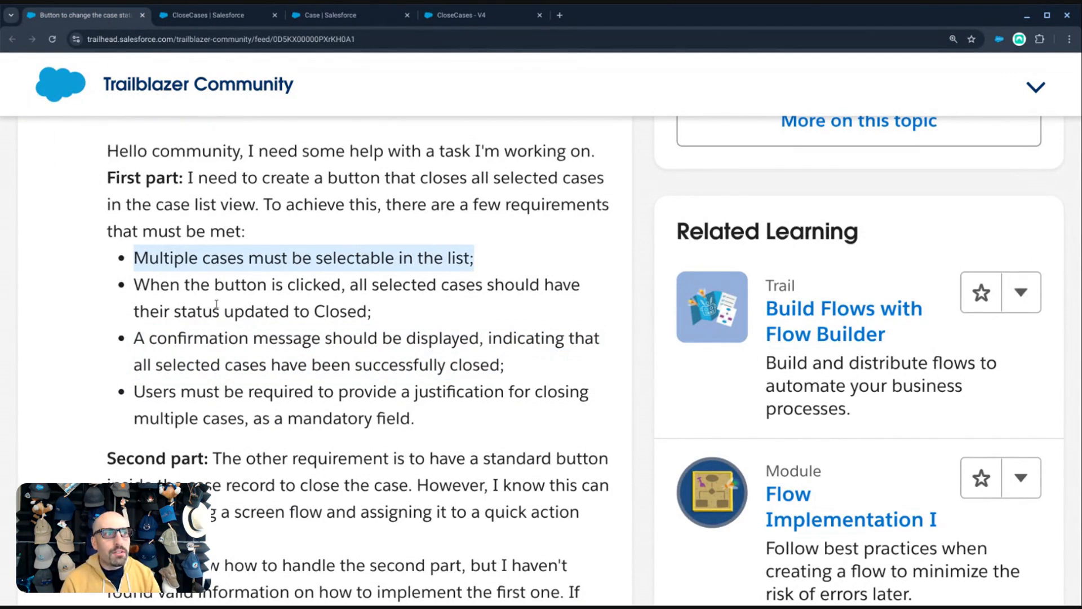
{"action": "left_click_drag", "start_coordinate": [137, 337], "coordinate": [404, 422]}
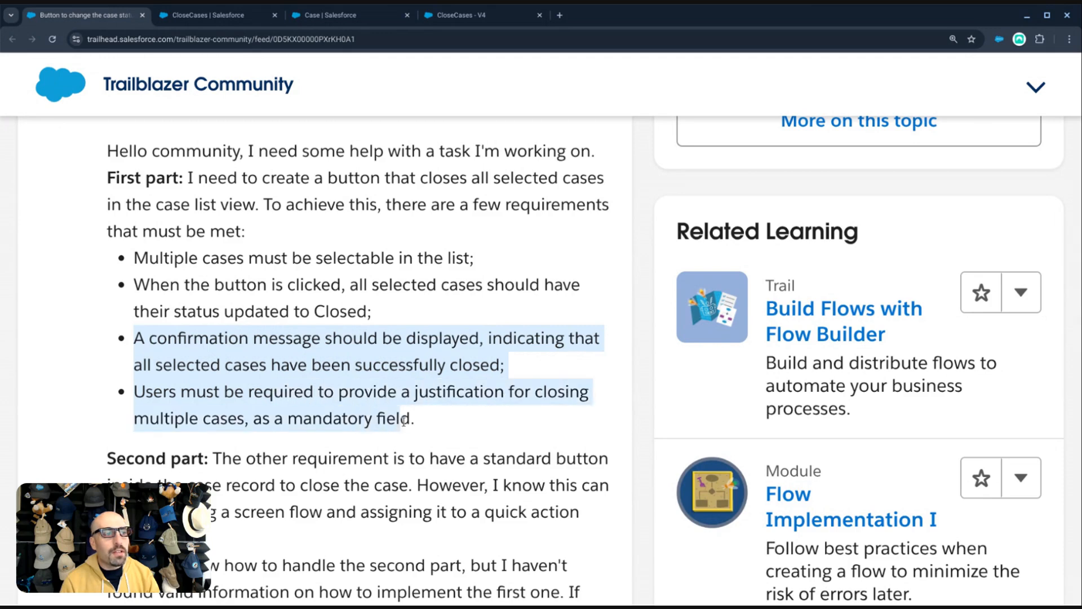
- In the CloseCases flow, rename the Are you Sure screen to Close Reason with the API name Close_Reason
{"action": "left_click", "coordinate": [215, 17]}
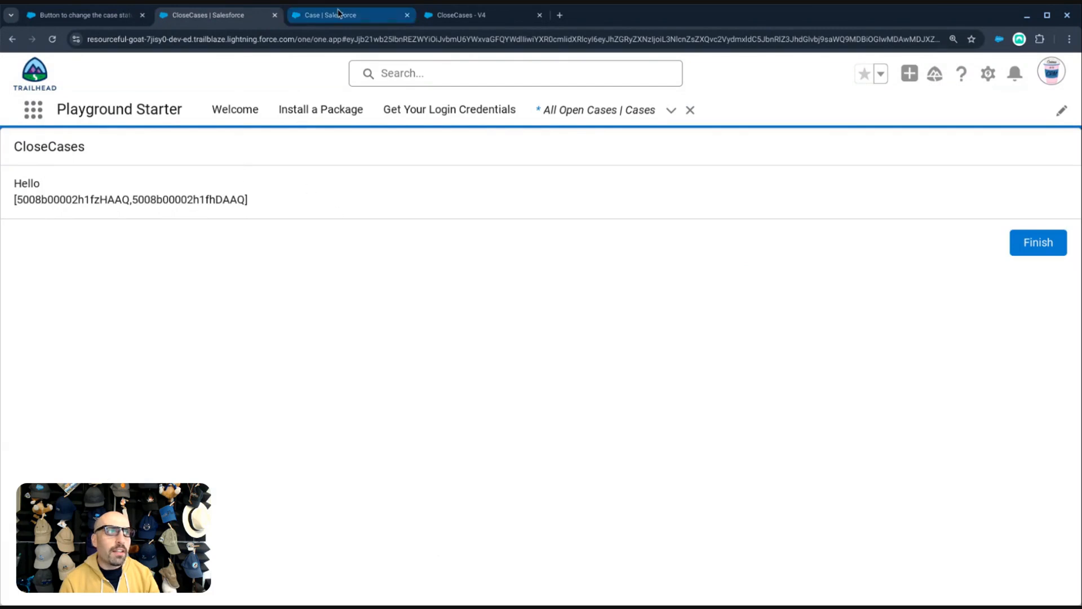
{"action": "left_click", "coordinate": [475, 17]}
{"action": "left_click", "coordinate": [534, 250]}
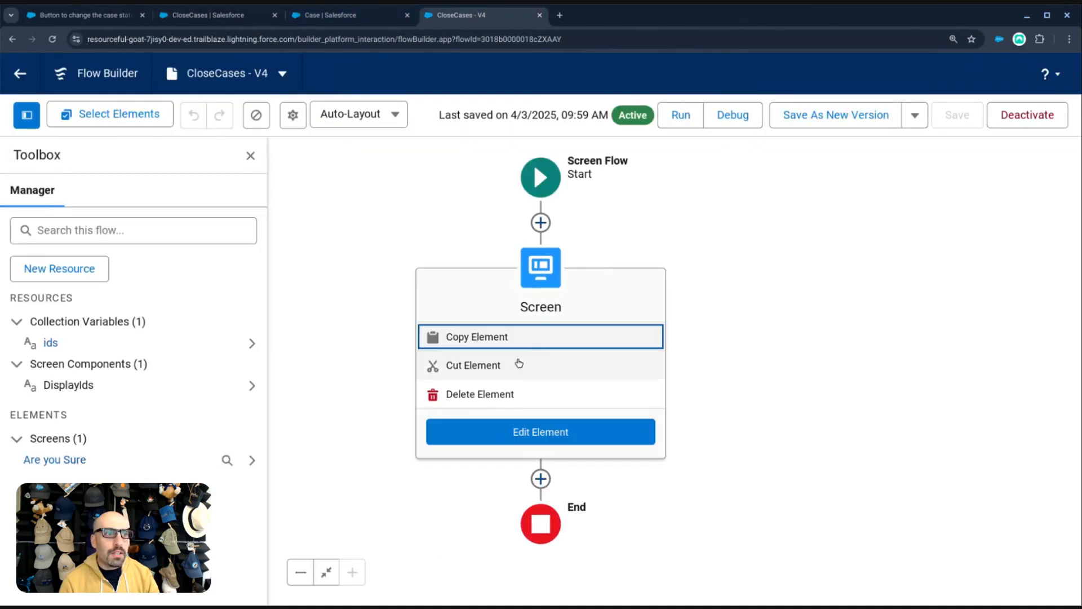
{"action": "left_click", "coordinate": [541, 431]}
{"action": "left_click", "coordinate": [411, 222]}
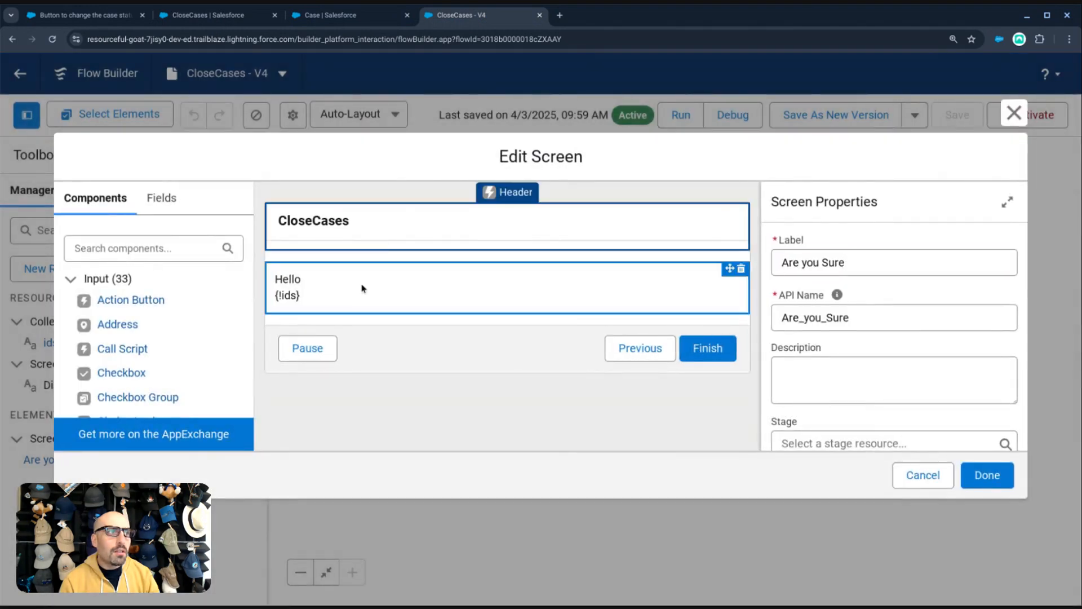
{"action": "left_click_drag", "start_coordinate": [870, 262], "coordinate": [669, 261]}
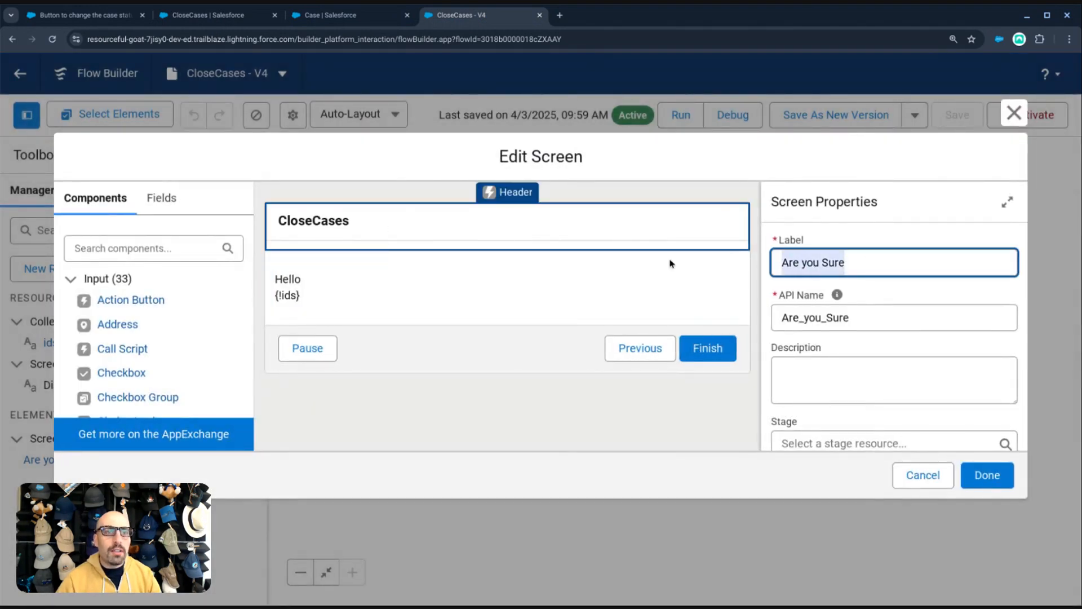
{"action": "type", "text": "Close"}
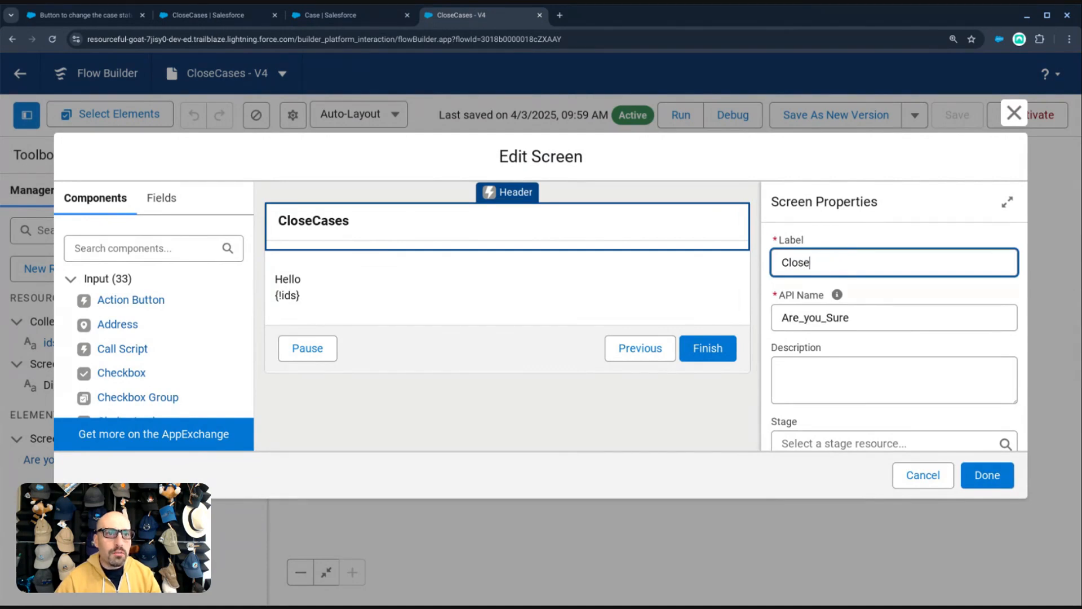
{"action": "type", "text": " Reason"}
{"action": "key", "text": "Tab"}
{"action": "key", "text": "Tab"}
{"action": "type", "text": "Cls"}
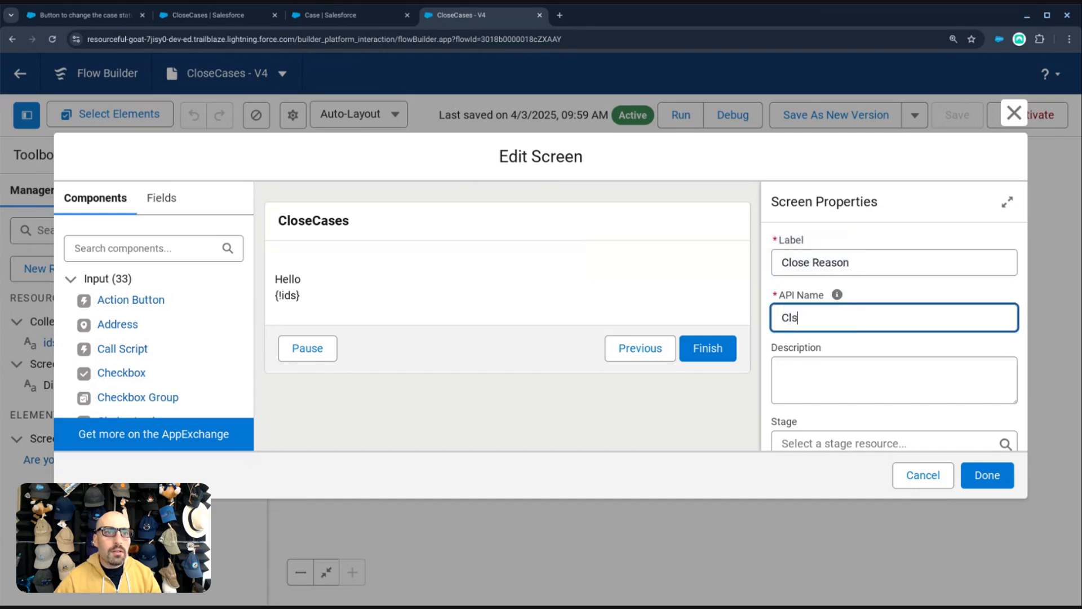
{"action": "type", "text": "se_Reason"}
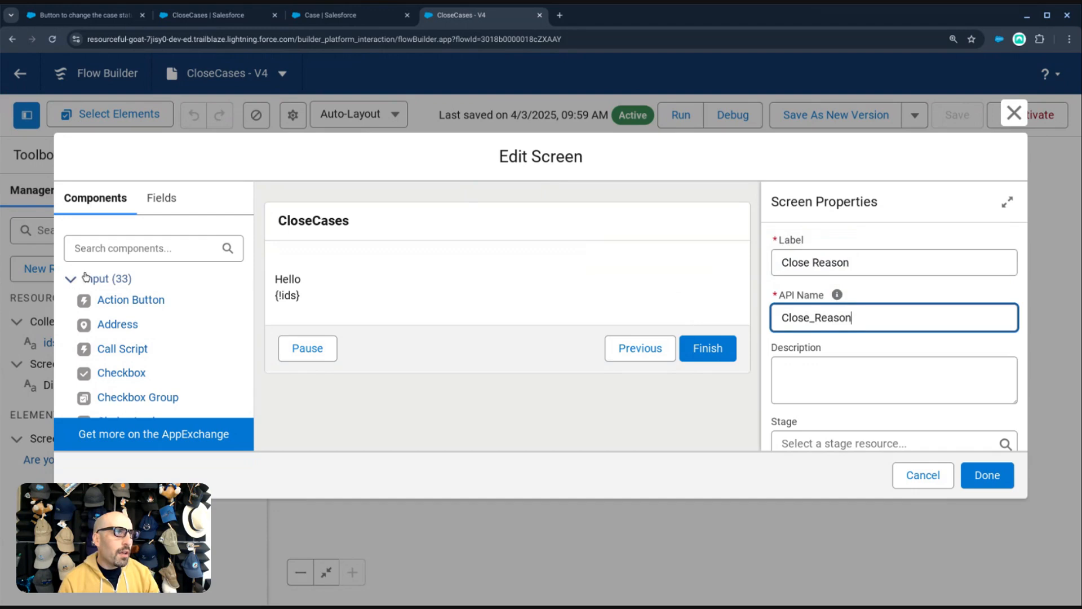
- Add a Text input above the display text, labelled Close Reason with API name Close_Reason, and make it required
{"action": "scroll", "coordinate": [80, 280], "scroll_direction": "down", "scroll_amount": 5}
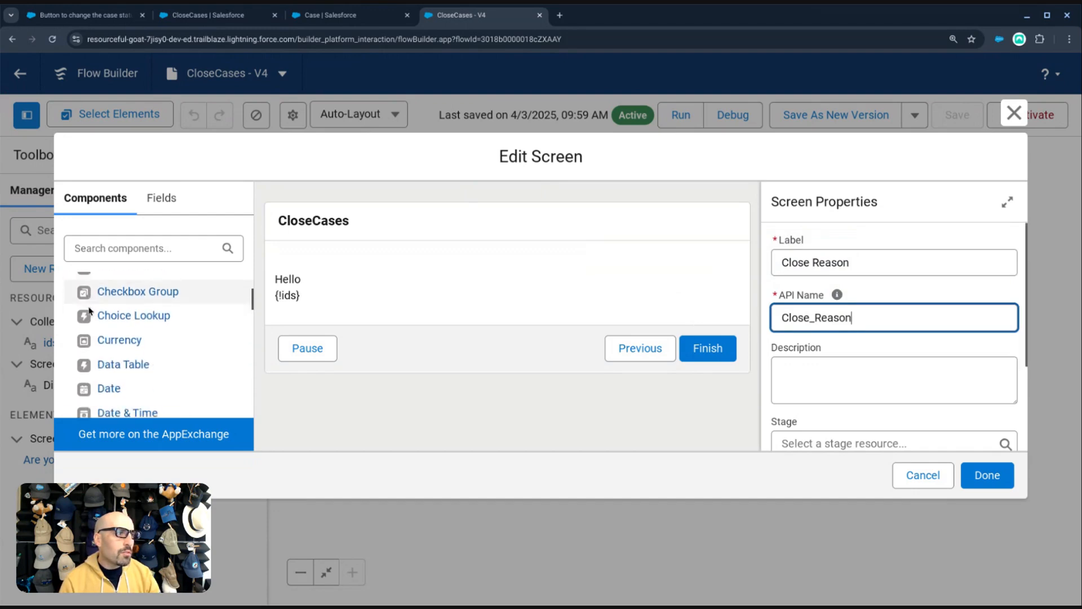
{"action": "scroll", "coordinate": [89, 310], "scroll_direction": "up", "scroll_amount": 5}
{"action": "scroll", "coordinate": [145, 322], "scroll_direction": "down", "scroll_amount": 4}
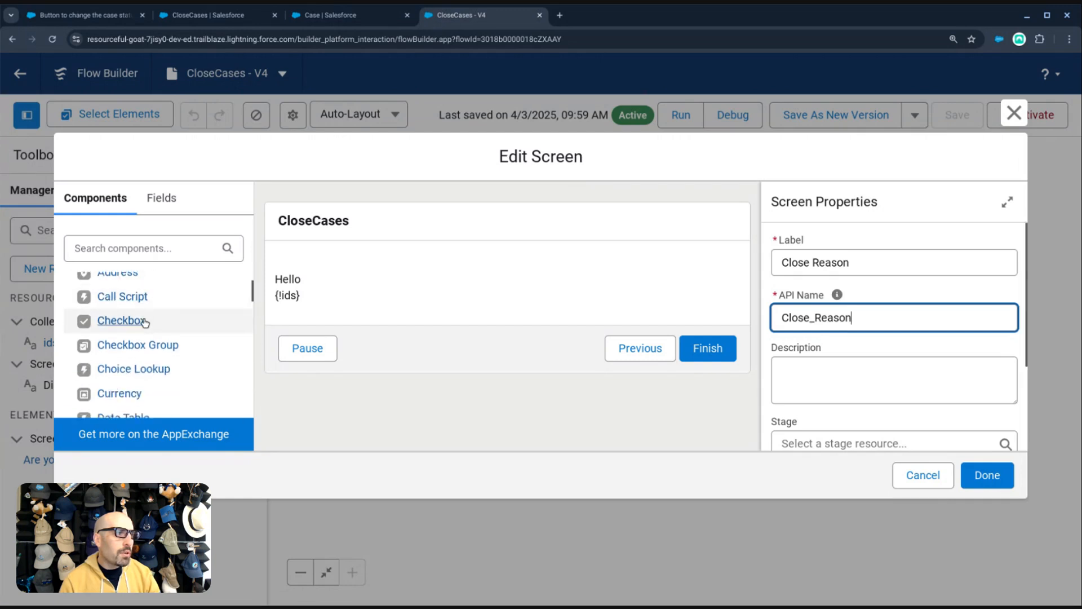
{"action": "scroll", "coordinate": [141, 333], "scroll_direction": "down", "scroll_amount": 3}
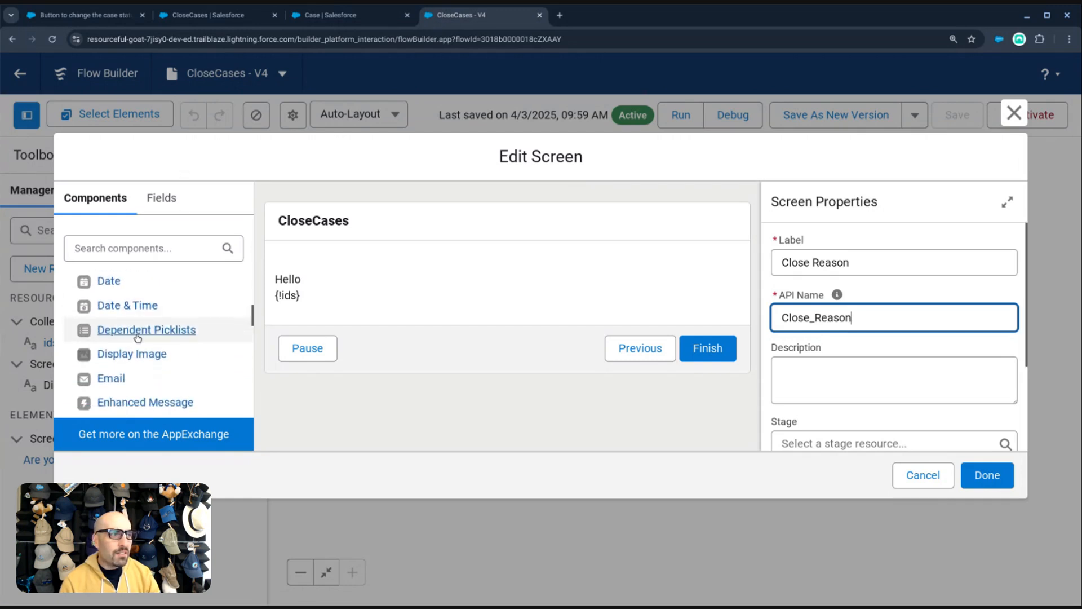
{"action": "scroll", "coordinate": [137, 341], "scroll_direction": "down", "scroll_amount": 3}
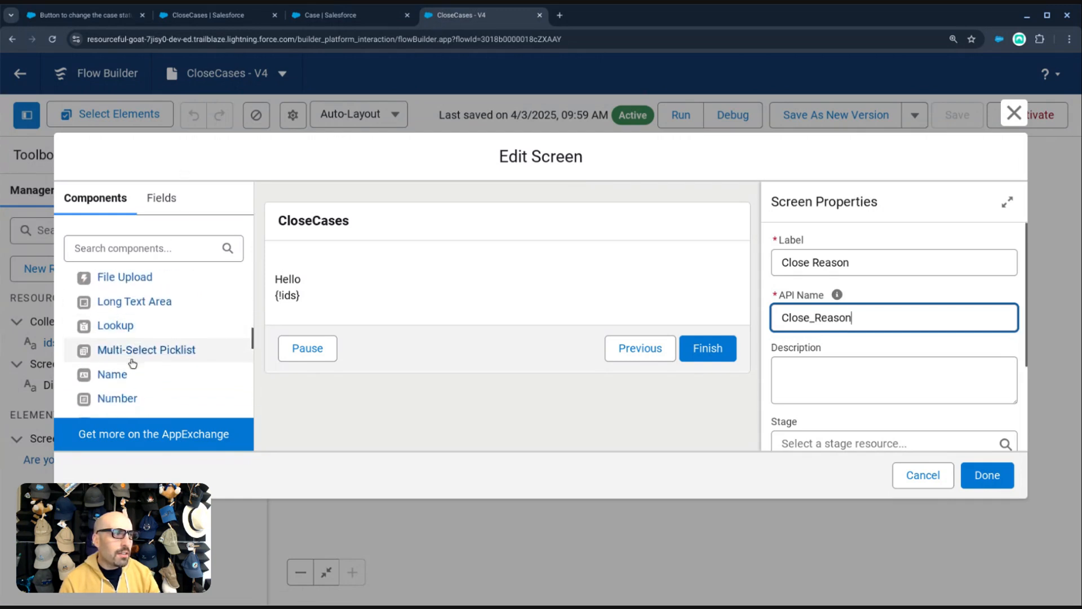
{"action": "scroll", "coordinate": [132, 362], "scroll_direction": "down", "scroll_amount": 5}
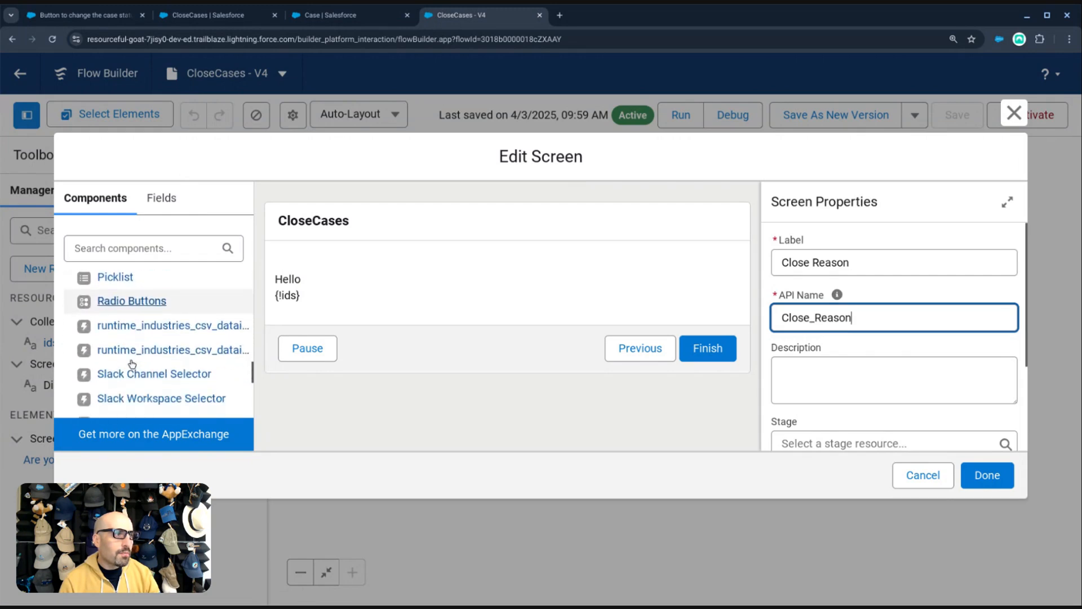
{"action": "scroll", "coordinate": [131, 363], "scroll_direction": "down", "scroll_amount": 1}
{"action": "left_click", "coordinate": [130, 355]}
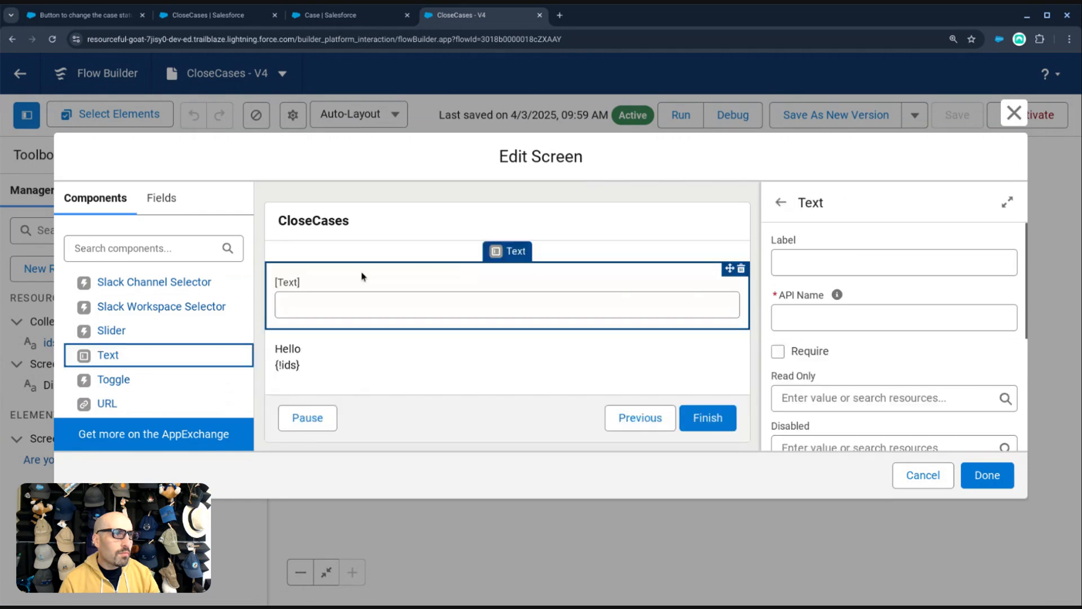
{"action": "left_click", "coordinate": [827, 256]}
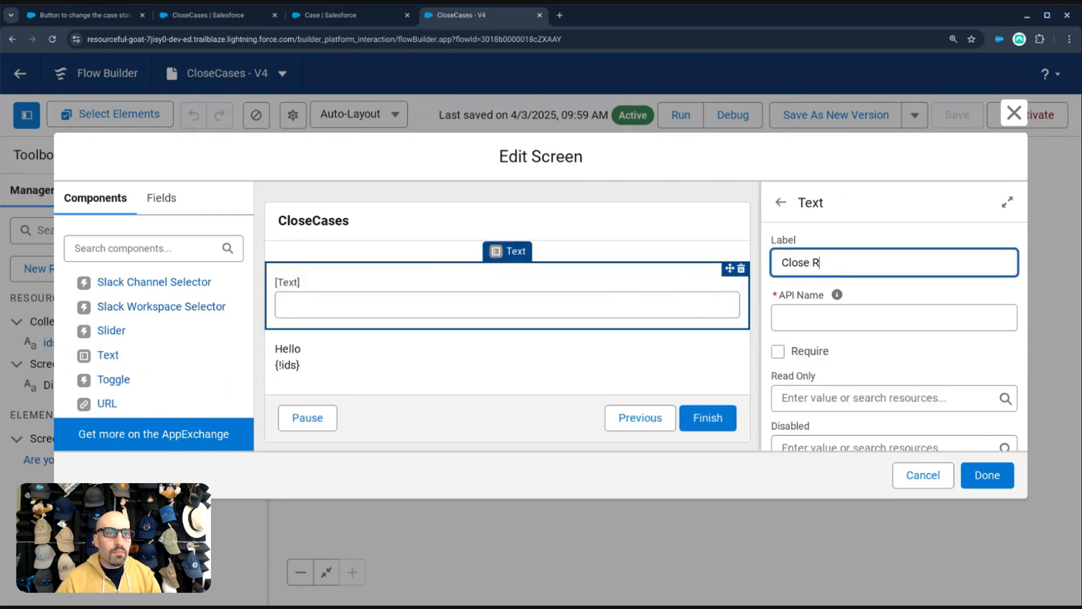
{"action": "key", "text": "Tab"}
{"action": "left_click", "coordinate": [779, 379]}
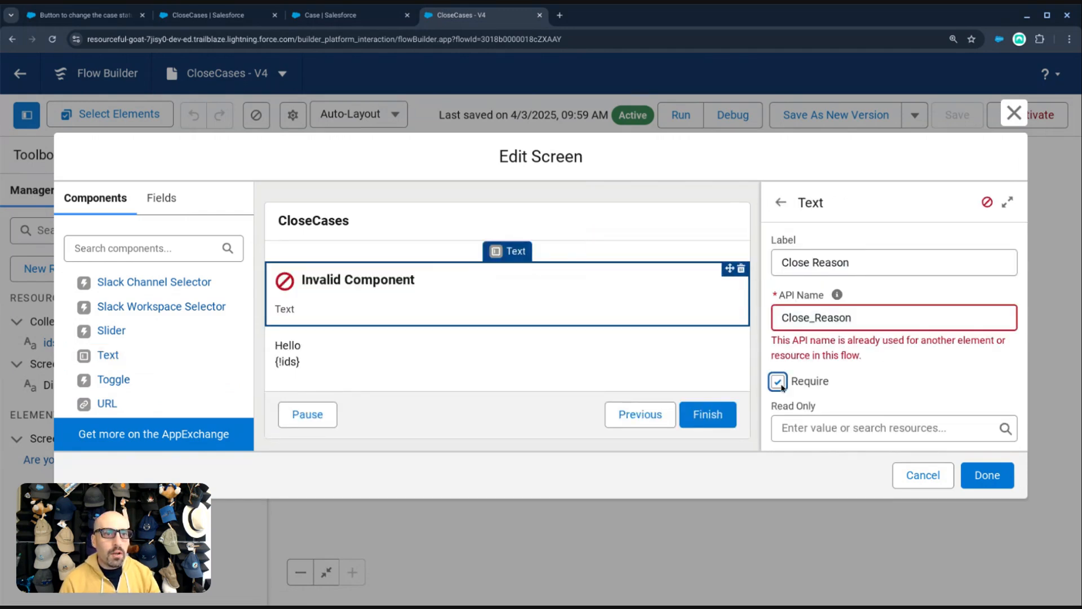
{"action": "scroll", "coordinate": [866, 389], "scroll_direction": "down", "scroll_amount": 1}
{"action": "scroll", "coordinate": [866, 389], "scroll_direction": "down", "scroll_amount": 4}
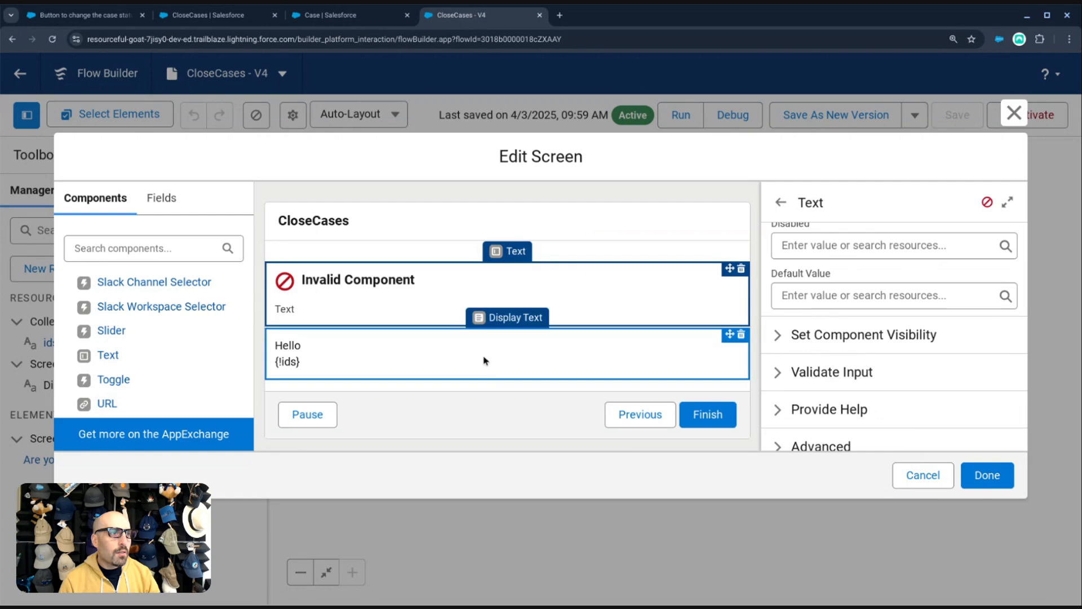
- Delete the Display Text component from the Close Reason screen and try to finish editing the screen
{"action": "left_click", "coordinate": [716, 344]}
{"action": "left_click", "coordinate": [741, 334]}
{"action": "left_click", "coordinate": [672, 360]}
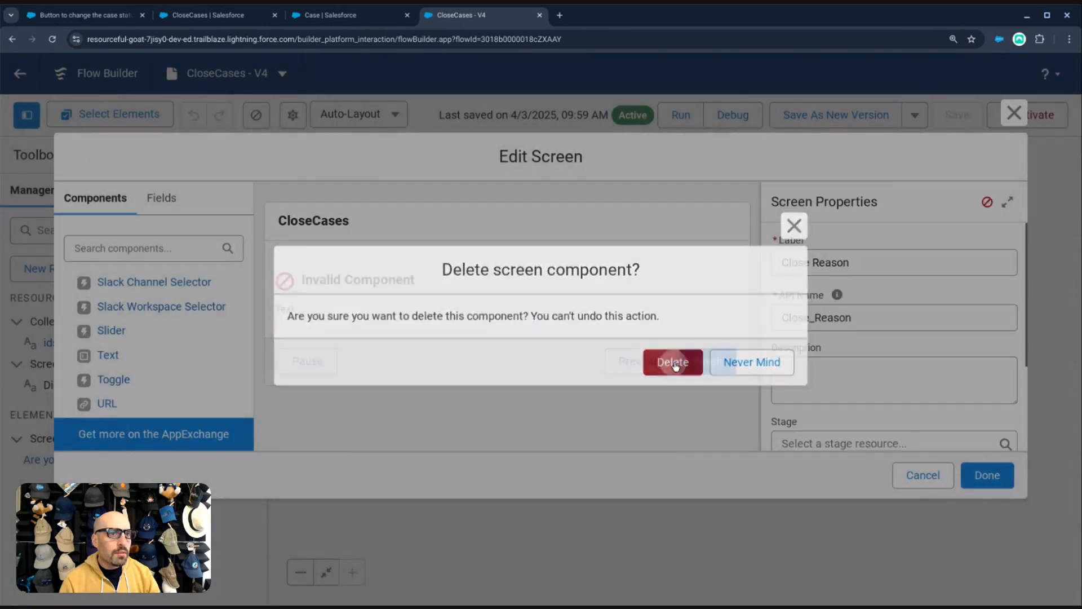
{"action": "left_click", "coordinate": [987, 478]}
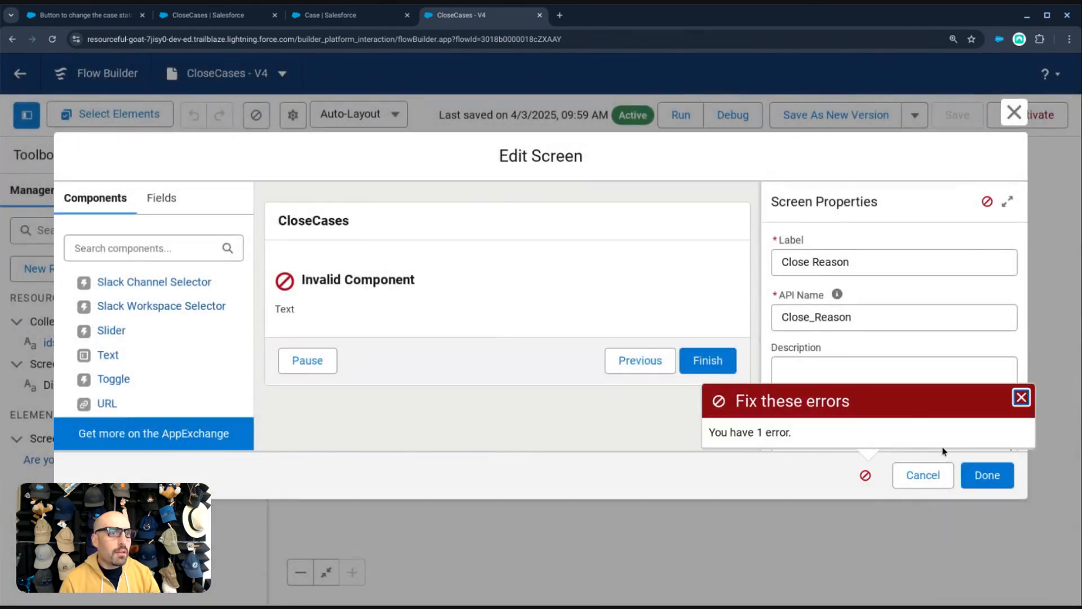
{"action": "left_click", "coordinate": [1021, 398]}
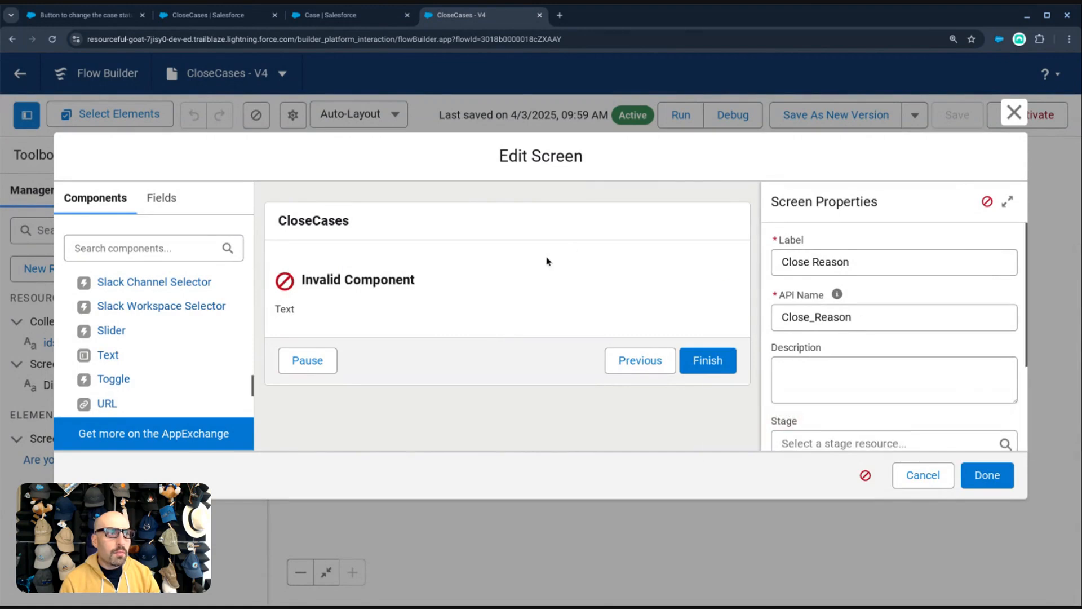
- Set the Close Reason text input's API name to CloseReasonValue and save the flow as a new version
{"action": "left_click", "coordinate": [514, 286]}
{"action": "left_click", "coordinate": [879, 317]}
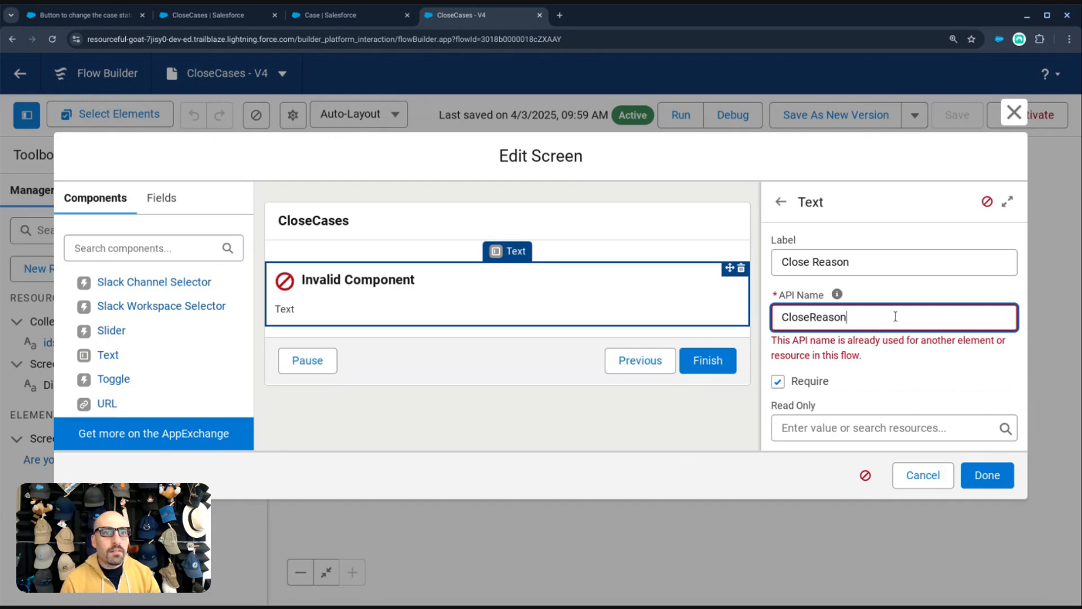
{"action": "left_click", "coordinate": [901, 367]}
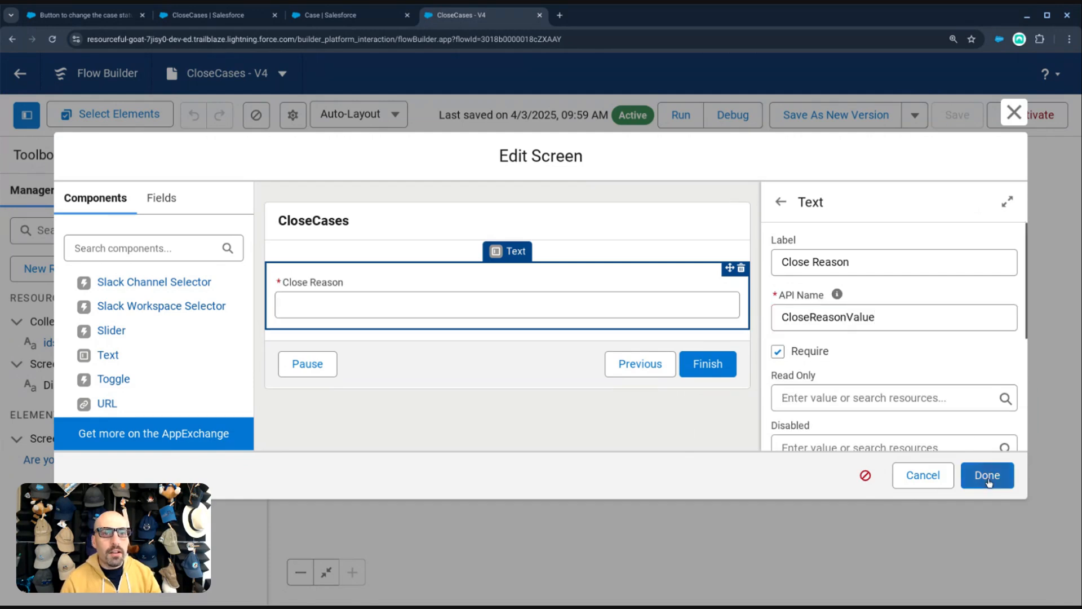
{"action": "left_click", "coordinate": [987, 475]}
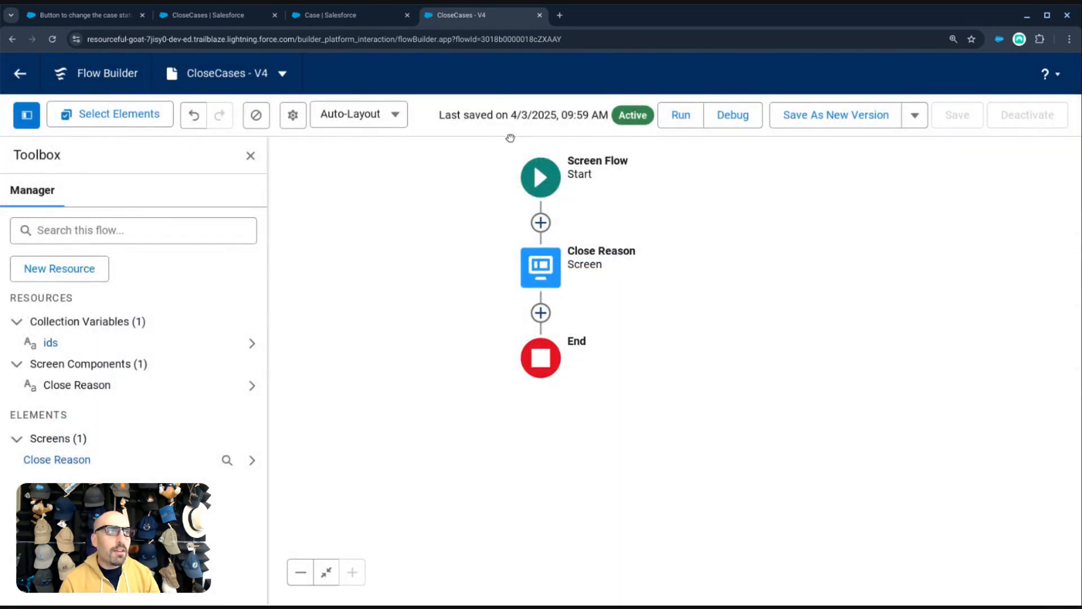
{"action": "left_click", "coordinate": [826, 116]}
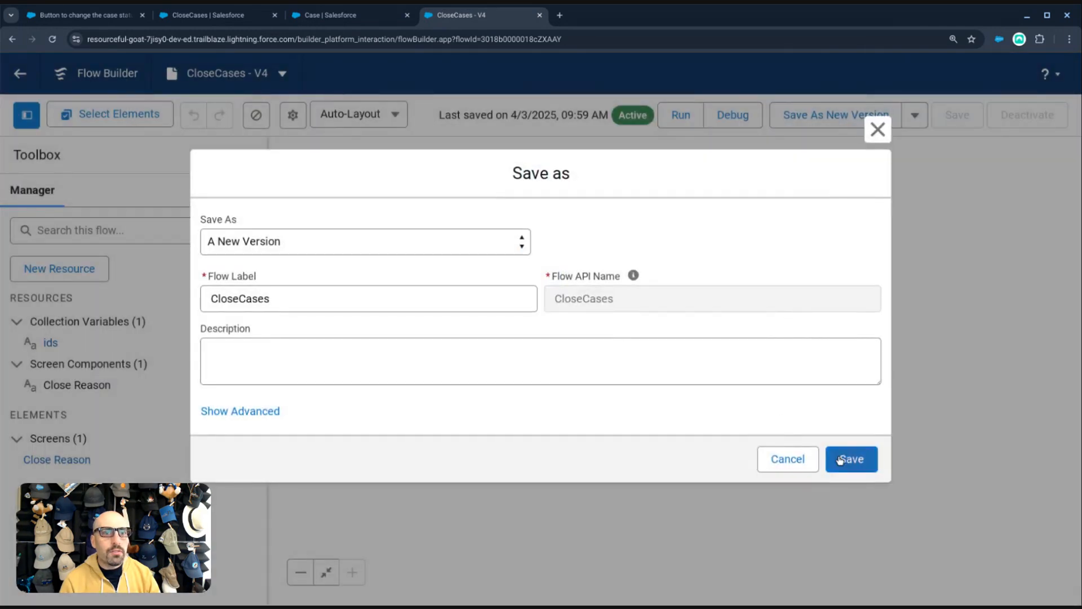
{"action": "left_click", "coordinate": [846, 458]}
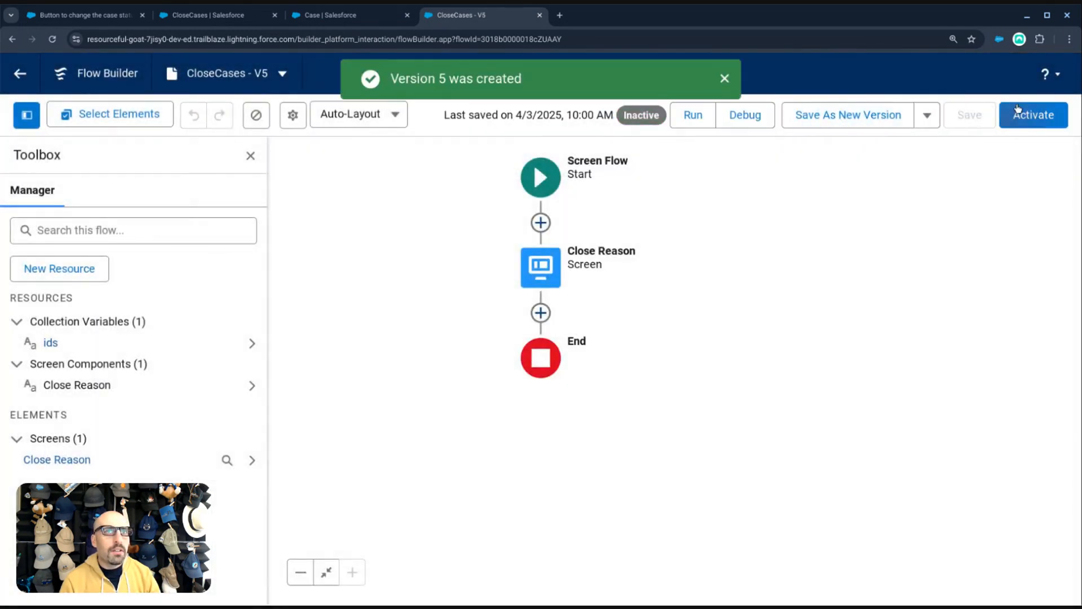
- Test-run the flow with sfsadfasdfsda as the Close Reason, then close the run without finishing it
{"action": "left_click", "coordinate": [695, 115]}
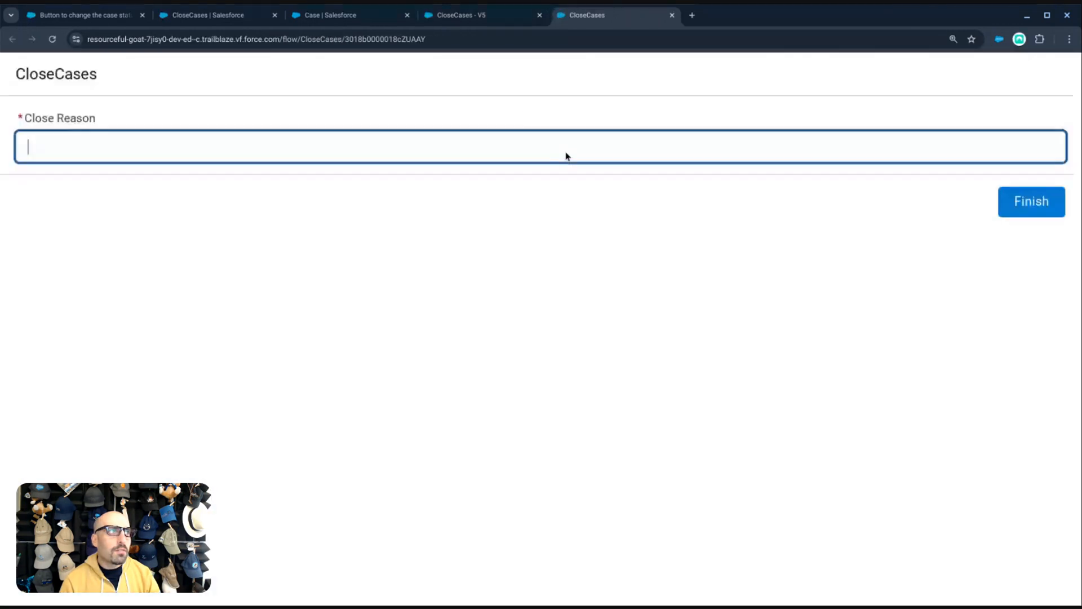
{"action": "left_click", "coordinate": [292, 169]}
{"action": "left_click", "coordinate": [289, 156]}
{"action": "type", "text": "sfsadfasdfsda"}
{"action": "left_click", "coordinate": [603, 115]}
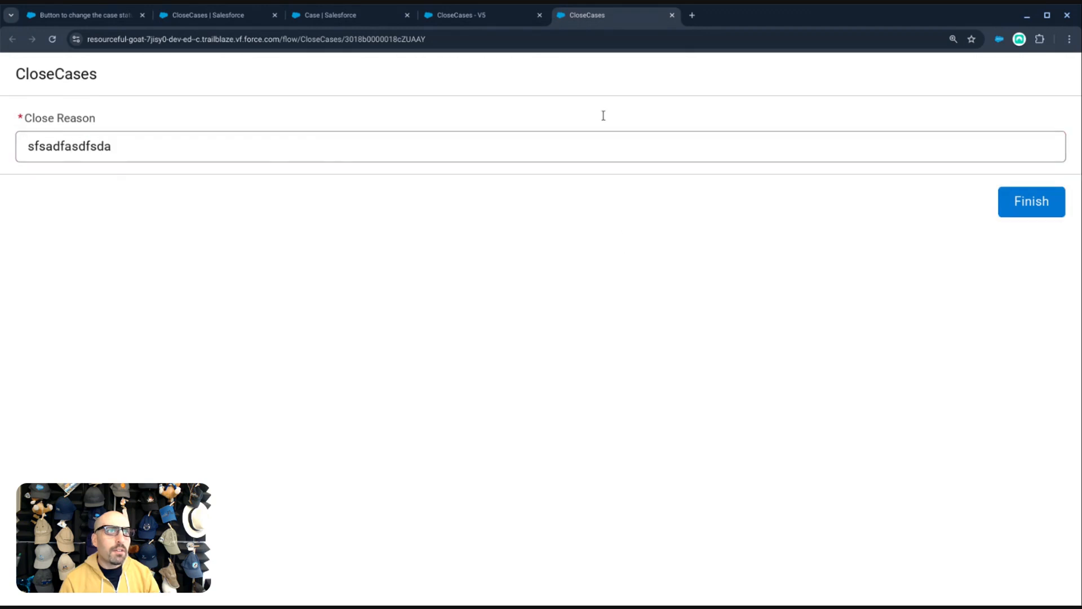
{"action": "left_click", "coordinate": [673, 17]}
- Add an Update Records element after the Close Reason screen, leaving its label and record collection blank
{"action": "left_click", "coordinate": [541, 313]}
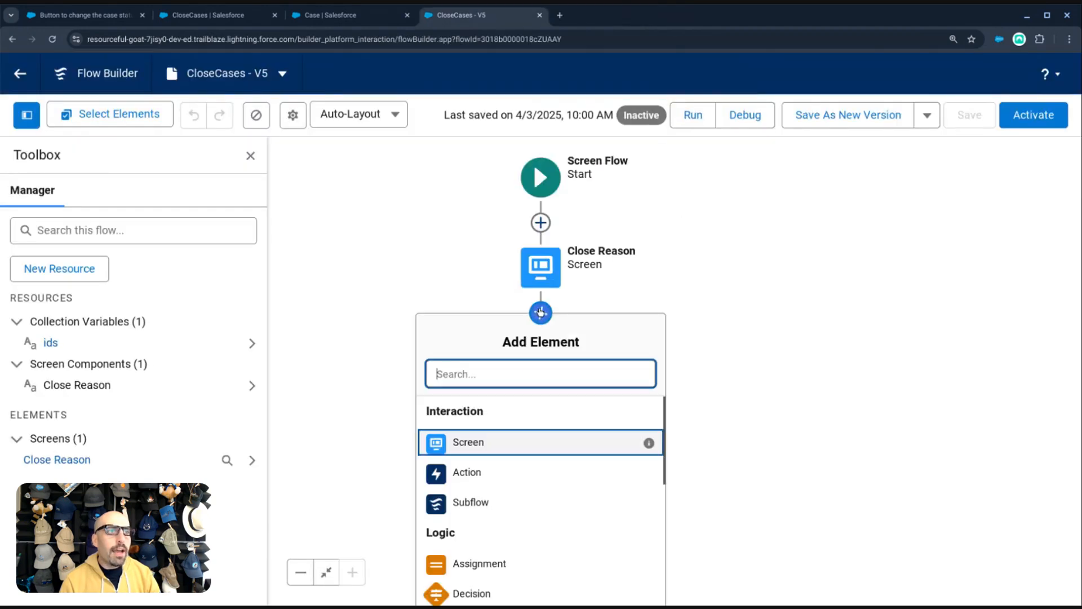
{"action": "scroll", "coordinate": [539, 491], "scroll_direction": "down", "scroll_amount": 3}
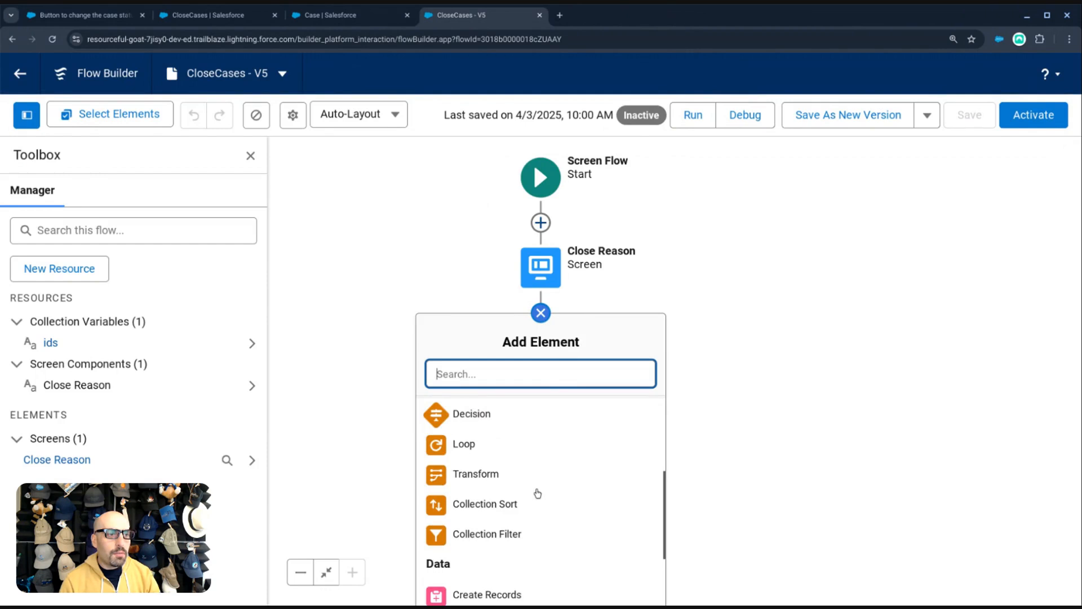
{"action": "scroll", "coordinate": [532, 484], "scroll_direction": "down", "scroll_amount": 4}
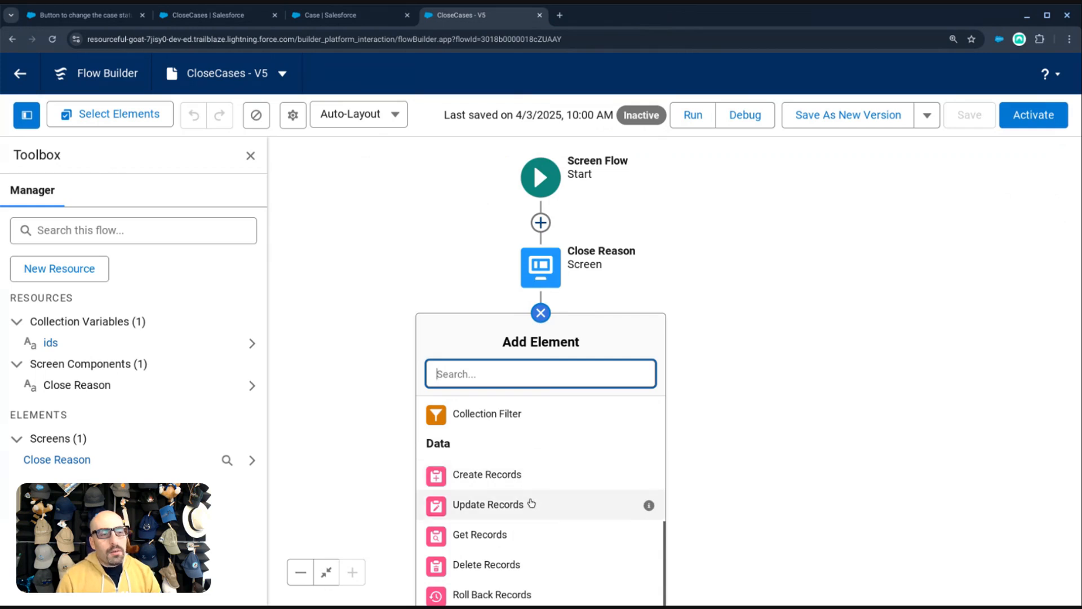
{"action": "left_click", "coordinate": [531, 504]}
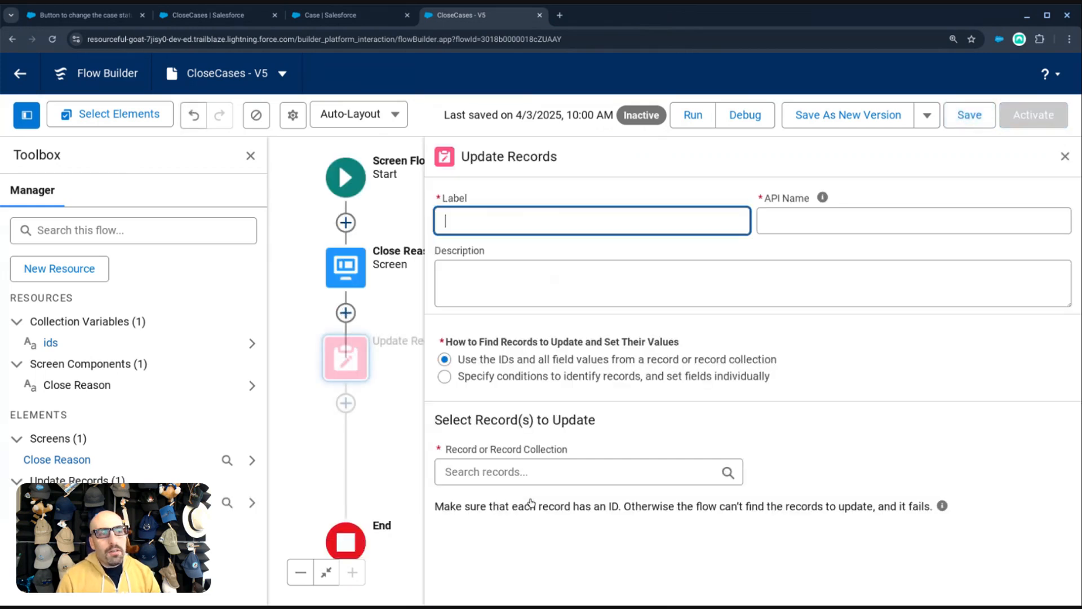
{"action": "left_click", "coordinate": [548, 471]}
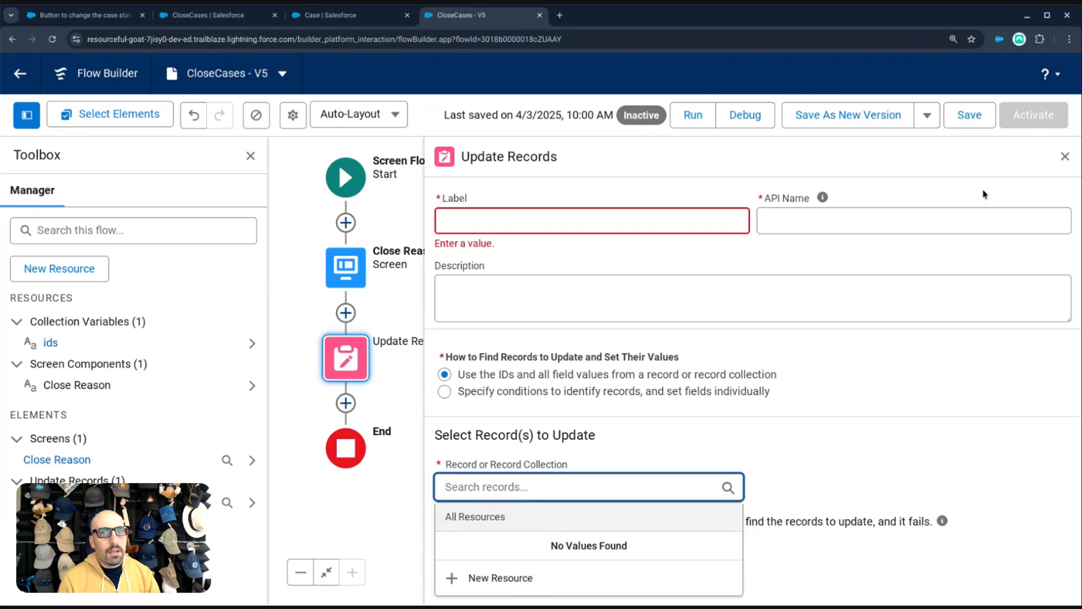
{"action": "left_click", "coordinate": [1065, 156]}
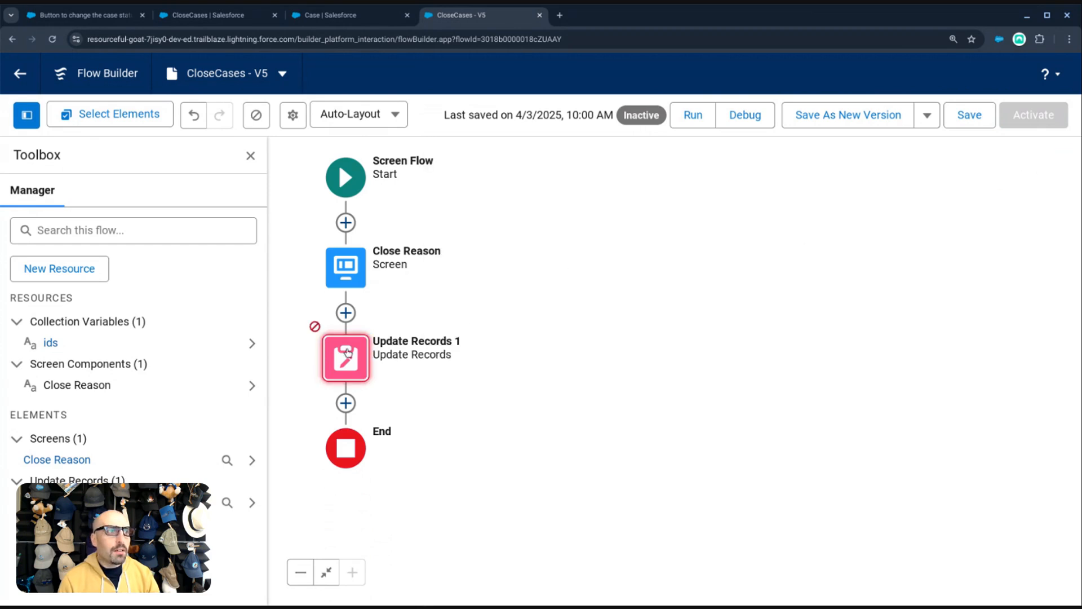
- Insert a Get Records element labelled Get Cases between the Close Reason screen and the Update Records element
{"action": "left_click", "coordinate": [346, 312]}
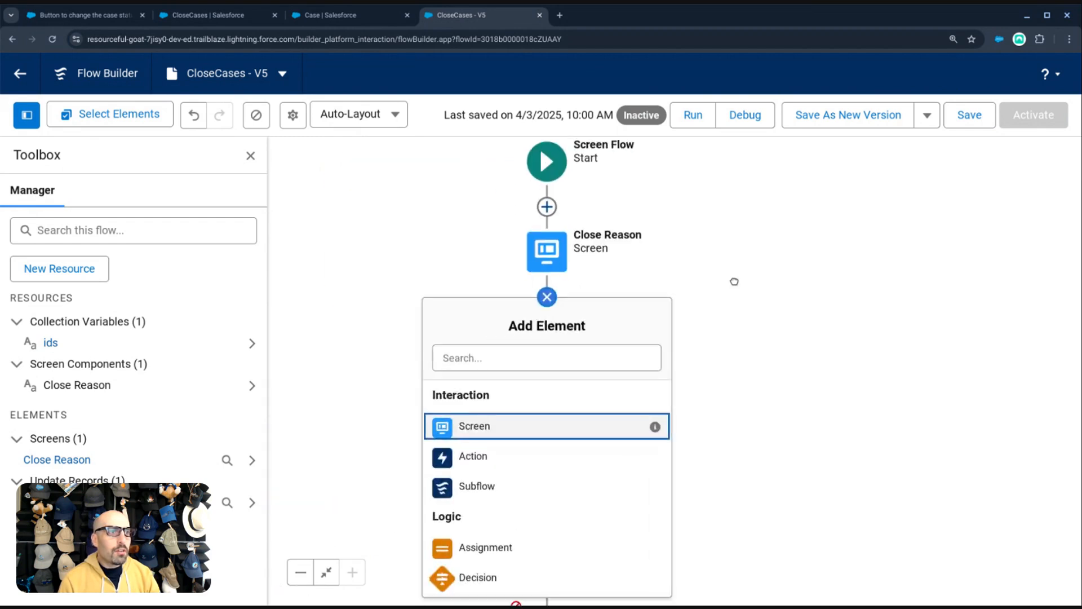
{"action": "scroll", "coordinate": [626, 449], "scroll_direction": "down", "scroll_amount": 3}
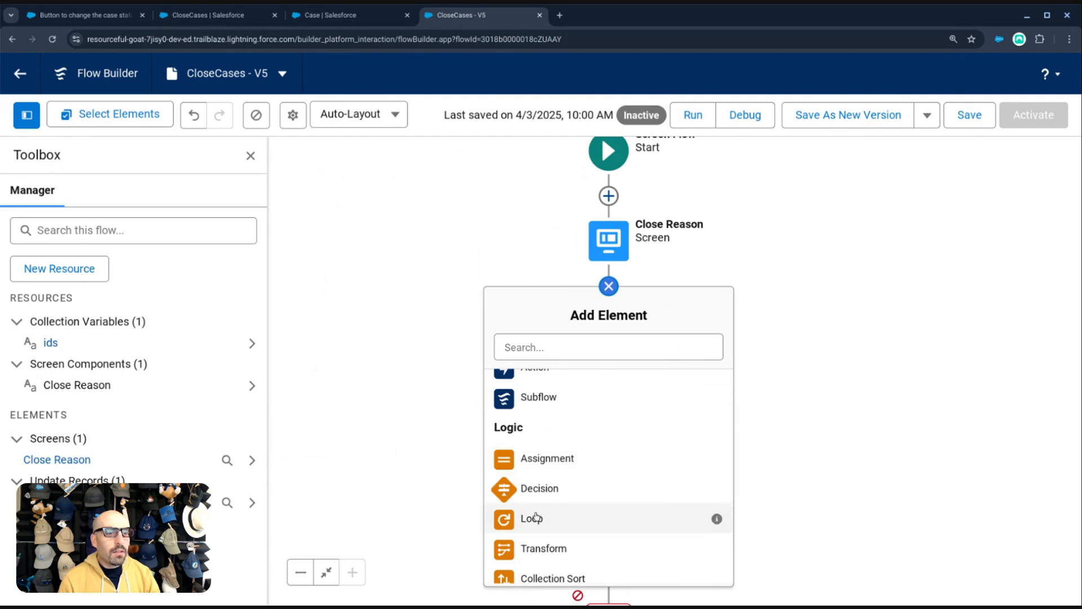
{"action": "scroll", "coordinate": [558, 510], "scroll_direction": "down", "scroll_amount": 3}
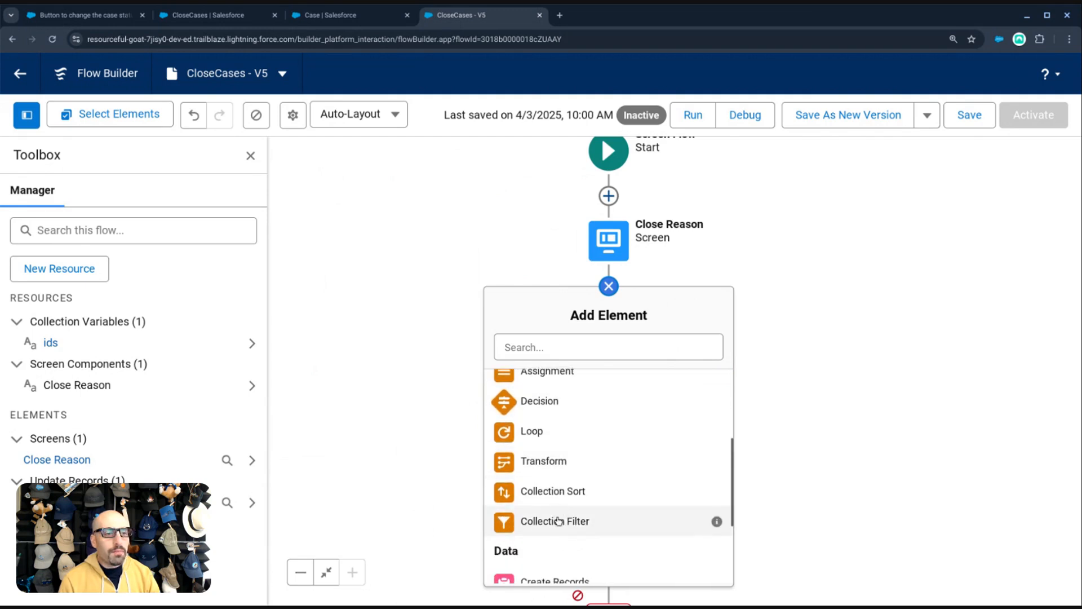
{"action": "scroll", "coordinate": [558, 521], "scroll_direction": "up", "scroll_amount": 2}
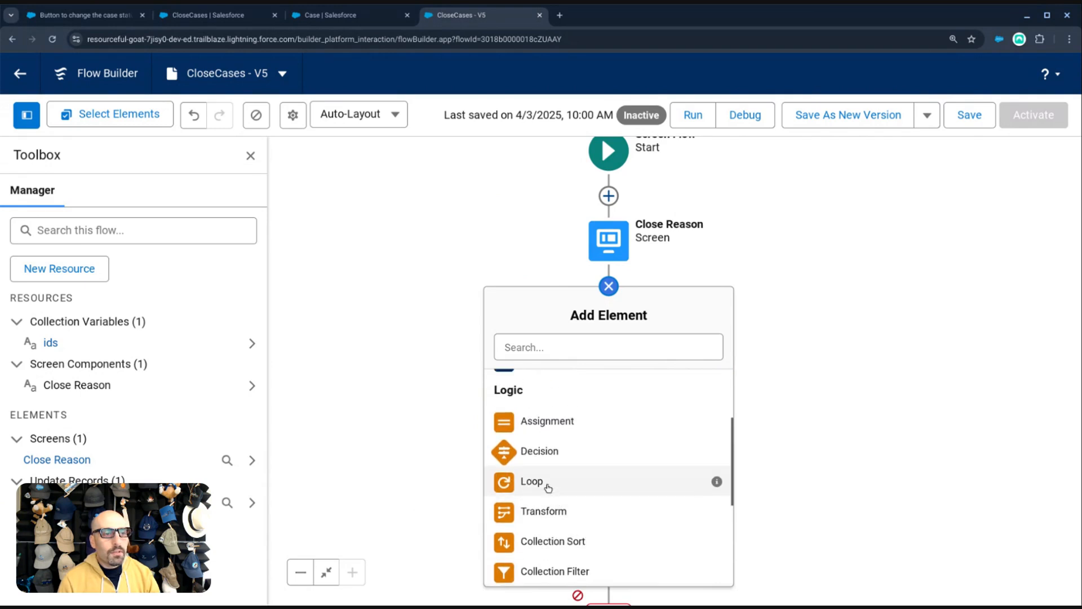
{"action": "scroll", "coordinate": [551, 477], "scroll_direction": "up", "scroll_amount": 2}
{"action": "scroll", "coordinate": [550, 479], "scroll_direction": "down", "scroll_amount": 4}
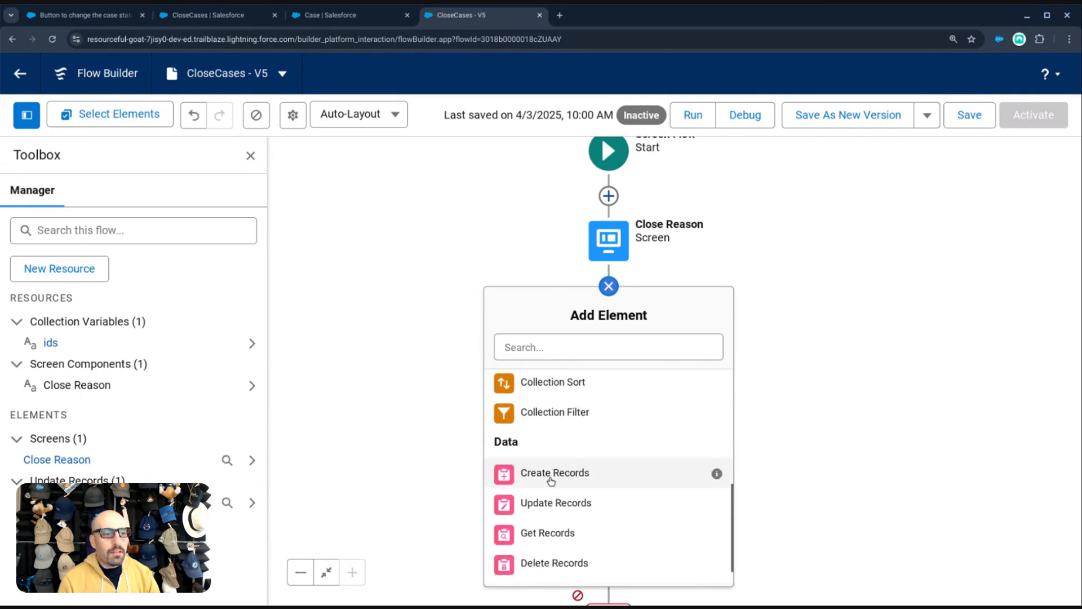
{"action": "left_click", "coordinate": [544, 532]}
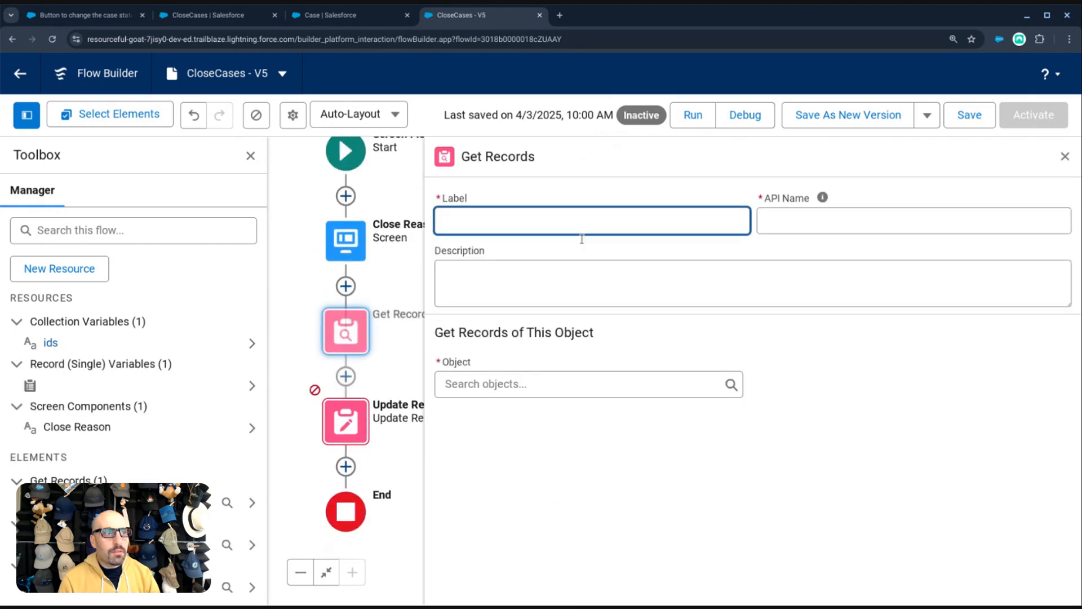
{"action": "type", "text": "Get"}
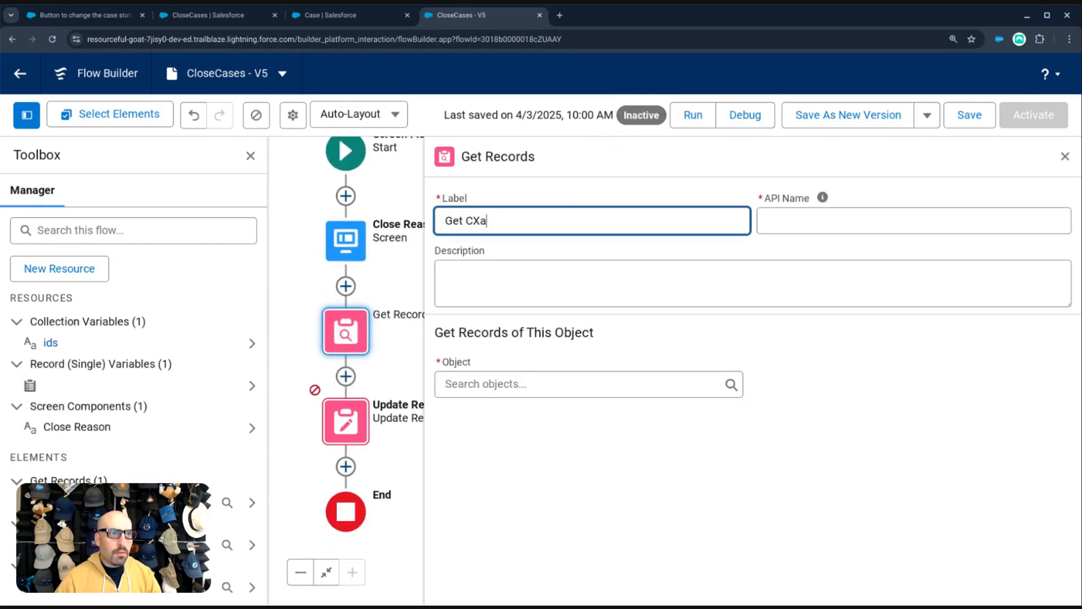
{"action": "type", "text": " Cases"}
{"action": "key", "text": "Tab"}
- Set the Get Cases object to Case and filter its records by Id In the ids collection variable
{"action": "left_click", "coordinate": [553, 384]}
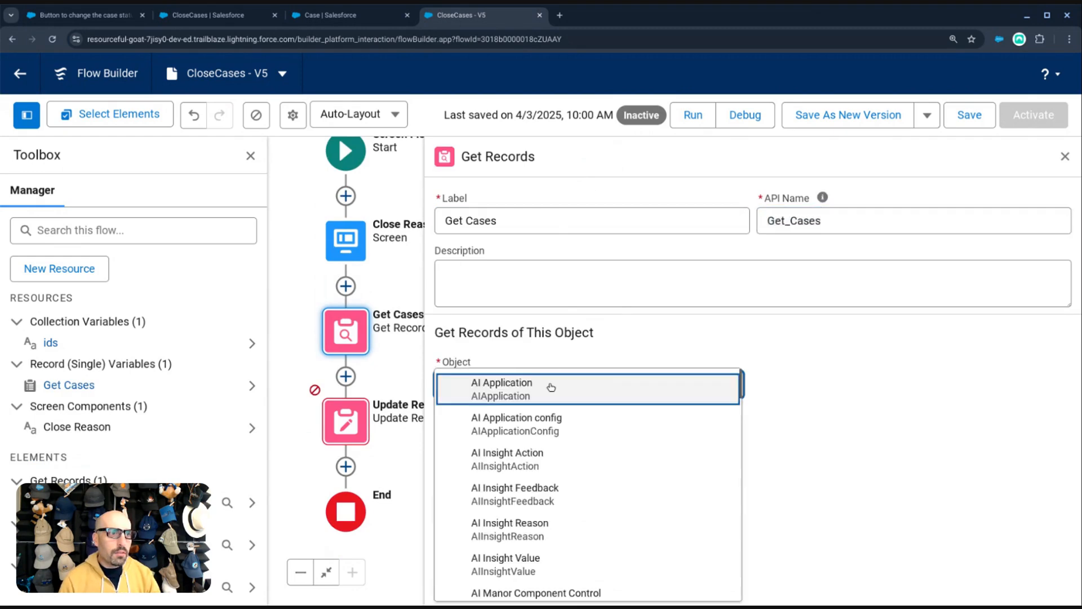
{"action": "type", "text": "case"}
{"action": "left_click", "coordinate": [504, 538]}
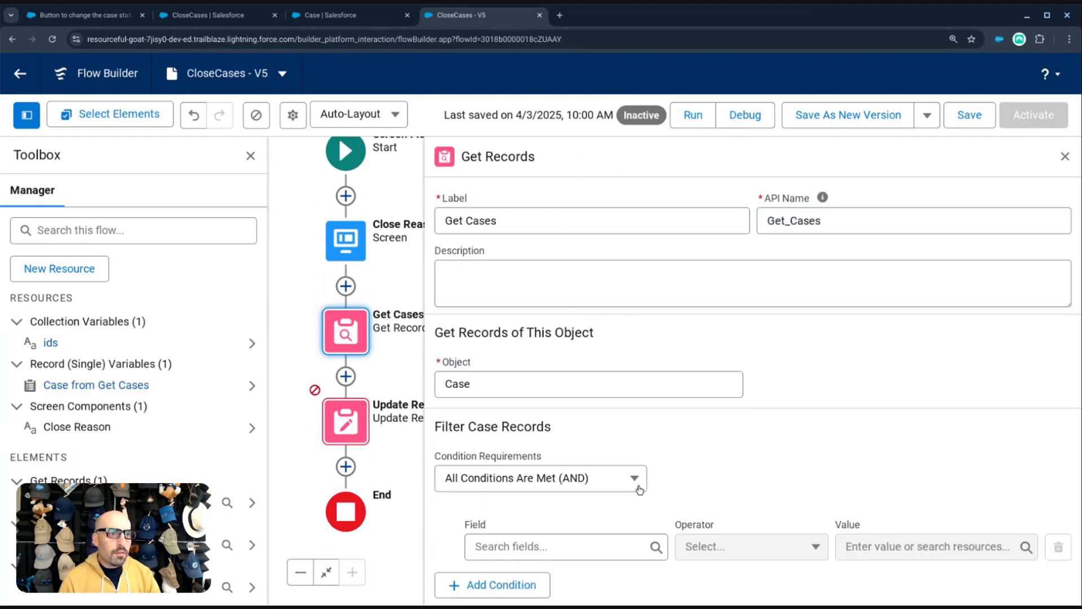
{"action": "scroll", "coordinate": [637, 488], "scroll_direction": "down", "scroll_amount": 1}
{"action": "left_click", "coordinate": [617, 477]}
{"action": "type", "text": "Id"}
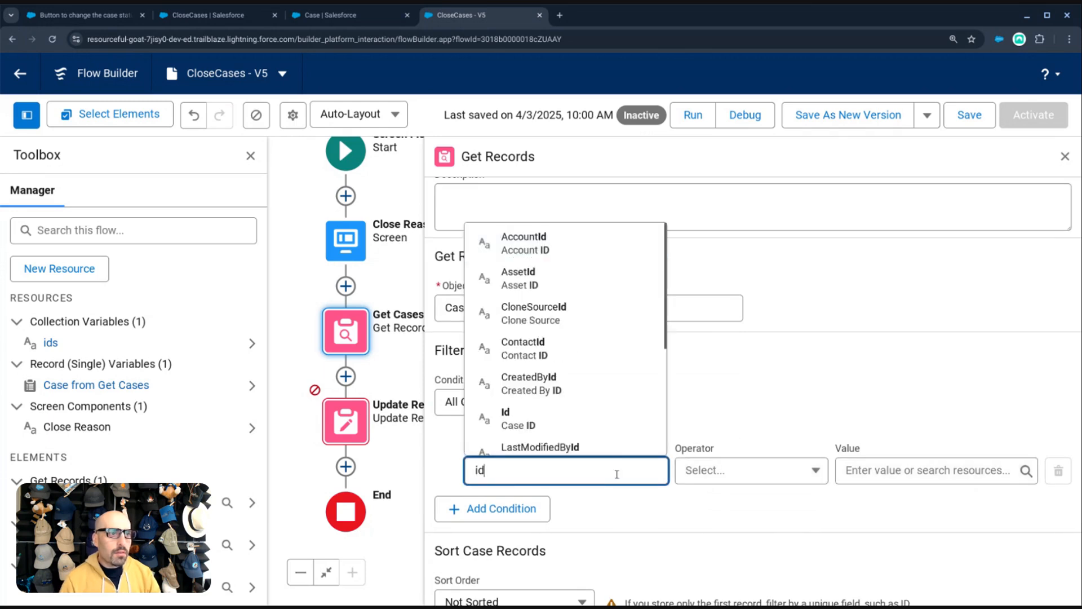
{"action": "left_click", "coordinate": [620, 412]}
{"action": "left_click", "coordinate": [756, 473]}
{"action": "left_click", "coordinate": [751, 414]}
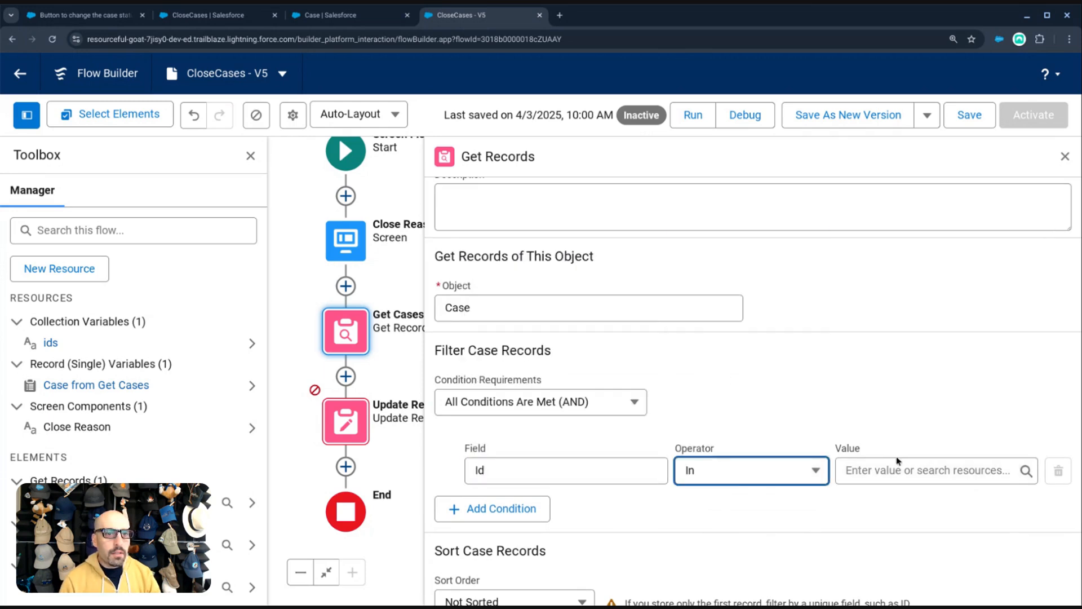
{"action": "left_click", "coordinate": [896, 469]}
{"action": "left_click", "coordinate": [860, 300]}
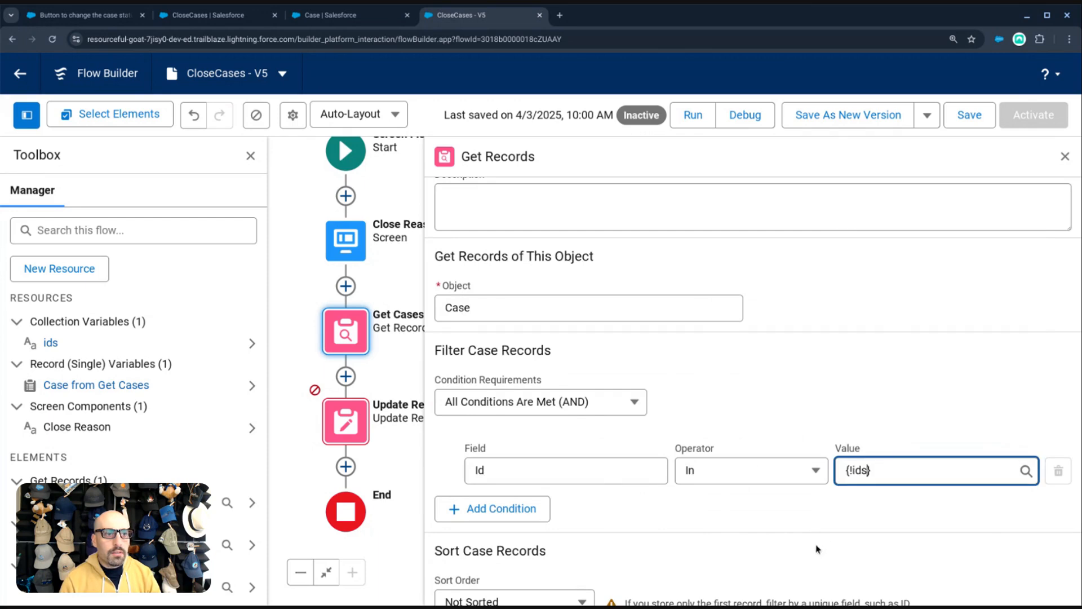
- Set the Get Cases element to store all records and save the flow
{"action": "scroll", "coordinate": [638, 486], "scroll_direction": "down", "scroll_amount": 3}
{"action": "scroll", "coordinate": [598, 470], "scroll_direction": "down", "scroll_amount": 1}
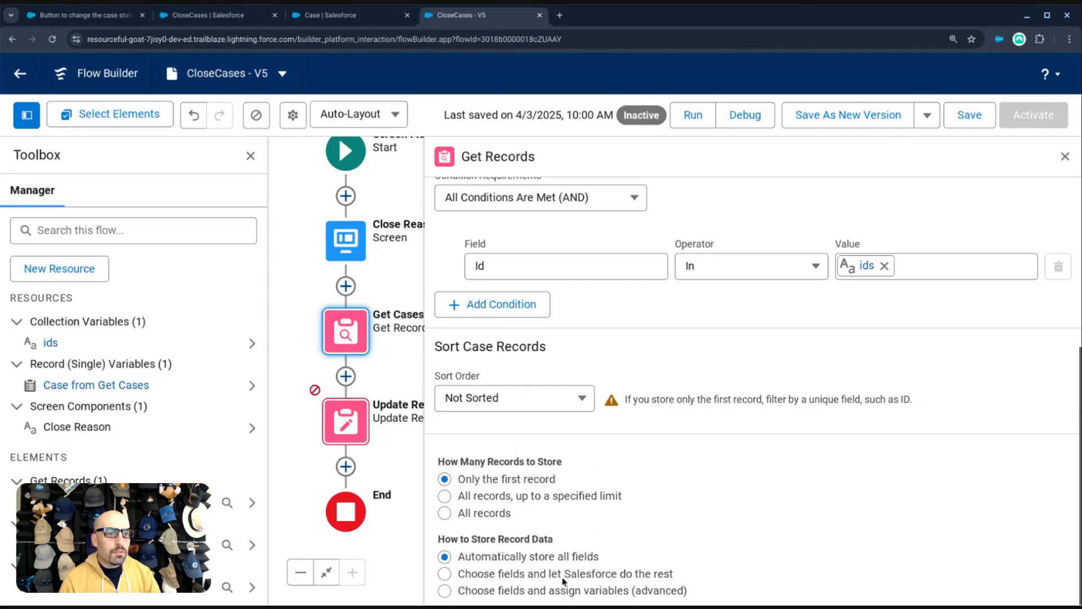
{"action": "scroll", "coordinate": [637, 486], "scroll_direction": "up", "scroll_amount": 5}
{"action": "scroll", "coordinate": [887, 315], "scroll_direction": "down", "scroll_amount": 5}
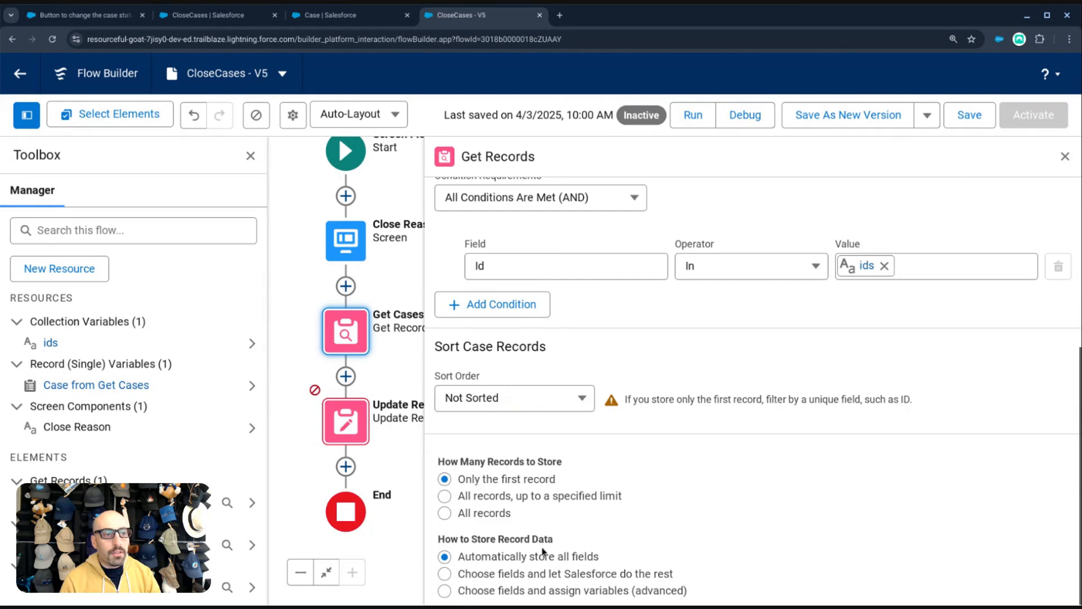
{"action": "left_click", "coordinate": [481, 514]}
{"action": "scroll", "coordinate": [720, 497], "scroll_direction": "up", "scroll_amount": 5}
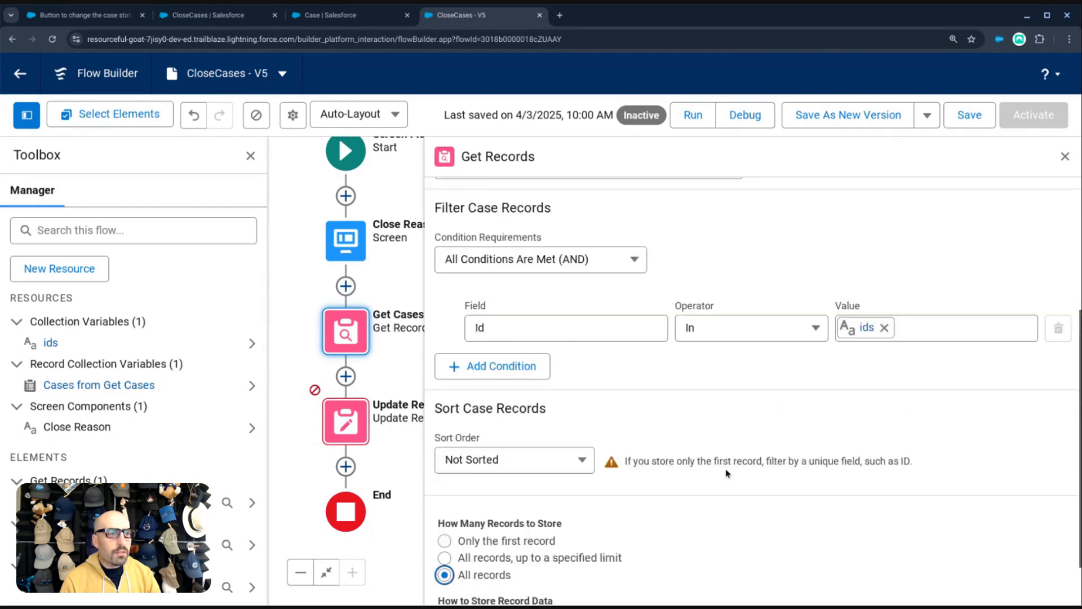
{"action": "left_click", "coordinate": [969, 116]}
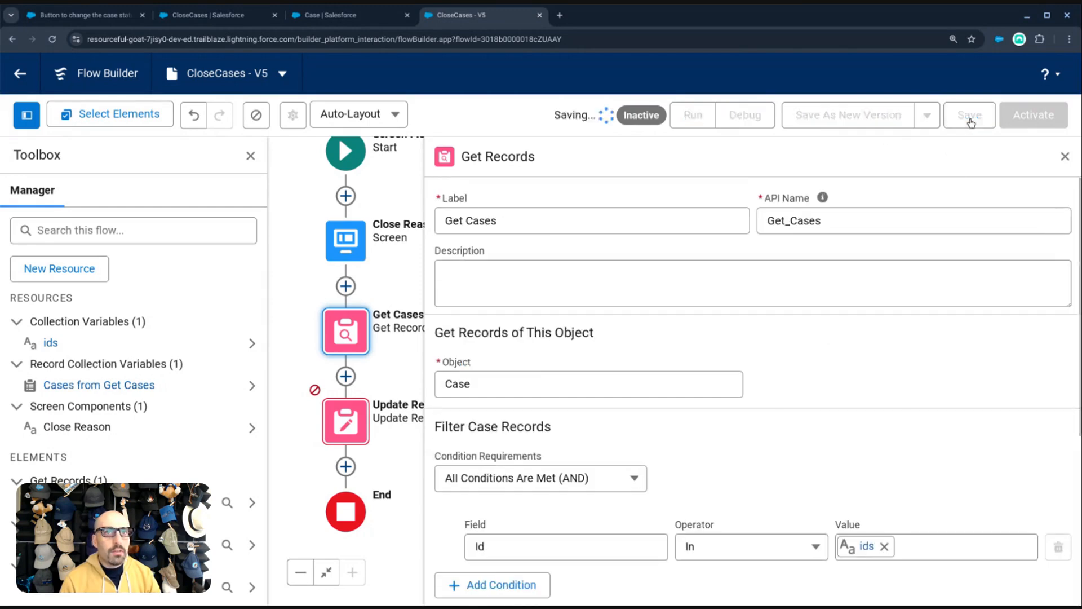
{"action": "left_click", "coordinate": [1066, 157]}
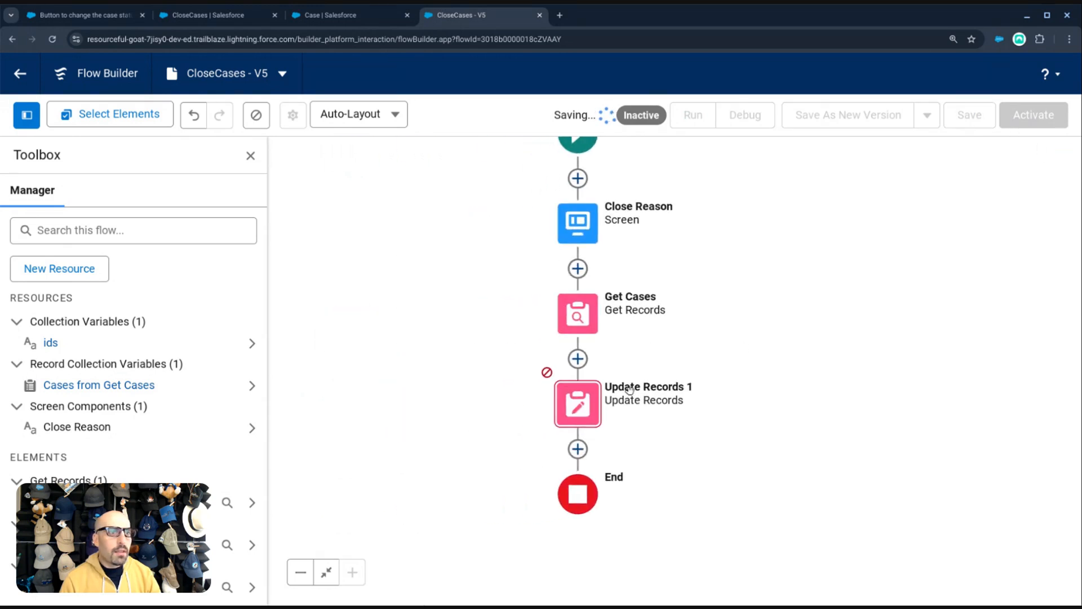
- Configure Update Records 1 to specify conditions and set fields individually, with Case as the object
{"action": "left_click", "coordinate": [573, 407]}
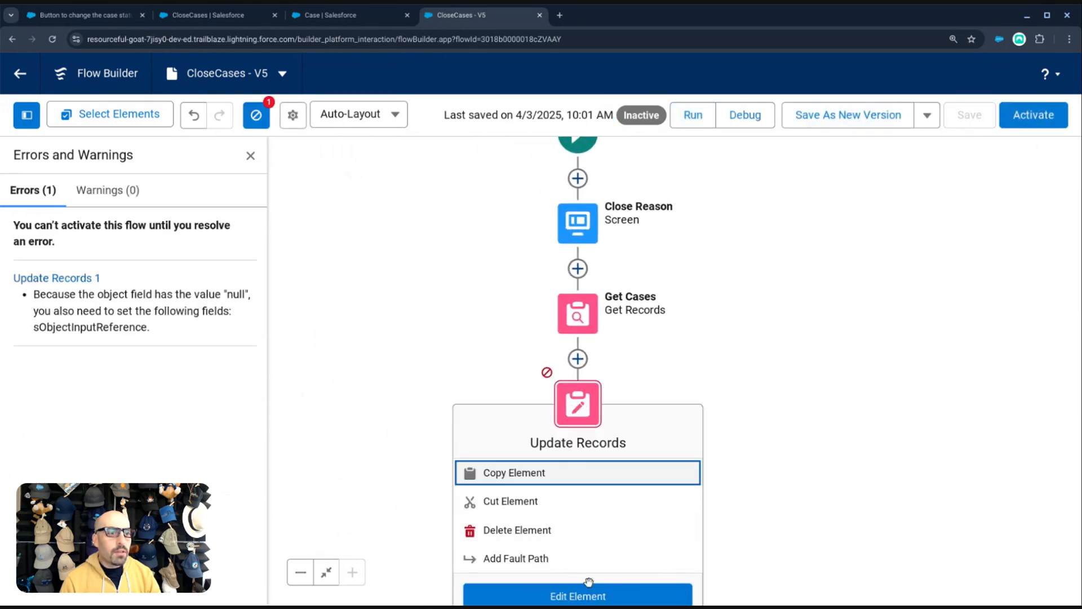
{"action": "left_click", "coordinate": [585, 595]}
{"action": "left_click", "coordinate": [541, 464]}
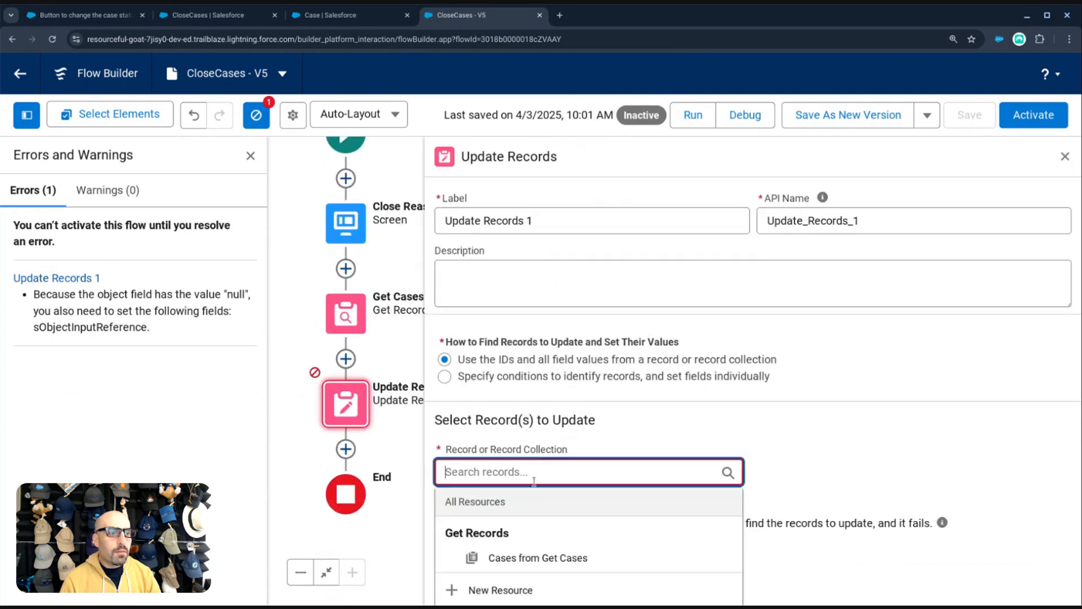
{"action": "left_click", "coordinate": [538, 558]}
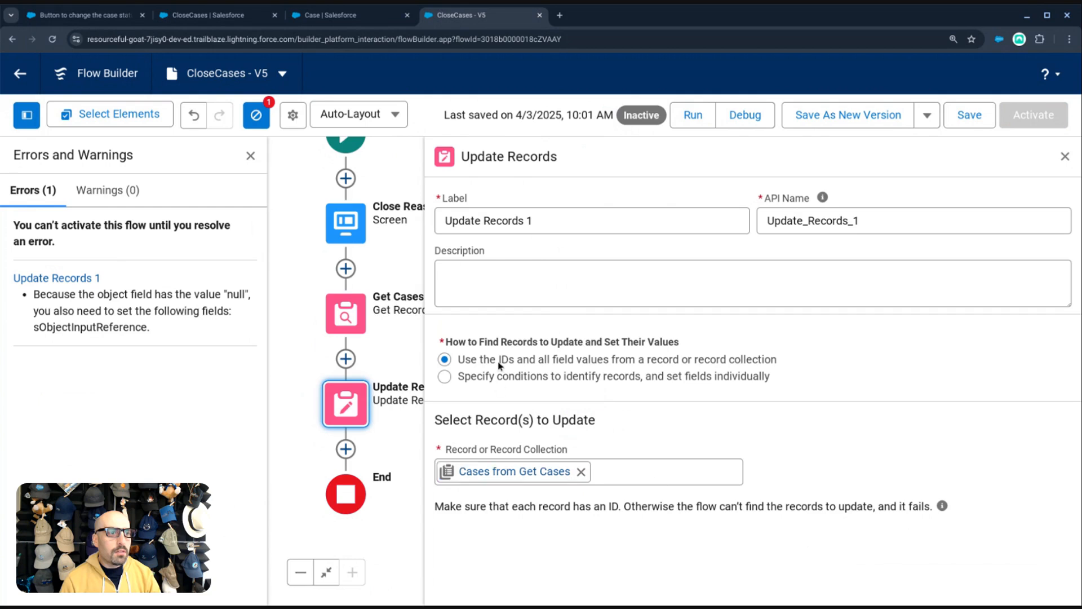
{"action": "left_click", "coordinate": [702, 379]}
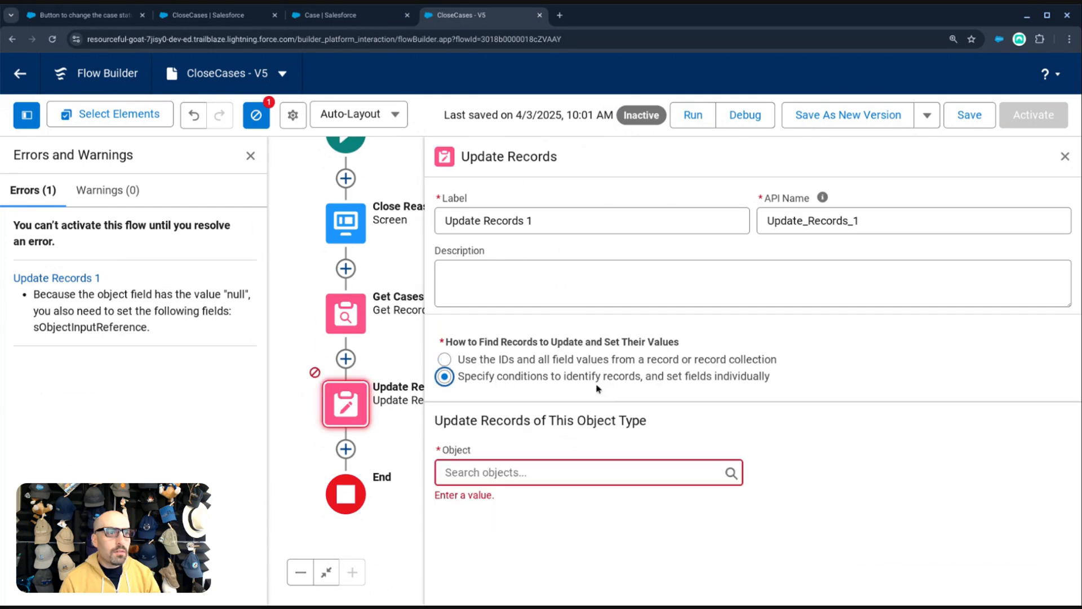
{"action": "left_click", "coordinate": [532, 474]}
{"action": "type", "text": "case"}
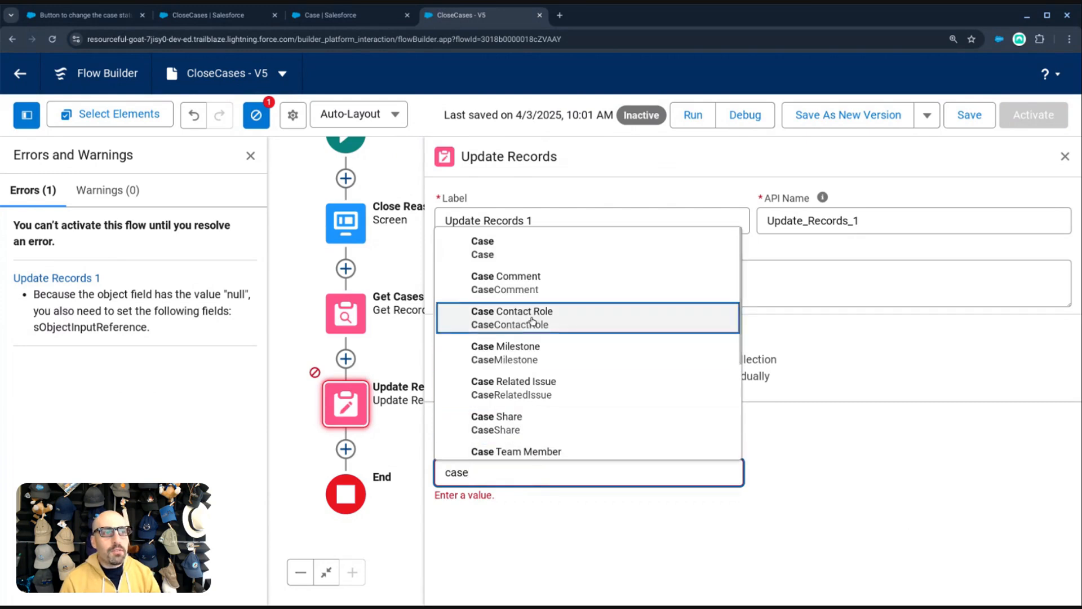
{"action": "left_click", "coordinate": [482, 247]}
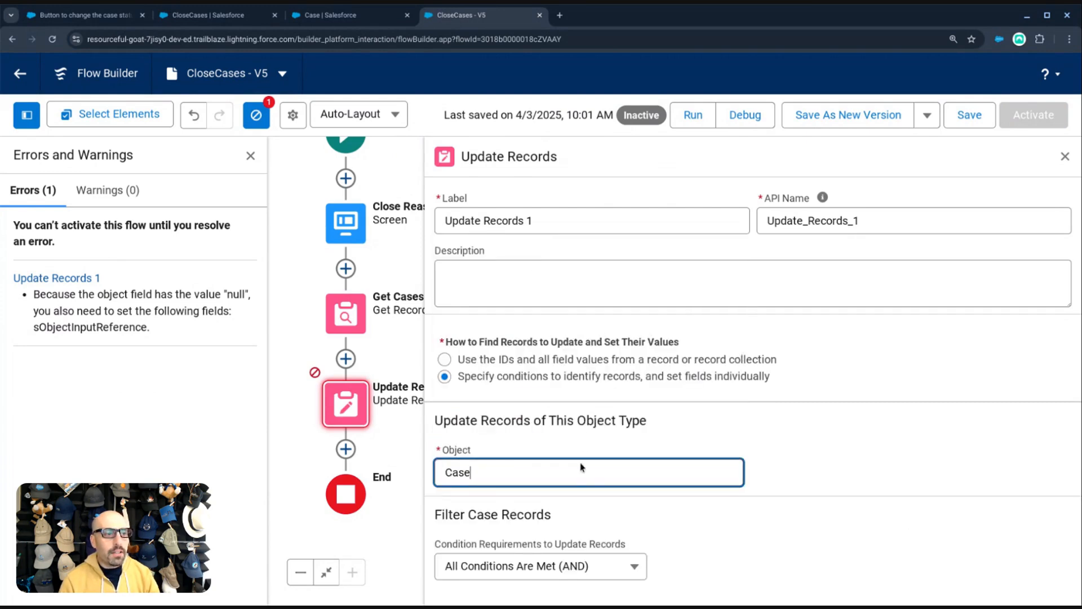
- Filter the Case records to update with the condition Id In the ids collection variable
{"action": "scroll", "coordinate": [624, 475], "scroll_direction": "down", "scroll_amount": 3}
{"action": "left_click", "coordinate": [597, 443]}
{"action": "type", "text": "ids"}
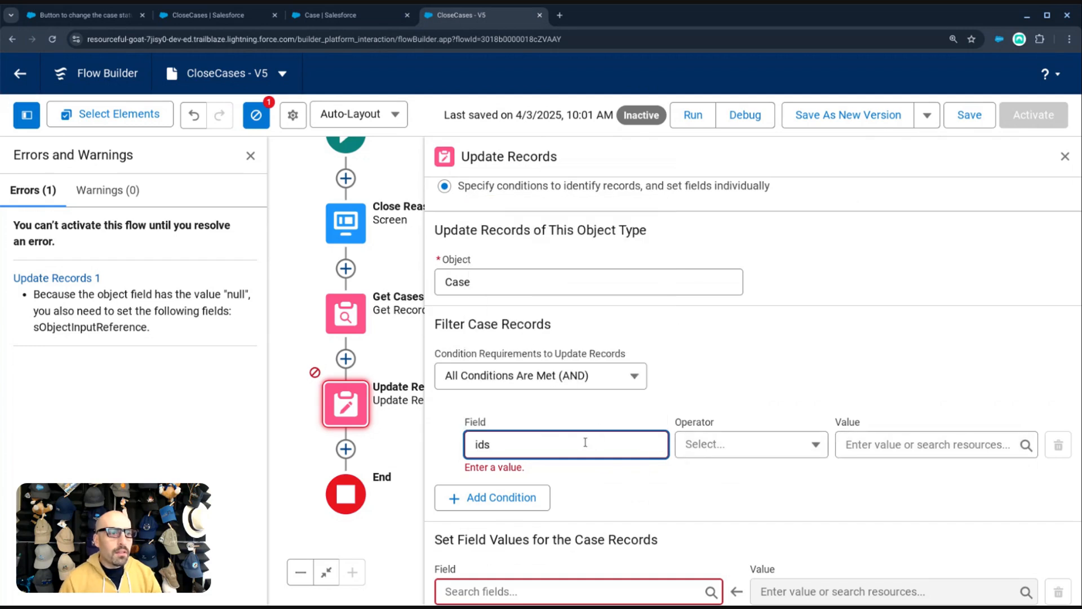
{"action": "key", "text": "BackSpace"}
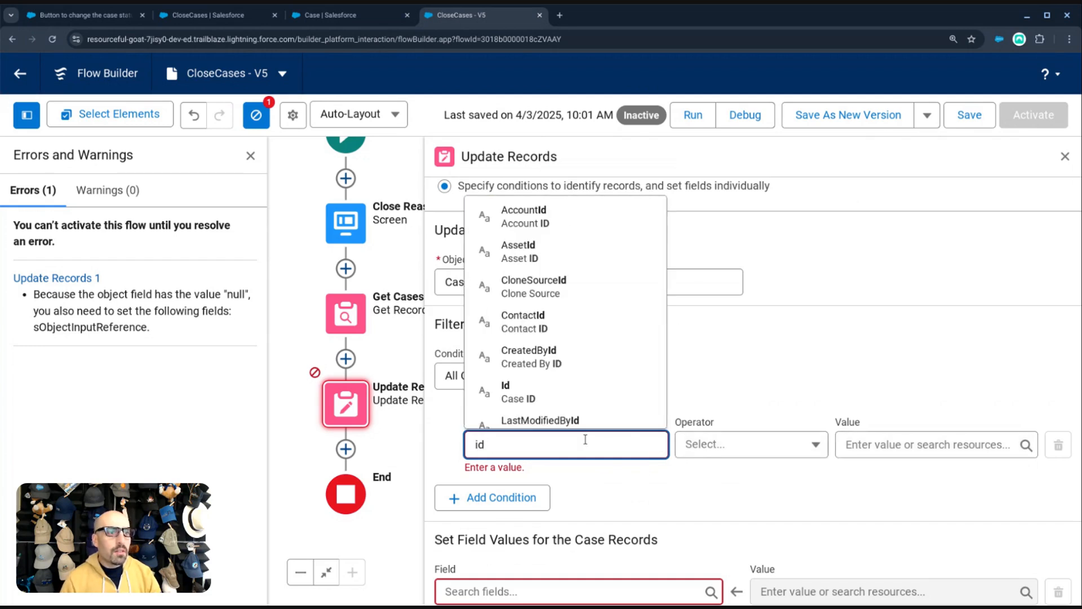
{"action": "left_click", "coordinate": [561, 382]}
{"action": "left_click", "coordinate": [876, 447]}
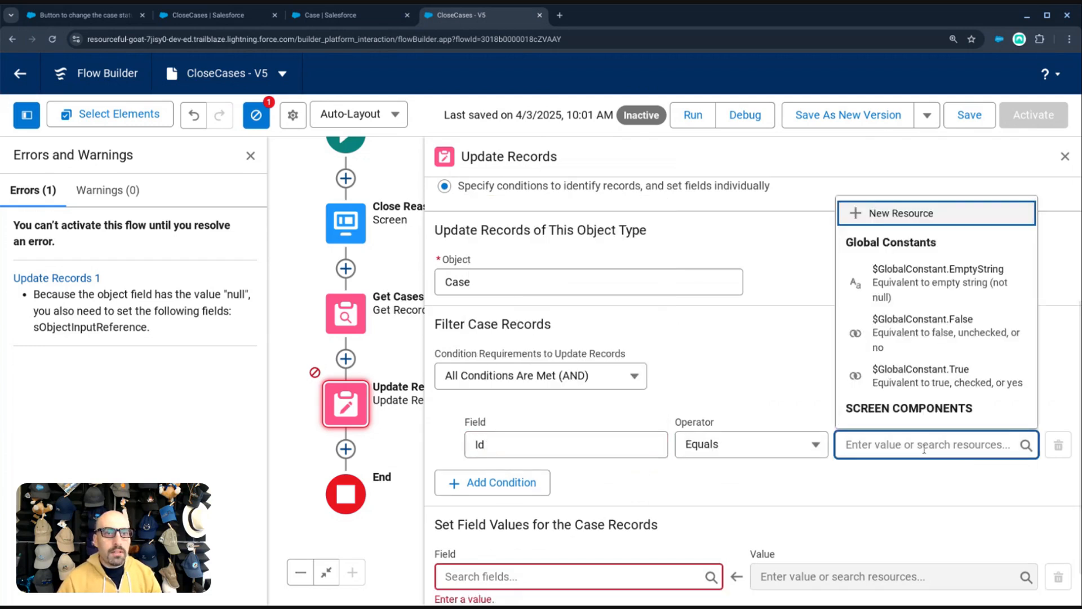
{"action": "type", "text": "ids"}
{"action": "left_click", "coordinate": [779, 449]}
{"action": "left_click", "coordinate": [766, 385]}
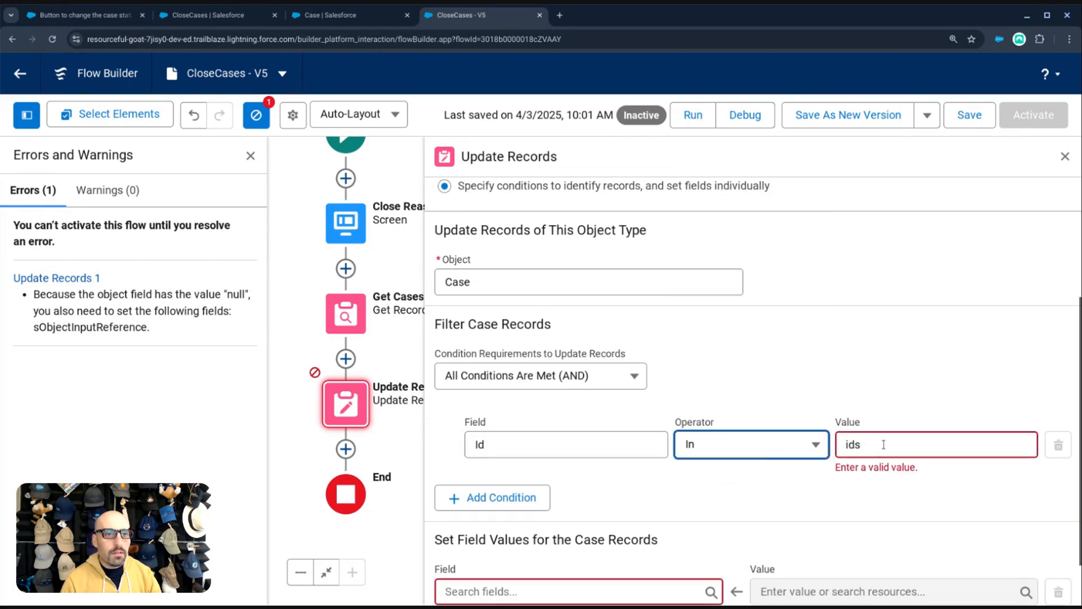
{"action": "left_click", "coordinate": [883, 444]}
{"action": "left_click", "coordinate": [882, 402]}
- Set the Status field of the updated Case records to the picklist value Closed
{"action": "scroll", "coordinate": [710, 504], "scroll_direction": "down", "scroll_amount": 1}
{"action": "left_click", "coordinate": [623, 527]}
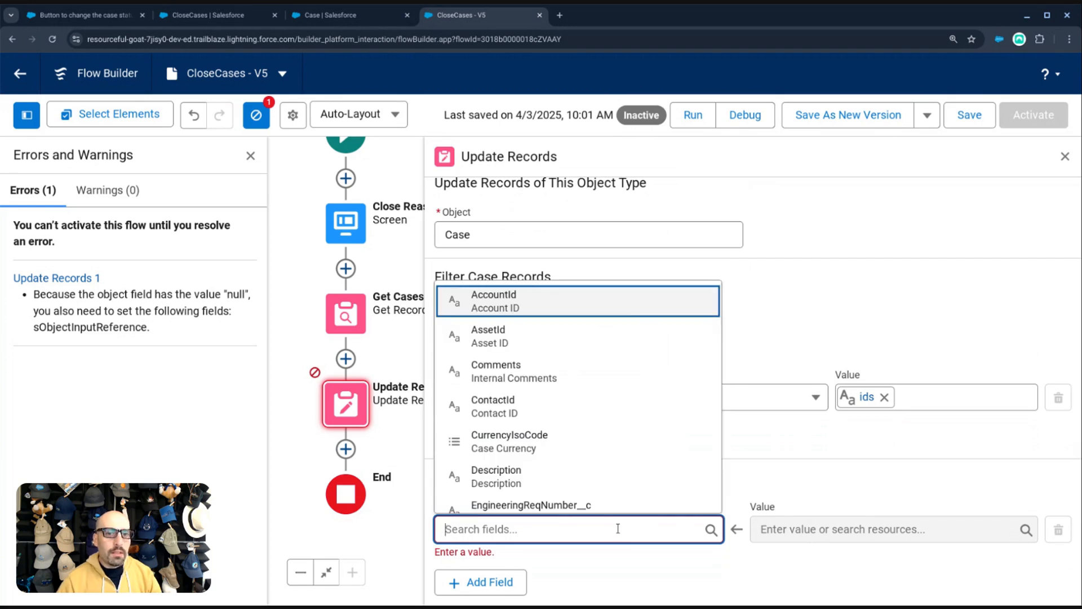
{"action": "type", "text": "stats"}
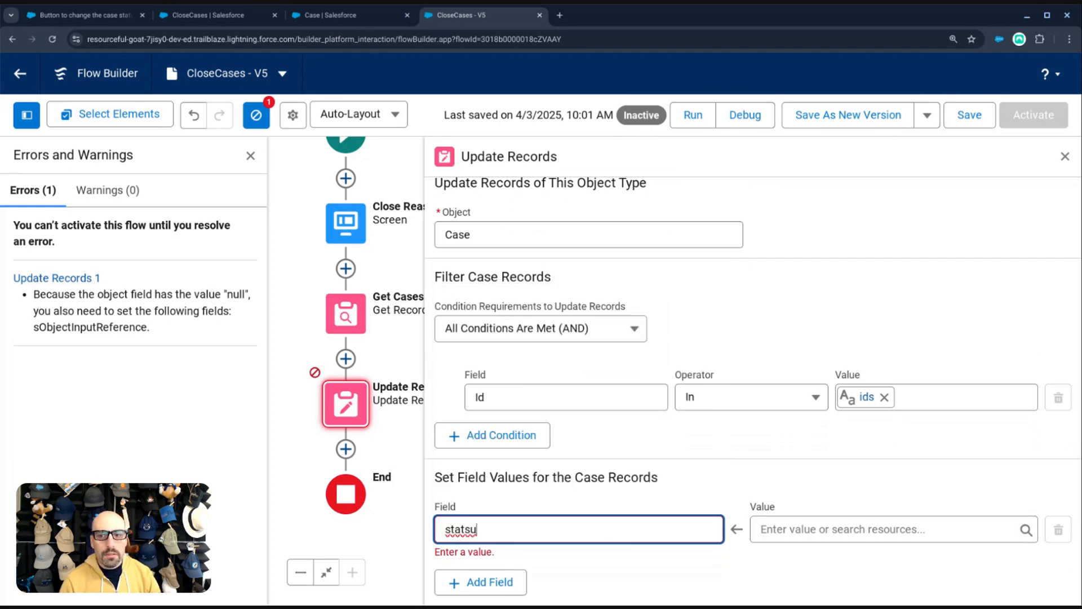
{"action": "type", "text": "u"}
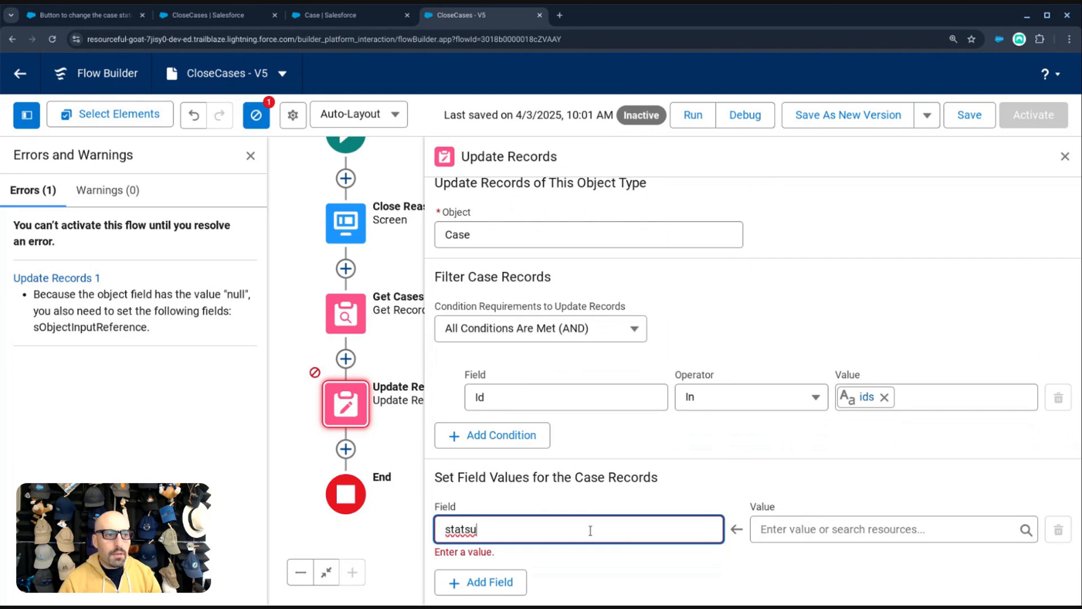
{"action": "key", "text": "BackSpace"}
{"action": "key", "text": "BackSpace"}
{"action": "type", "text": "us"}
{"action": "left_click", "coordinate": [580, 489]}
{"action": "left_click", "coordinate": [807, 533]}
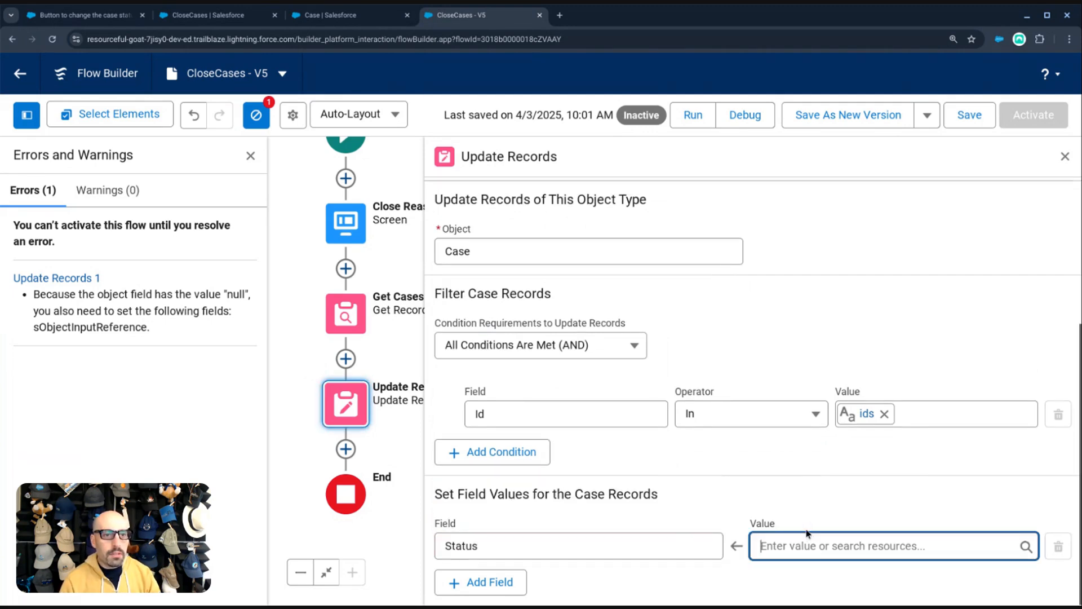
{"action": "left_click", "coordinate": [1028, 546]}
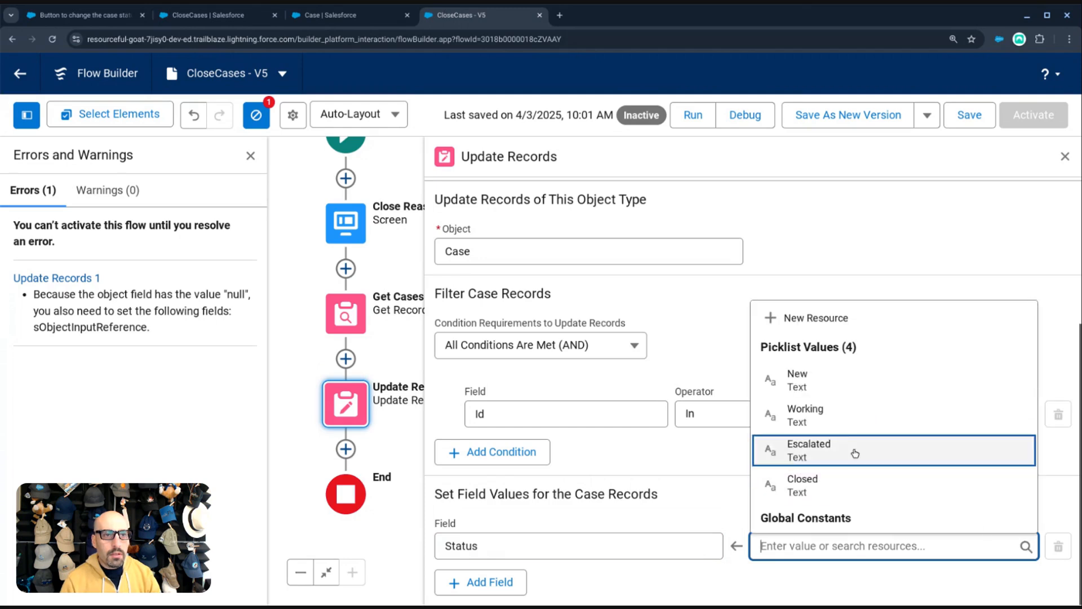
{"action": "scroll", "coordinate": [842, 401], "scroll_direction": "down", "scroll_amount": 1}
{"action": "left_click", "coordinate": [831, 460]}
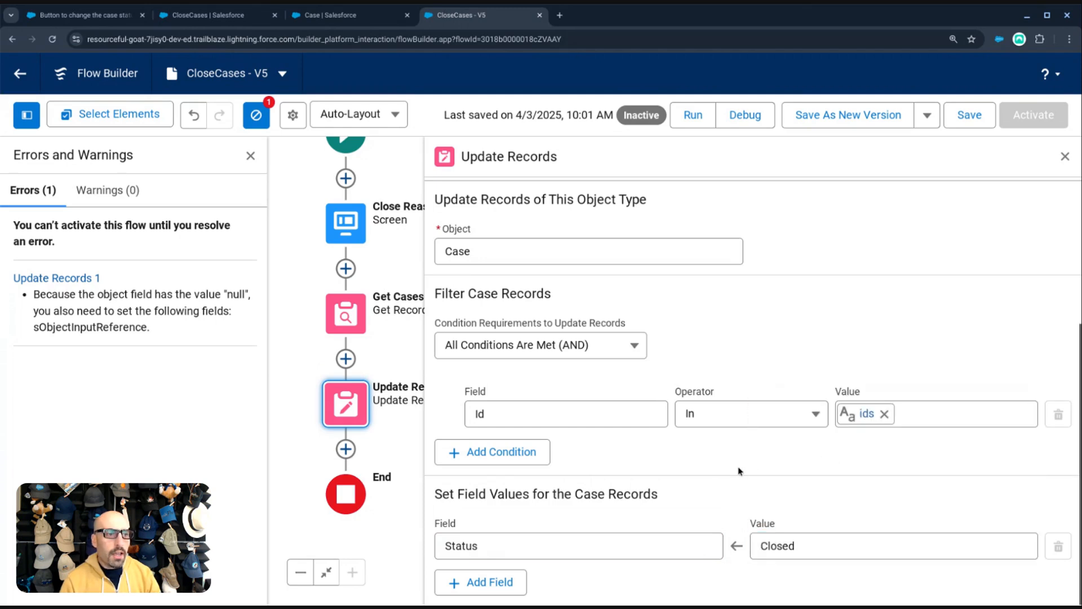
- Add a second field assignment that sets the Case Description to CloseReasonValue, and finish editing Update Records 1
{"action": "left_click", "coordinate": [486, 582]}
{"action": "scroll", "coordinate": [539, 432], "scroll_direction": "down", "scroll_amount": 1}
{"action": "left_click", "coordinate": [642, 523]}
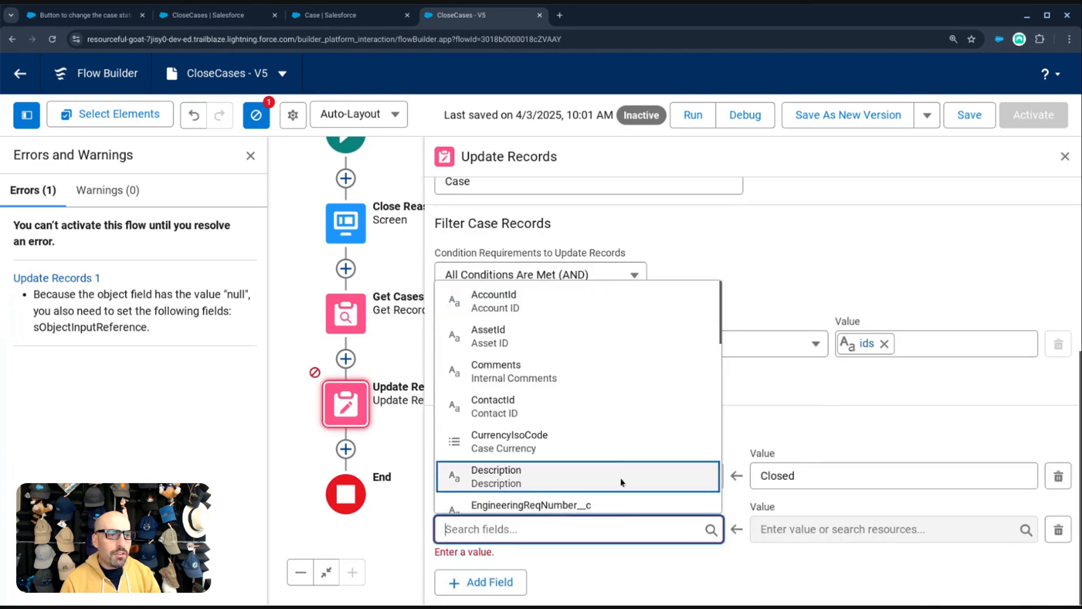
{"action": "scroll", "coordinate": [585, 360], "scroll_direction": "down", "scroll_amount": 2}
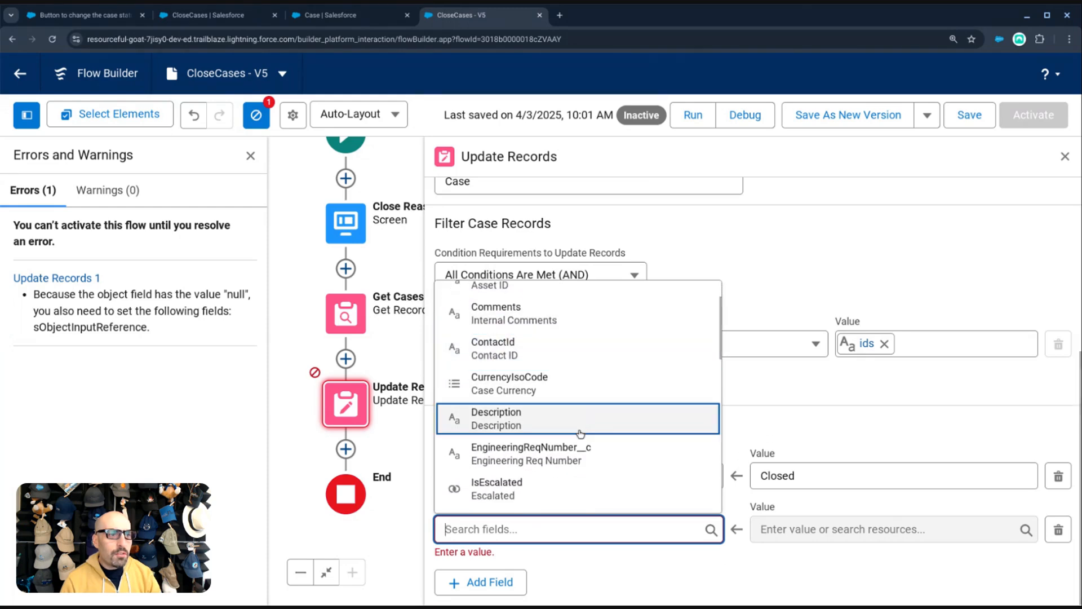
{"action": "left_click", "coordinate": [586, 420]}
{"action": "left_click", "coordinate": [806, 543]}
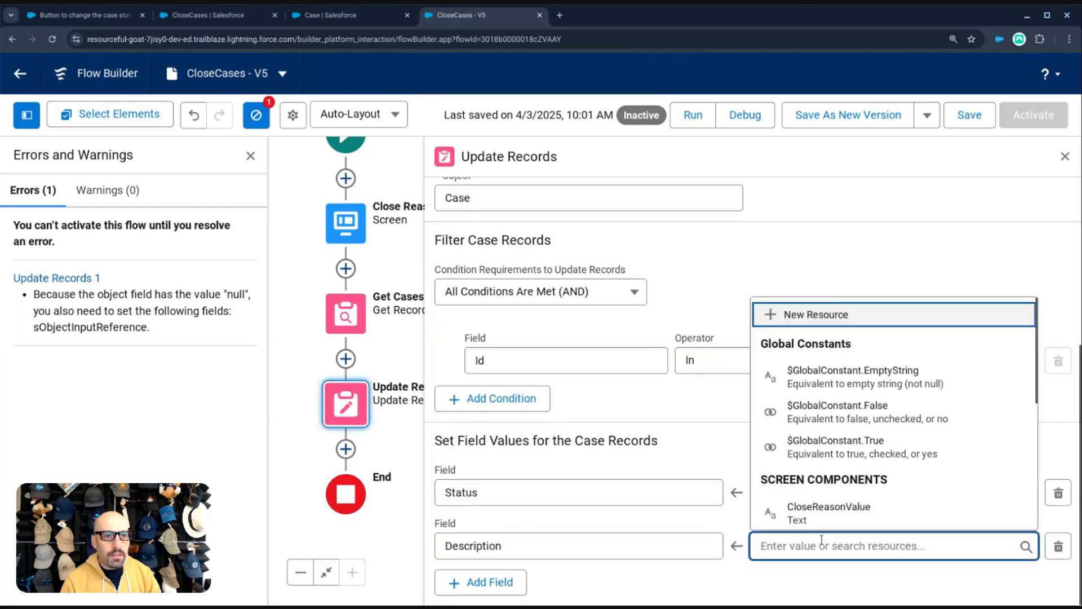
{"action": "left_click", "coordinate": [861, 511]}
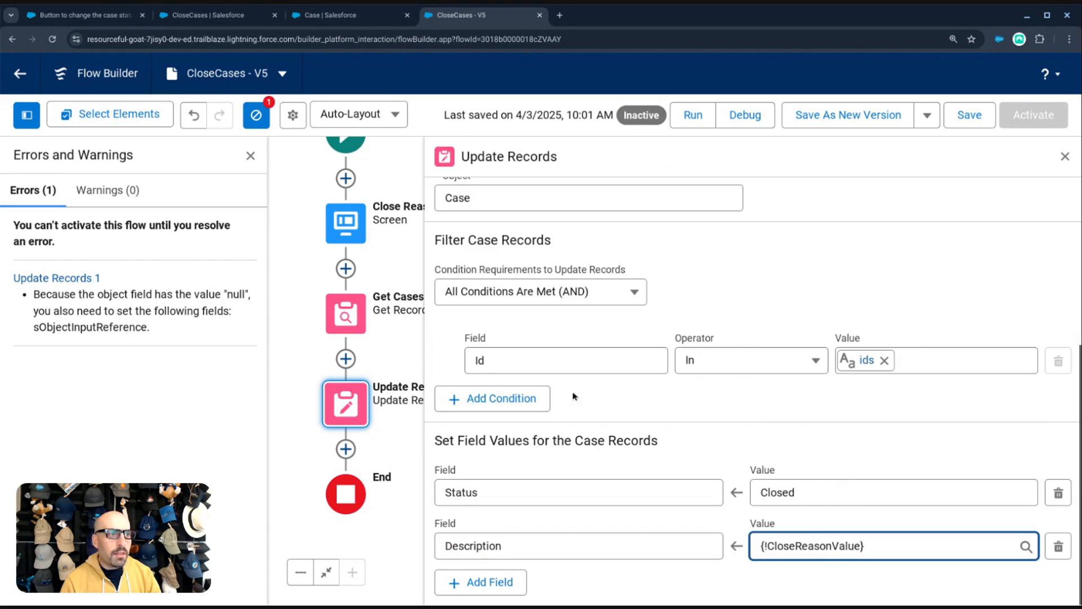
{"action": "left_click", "coordinate": [1065, 156]}
- Delete the Get Cases element from the flow and save the flow
{"action": "left_click", "coordinate": [437, 295]}
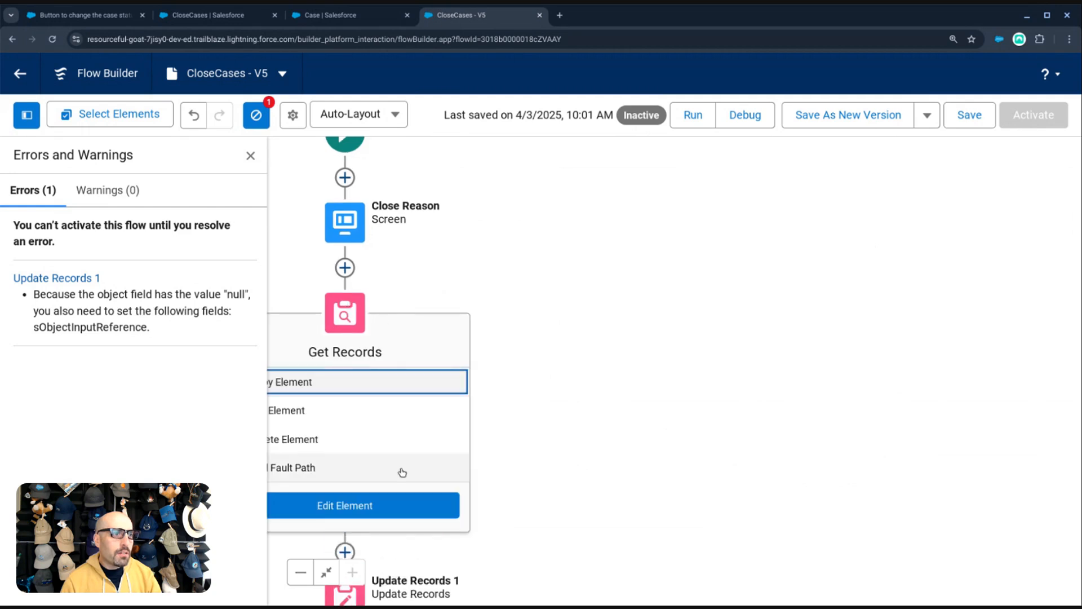
{"action": "left_click", "coordinate": [504, 437]}
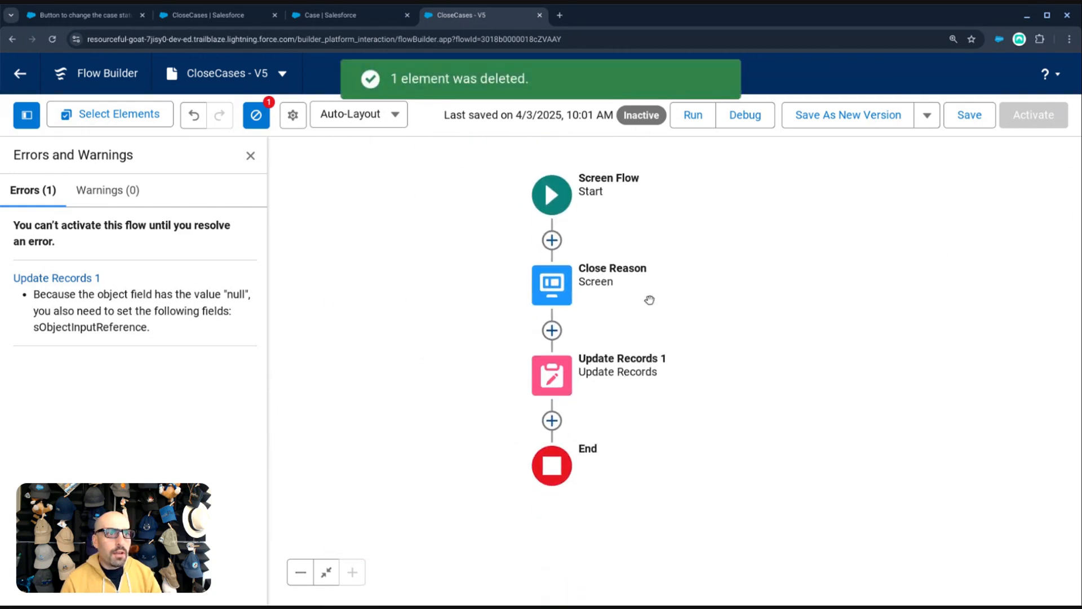
{"action": "left_click", "coordinate": [951, 117]}
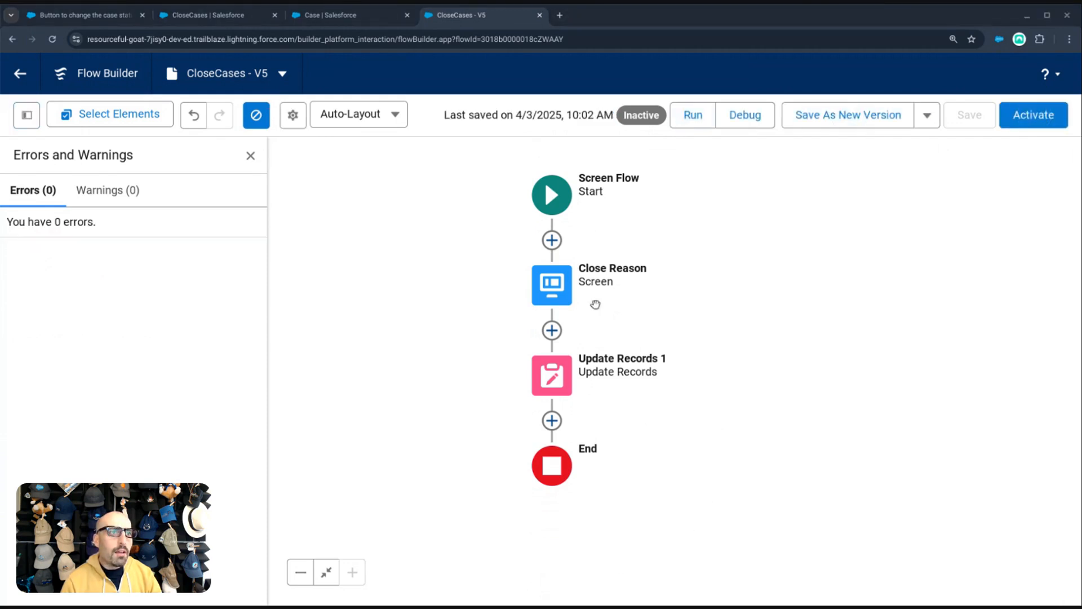
- Review the Close Reason screen and the Update Records 1 settings against the requirements in the Trailblazer Community post
{"action": "left_click", "coordinate": [555, 290]}
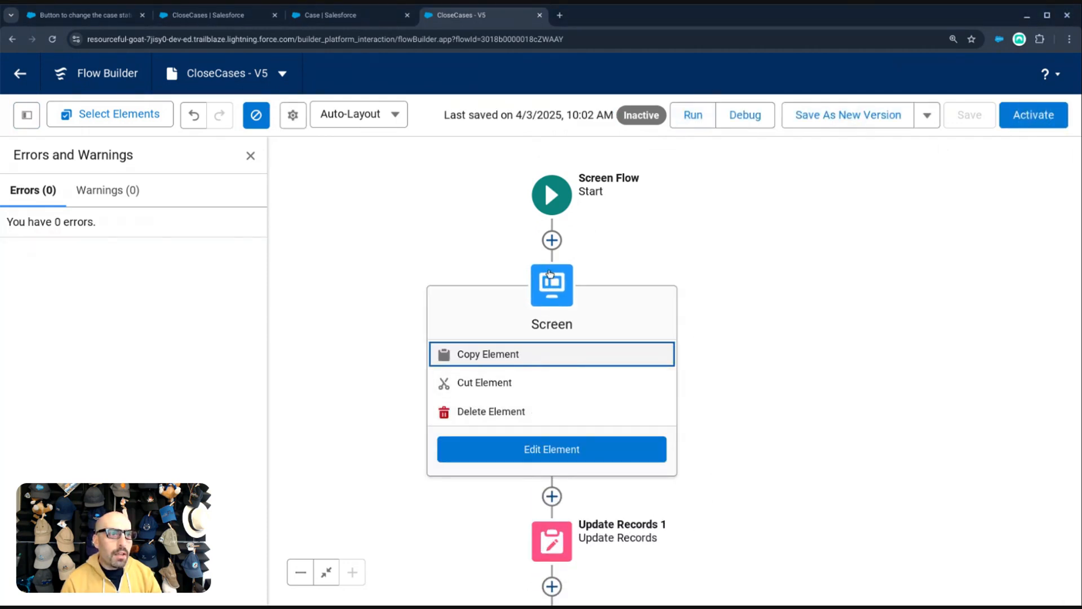
{"action": "left_click", "coordinate": [539, 449]}
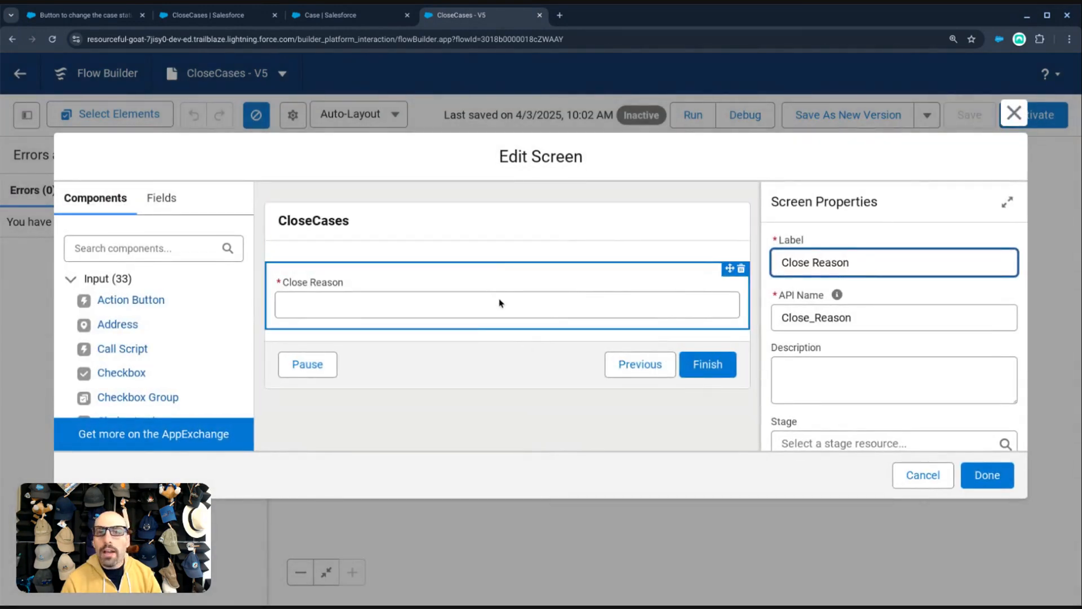
{"action": "left_click", "coordinate": [1013, 115]}
{"action": "left_click", "coordinate": [558, 373]}
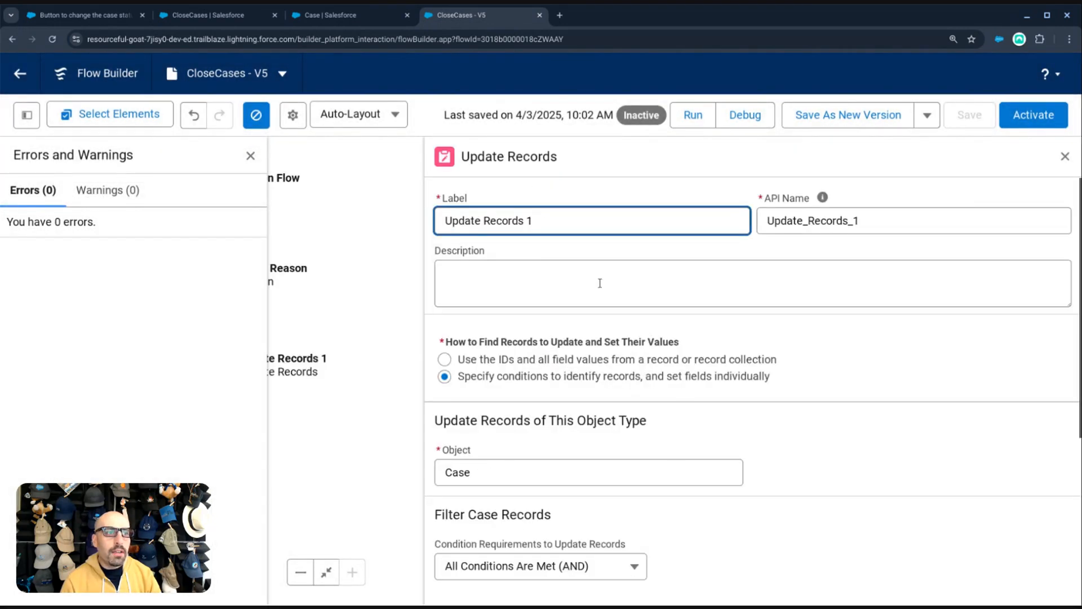
{"action": "scroll", "coordinate": [600, 283], "scroll_direction": "down", "scroll_amount": 5}
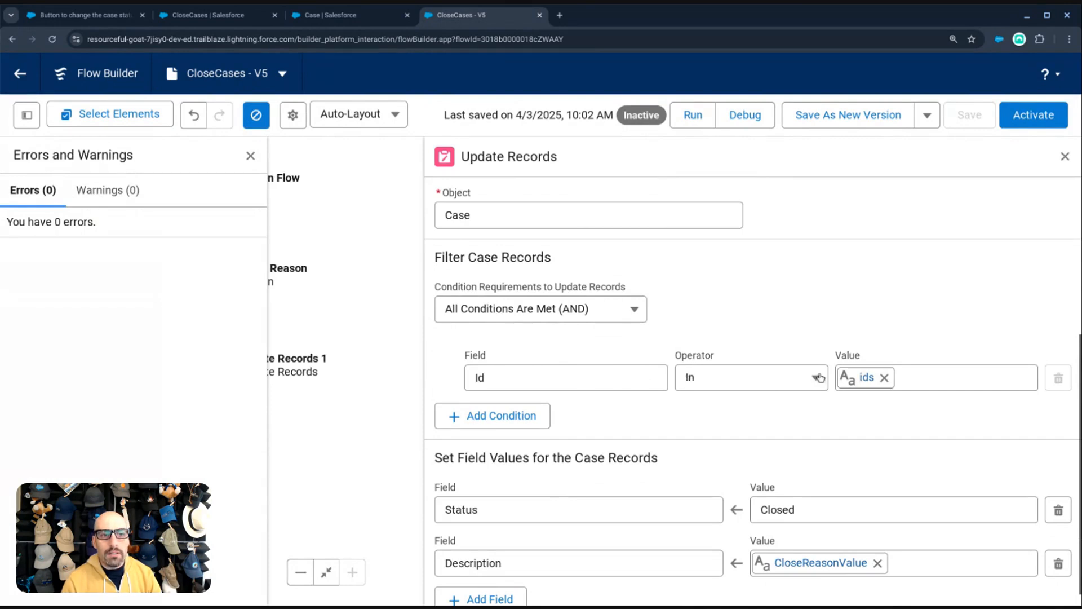
{"action": "scroll", "coordinate": [730, 390], "scroll_direction": "down", "scroll_amount": 1}
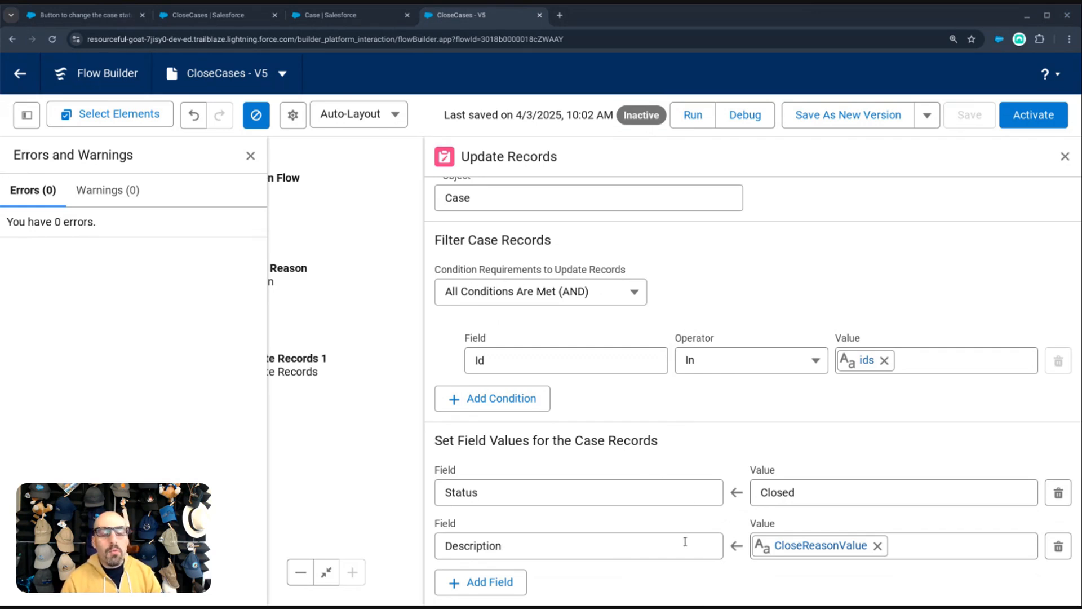
{"action": "left_click", "coordinate": [106, 19]}
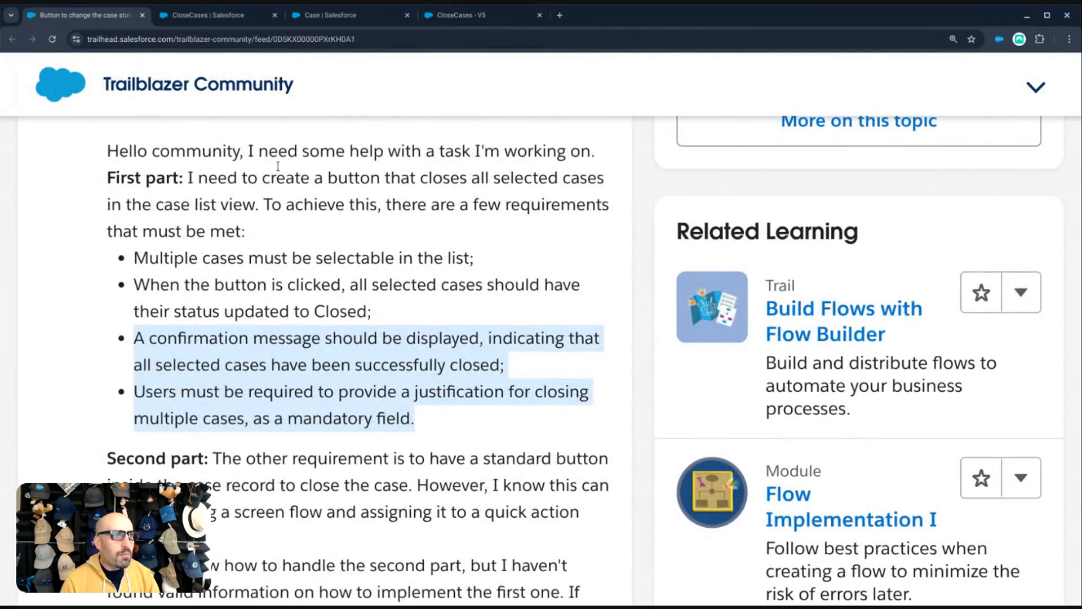
{"action": "left_click", "coordinate": [471, 19]}
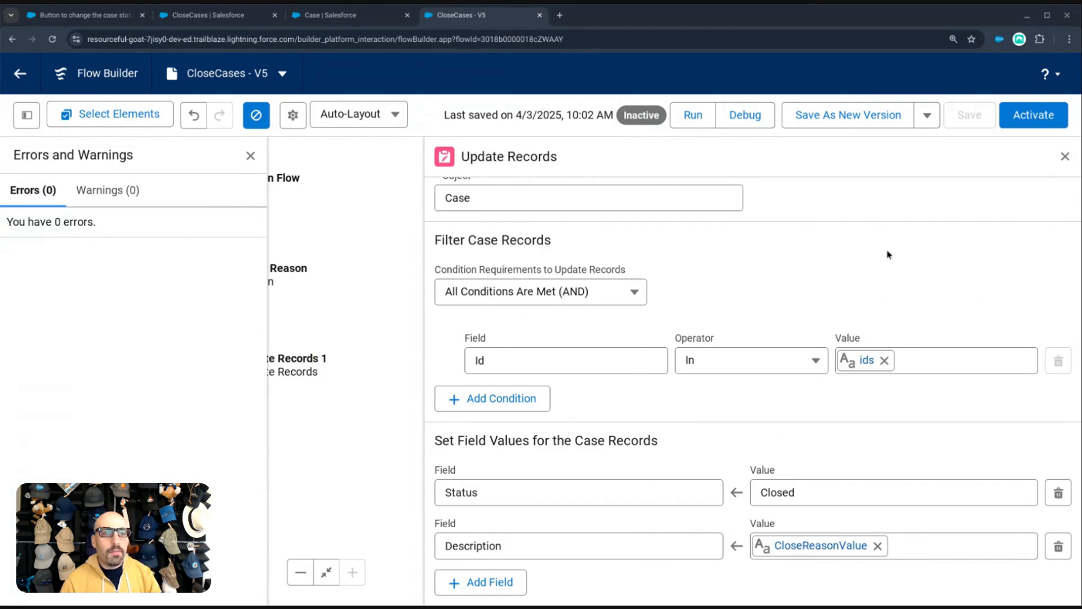
- Save the CloseCases flow as a new version, activate it, and close the Update Records settings
{"action": "left_click", "coordinate": [859, 117]}
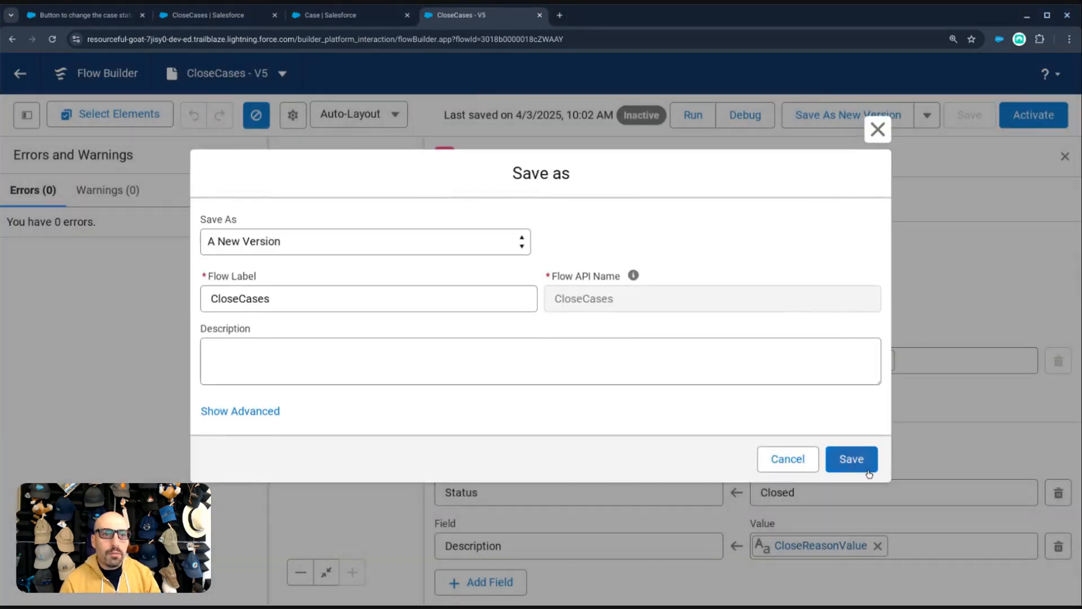
{"action": "left_click", "coordinate": [868, 472]}
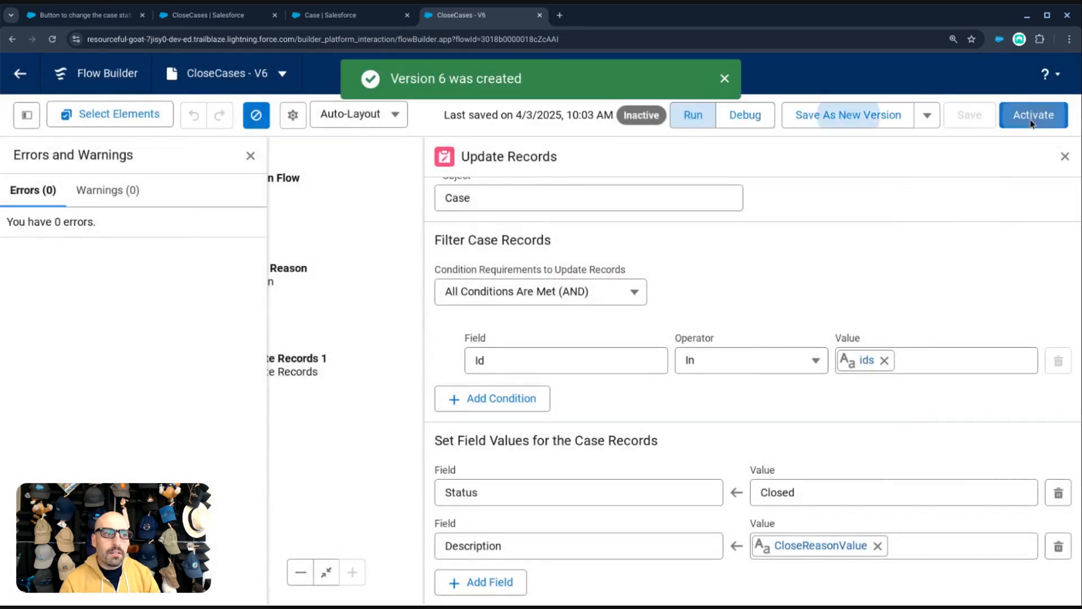
{"action": "left_click", "coordinate": [1030, 125]}
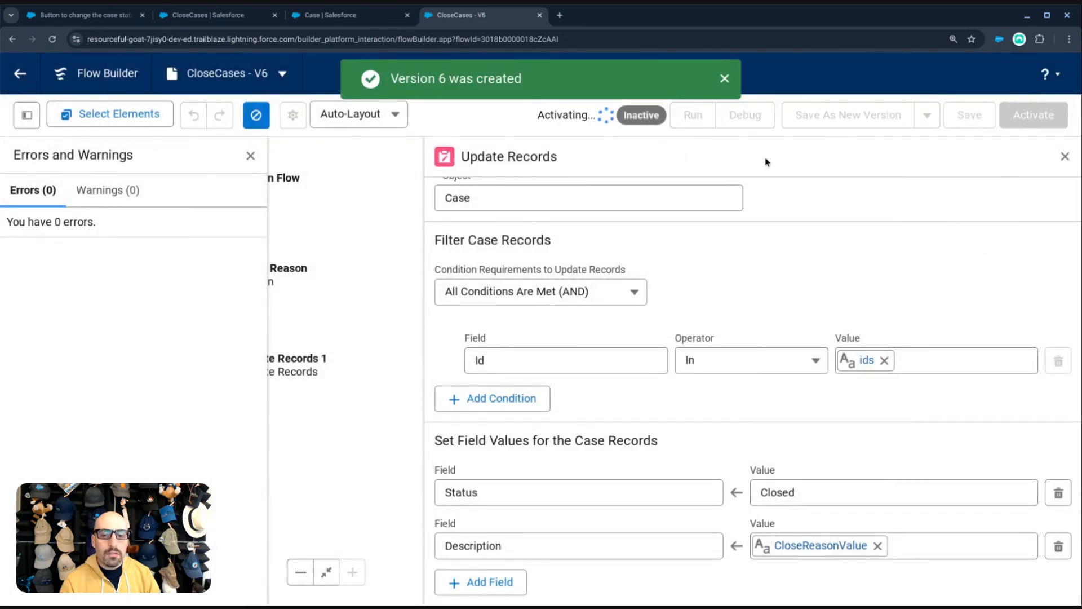
{"action": "left_click", "coordinate": [724, 134]}
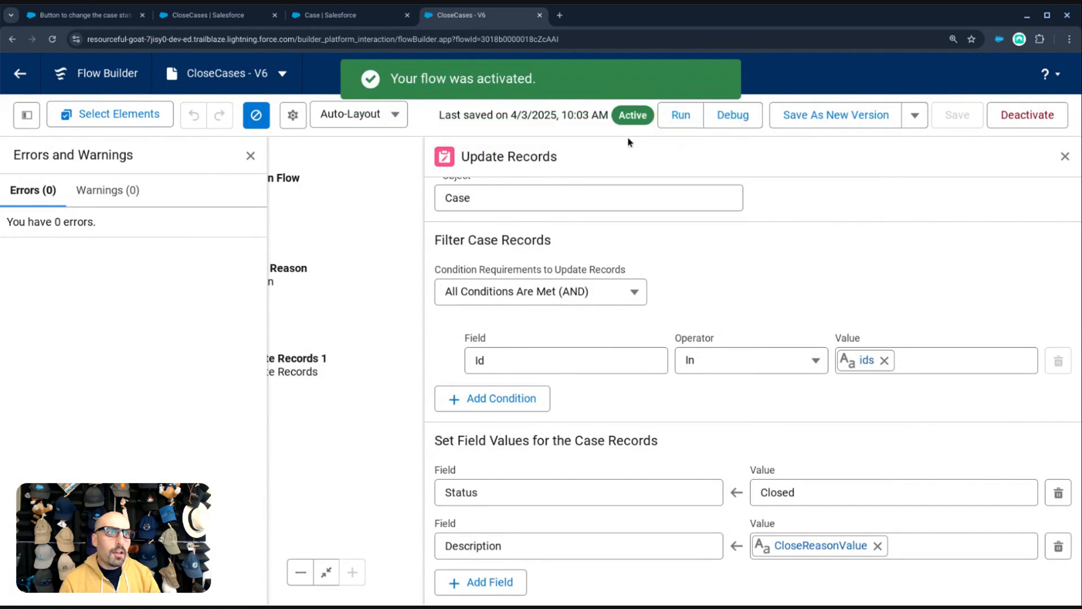
{"action": "left_click", "coordinate": [1065, 156]}
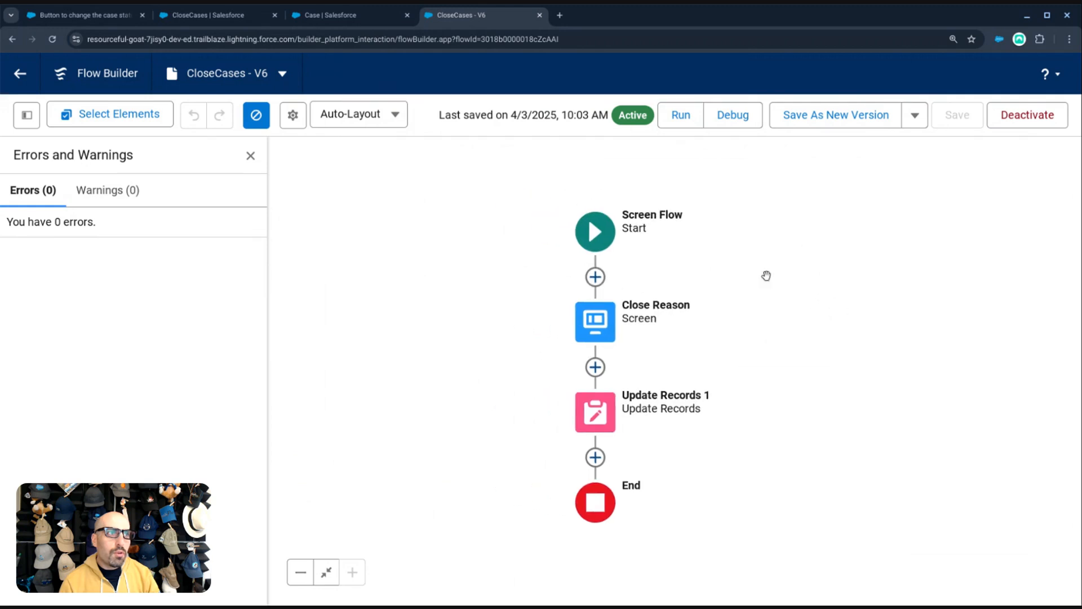
- Run Close Cases on Case #11 and Case #10 from All Open Cases, with the close reason "To Test out a flow"
{"action": "left_click", "coordinate": [198, 16]}
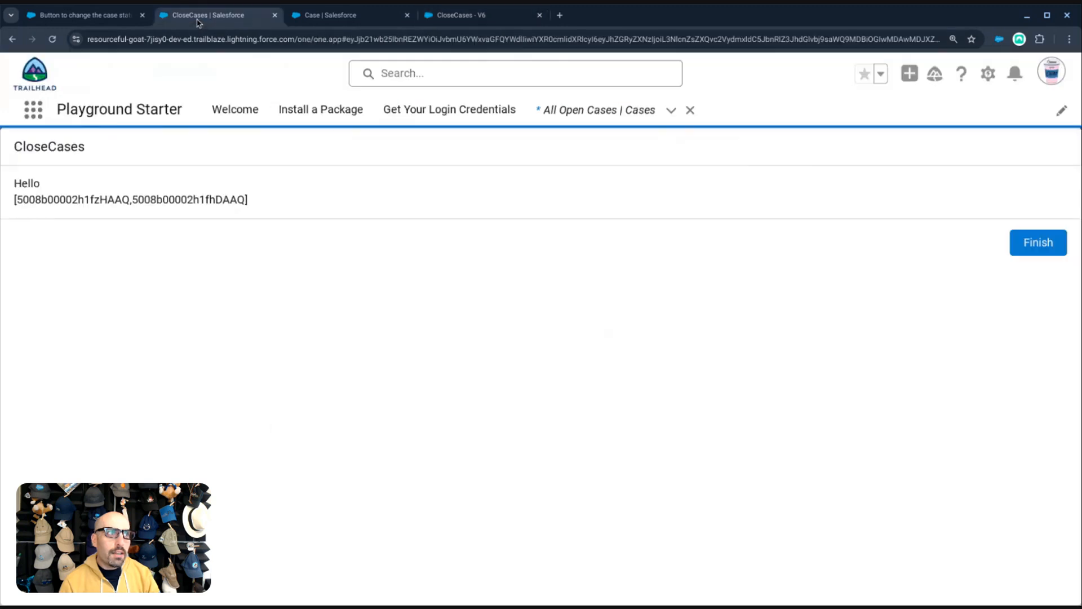
{"action": "left_click", "coordinate": [14, 39]}
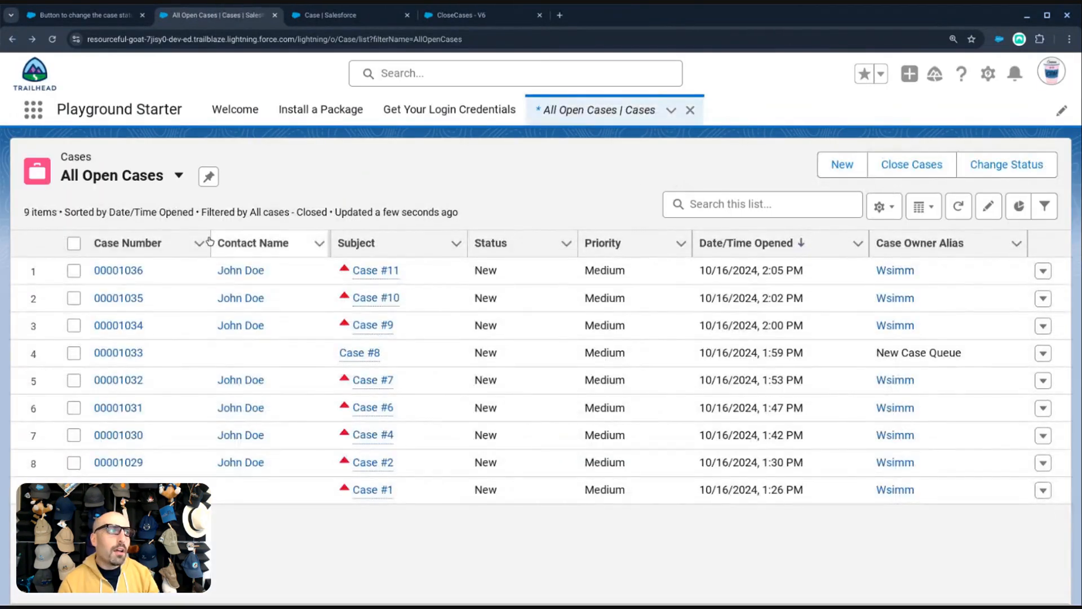
{"action": "left_click", "coordinate": [74, 270]}
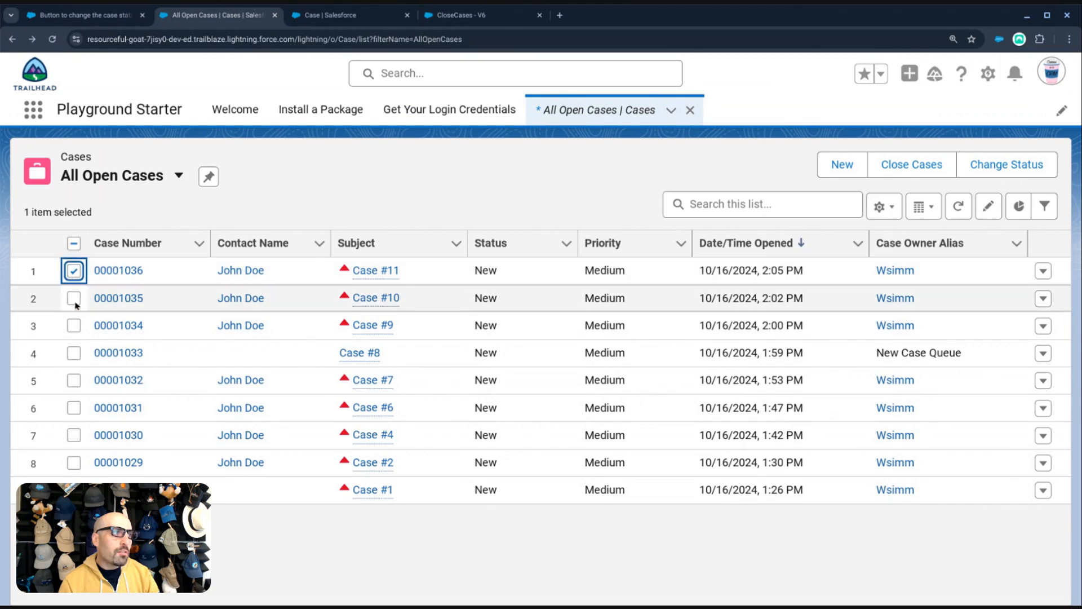
{"action": "left_click", "coordinate": [74, 298]}
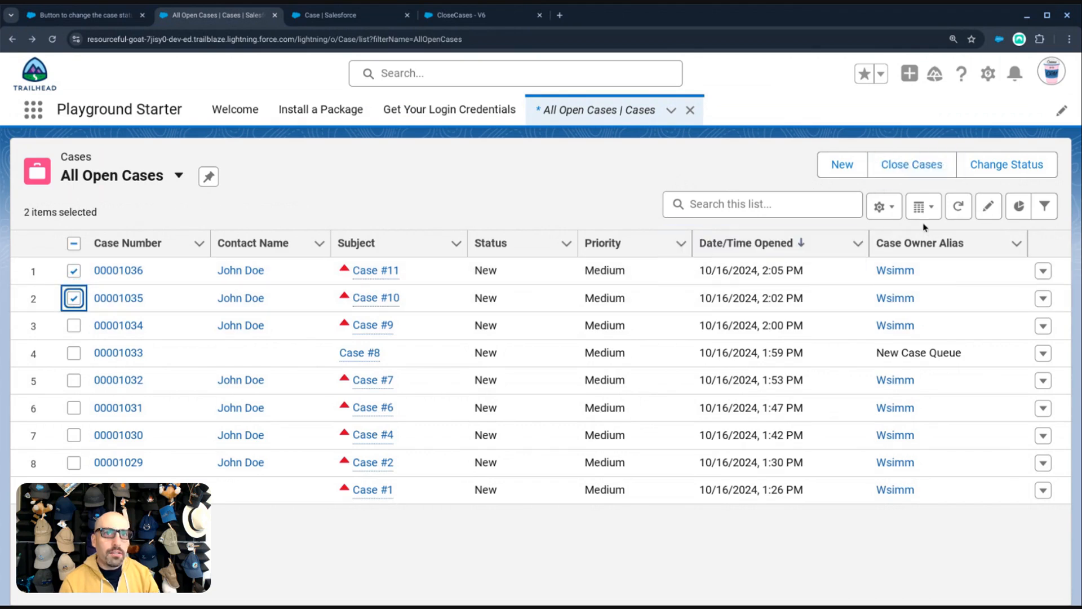
{"action": "left_click", "coordinate": [911, 164]}
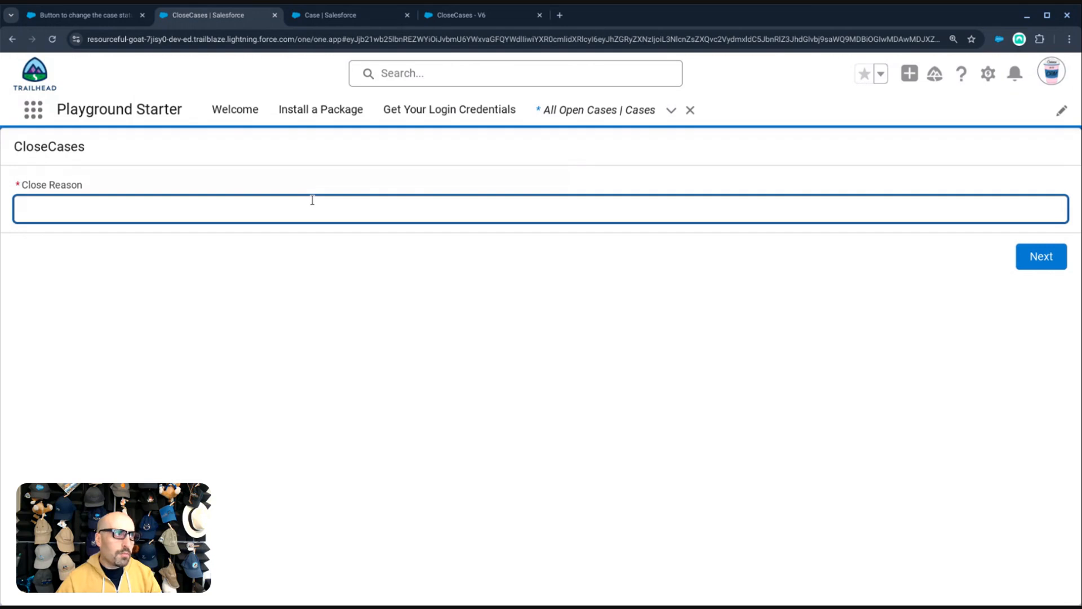
{"action": "type", "text": "Test out a flow"}
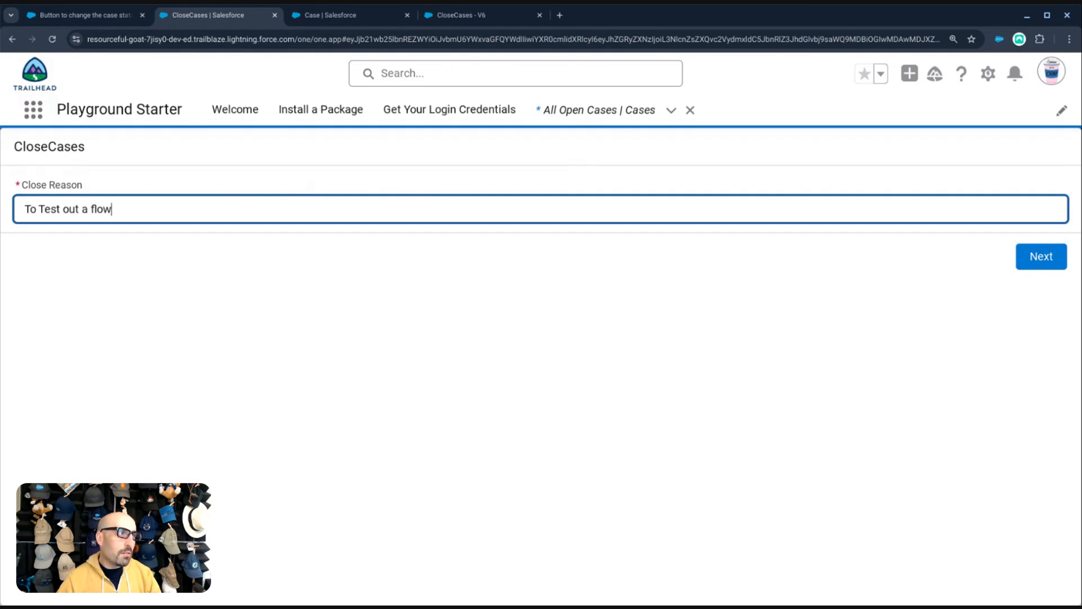
{"action": "left_click", "coordinate": [1041, 257]}
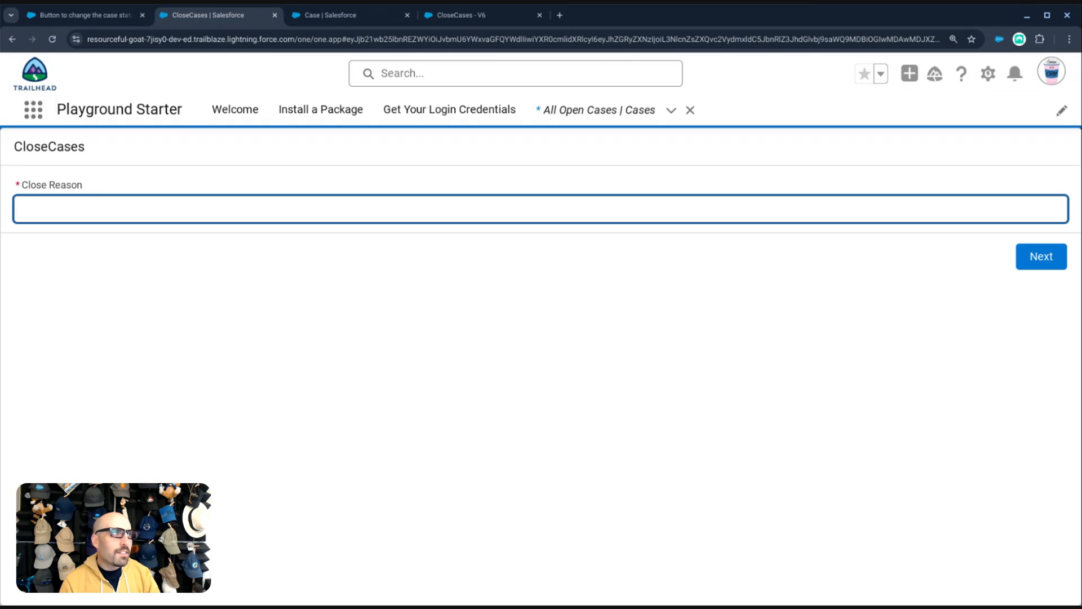
- Review the Close Reason screen element in the CloseCases flow without changing it
{"action": "left_click", "coordinate": [677, 265]}
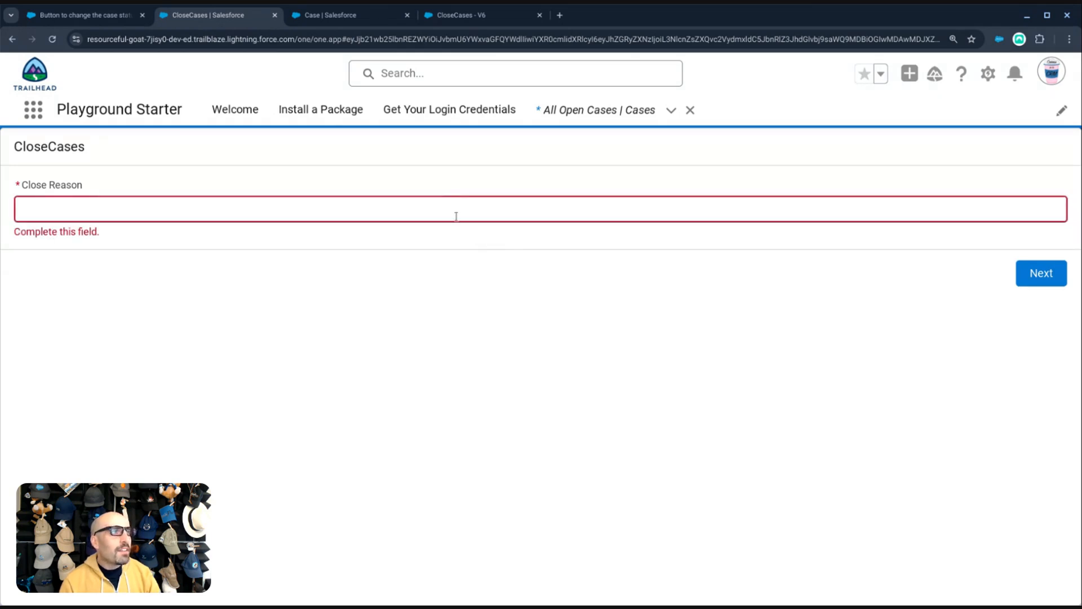
{"action": "left_click", "coordinate": [352, 15]}
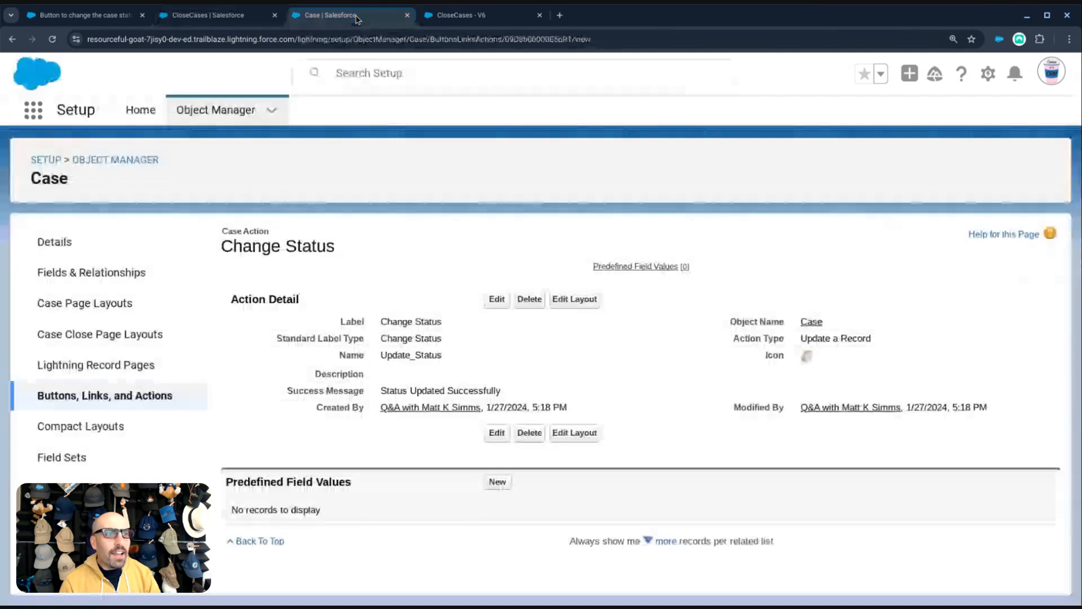
{"action": "left_click", "coordinate": [468, 17]}
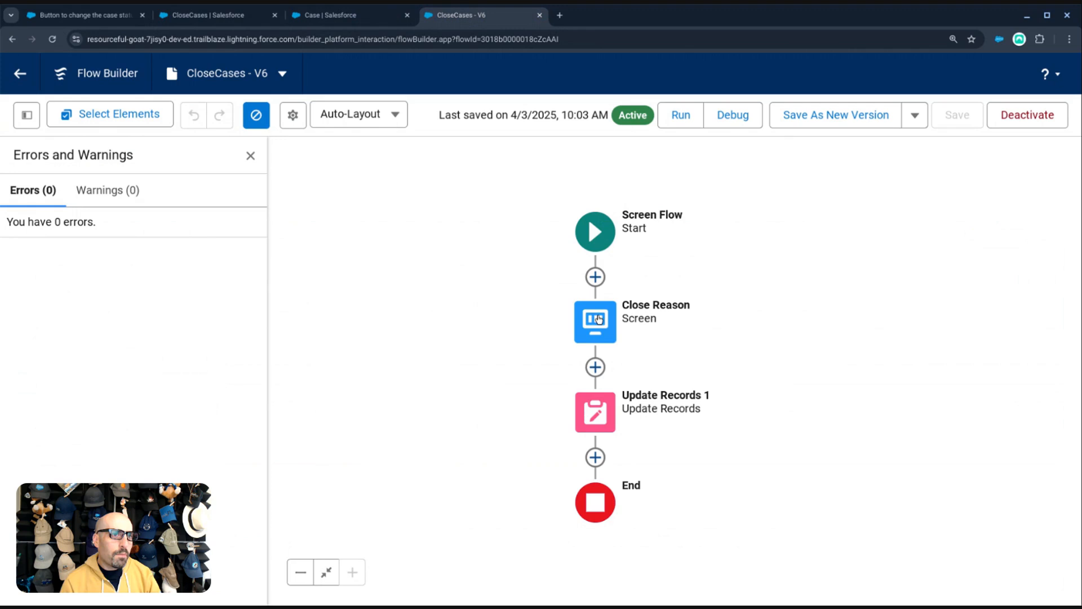
{"action": "left_click", "coordinate": [596, 325]}
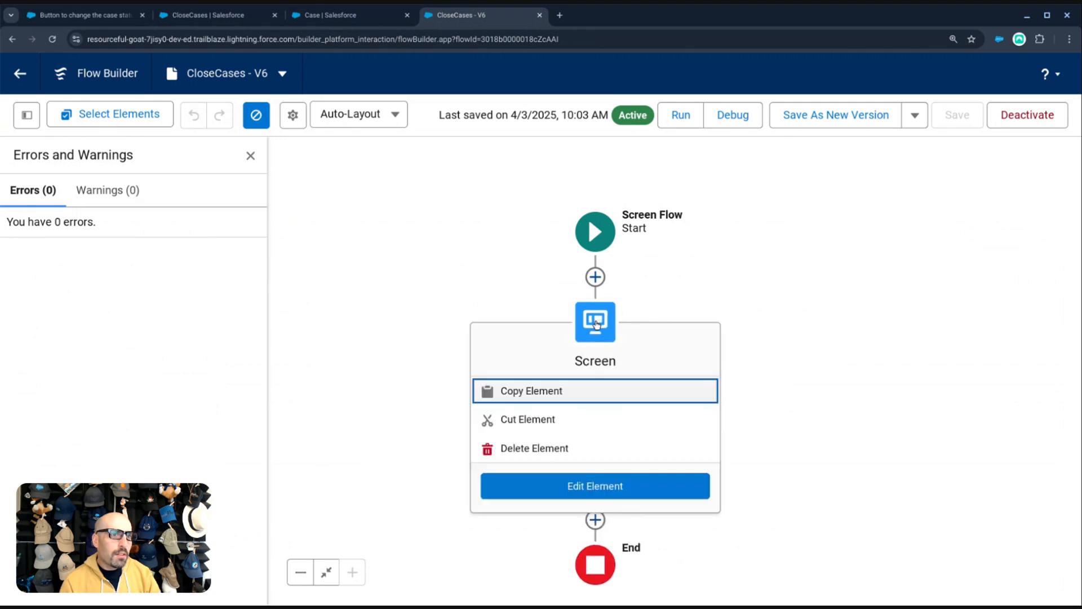
{"action": "left_click", "coordinate": [593, 486]}
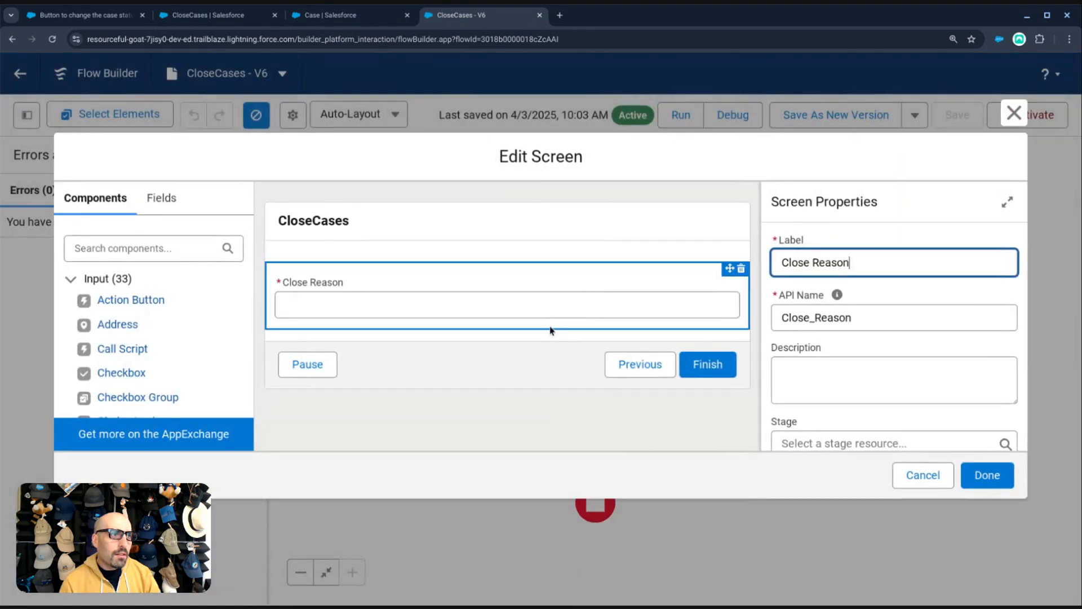
{"action": "left_click", "coordinate": [1014, 114]}
- Return to the case list, switch to the All Closed Cases view, and sort it by Date/Time Opened
{"action": "left_click", "coordinate": [189, 17]}
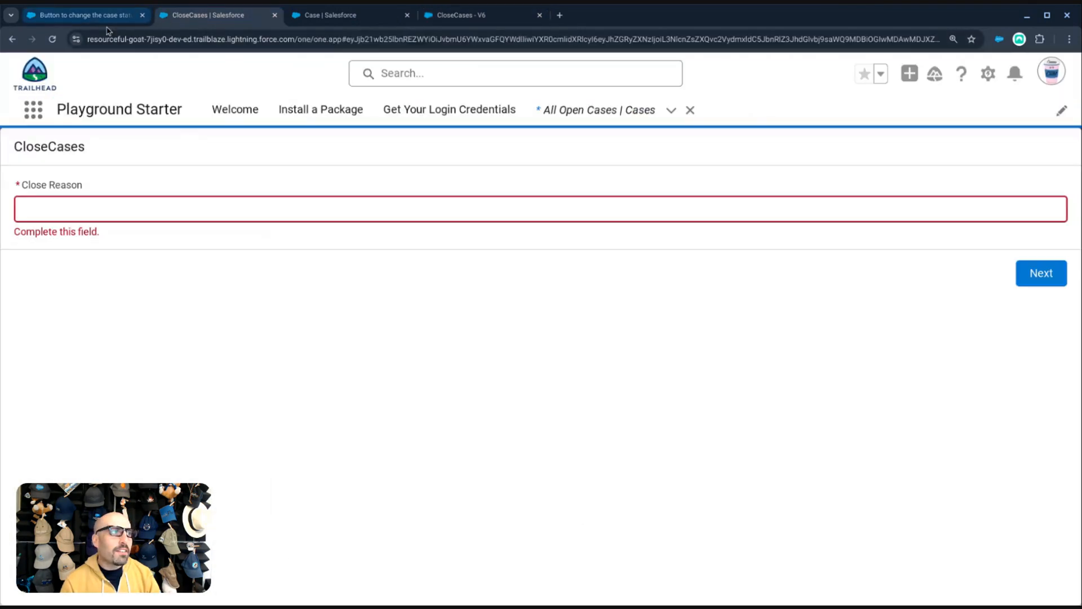
{"action": "left_click", "coordinate": [13, 38]}
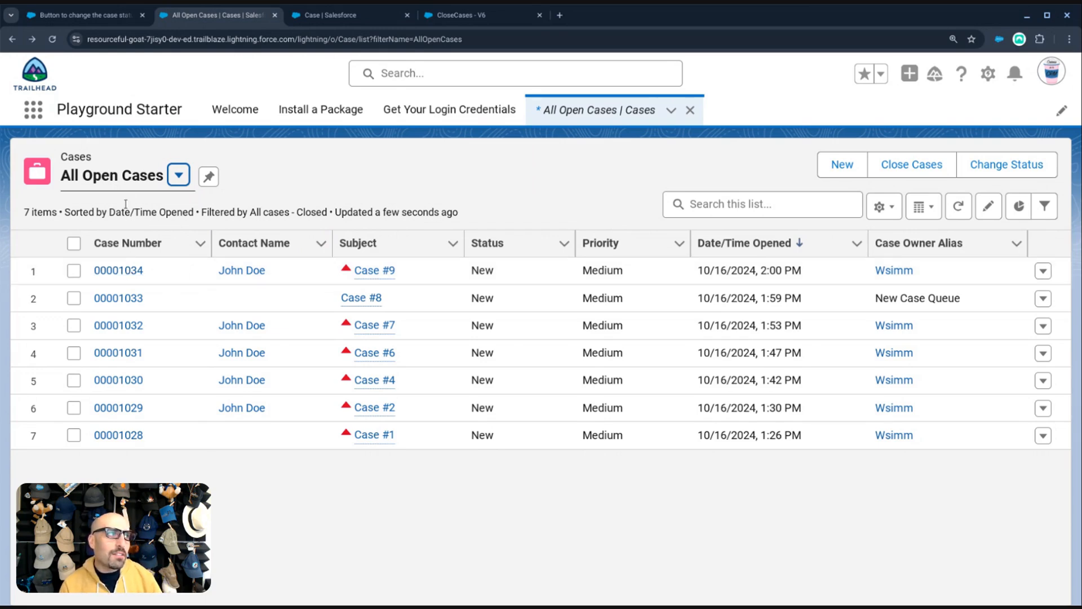
{"action": "left_click", "coordinate": [179, 176]}
{"action": "left_click", "coordinate": [121, 238]}
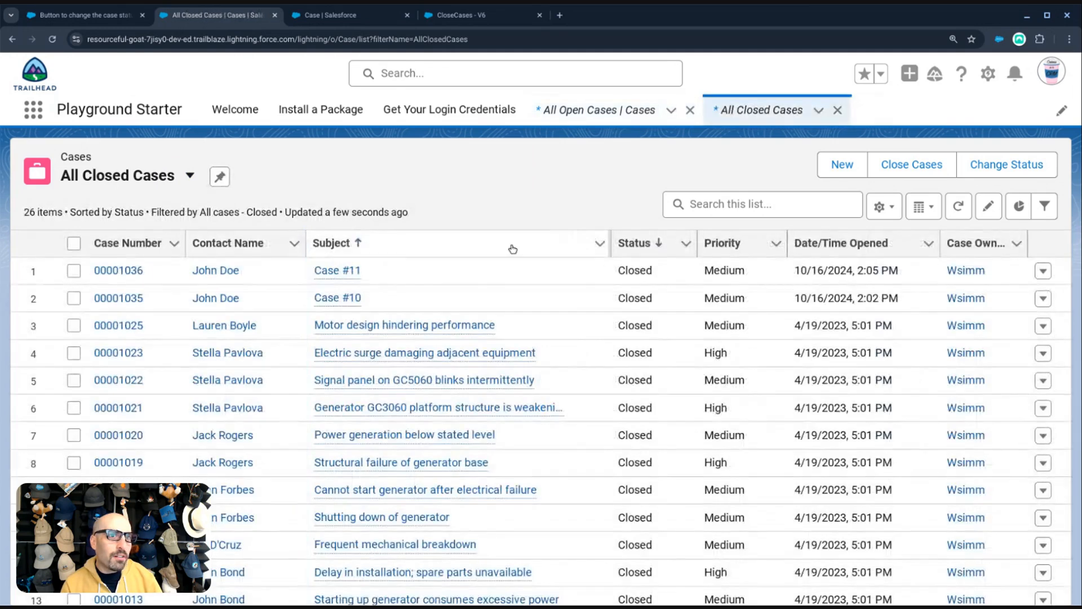
{"action": "left_click", "coordinate": [806, 243]}
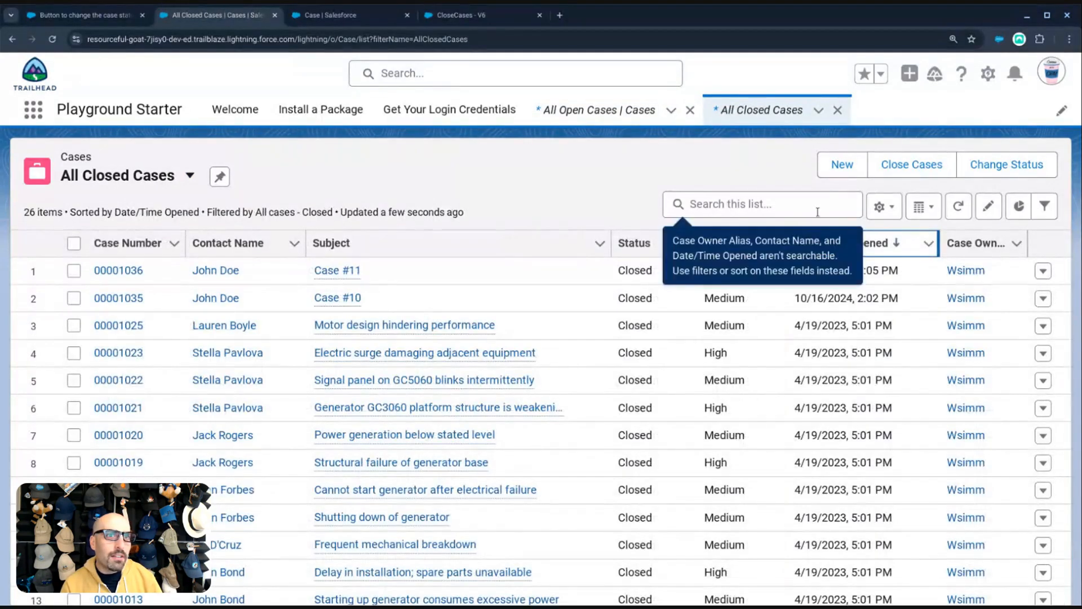
- Add Last Modified Date to the All Closed Cases view's visible fields, just before Case Owner Alias, and save
{"action": "left_click", "coordinate": [883, 207]}
{"action": "left_click", "coordinate": [841, 386]}
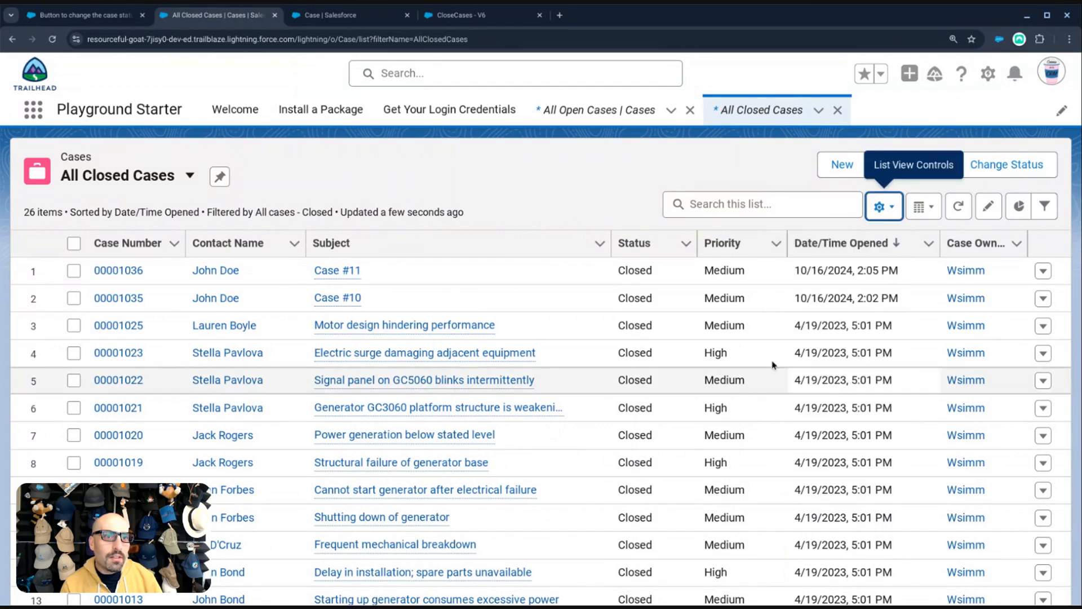
{"action": "scroll", "coordinate": [395, 338], "scroll_direction": "down", "scroll_amount": 9}
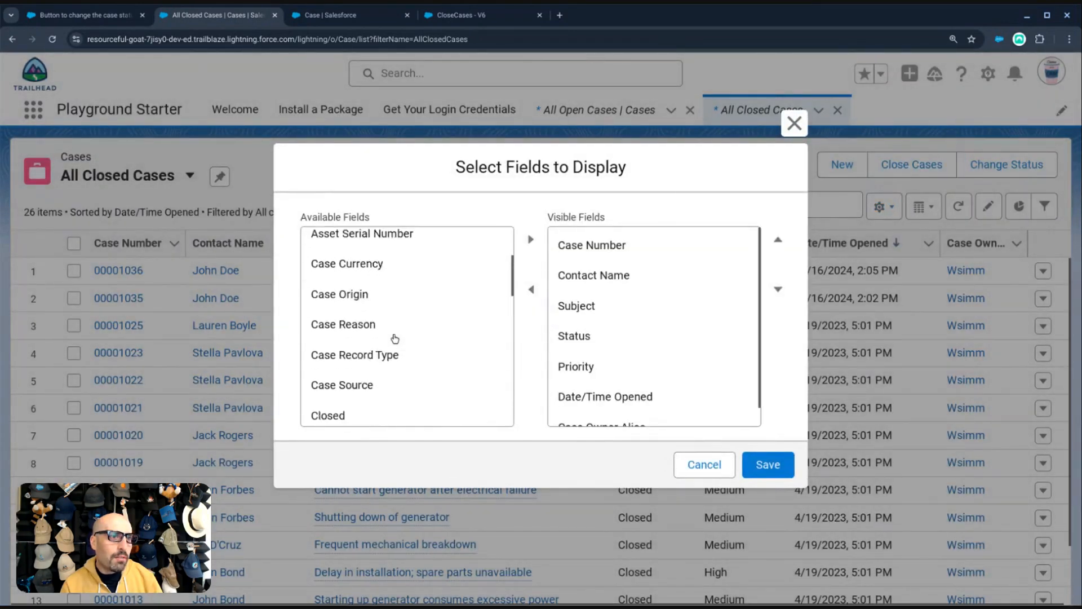
{"action": "scroll", "coordinate": [394, 337], "scroll_direction": "up", "scroll_amount": 1}
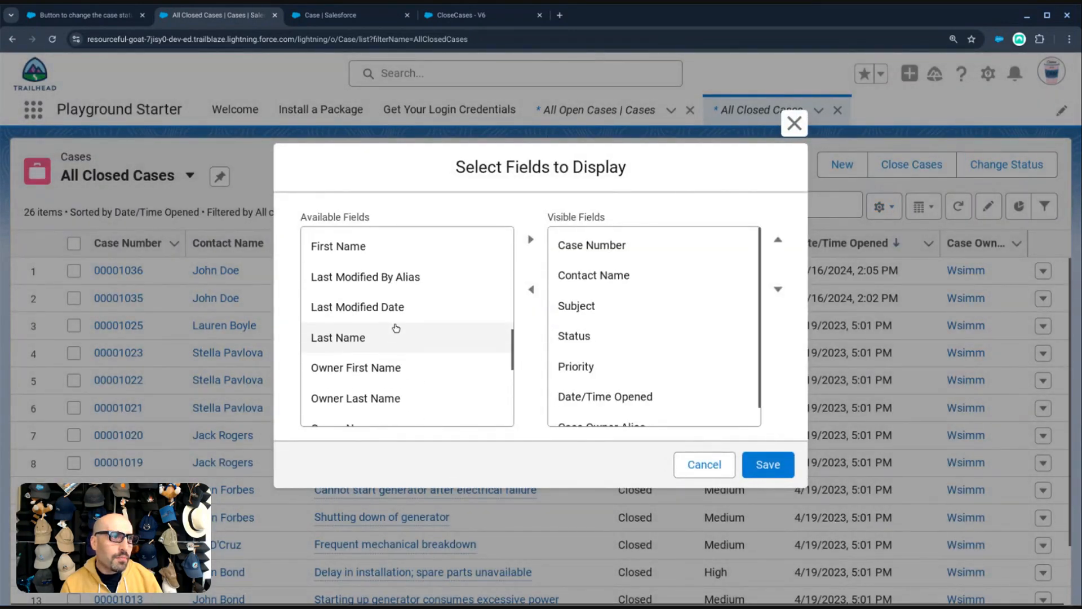
{"action": "left_click", "coordinate": [445, 308]}
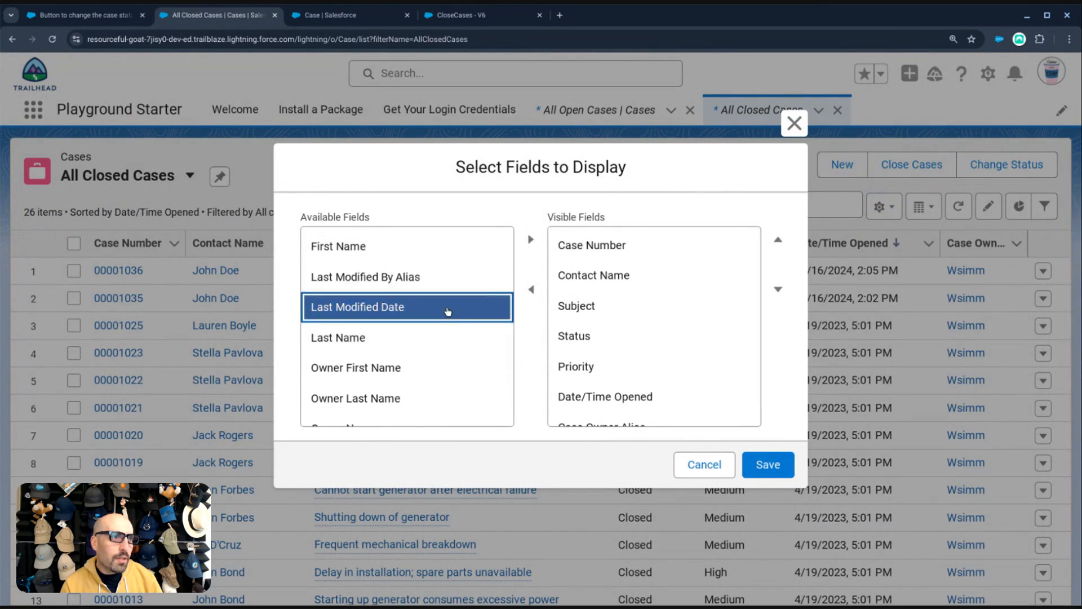
{"action": "left_click", "coordinate": [531, 239]}
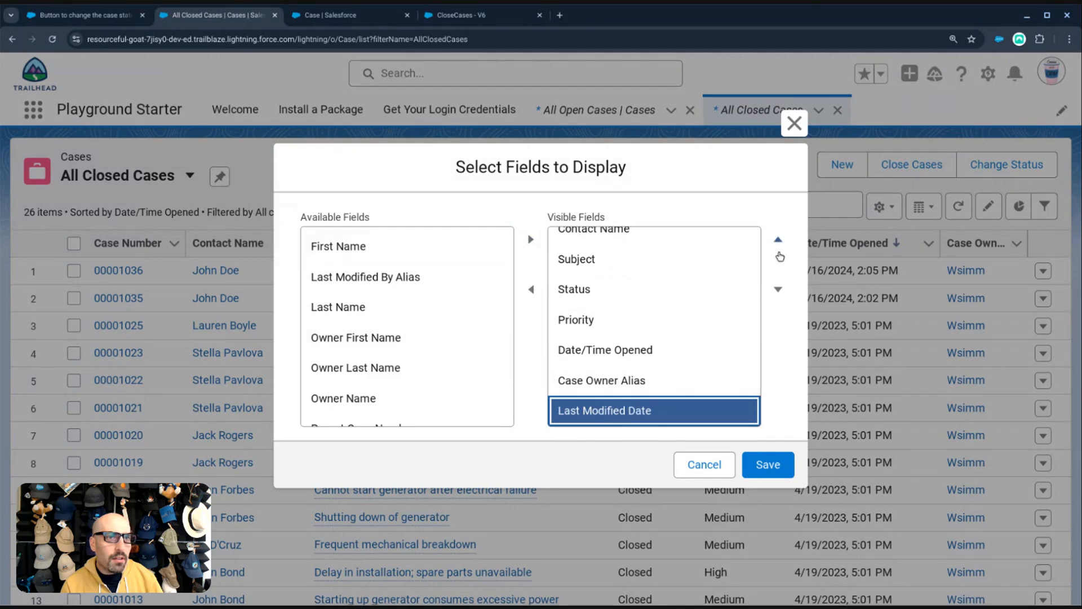
{"action": "left_click", "coordinate": [778, 240]}
{"action": "left_click", "coordinate": [764, 464]}
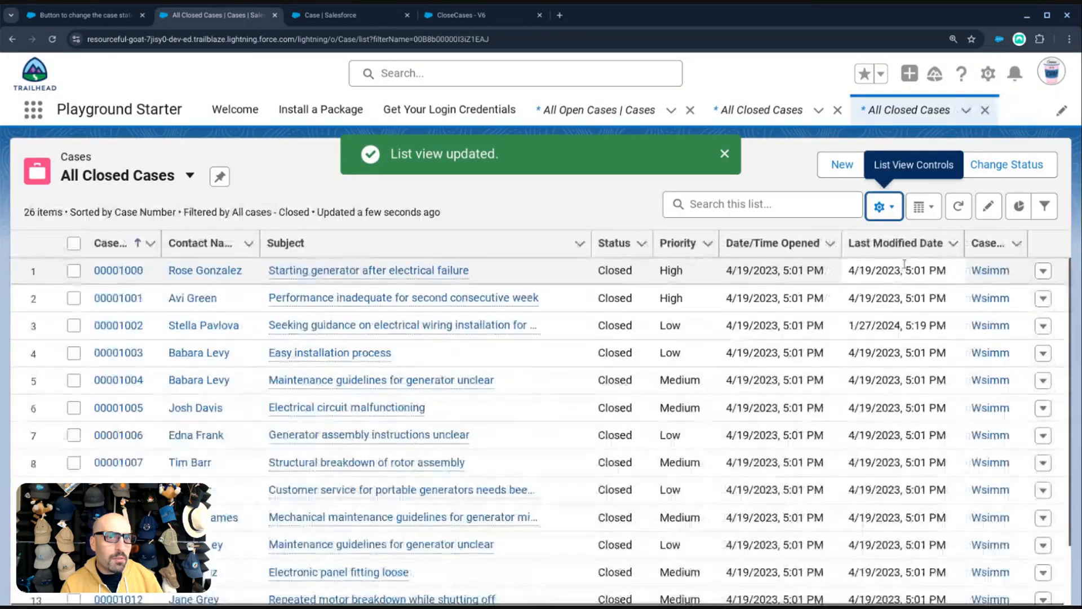
- Sort the closed cases by Last Modified Date, newest first, and return to the All Open Cases view
{"action": "left_click", "coordinate": [883, 247]}
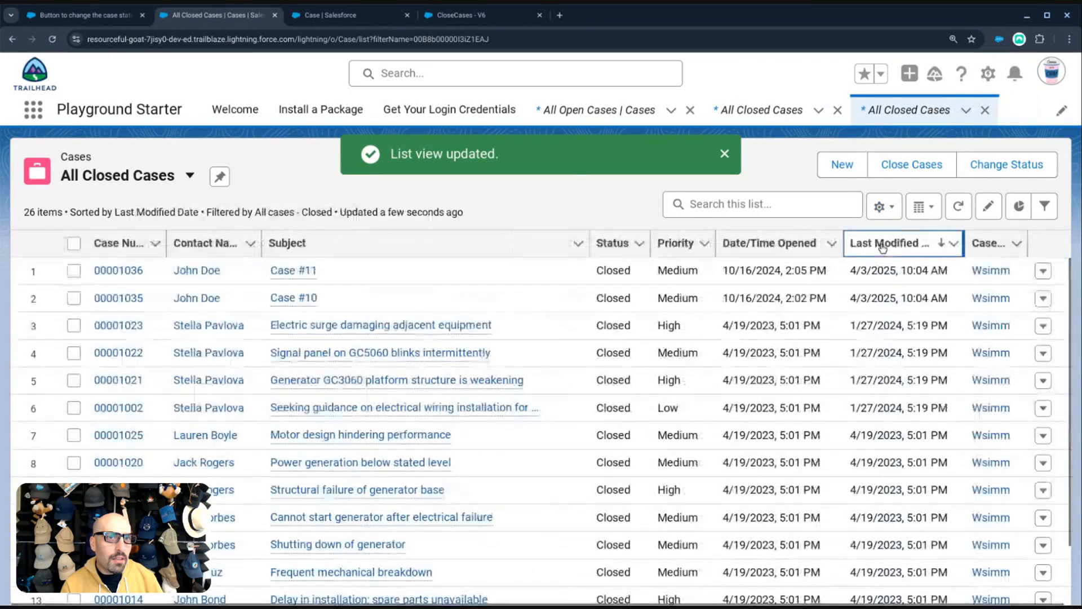
{"action": "left_click", "coordinate": [883, 247]}
{"action": "left_click", "coordinate": [883, 247]}
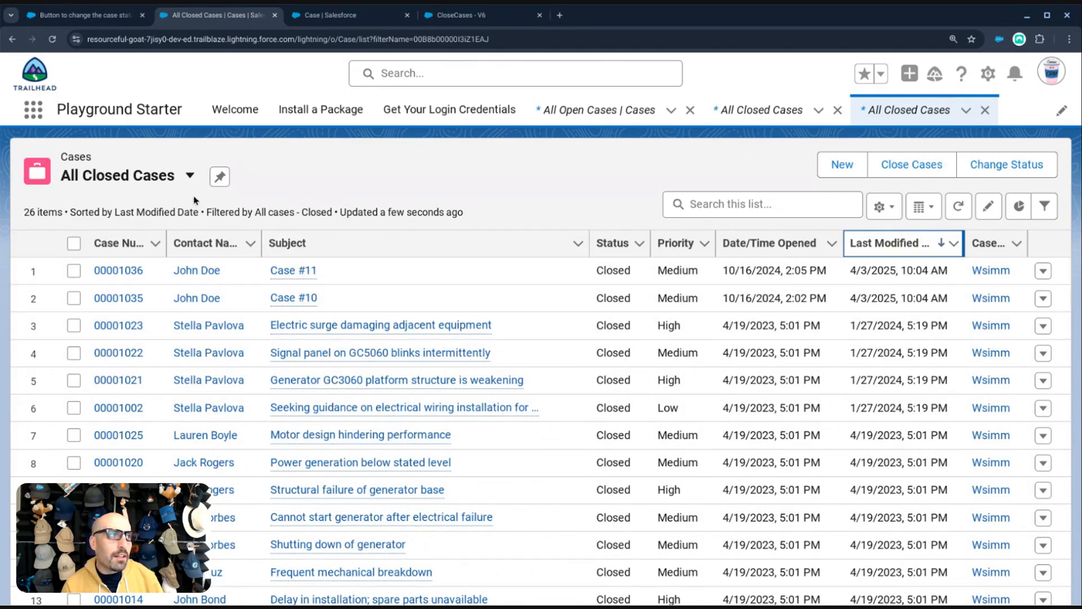
{"action": "left_click", "coordinate": [190, 175]}
{"action": "left_click", "coordinate": [136, 265]}
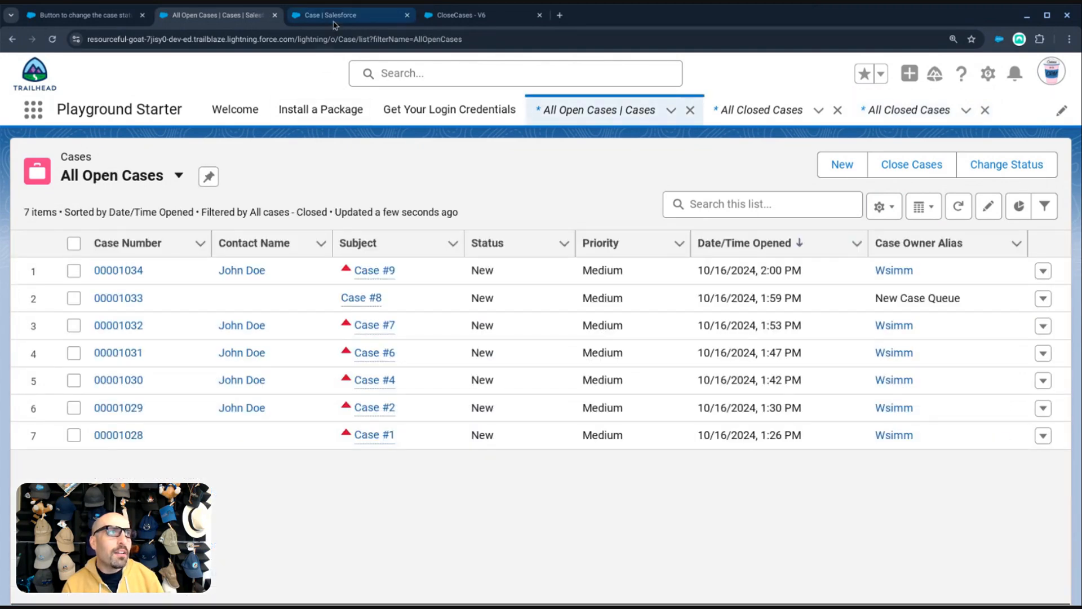
- Review the CloseCases flow's version properties, including its advanced settings, and close them without changes
{"action": "left_click", "coordinate": [365, 21]}
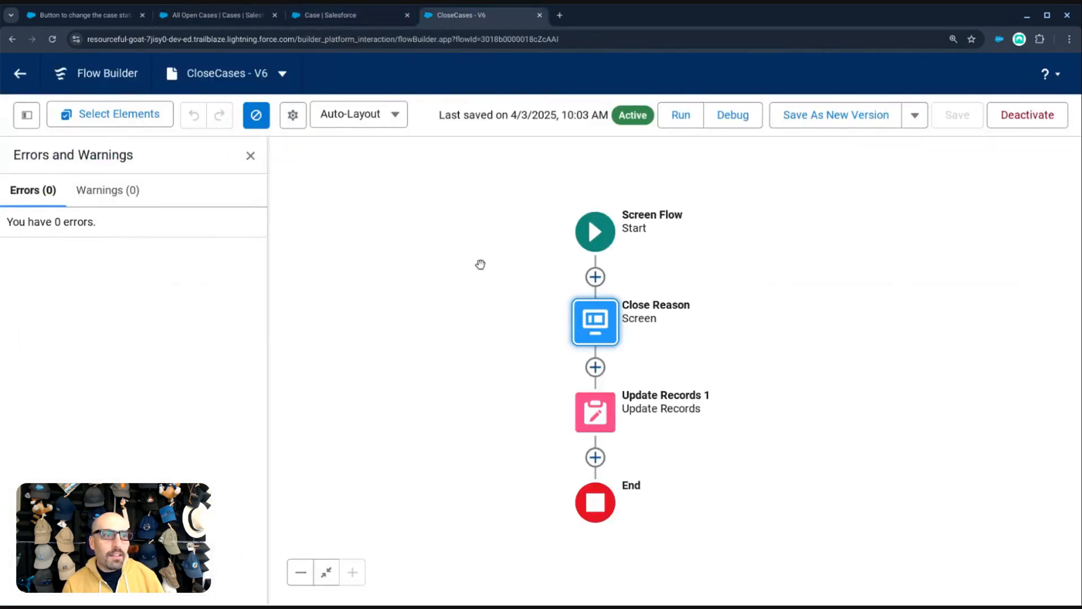
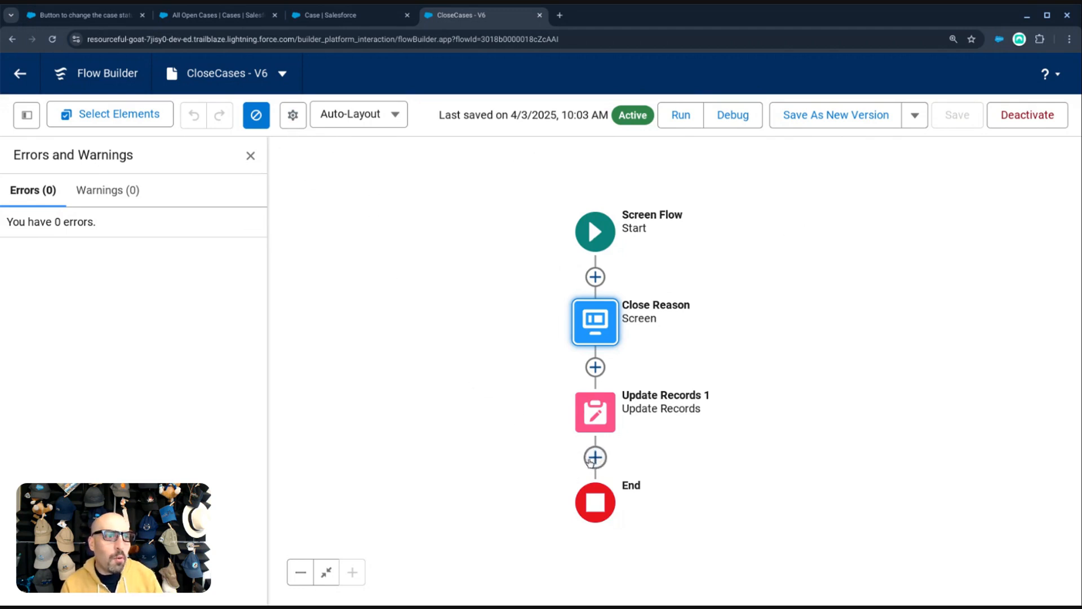
{"action": "left_click", "coordinate": [292, 115]}
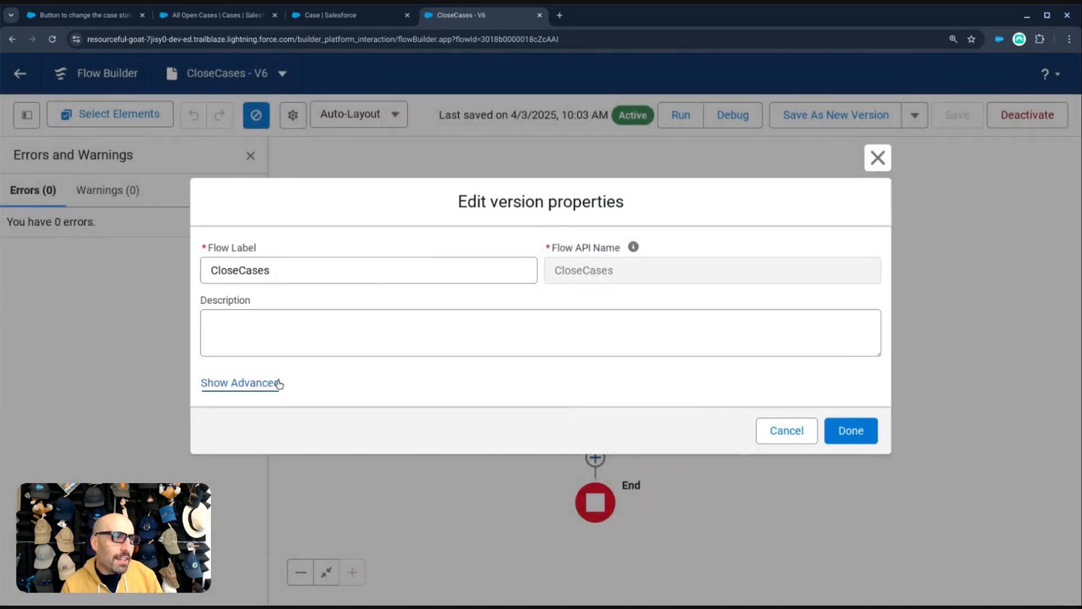
{"action": "left_click", "coordinate": [240, 383]}
{"action": "scroll", "coordinate": [359, 338], "scroll_direction": "down", "scroll_amount": 2}
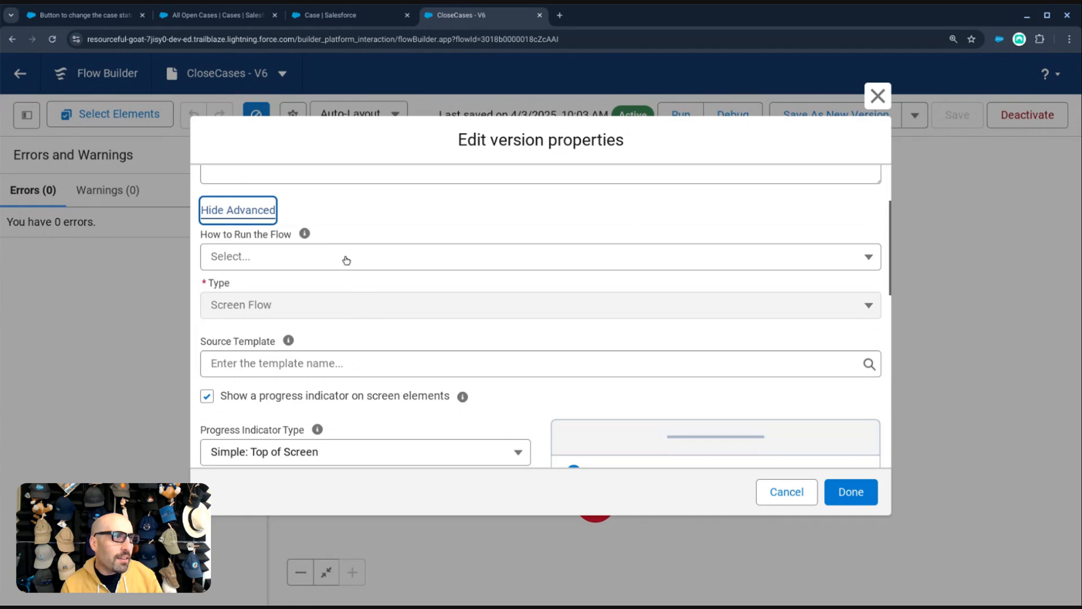
{"action": "scroll", "coordinate": [333, 282], "scroll_direction": "down", "scroll_amount": 3}
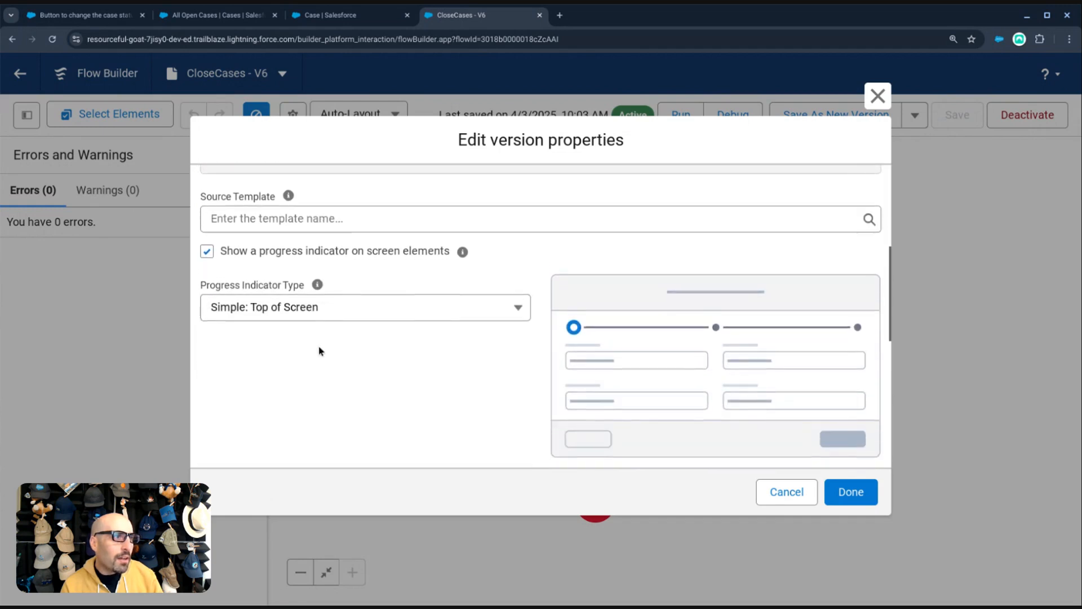
{"action": "scroll", "coordinate": [319, 351], "scroll_direction": "down", "scroll_amount": 5}
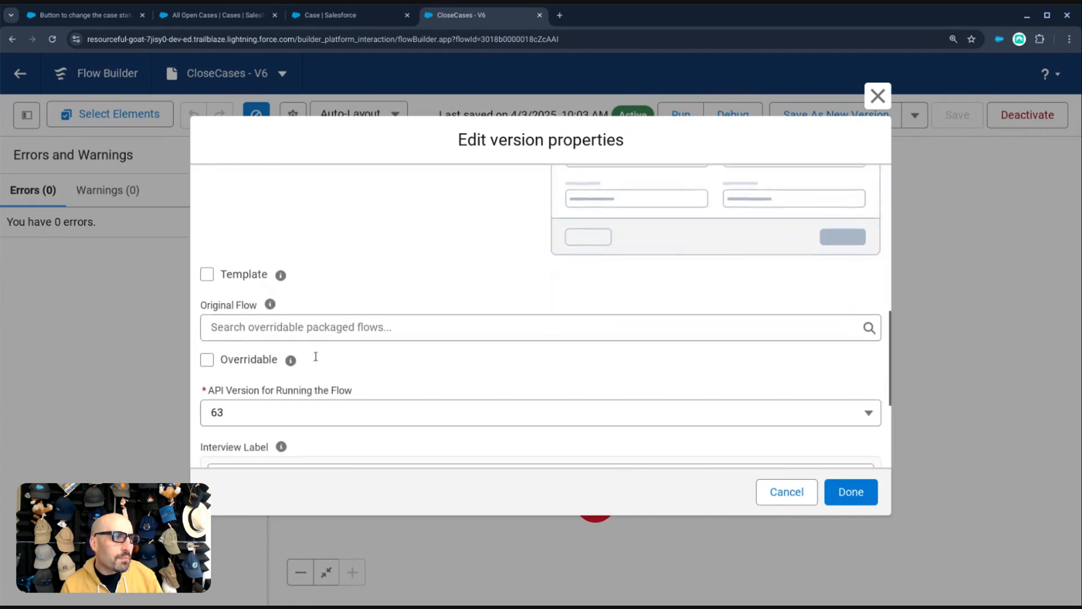
{"action": "scroll", "coordinate": [316, 357], "scroll_direction": "down", "scroll_amount": 3}
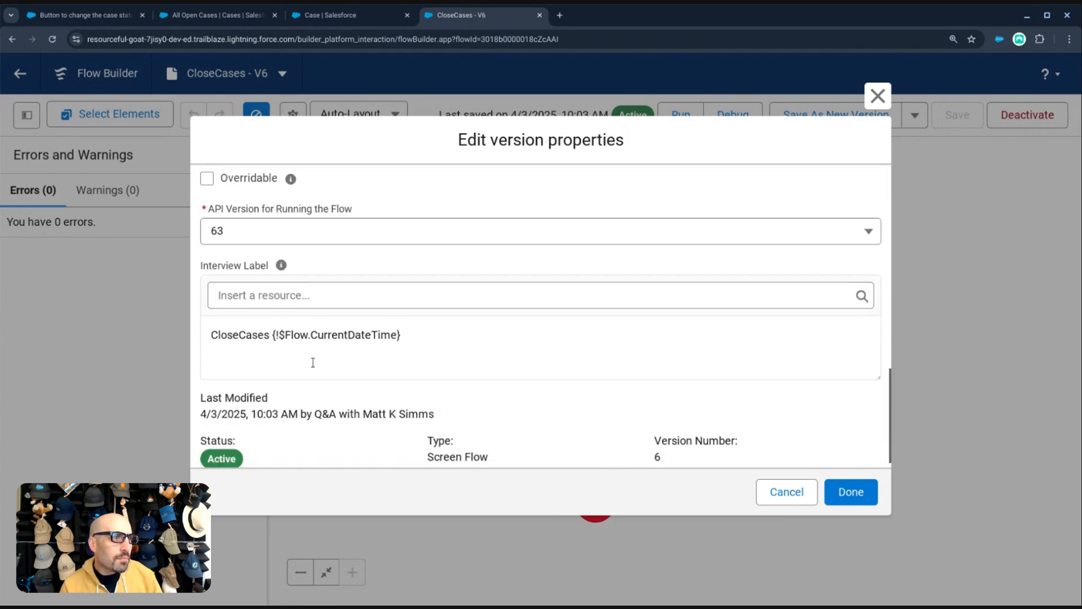
{"action": "scroll", "coordinate": [313, 363], "scroll_direction": "down", "scroll_amount": 1}
{"action": "left_click", "coordinate": [876, 99]}
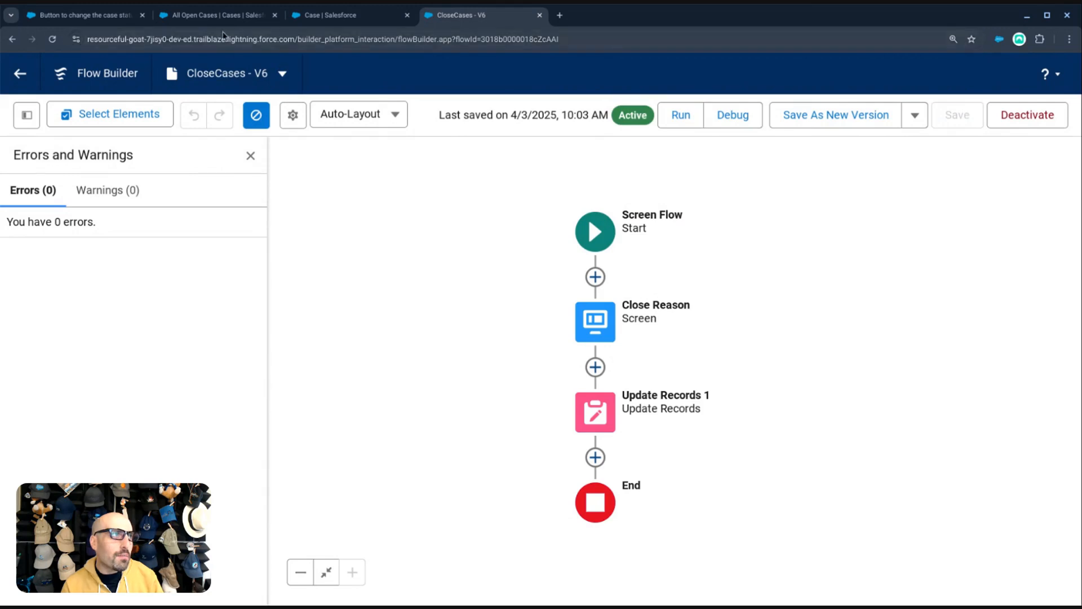
- Add a Screen element to the CloseCases flow between Update Records 1 and End
{"action": "left_click", "coordinate": [596, 457]}
{"action": "left_click_drag", "start_coordinate": [475, 367], "coordinate": [501, 116]}
{"action": "left_click", "coordinate": [616, 357]}
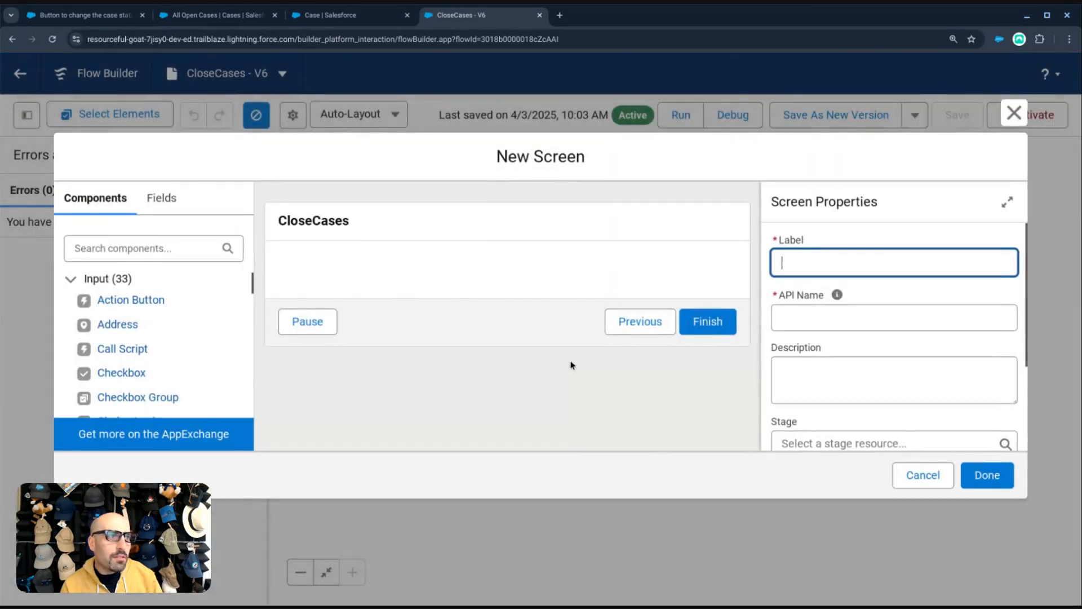
- Check the confirmation message requirement in the Trailblazer Community post and return to the new screen in Flow Builder
{"action": "left_click", "coordinate": [105, 18]}
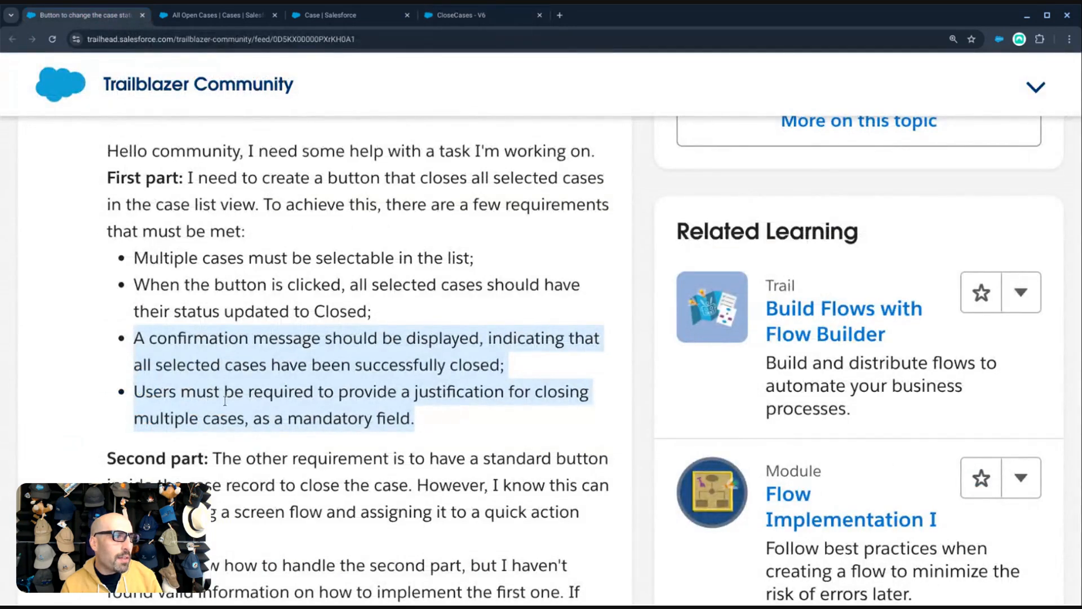
{"action": "left_click", "coordinate": [275, 345]}
{"action": "left_click_drag", "start_coordinate": [497, 362], "coordinate": [128, 334]}
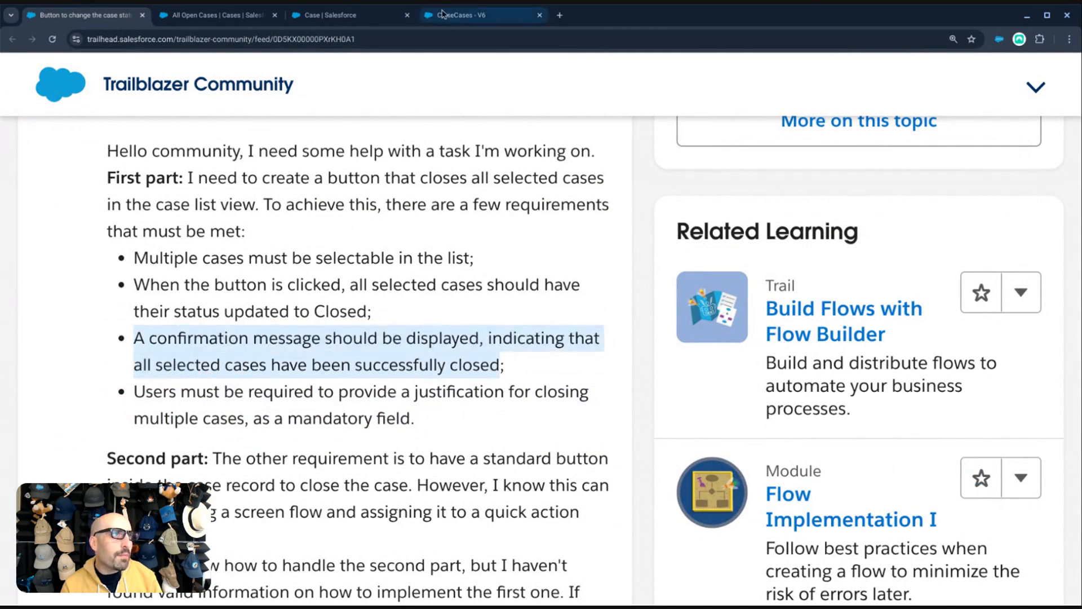
{"action": "left_click", "coordinate": [389, 15]}
{"action": "left_click", "coordinate": [470, 14]}
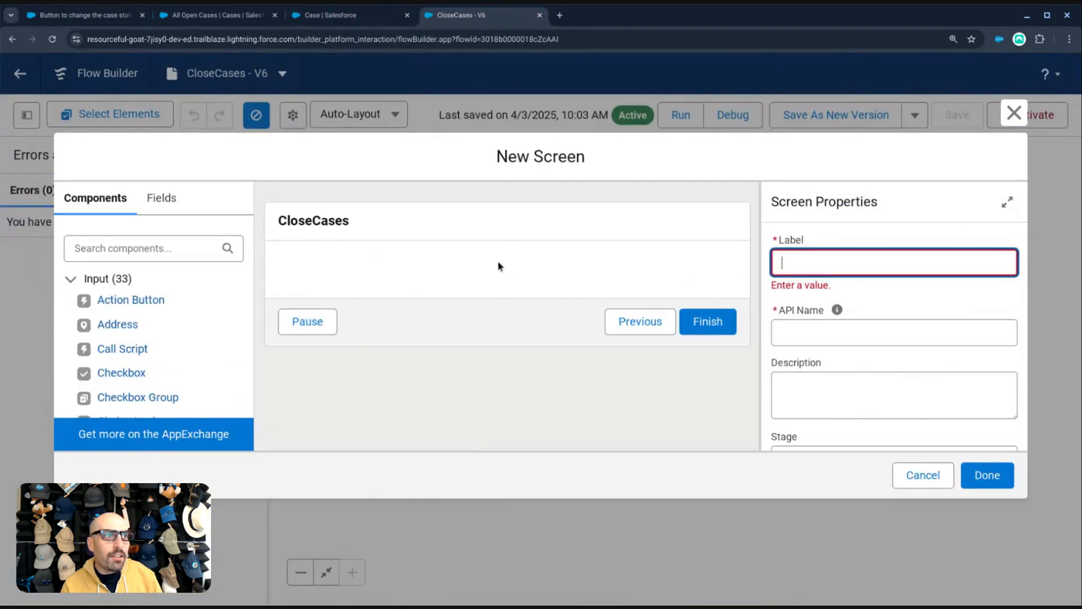
- Label the new screen Confirmation and let its API name fill in to match
{"action": "type", "text": "C"}
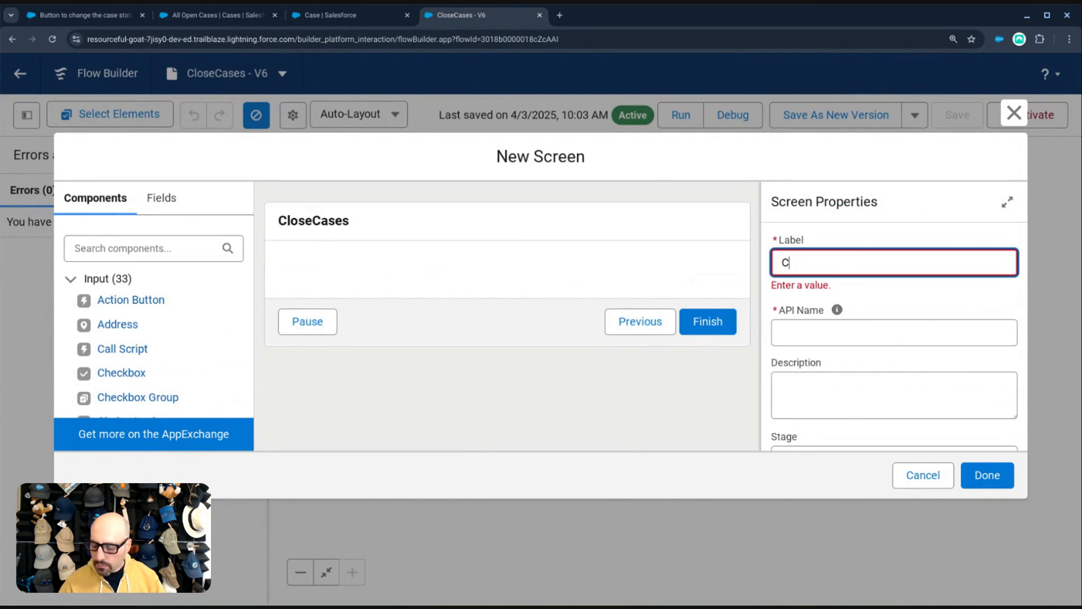
{"action": "type", "text": "onfirmation"}
{"action": "key", "text": "Tab"}
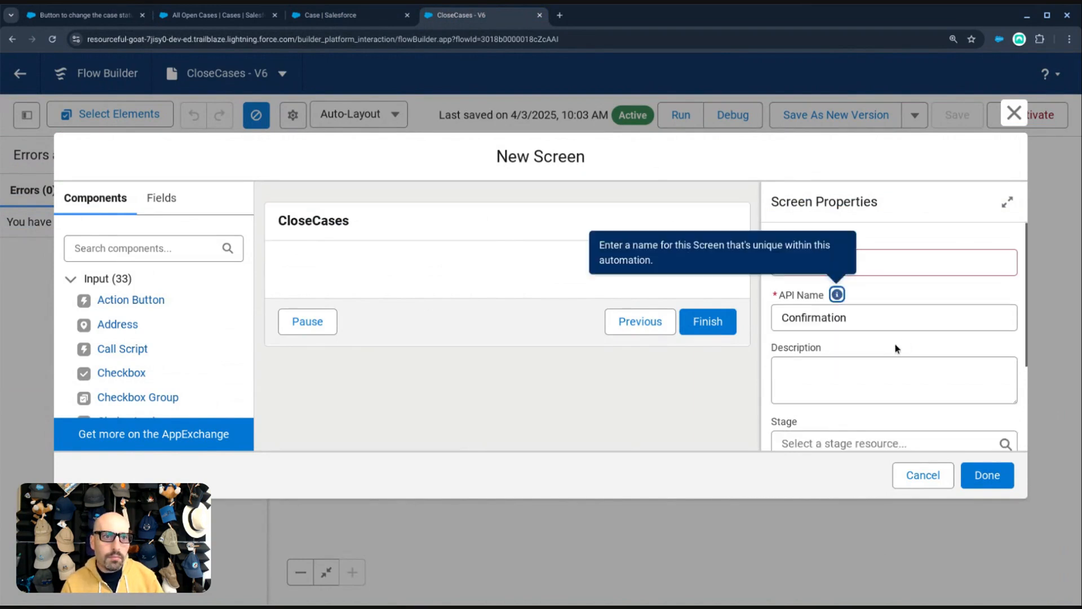
- Add a Display Text component to the Confirmation screen with the API name ConfirmationMessageText
{"action": "left_click", "coordinate": [165, 251]}
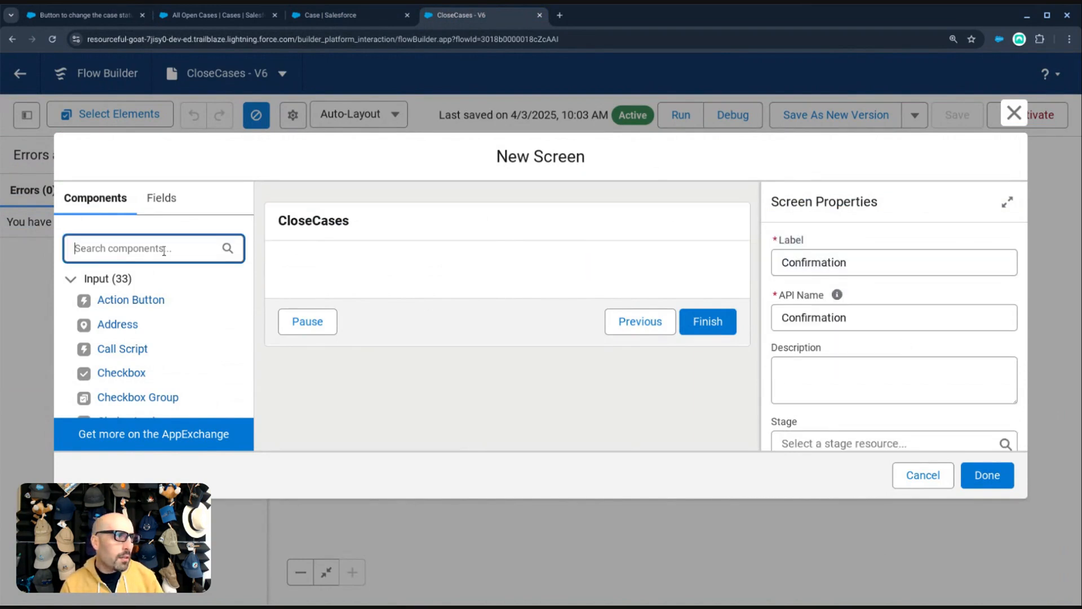
{"action": "type", "text": "text"}
{"action": "left_click_drag", "start_coordinate": [145, 367], "coordinate": [381, 278]}
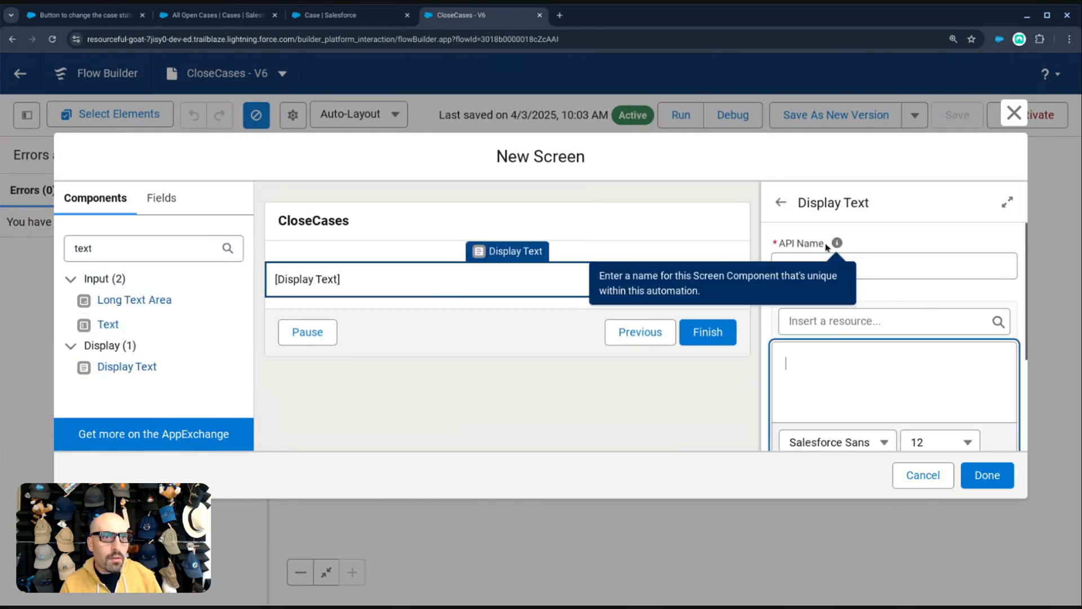
{"action": "left_click", "coordinate": [897, 255]}
{"action": "type", "text": "Te"}
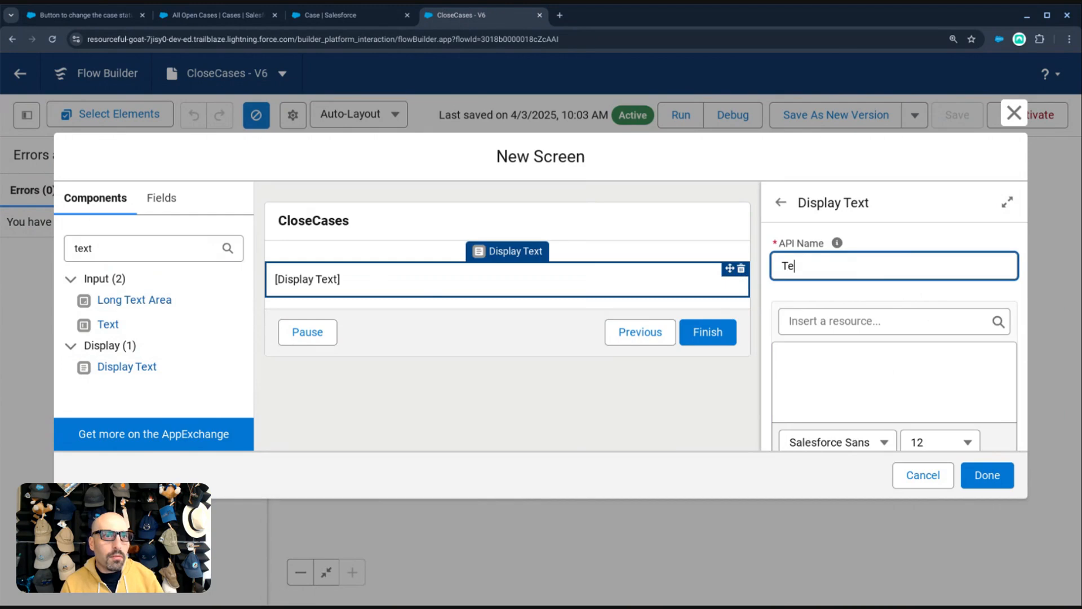
{"action": "type", "text": "Confirm"}
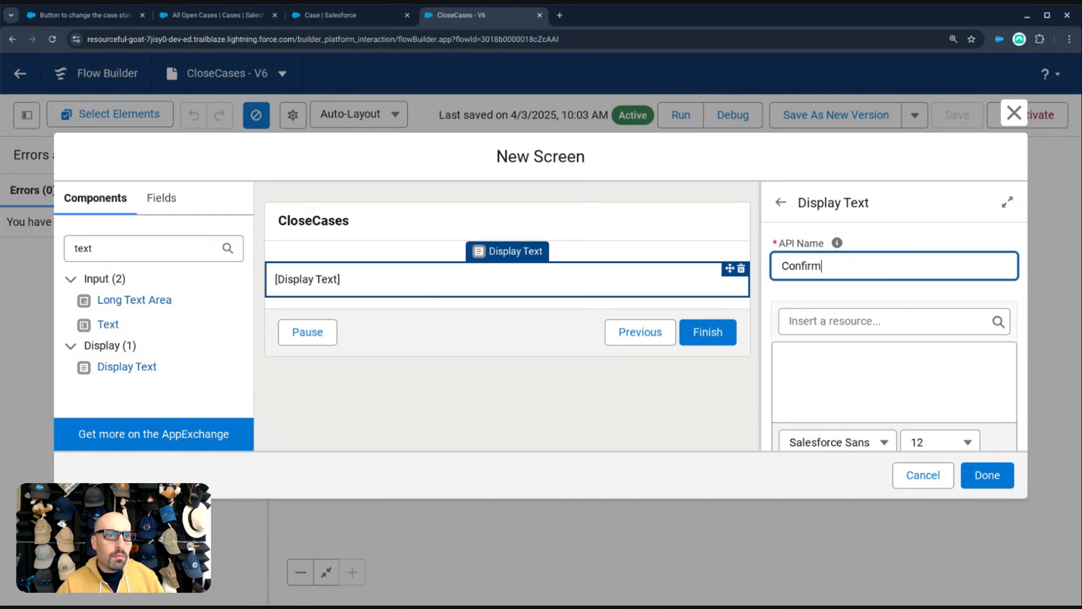
{"action": "type", "text": "ationMessageText"}
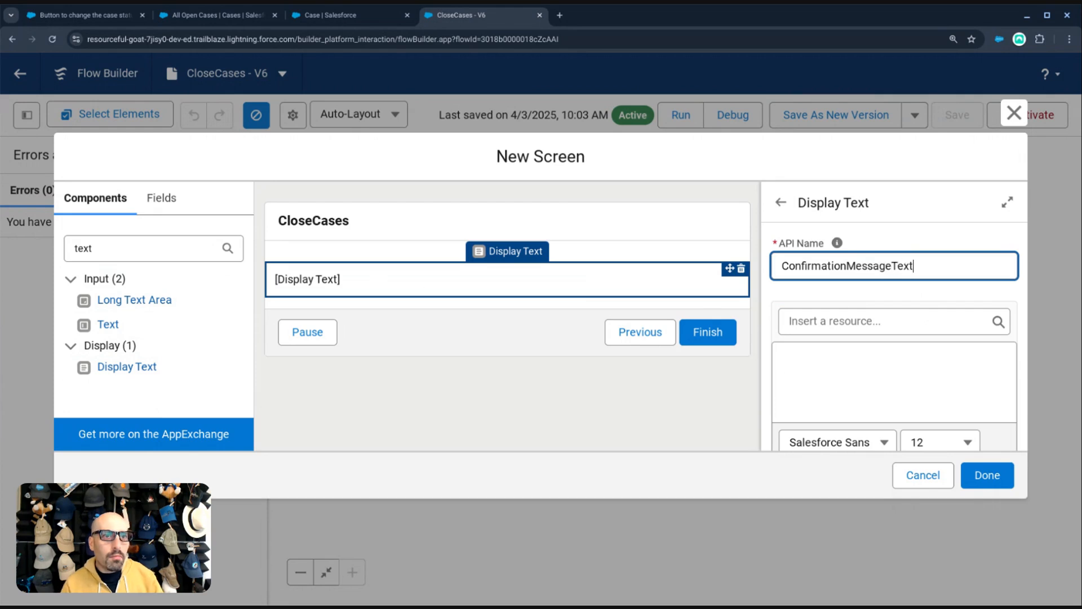
- Compose the display text as "{!ids} have been closed with reason:" followed by {!CloseReasonValue} on a new line
{"action": "left_click", "coordinate": [806, 380]}
{"action": "left_click", "coordinate": [832, 329]}
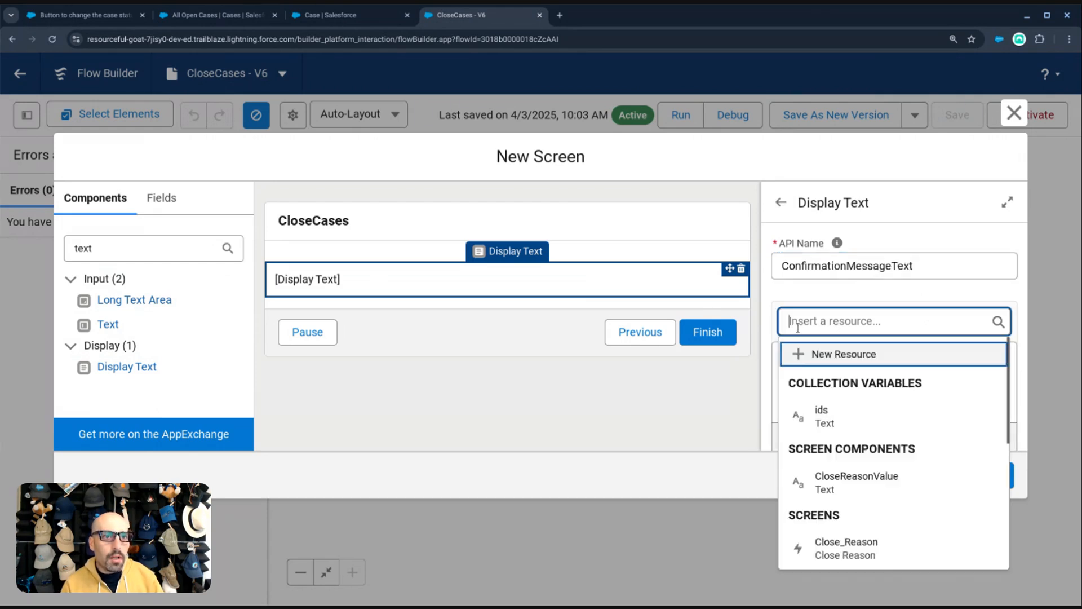
{"action": "left_click", "coordinate": [803, 417]}
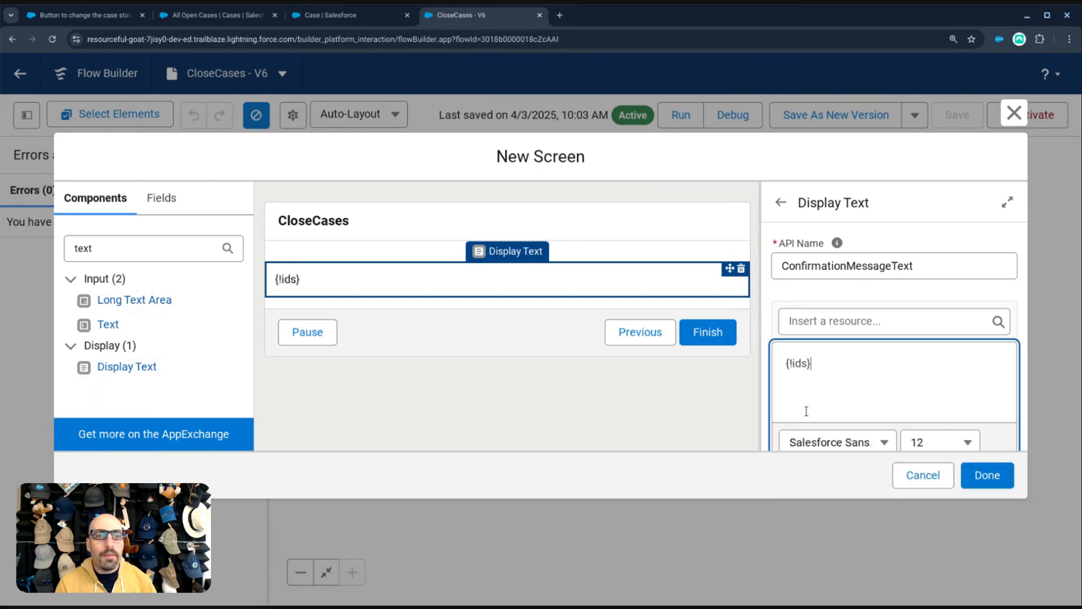
{"action": "type", "text": "have"}
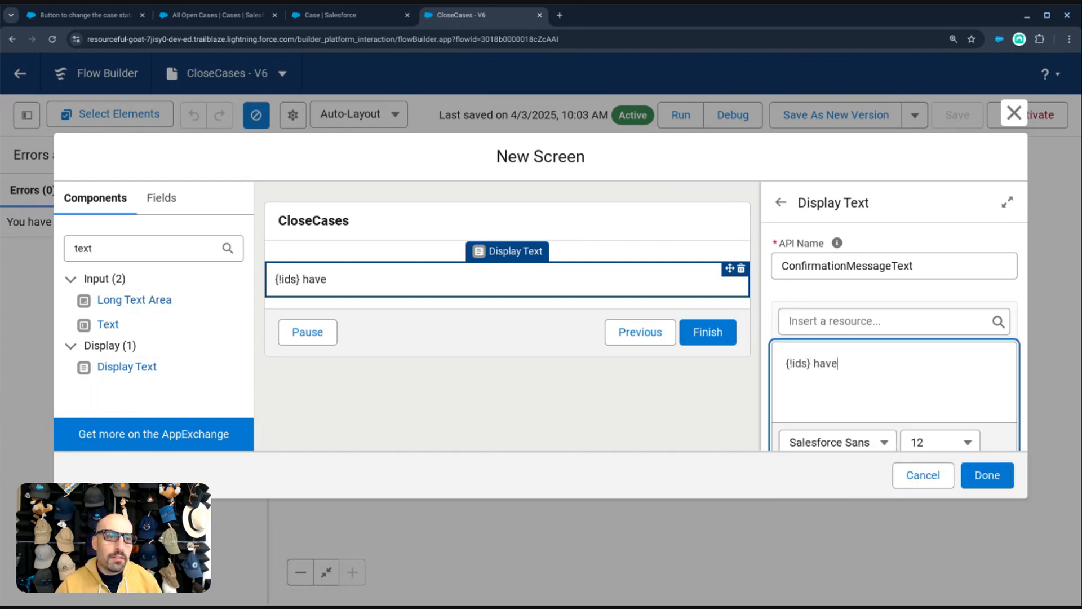
{"action": "type", "text": " been closed with reason:"}
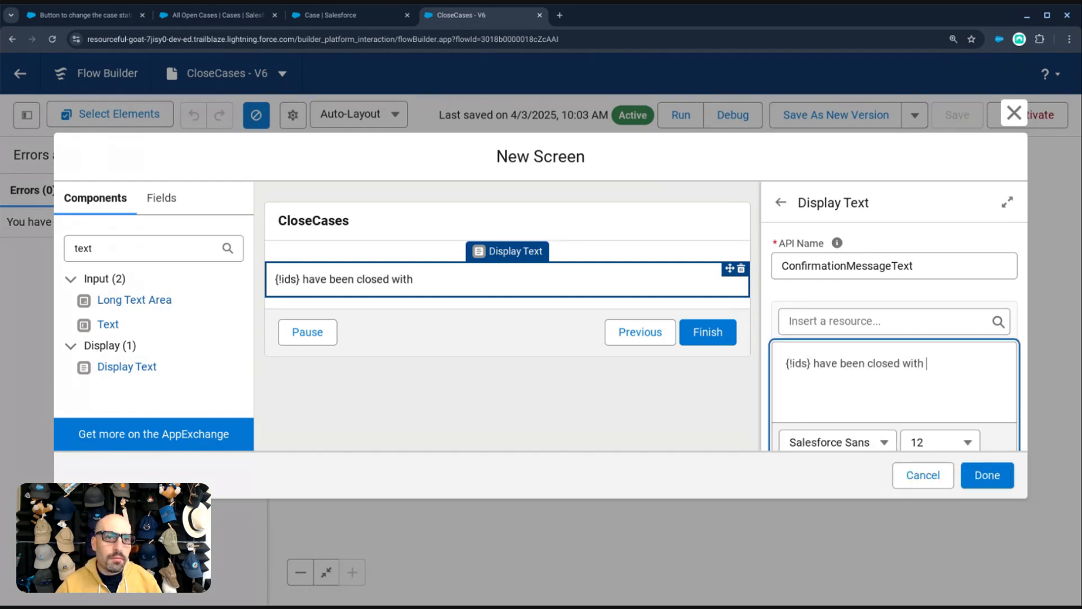
{"action": "key", "text": "Return"}
{"action": "left_click", "coordinate": [846, 321]}
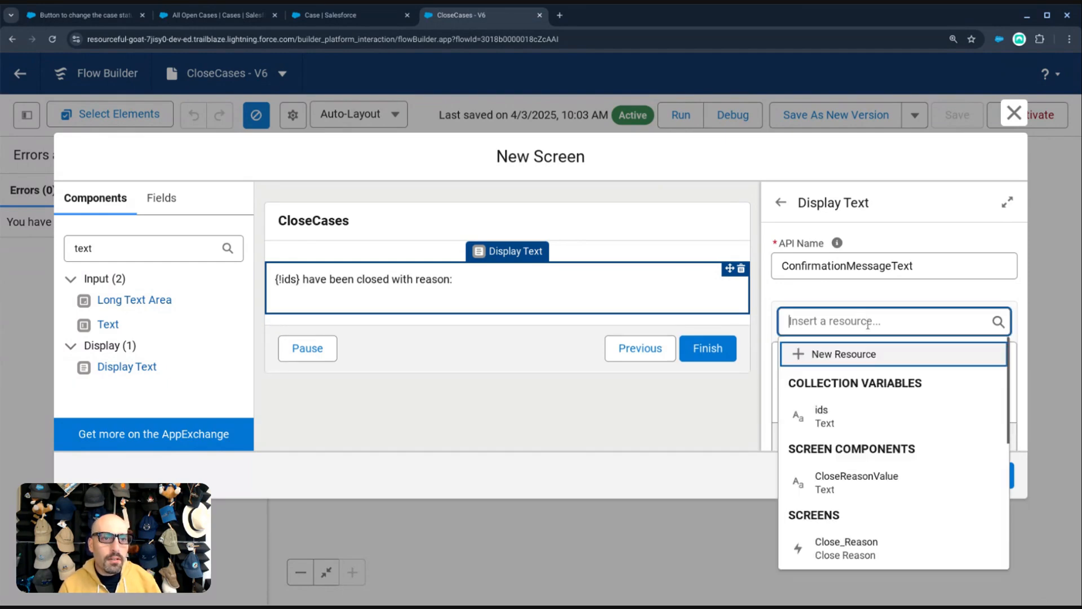
{"action": "left_click", "coordinate": [829, 479]}
{"action": "left_click", "coordinate": [702, 396]}
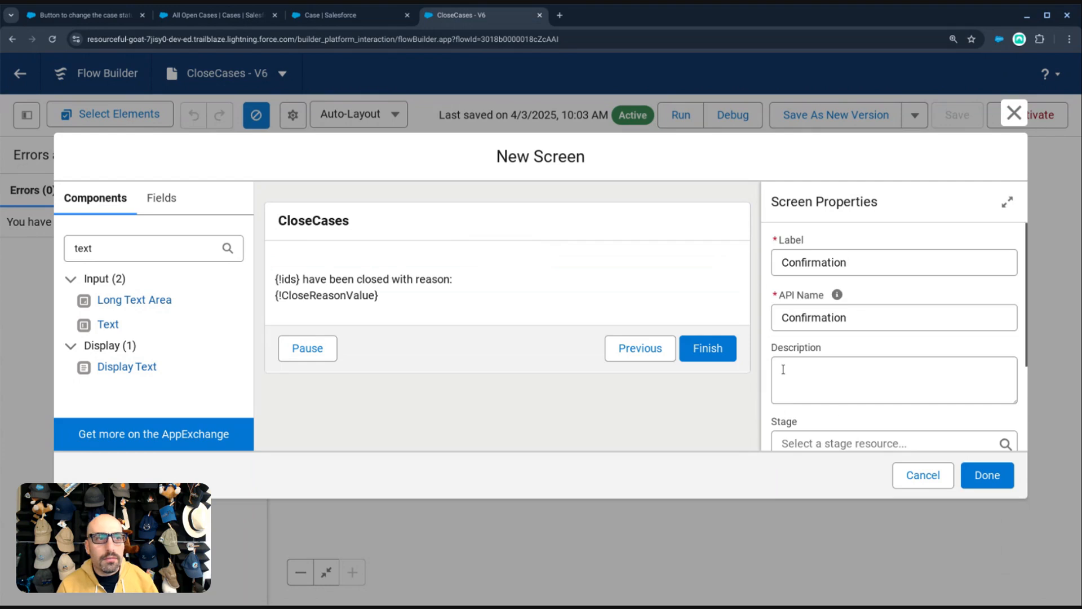
- Insert the word "Cases" after {!ids} in the confirmation message and finish the Confirmation screen
{"action": "left_click", "coordinate": [533, 302]}
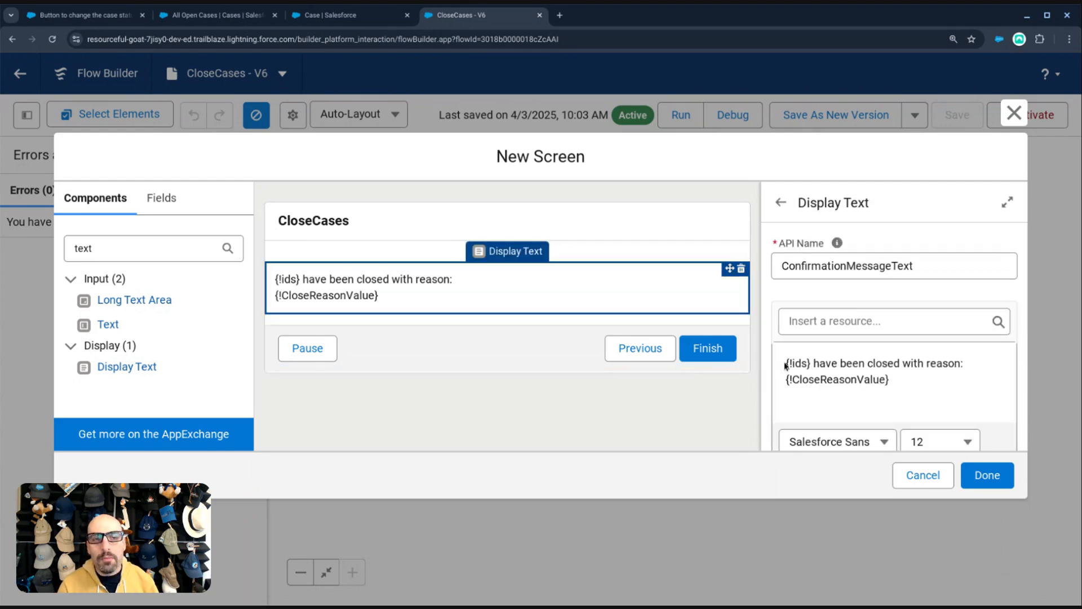
{"action": "left_click", "coordinate": [813, 363]}
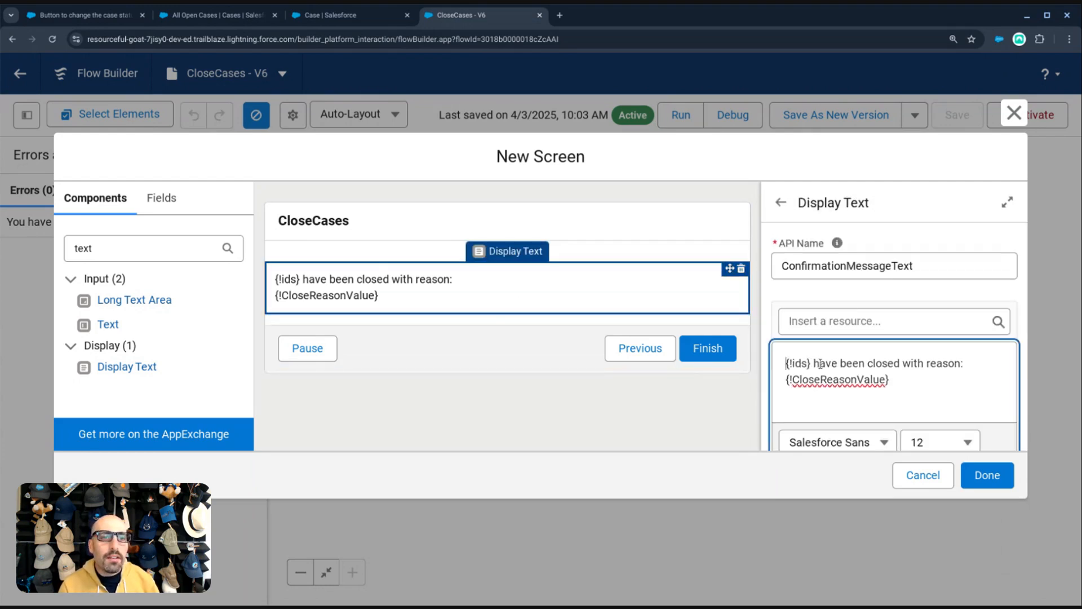
{"action": "type", "text": "CXas"}
{"action": "double_click", "coordinate": [788, 363]}
{"action": "key", "text": "BackSpace"}
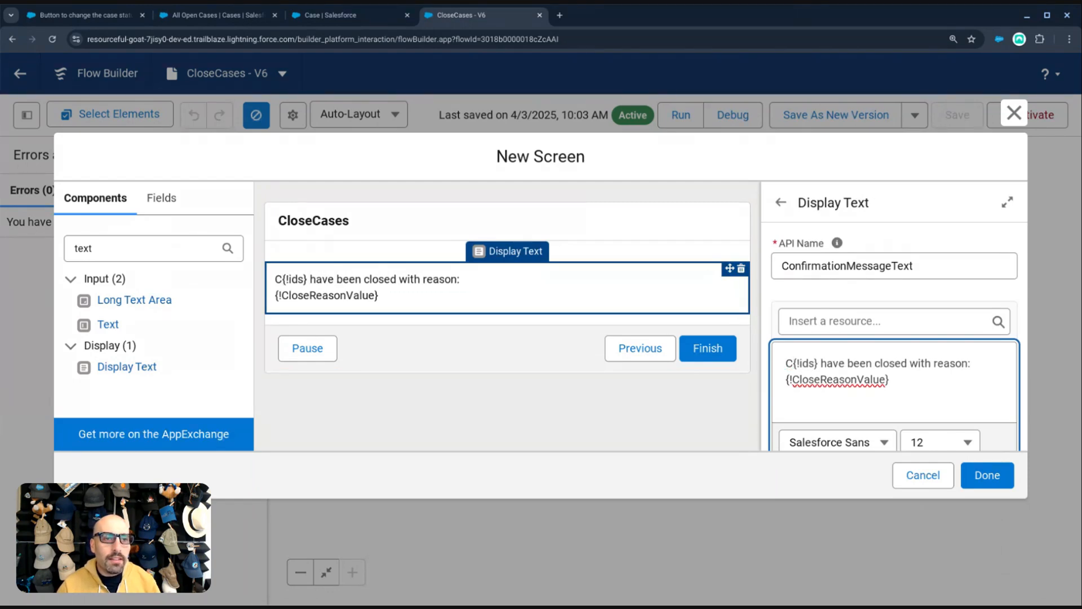
{"action": "type", "text": "Case"}
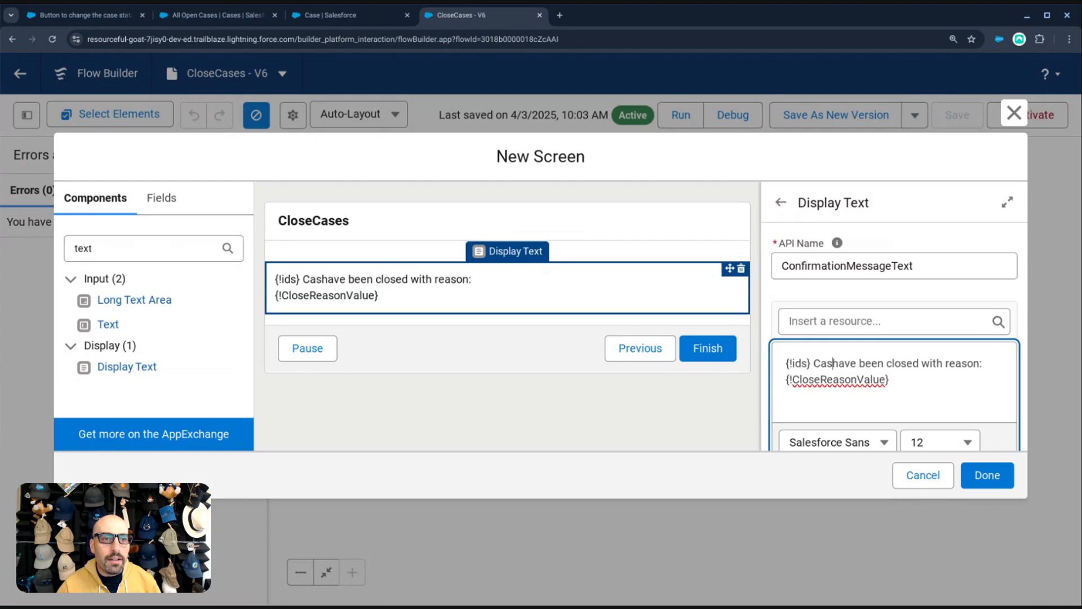
{"action": "left_click", "coordinate": [842, 364]}
{"action": "type", "text": "s"}
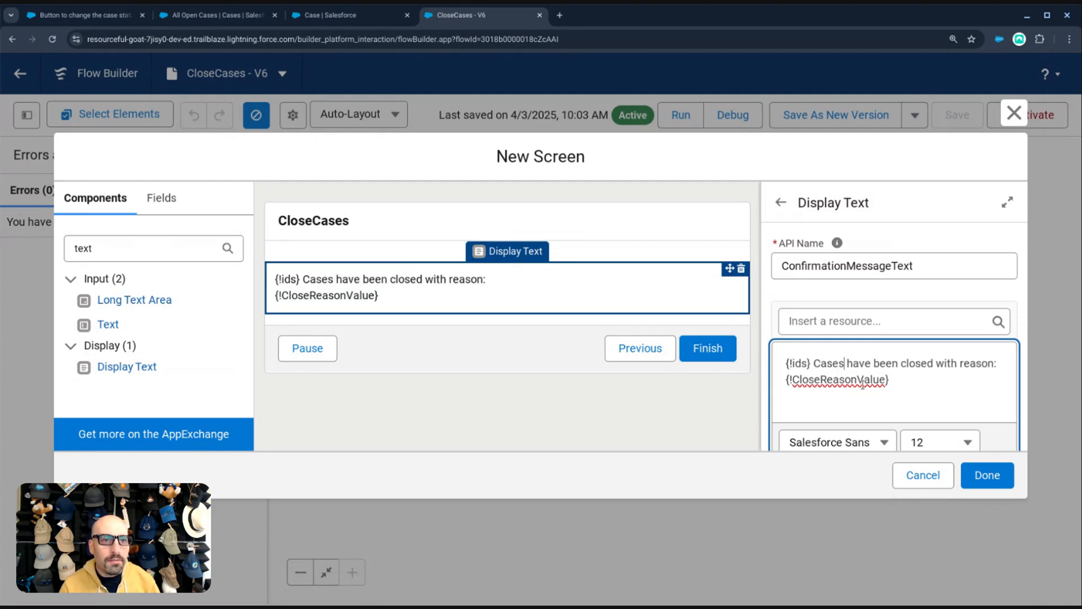
{"action": "scroll", "coordinate": [870, 389], "scroll_direction": "down", "scroll_amount": 1}
{"action": "left_click", "coordinate": [986, 475]}
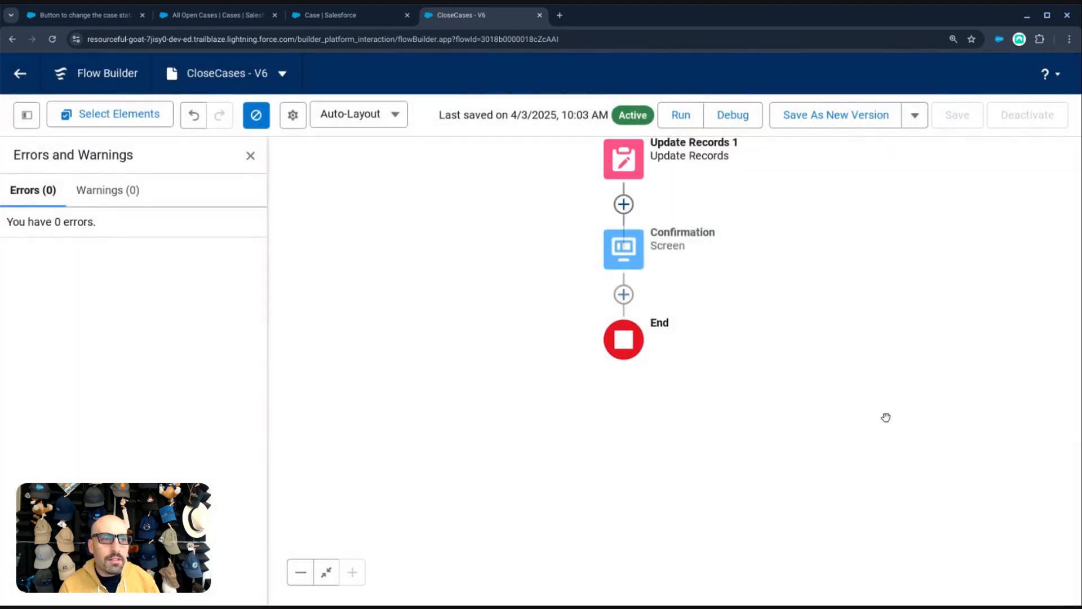
- Save the CloseCases flow with its Confirmation screen as a new version
{"action": "scroll", "coordinate": [829, 164], "scroll_direction": "up", "scroll_amount": 3}
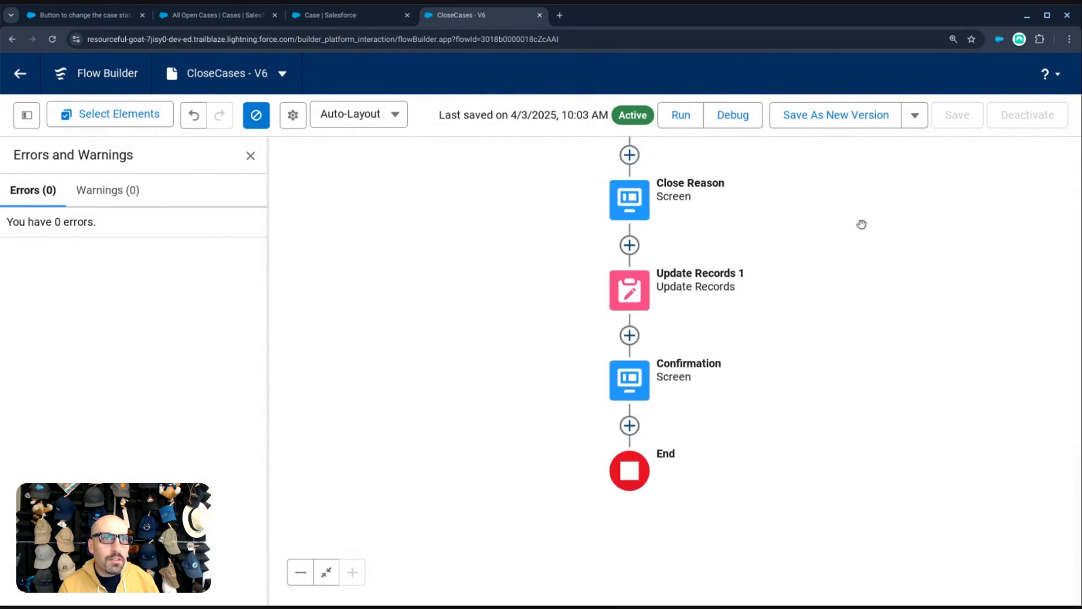
{"action": "left_click", "coordinate": [836, 114]}
{"action": "left_click", "coordinate": [852, 460]}
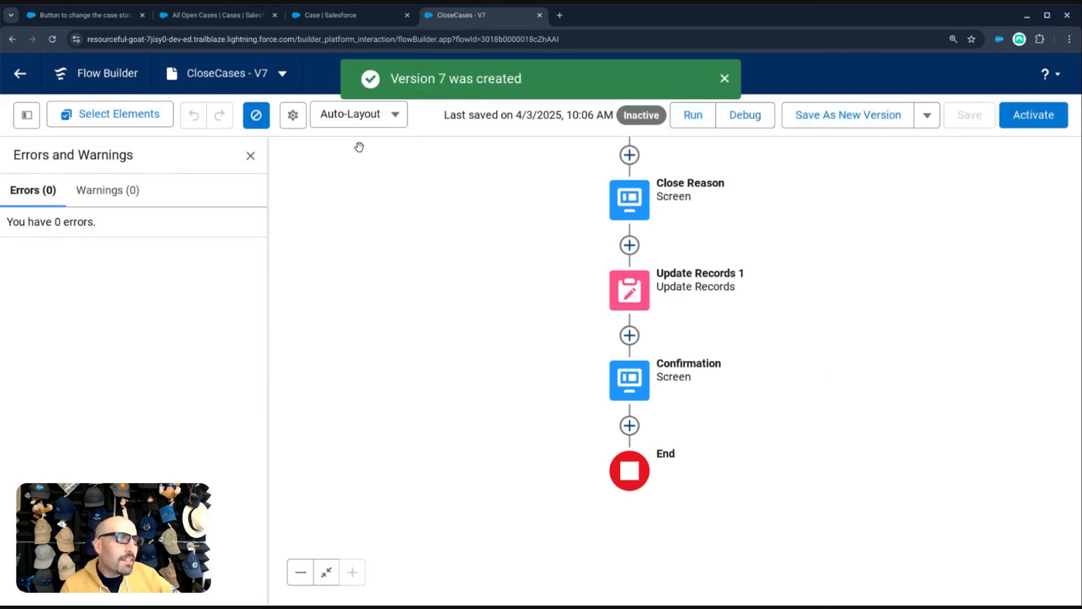
- Try to close Case #9 and Case #8 from the refreshed All Open Cases list with the close reason "Test #2"
{"action": "left_click", "coordinate": [173, 17]}
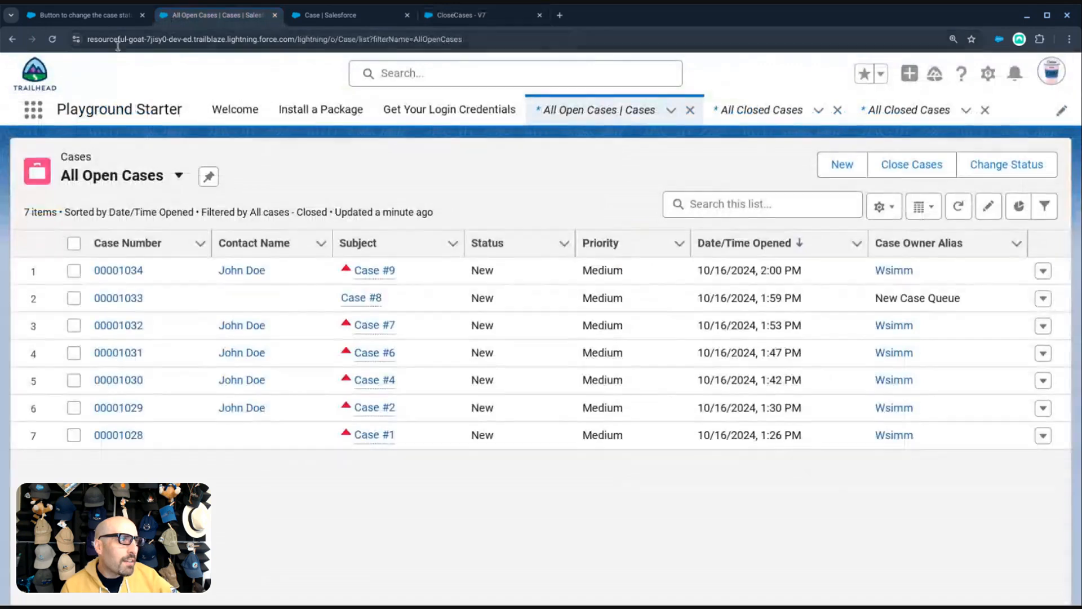
{"action": "left_click", "coordinate": [52, 39]}
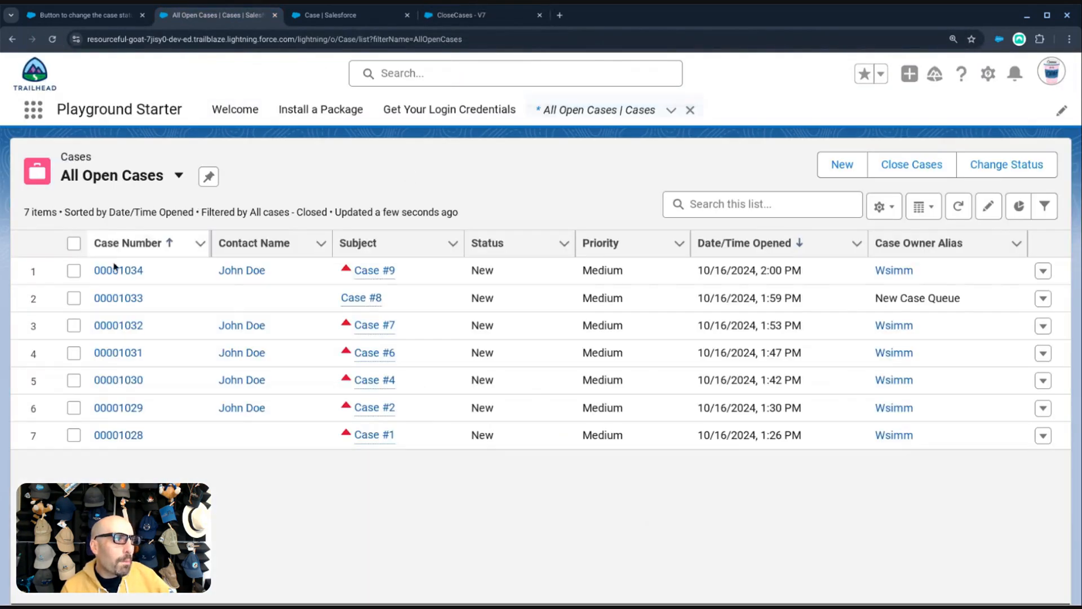
{"action": "left_click", "coordinate": [73, 272]}
{"action": "left_click", "coordinate": [74, 299]}
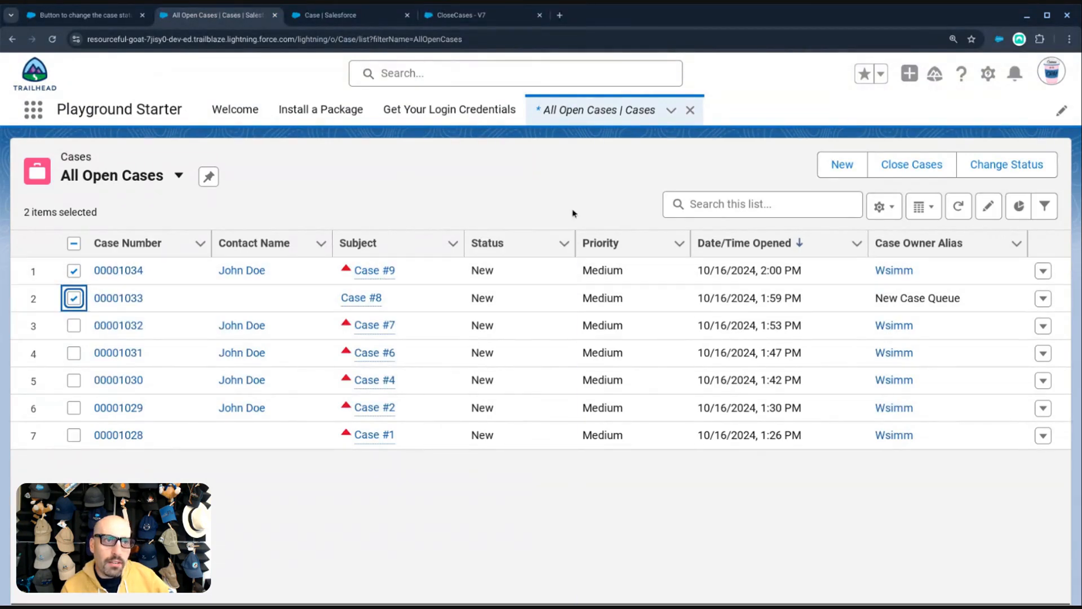
{"action": "left_click", "coordinate": [900, 175]}
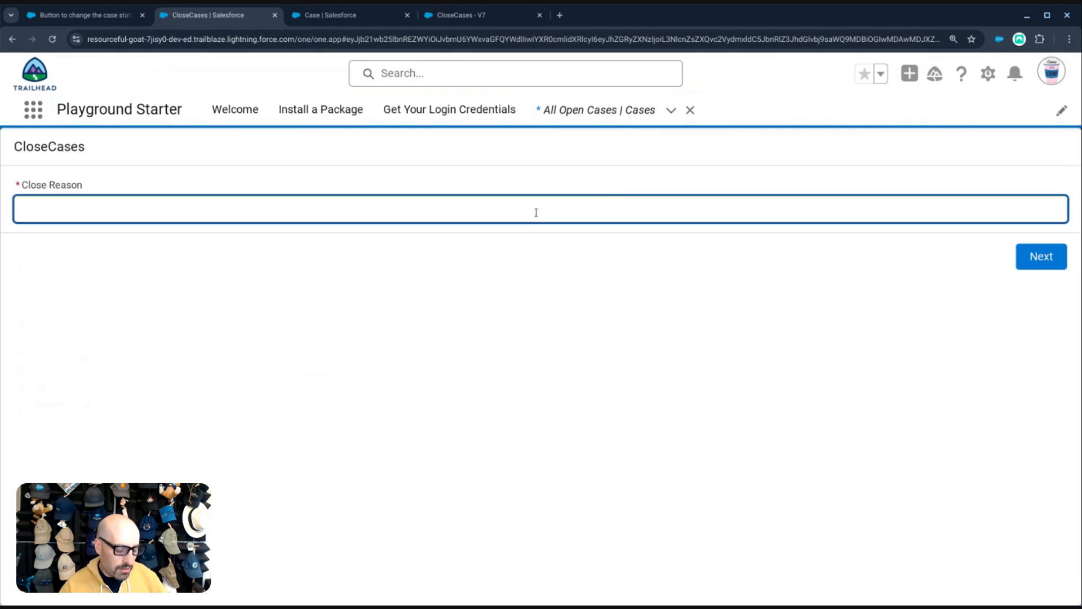
{"action": "type", "text": "Test #2"}
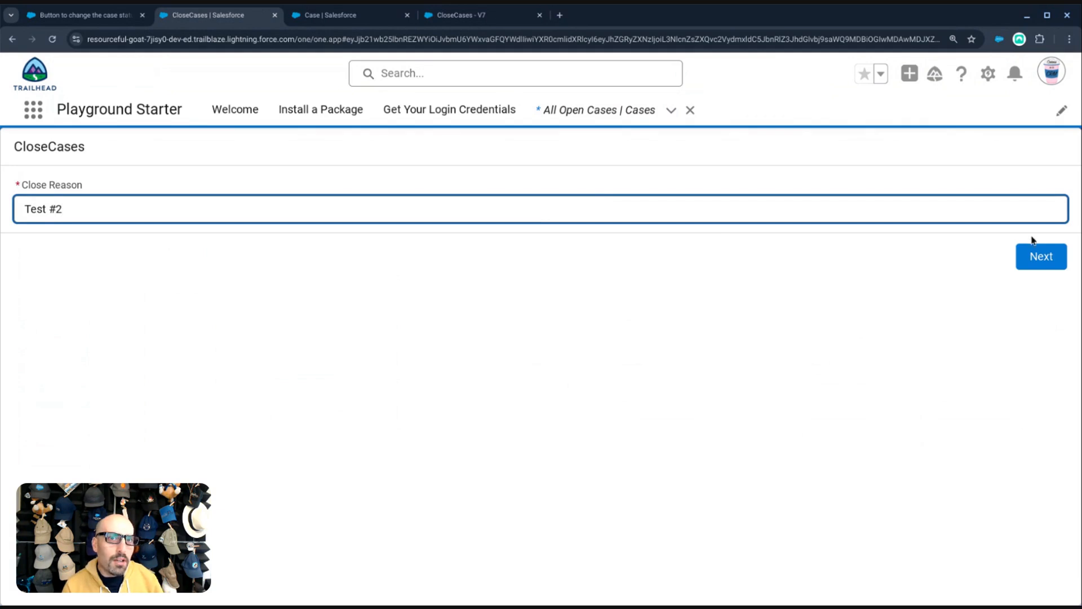
{"action": "left_click", "coordinate": [1035, 252]}
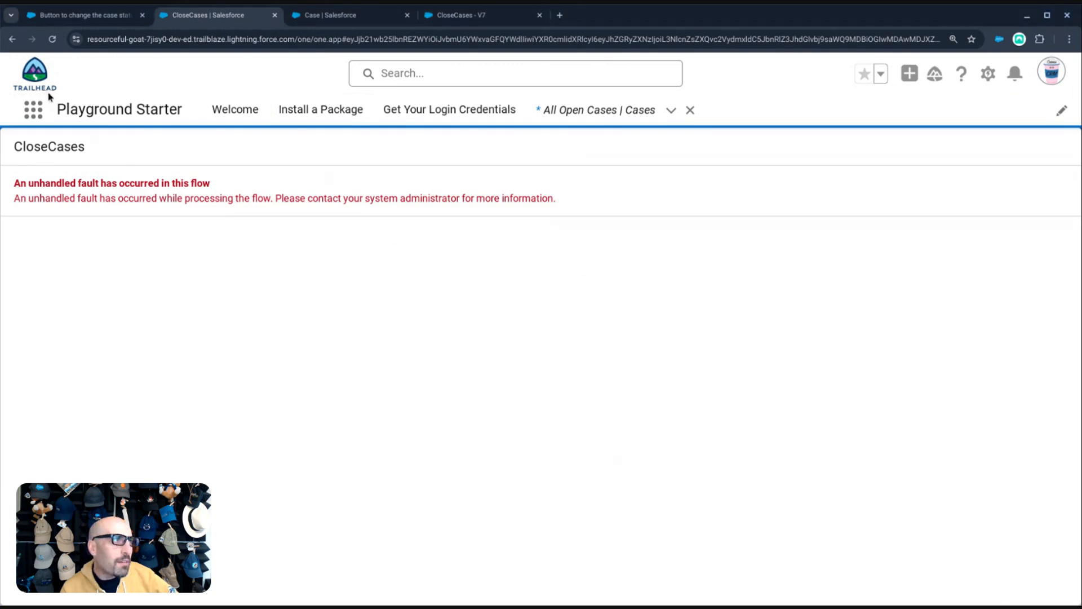
{"action": "left_click", "coordinate": [19, 41]}
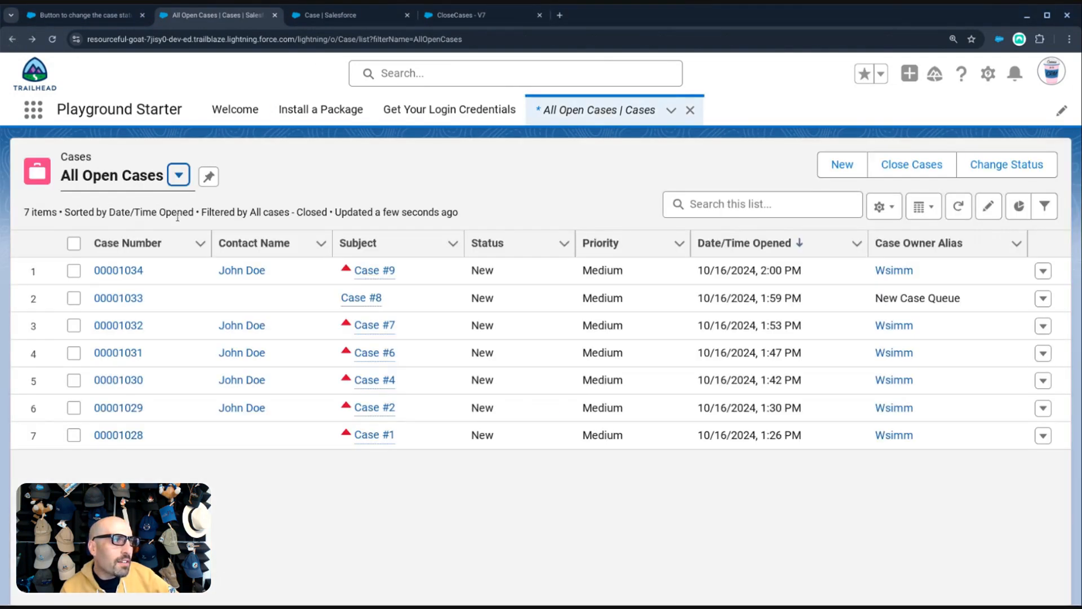
{"action": "left_click", "coordinate": [52, 43]}
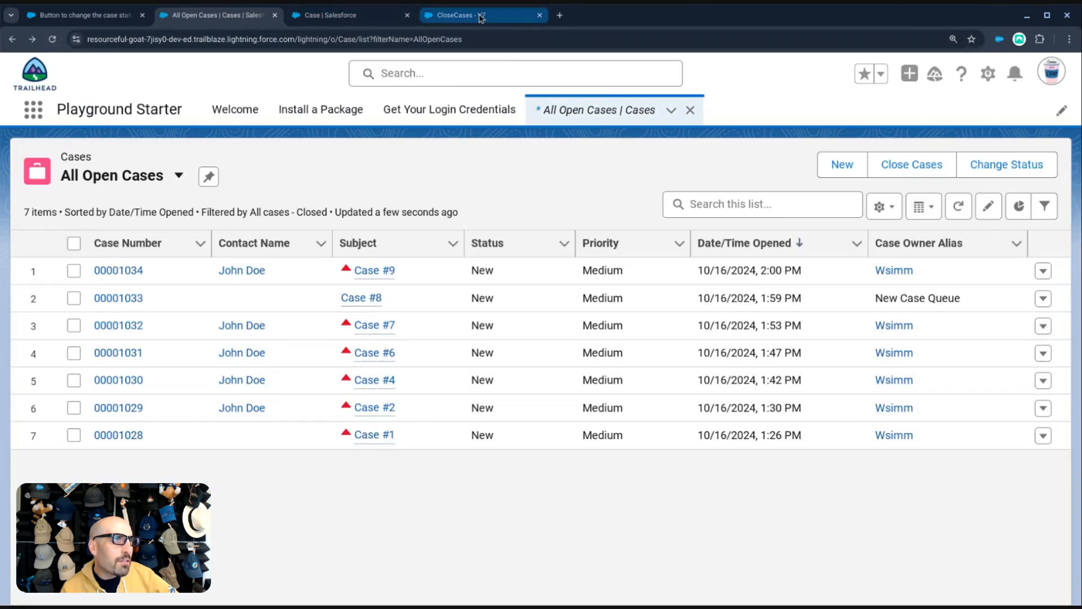
- Remove the {!ids} reference from the display text on the CloseCases flow's Confirmation screen
{"action": "left_click", "coordinate": [467, 15]}
{"action": "left_click", "coordinate": [630, 379]}
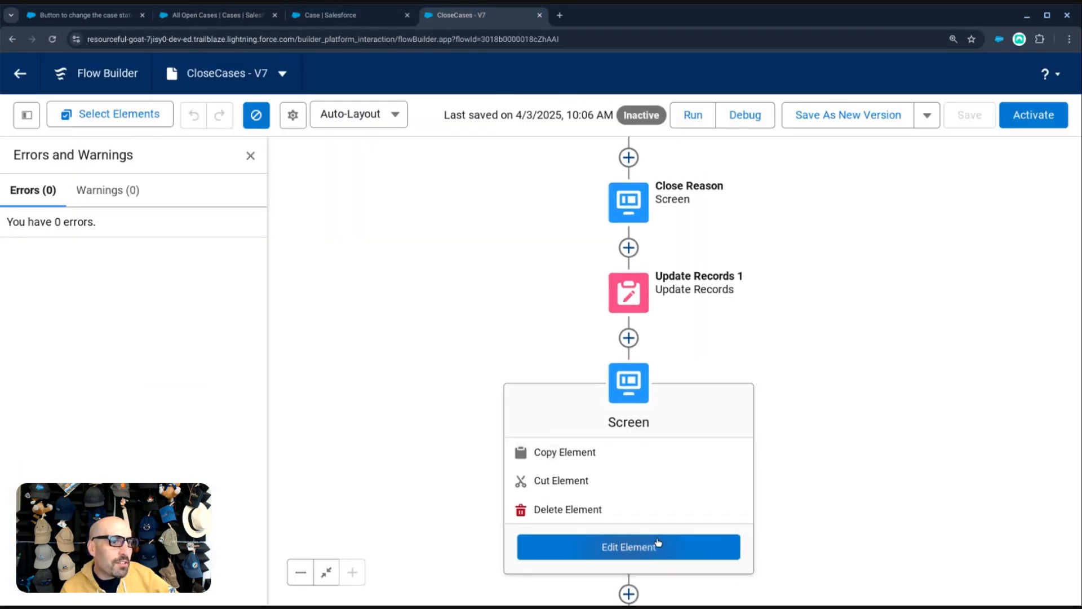
{"action": "left_click", "coordinate": [659, 542]}
{"action": "left_click", "coordinate": [705, 299]}
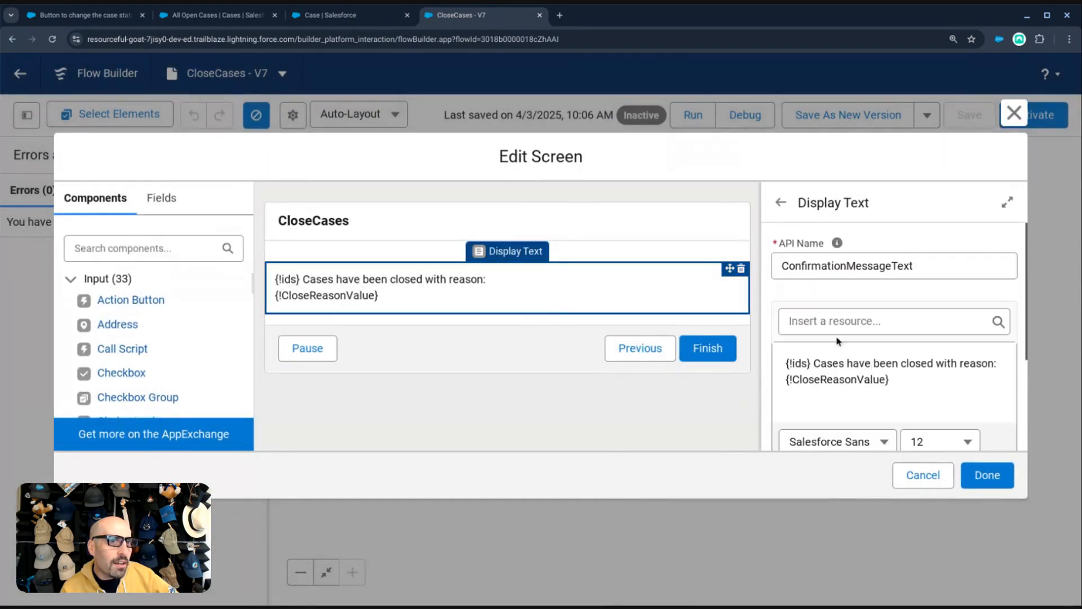
{"action": "left_click_drag", "start_coordinate": [811, 362], "coordinate": [727, 348]}
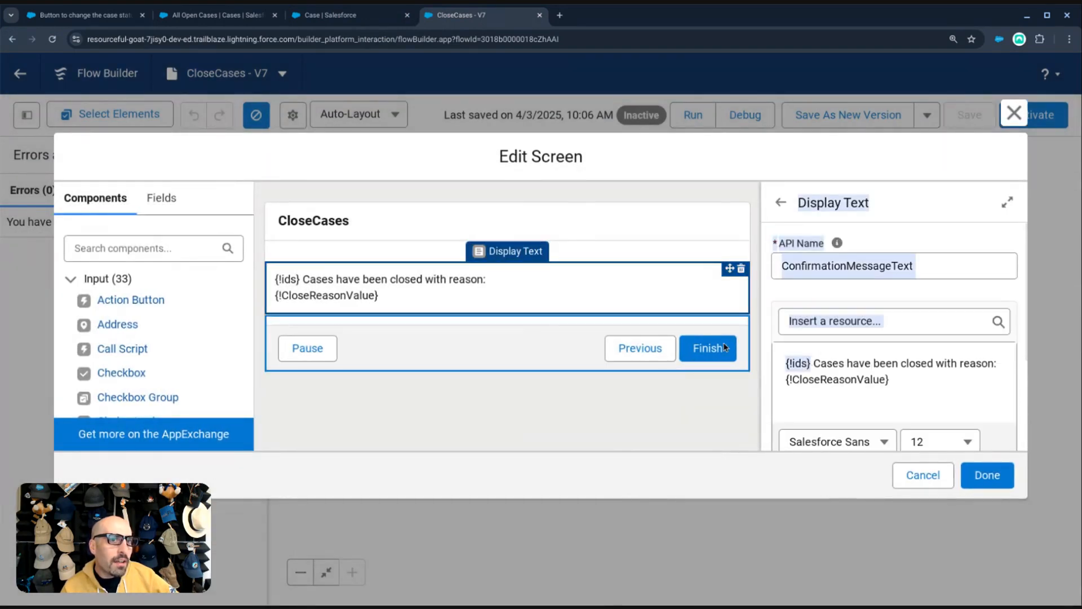
{"action": "key", "text": "BackSpace"}
{"action": "left_click", "coordinate": [810, 363]}
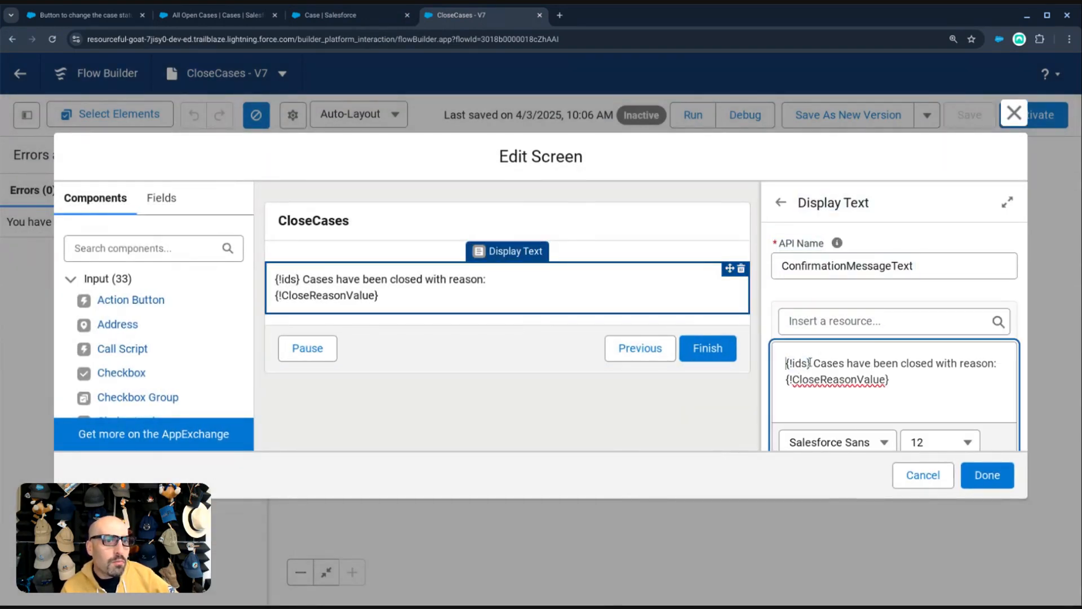
{"action": "left_click_drag", "start_coordinate": [810, 363], "coordinate": [786, 364]}
{"action": "key", "text": "BackSpace"}
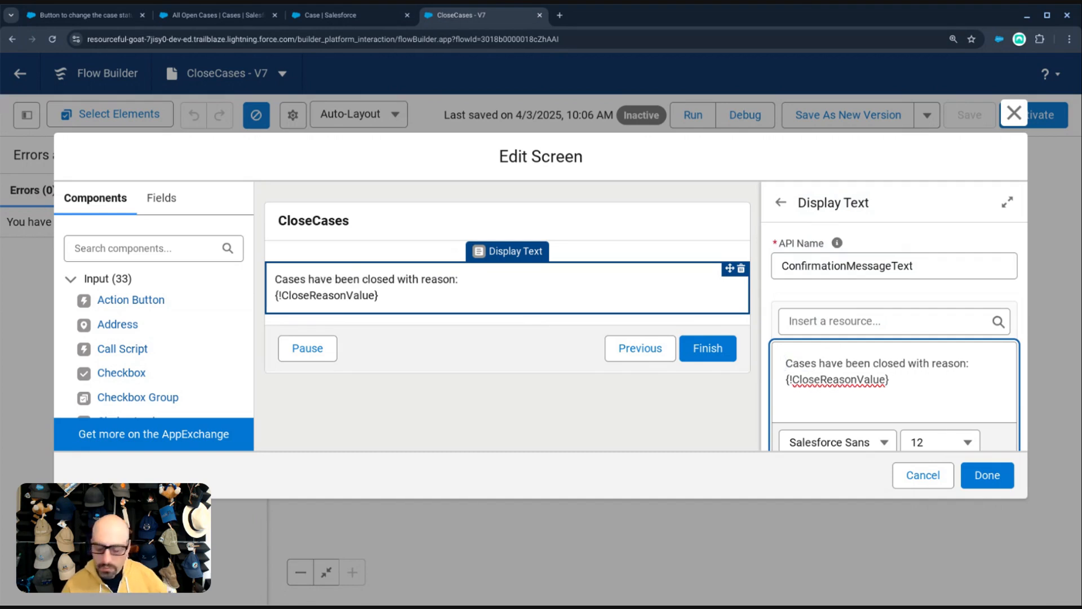
- Reword the start of the confirmation message to "Your selected cases" and finish editing the screen
{"action": "type", "text": "You"}
{"action": "key", "text": "BackSpace"}
{"action": "type", "text": "r sel"}
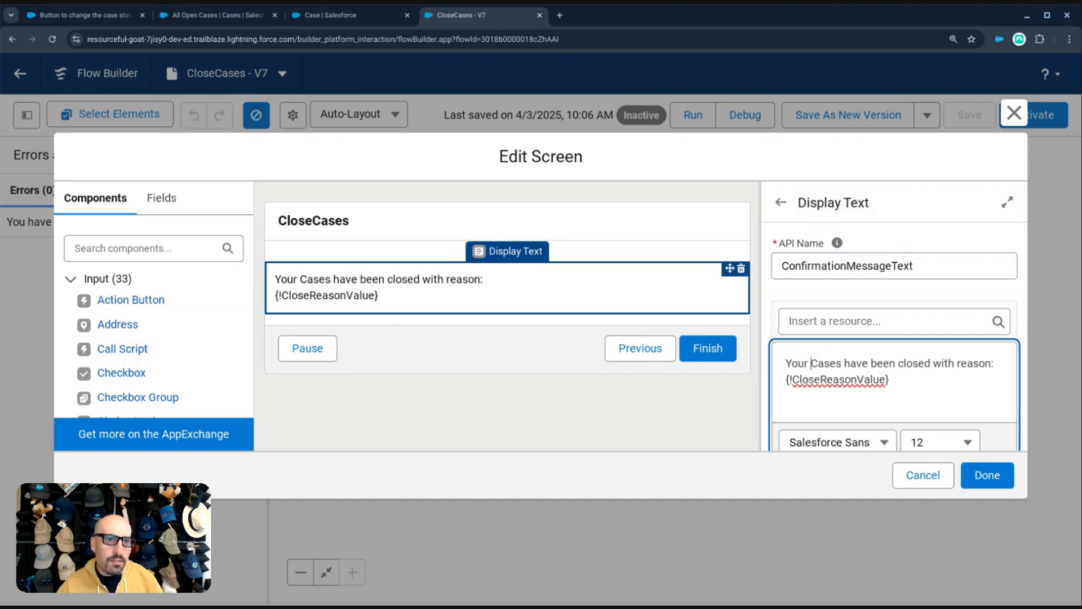
{"action": "type", "text": "ected"}
{"action": "key", "text": "Delete"}
{"action": "type", "text": "c"}
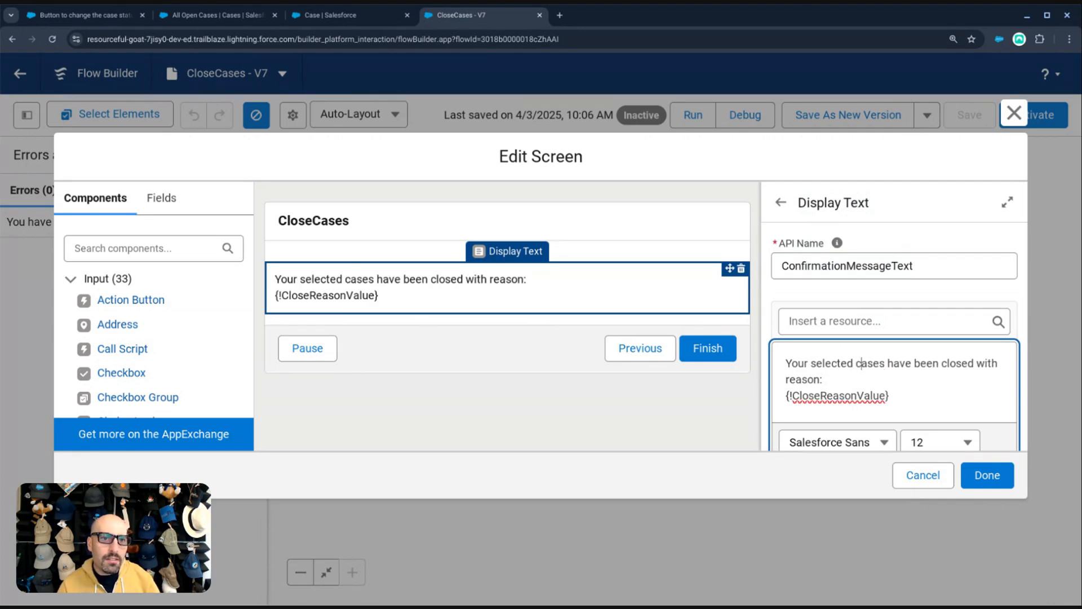
{"action": "left_click", "coordinate": [989, 481]}
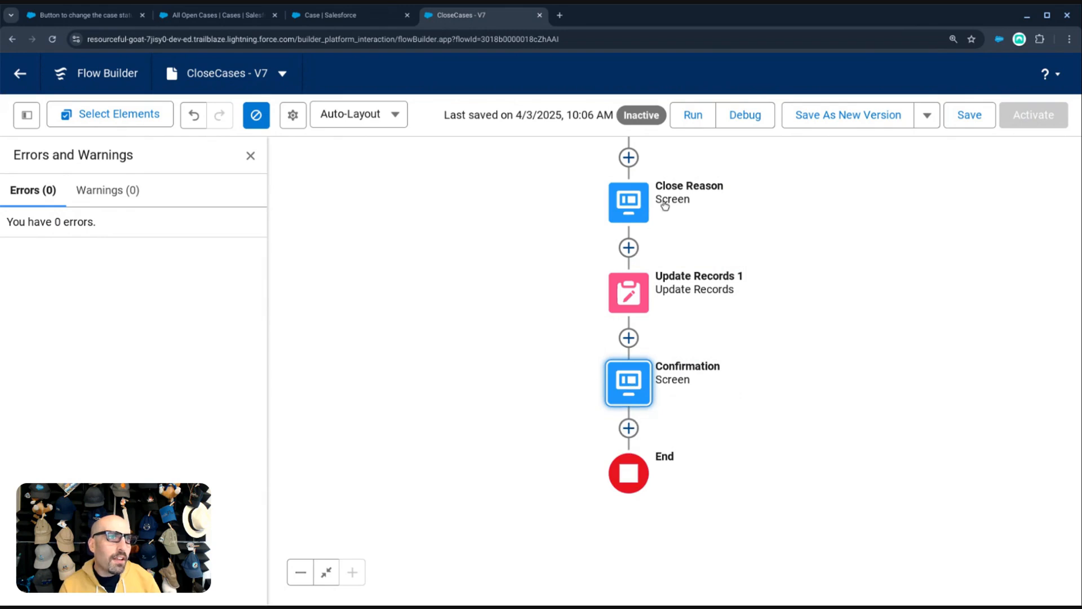
- Save the CloseCases flow as a new version and activate it
{"action": "left_click", "coordinate": [887, 116]}
{"action": "left_click", "coordinate": [843, 459]}
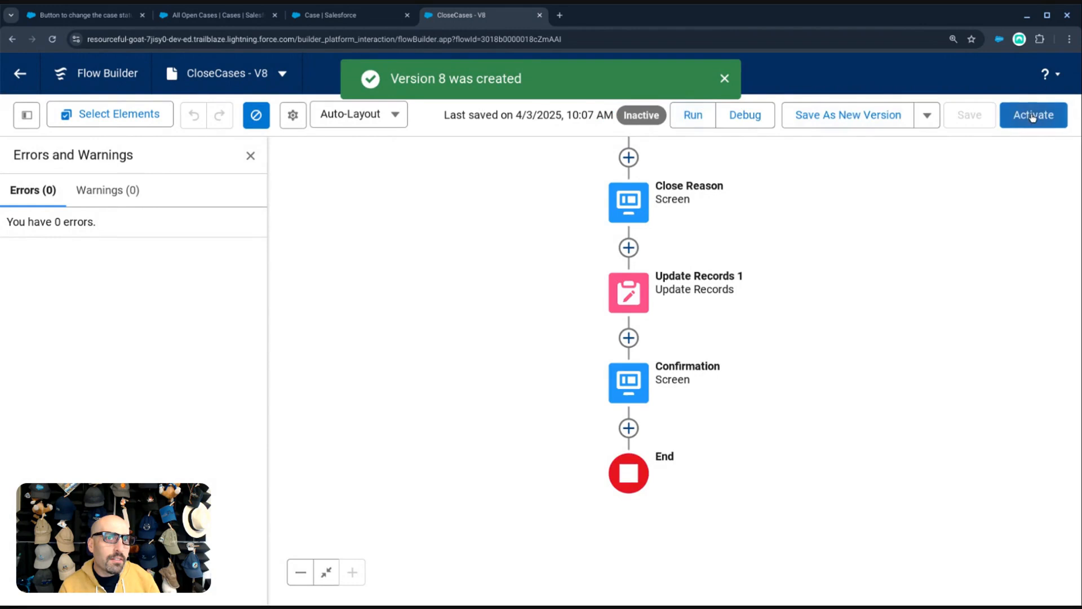
{"action": "left_click", "coordinate": [1037, 116]}
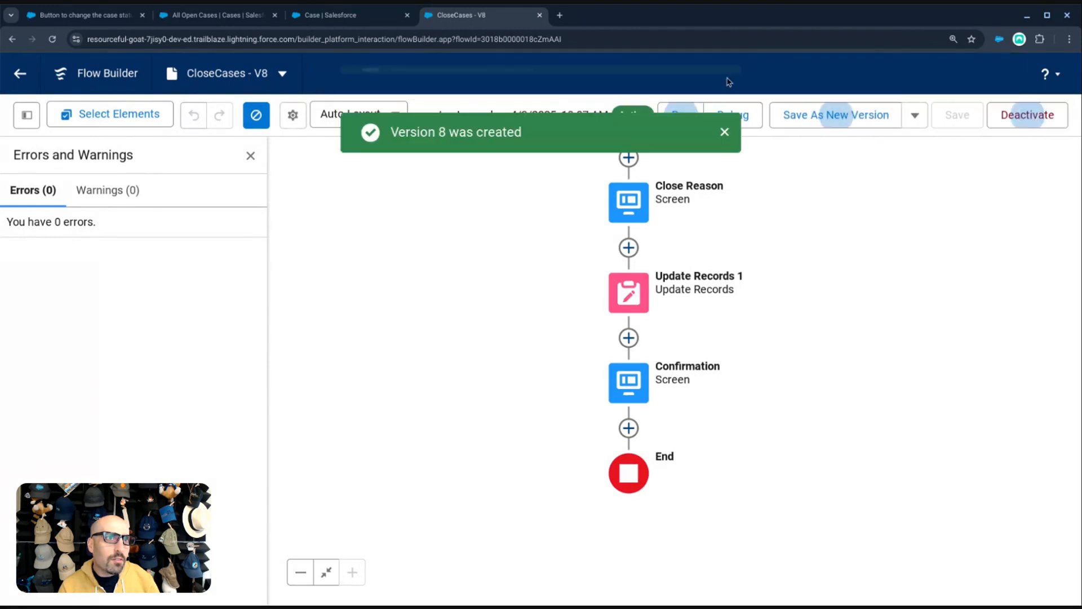
- Try to close Case #8 and Case #9 with the close reason "Test #3", then return to the All Open Cases list
{"action": "left_click", "coordinate": [214, 15]}
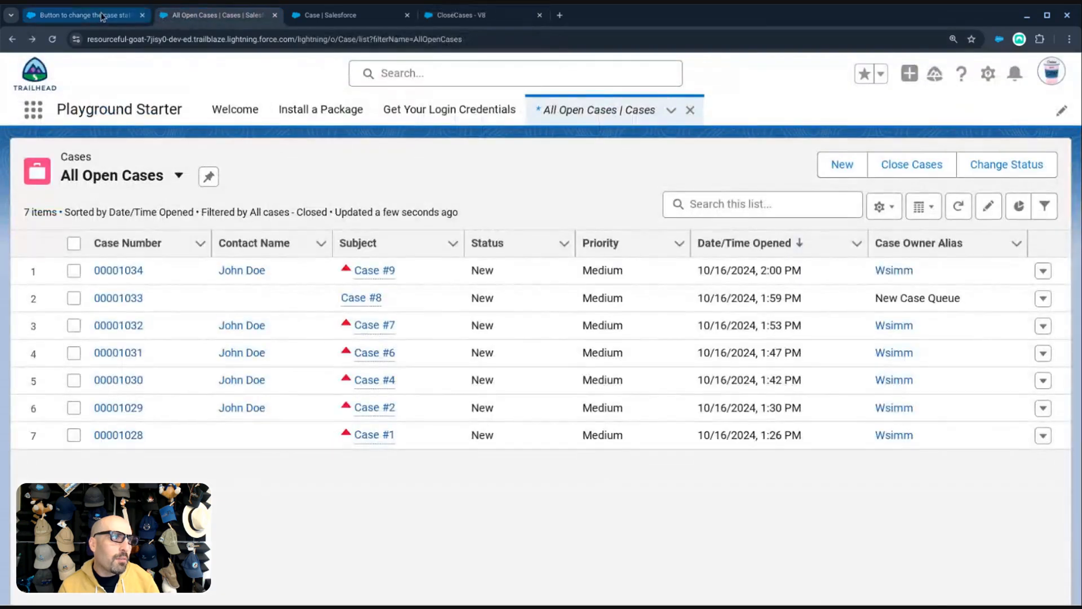
{"action": "left_click", "coordinate": [74, 298]}
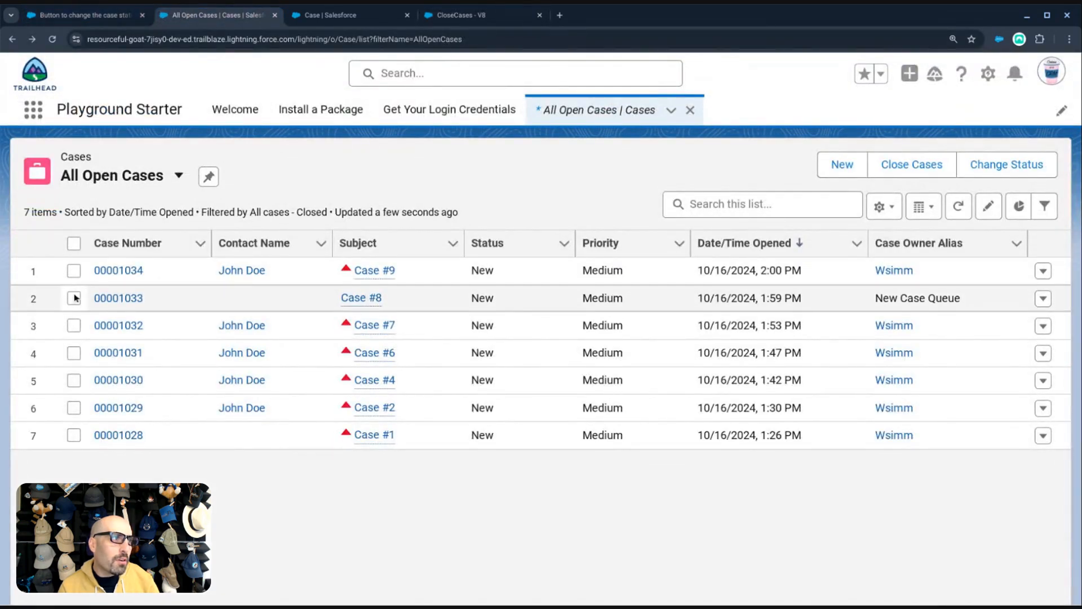
{"action": "left_click", "coordinate": [74, 270]}
{"action": "left_click", "coordinate": [911, 164]}
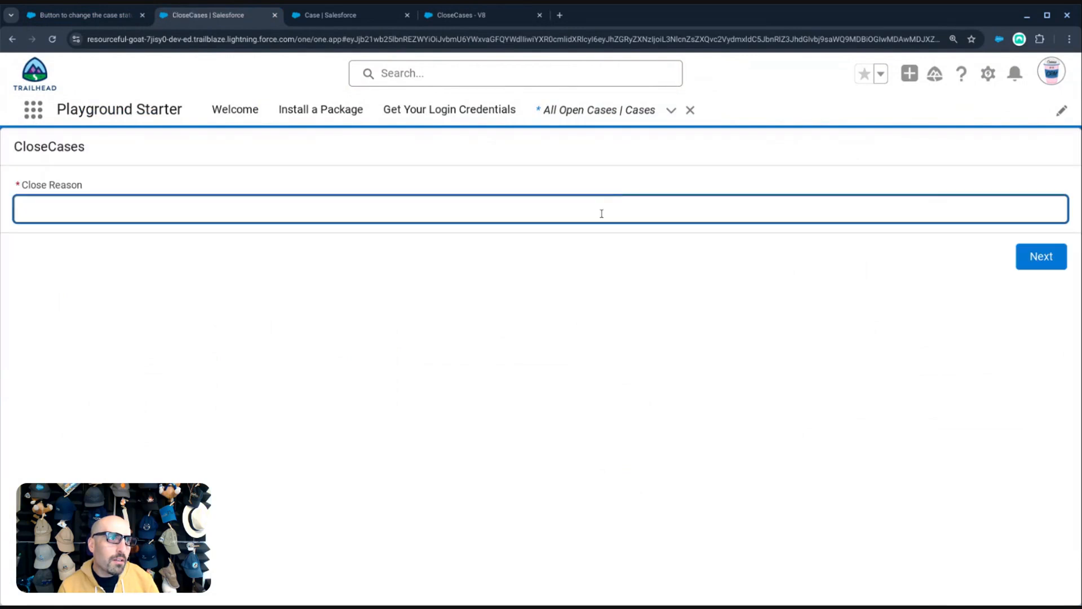
{"action": "type", "text": "Test #3"}
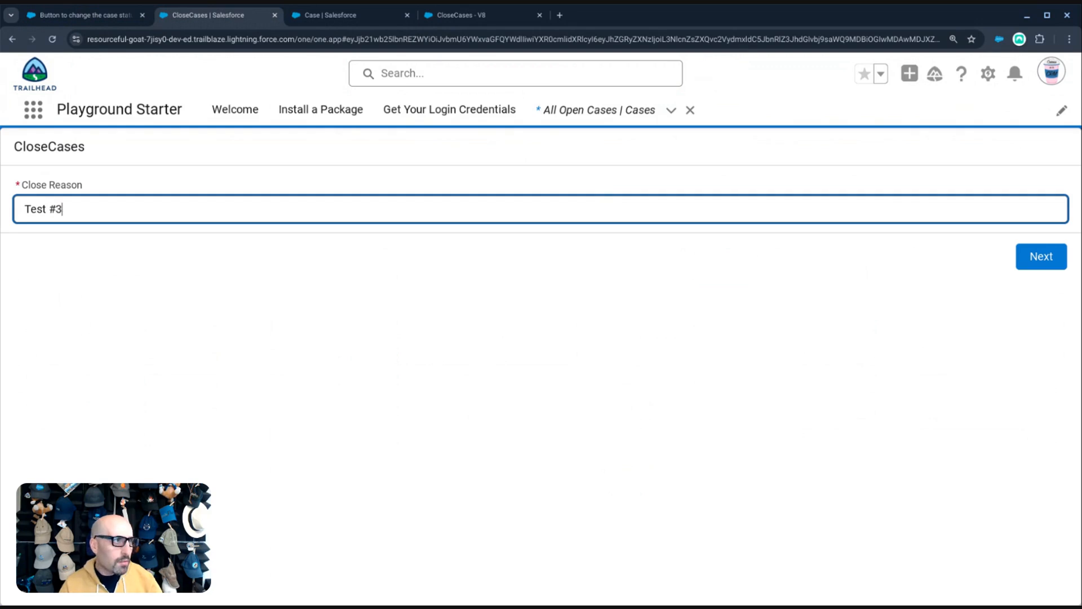
{"action": "left_click", "coordinate": [1042, 257]}
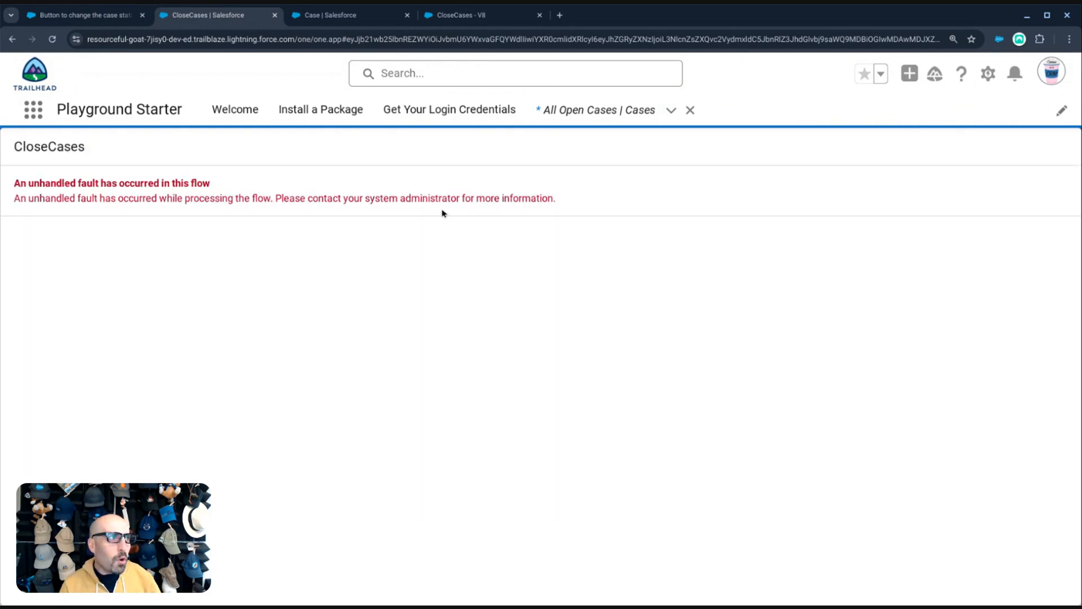
{"action": "key", "text": "F5"}
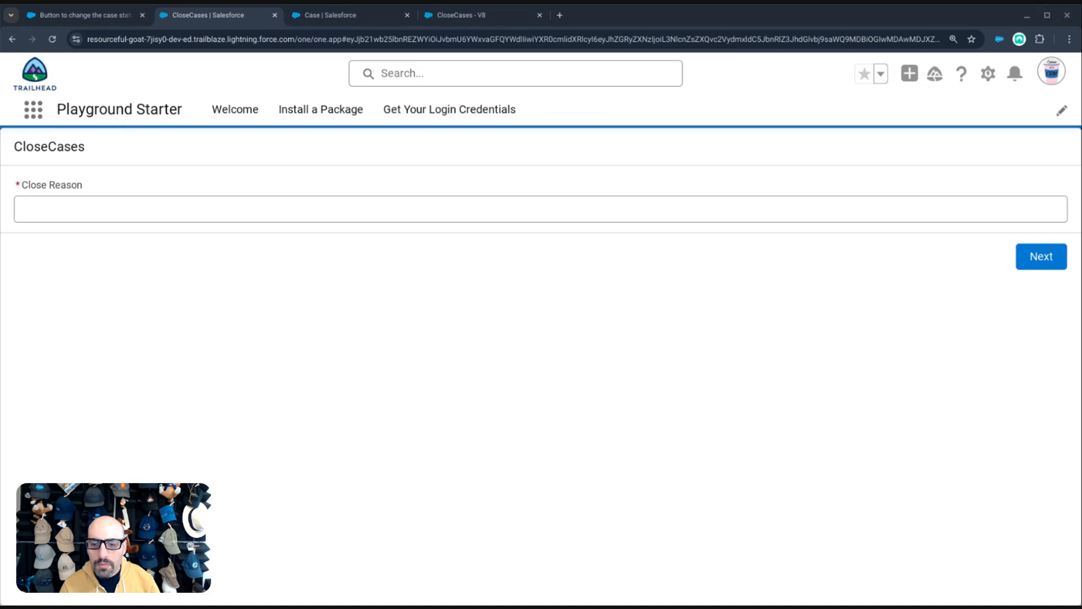
{"action": "left_click", "coordinate": [433, 366]}
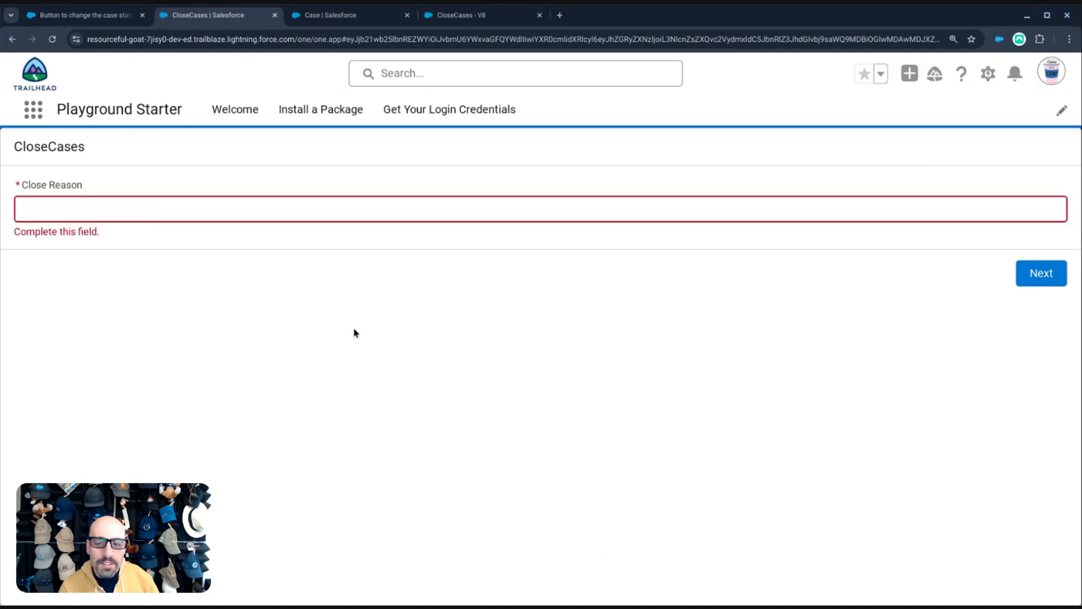
{"action": "left_click", "coordinate": [11, 39]}
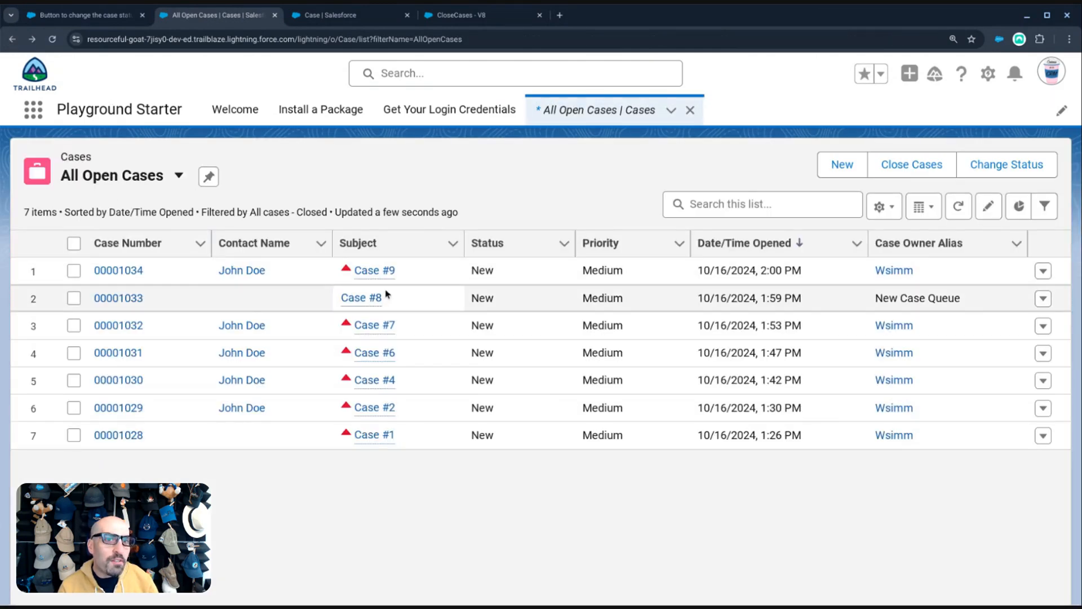
- Close Case #7 and Case #6 from the All Open Cases list with the close reason "Test #4" and finish the flow
{"action": "left_click_drag", "start_coordinate": [961, 298], "coordinate": [875, 298]}
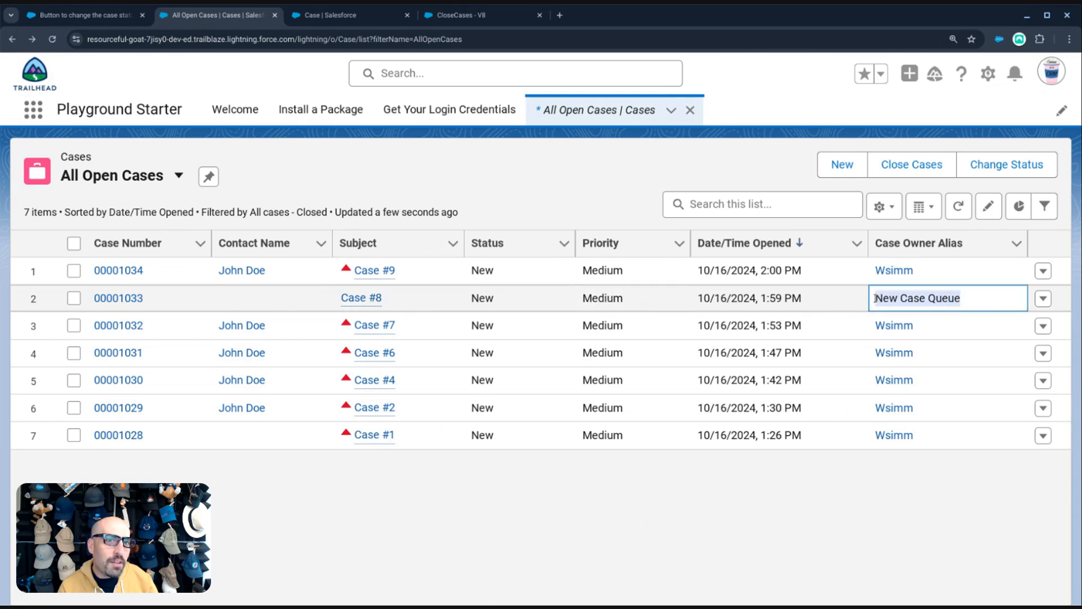
{"action": "left_click", "coordinate": [74, 325]}
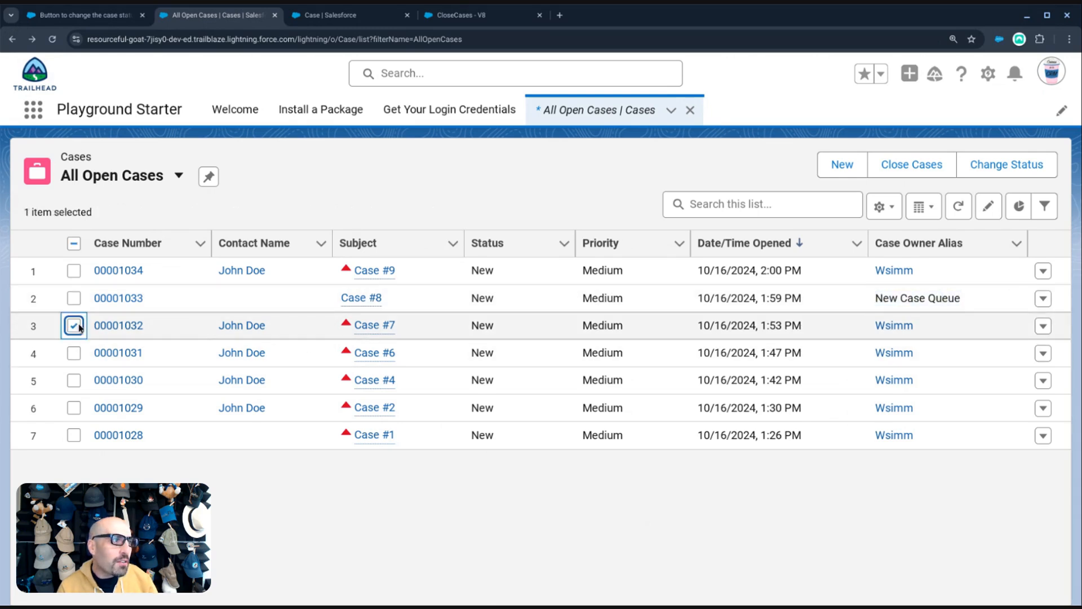
{"action": "left_click", "coordinate": [74, 353]}
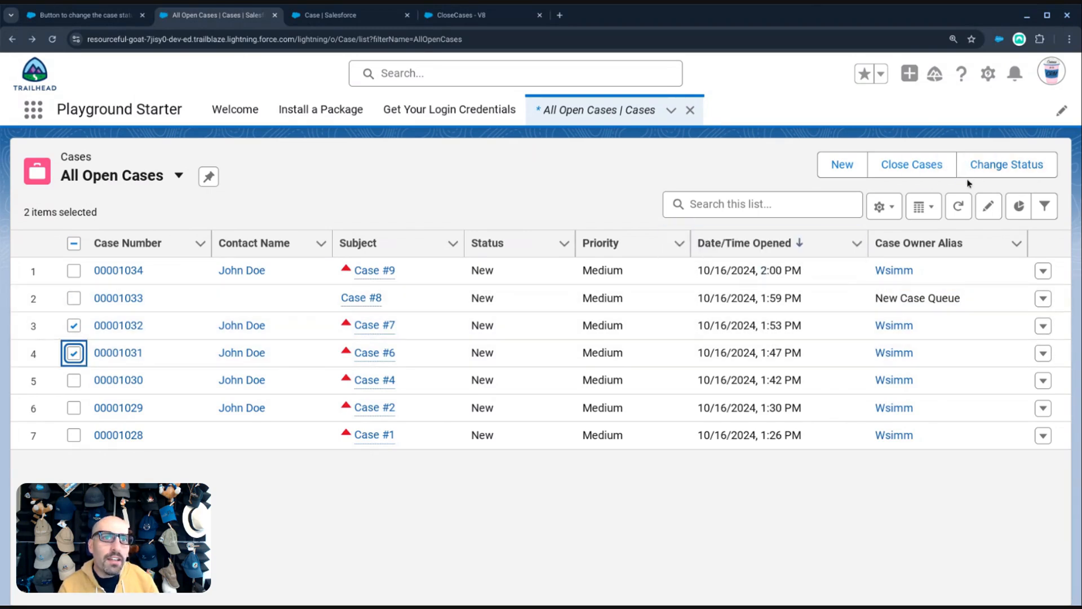
{"action": "left_click", "coordinate": [906, 177]}
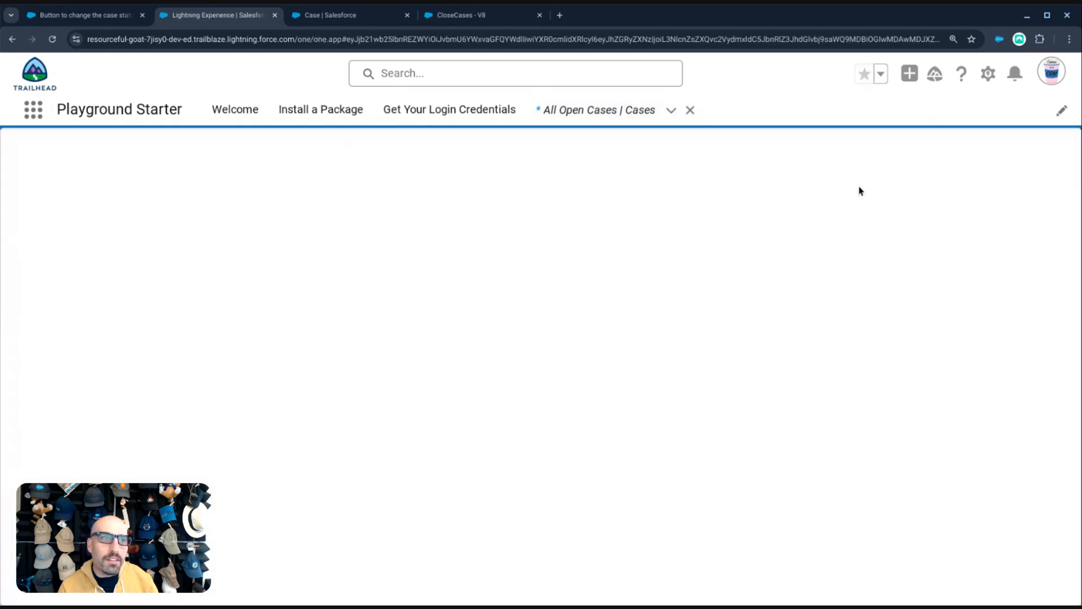
{"action": "type", "text": "C"}
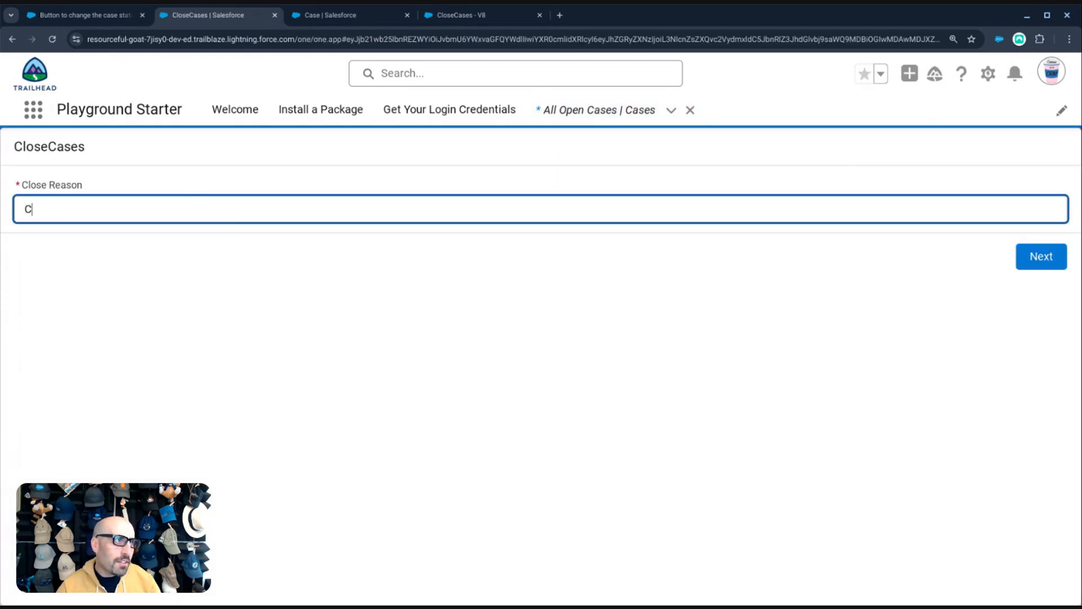
{"action": "key", "text": "BackSpace"}
{"action": "type", "text": "Test #4"}
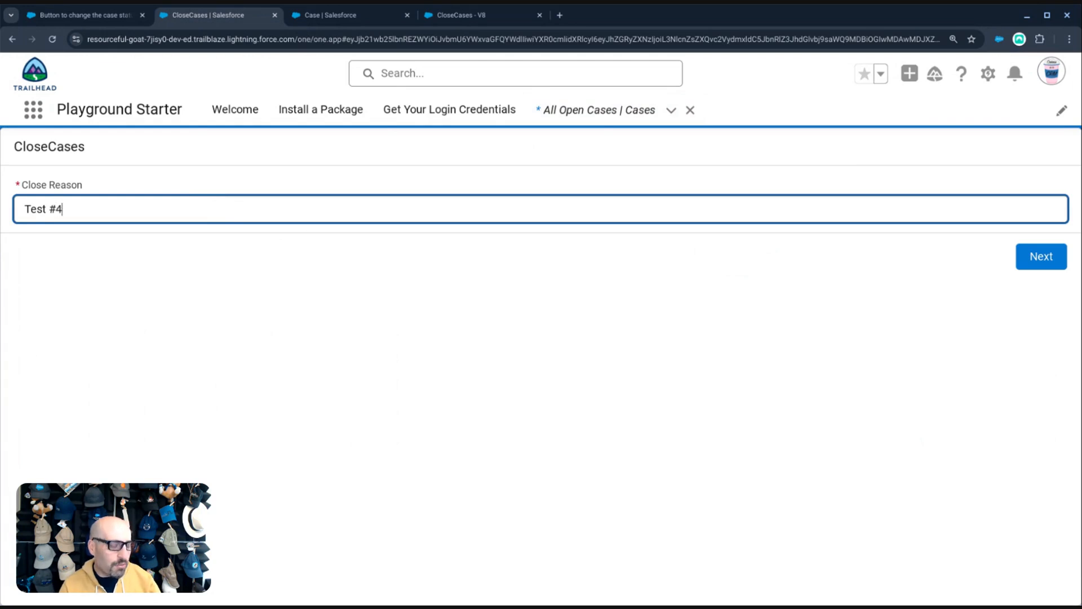
{"action": "left_click", "coordinate": [635, 365]}
{"action": "left_click", "coordinate": [1032, 265]}
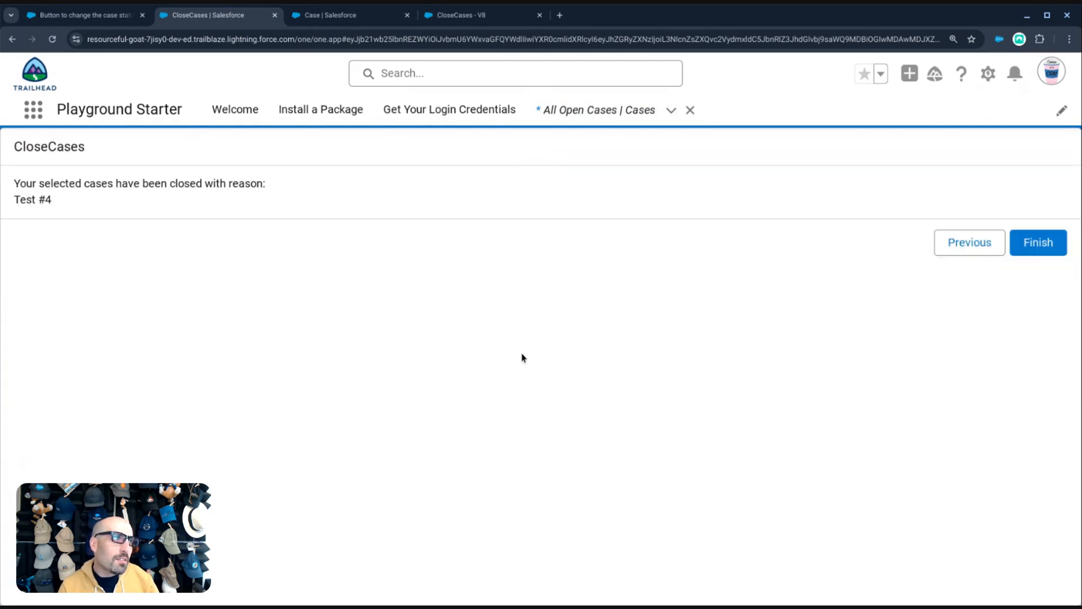
{"action": "left_click", "coordinate": [1055, 249]}
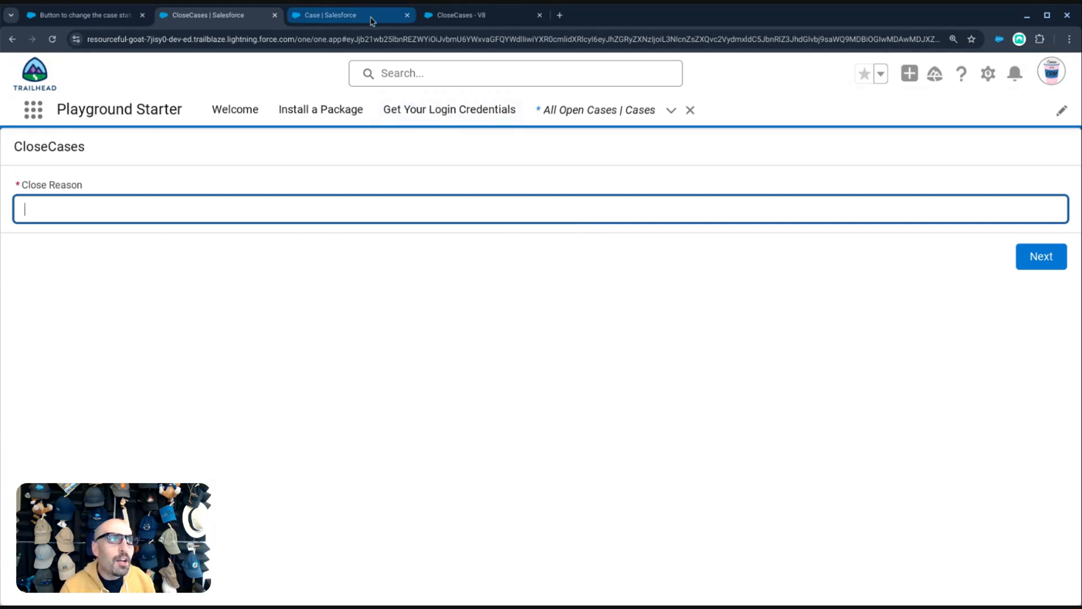
- Return to Setup and find the Flows page by searching for "flows"
{"action": "left_click", "coordinate": [467, 16]}
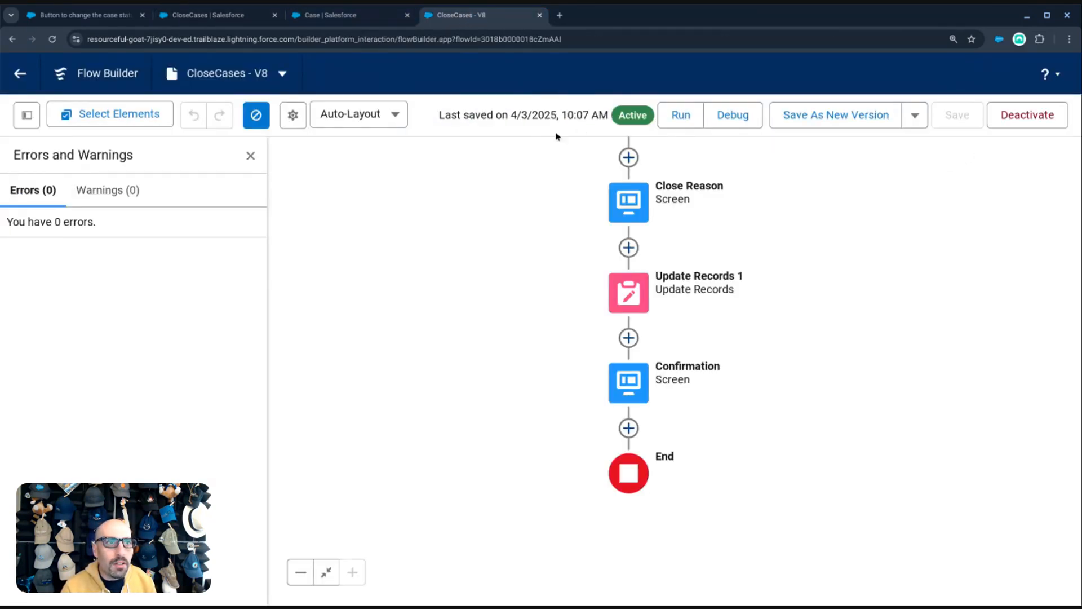
{"action": "left_click", "coordinate": [354, 15]}
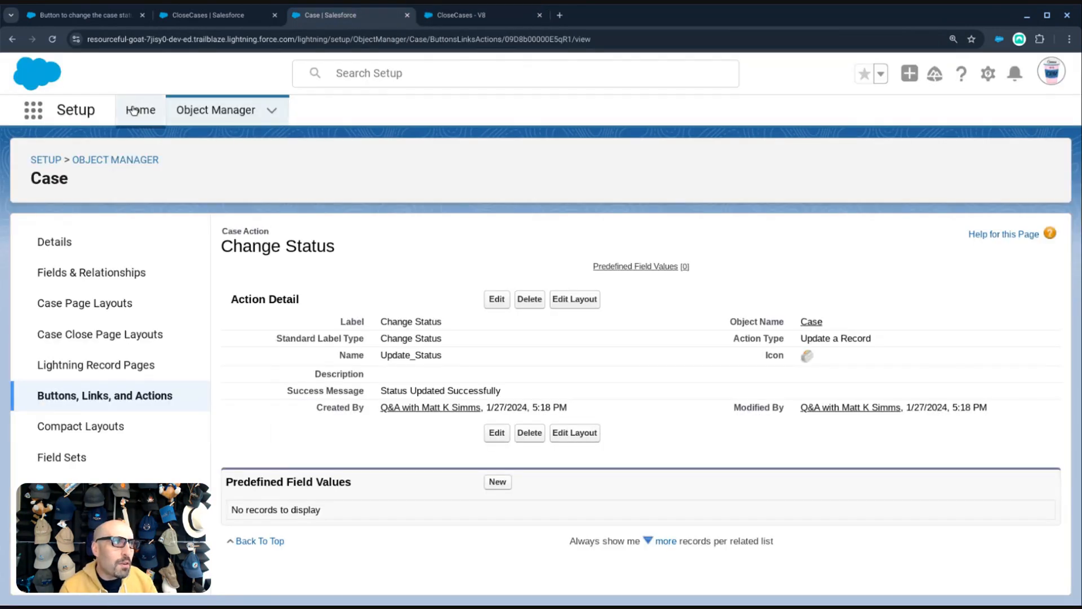
{"action": "left_click", "coordinate": [135, 110]}
{"action": "left_click", "coordinate": [104, 146]}
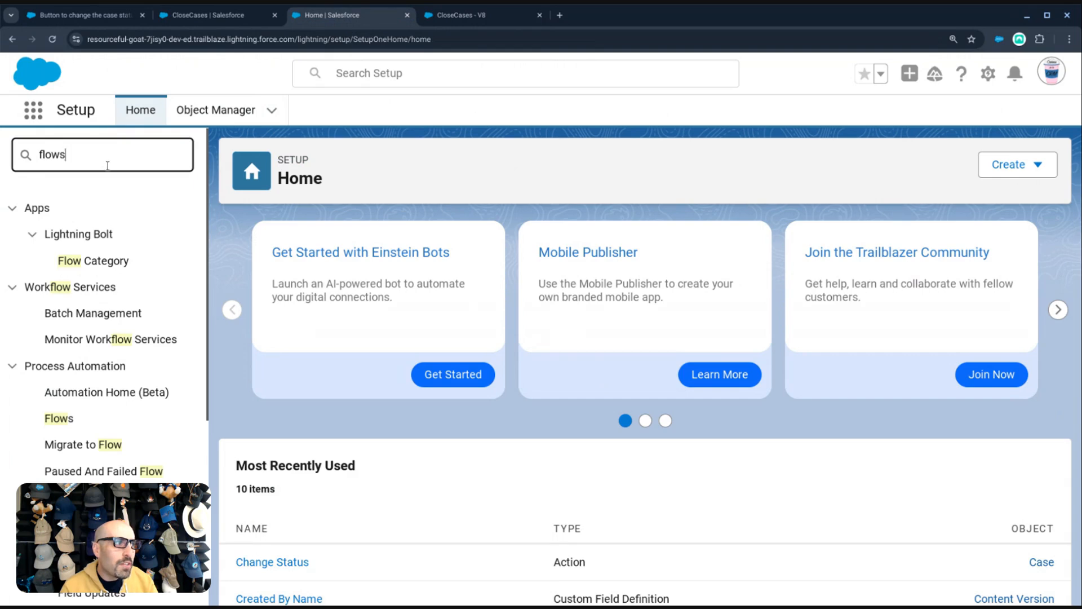
{"action": "left_click", "coordinate": [59, 234]}
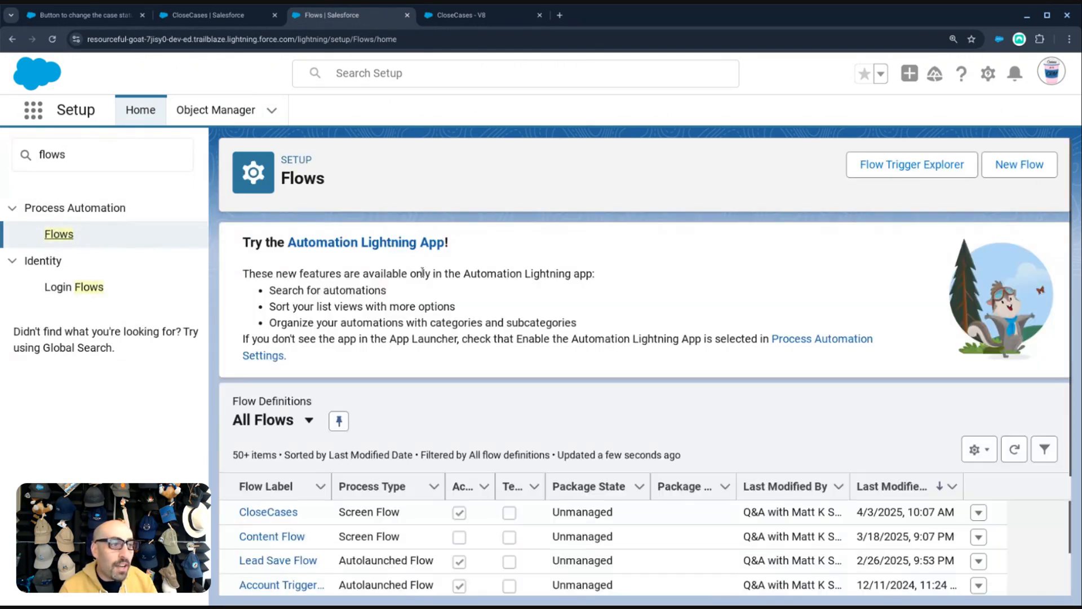
- Widen the Flow Label column in the All Flows list and sort the flows by process type
{"action": "scroll", "coordinate": [422, 273], "scroll_direction": "down", "scroll_amount": 2}
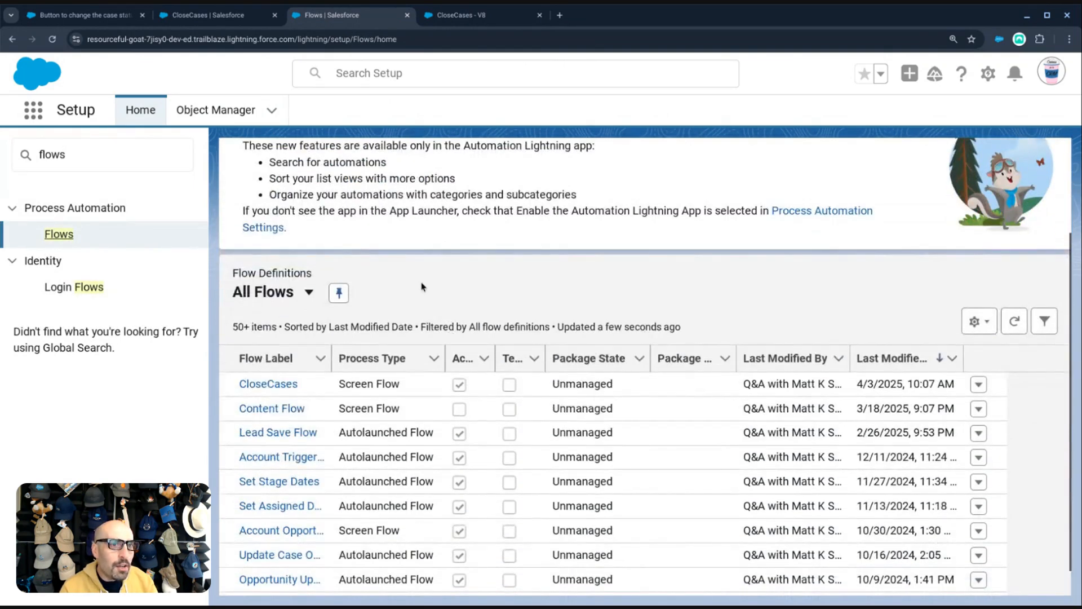
{"action": "scroll", "coordinate": [422, 288], "scroll_direction": "down", "scroll_amount": 1}
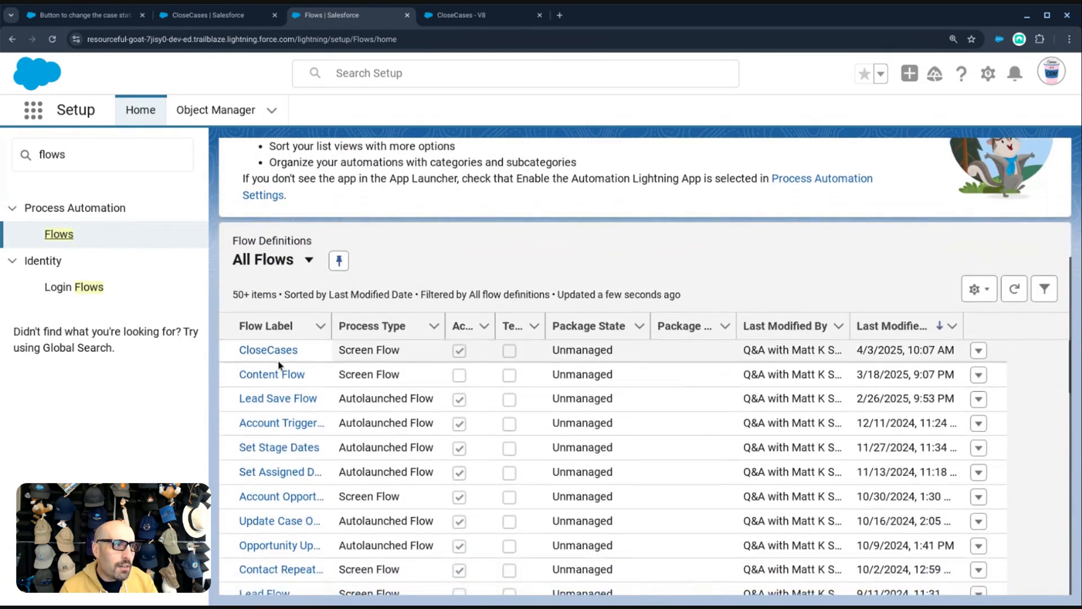
{"action": "scroll", "coordinate": [285, 395], "scroll_direction": "down", "scroll_amount": 3}
{"action": "scroll", "coordinate": [286, 426], "scroll_direction": "down", "scroll_amount": 3}
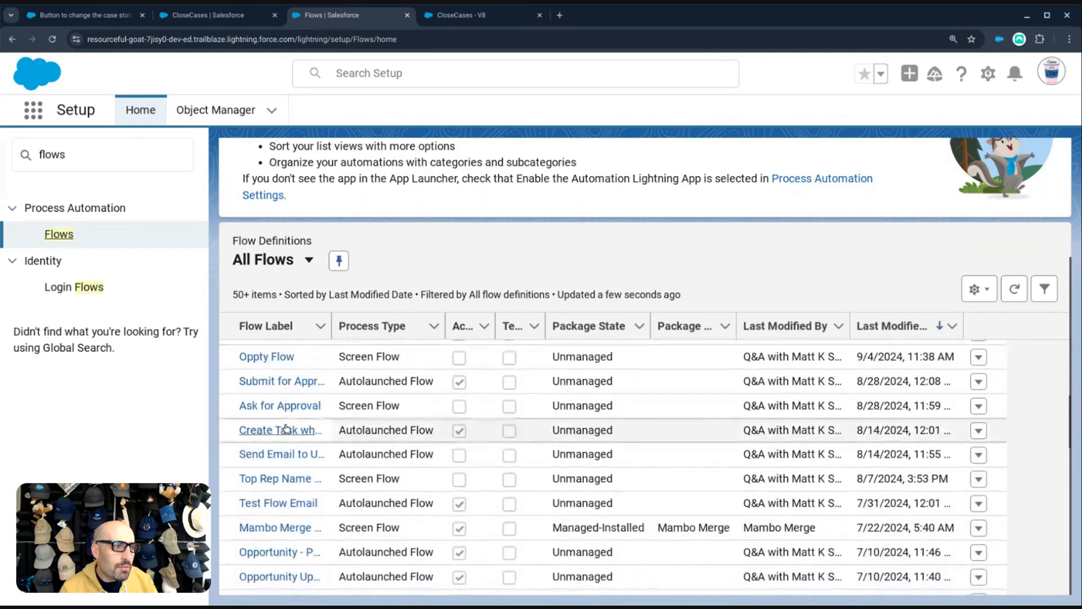
{"action": "scroll", "coordinate": [314, 381], "scroll_direction": "up", "scroll_amount": 6}
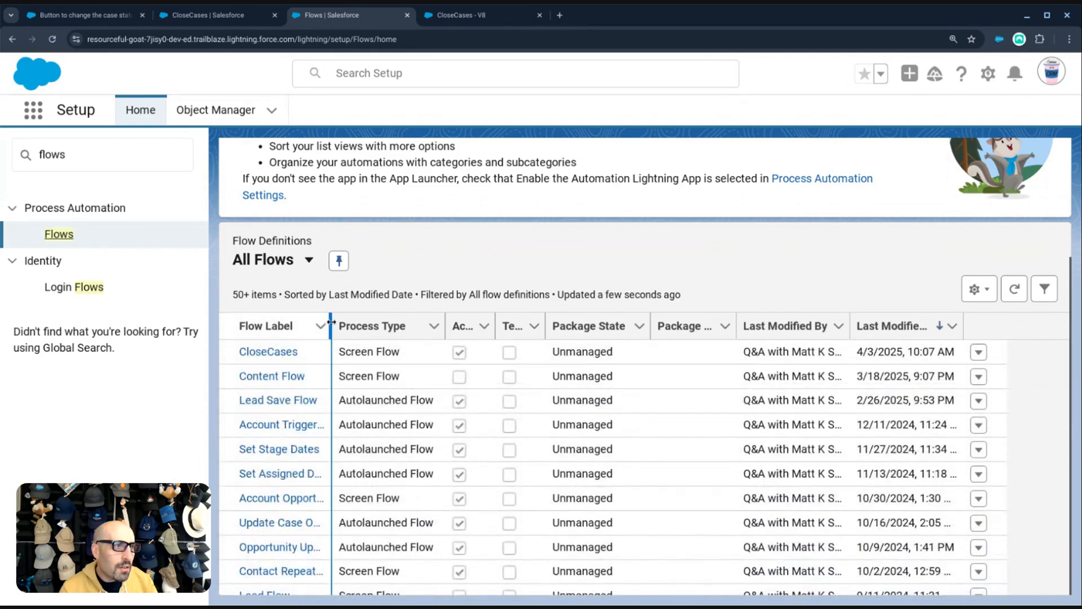
{"action": "left_click_drag", "start_coordinate": [374, 317], "coordinate": [371, 318]}
{"action": "left_click", "coordinate": [438, 326]}
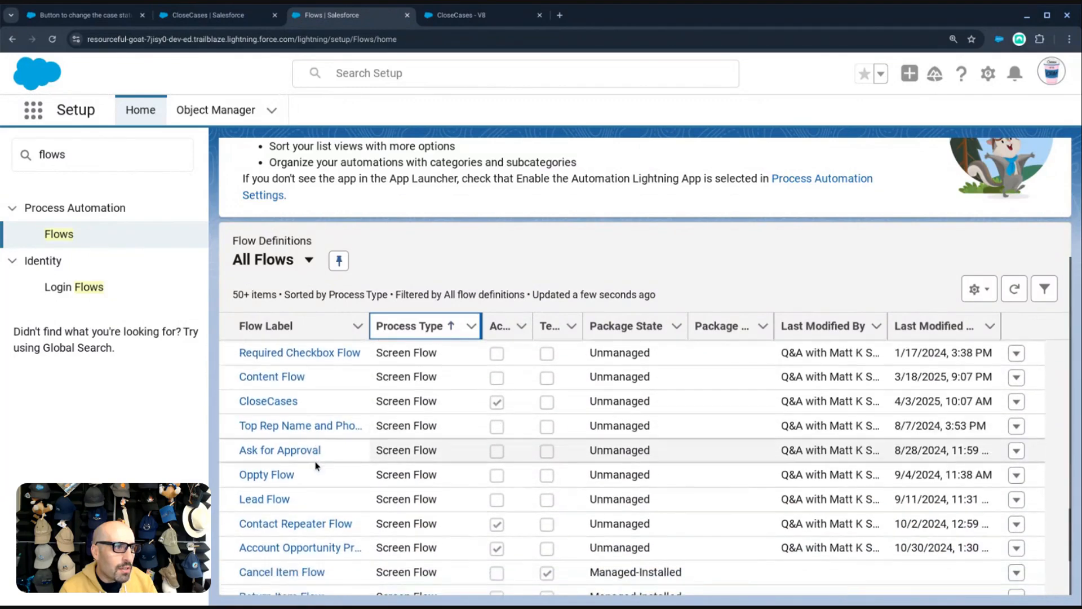
- Browse the screen flows in the sorted list, inspect Lead Flow, and close it to return to the CloseCases flow
{"action": "scroll", "coordinate": [316, 466], "scroll_direction": "down", "scroll_amount": 3}
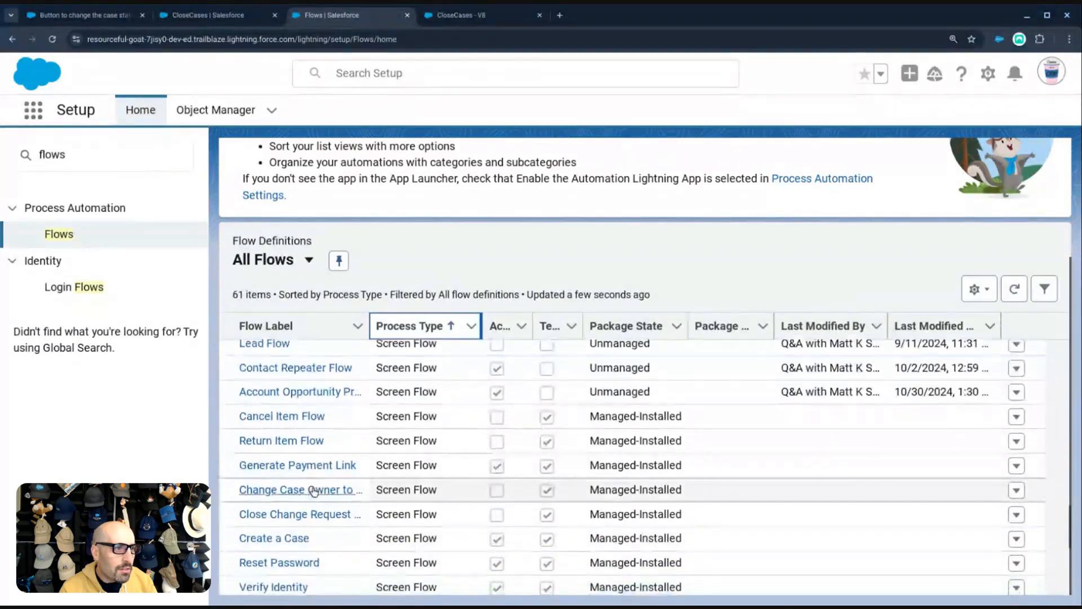
{"action": "scroll", "coordinate": [314, 491], "scroll_direction": "down", "scroll_amount": 1}
{"action": "scroll", "coordinate": [318, 501], "scroll_direction": "down", "scroll_amount": 4}
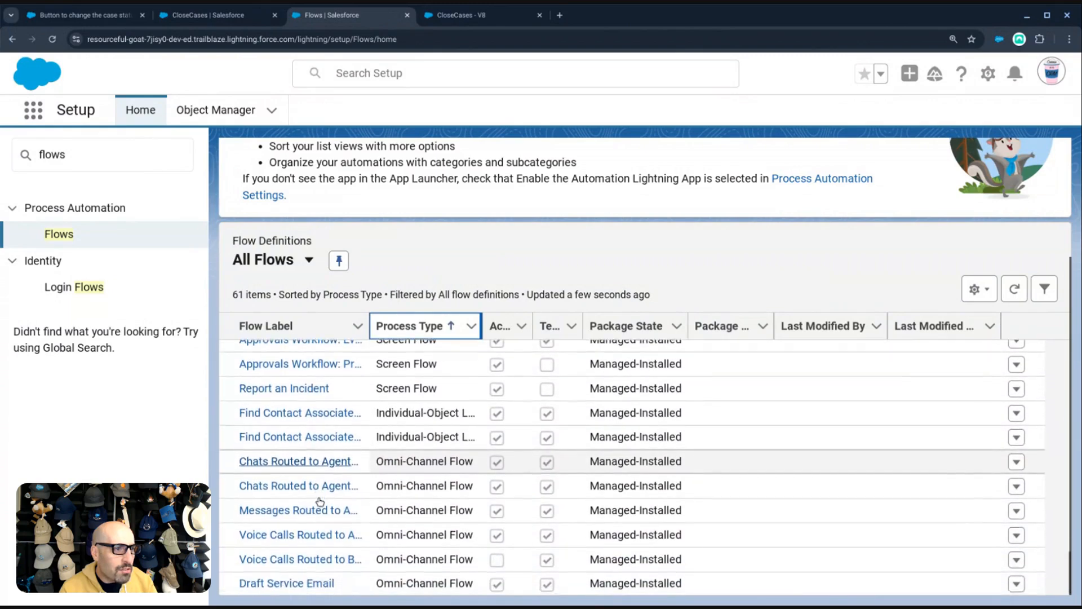
{"action": "scroll", "coordinate": [321, 496], "scroll_direction": "up", "scroll_amount": 3}
{"action": "scroll", "coordinate": [321, 493], "scroll_direction": "up", "scroll_amount": 1}
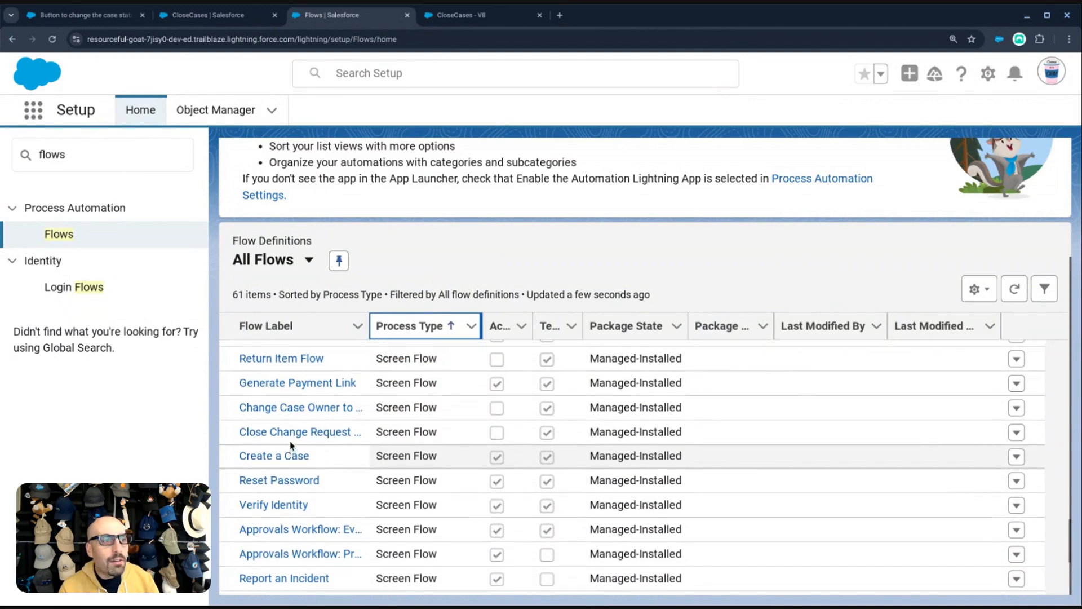
{"action": "scroll", "coordinate": [290, 451], "scroll_direction": "up", "scroll_amount": 4}
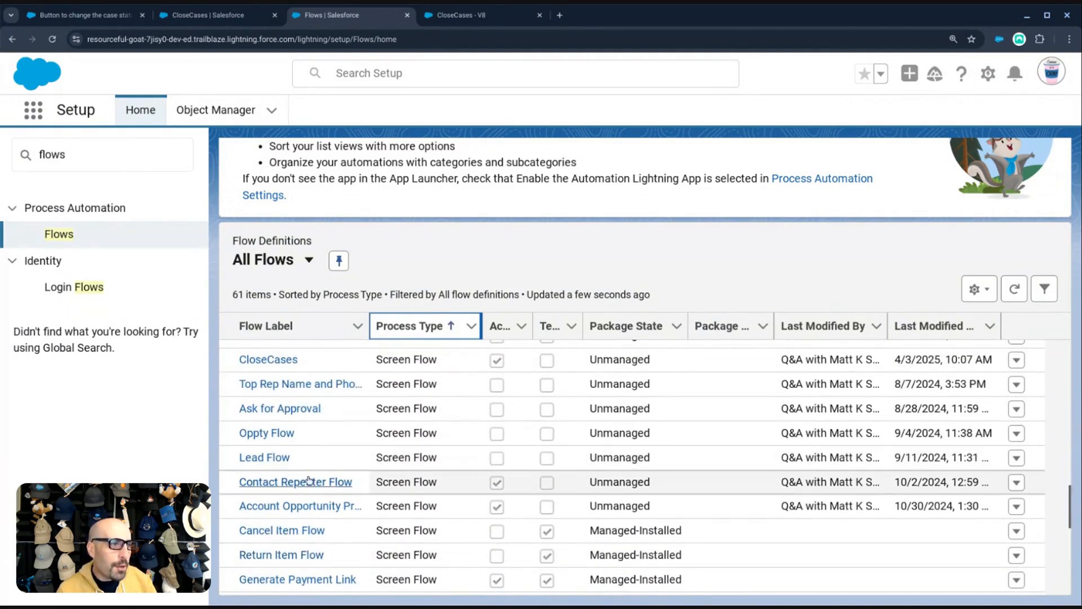
{"action": "left_click", "coordinate": [273, 458]}
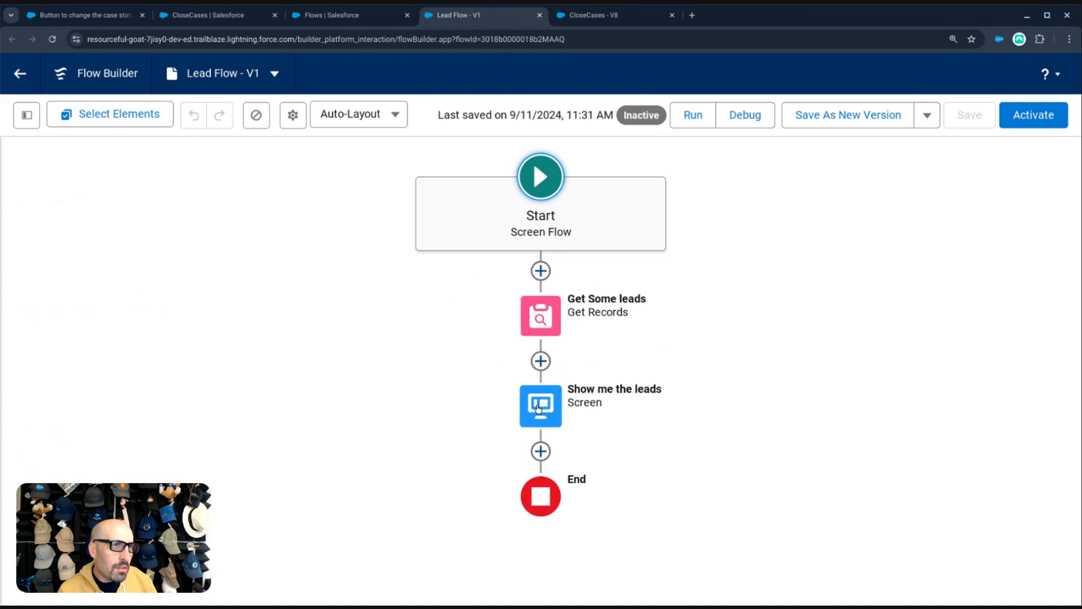
{"action": "left_click", "coordinate": [540, 16]}
{"action": "left_click", "coordinate": [437, 21]}
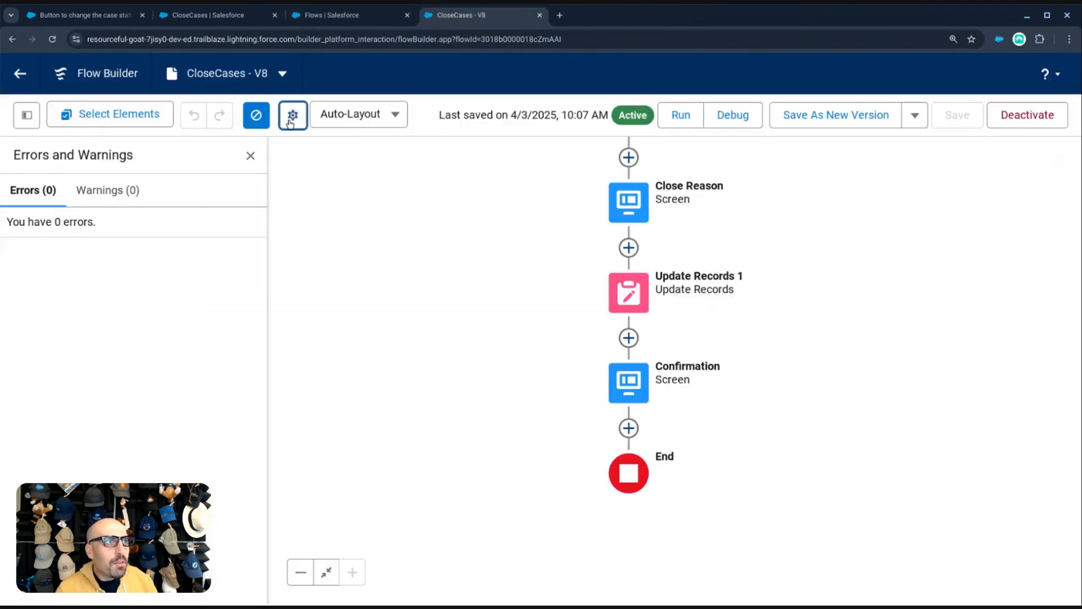
- Examine the CloseCases version properties, including the progress indicator types, and leave them without applying changes
{"action": "left_click", "coordinate": [292, 117]}
{"action": "left_click", "coordinate": [240, 381]}
{"action": "scroll", "coordinate": [350, 369], "scroll_direction": "down", "scroll_amount": 5}
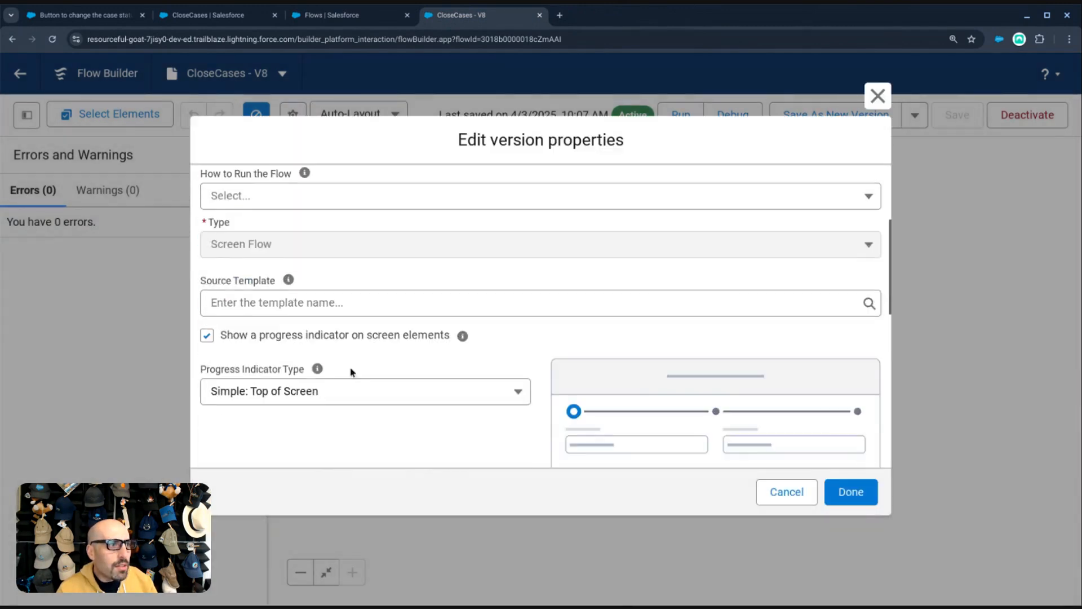
{"action": "left_click", "coordinate": [307, 285]}
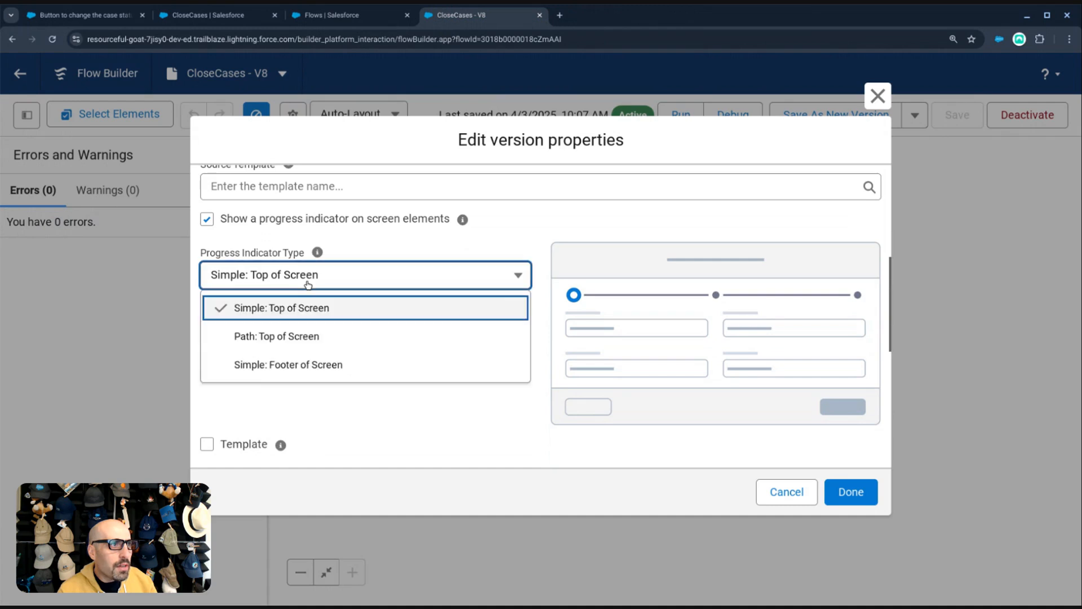
{"action": "left_click", "coordinate": [400, 243]}
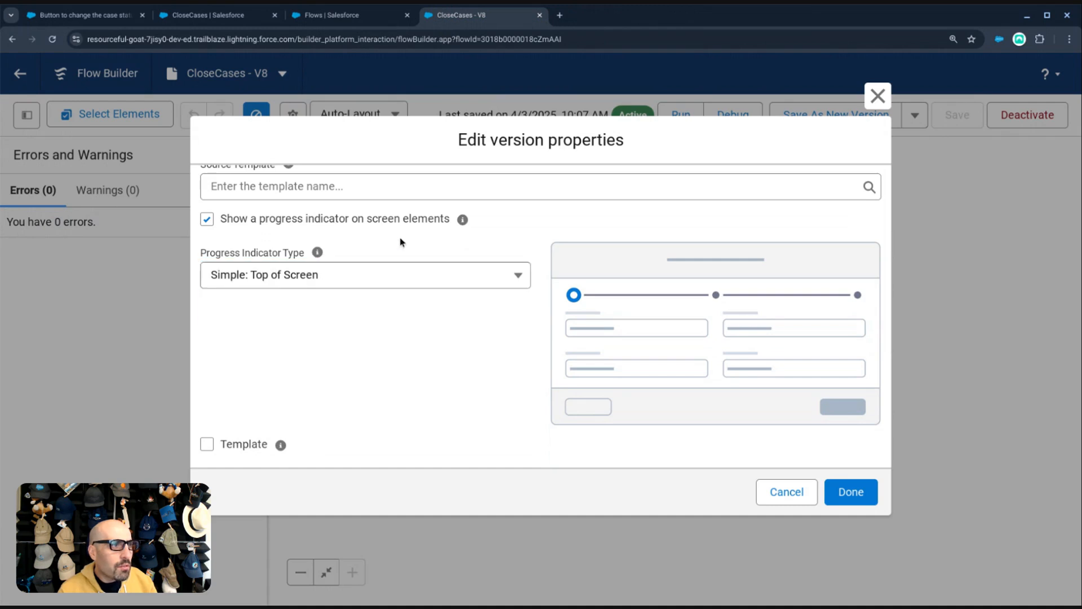
{"action": "scroll", "coordinate": [375, 379], "scroll_direction": "down", "scroll_amount": 4}
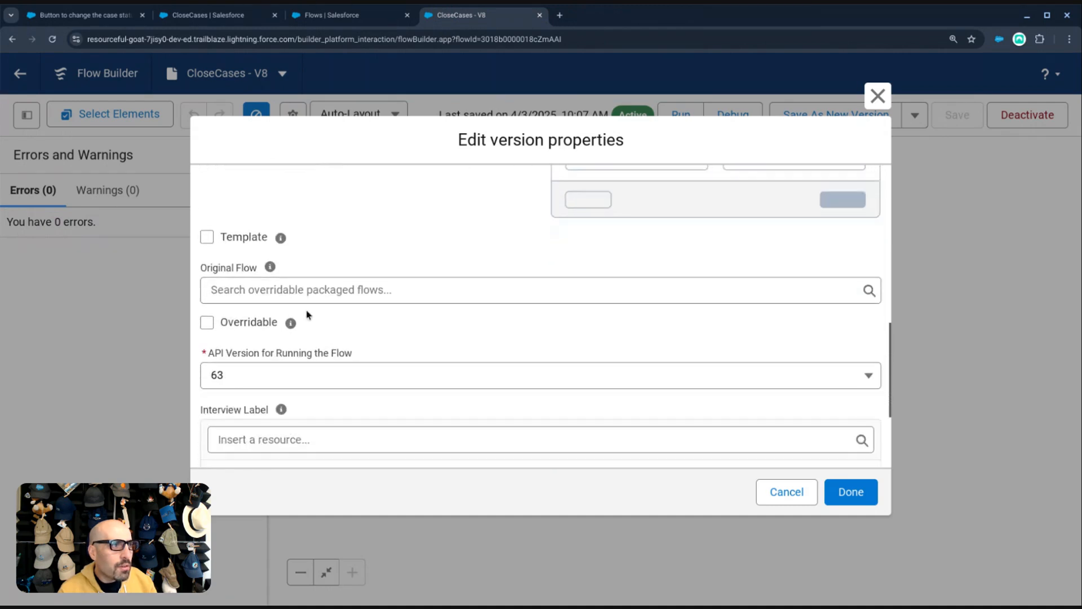
{"action": "scroll", "coordinate": [345, 334], "scroll_direction": "down", "scroll_amount": 3}
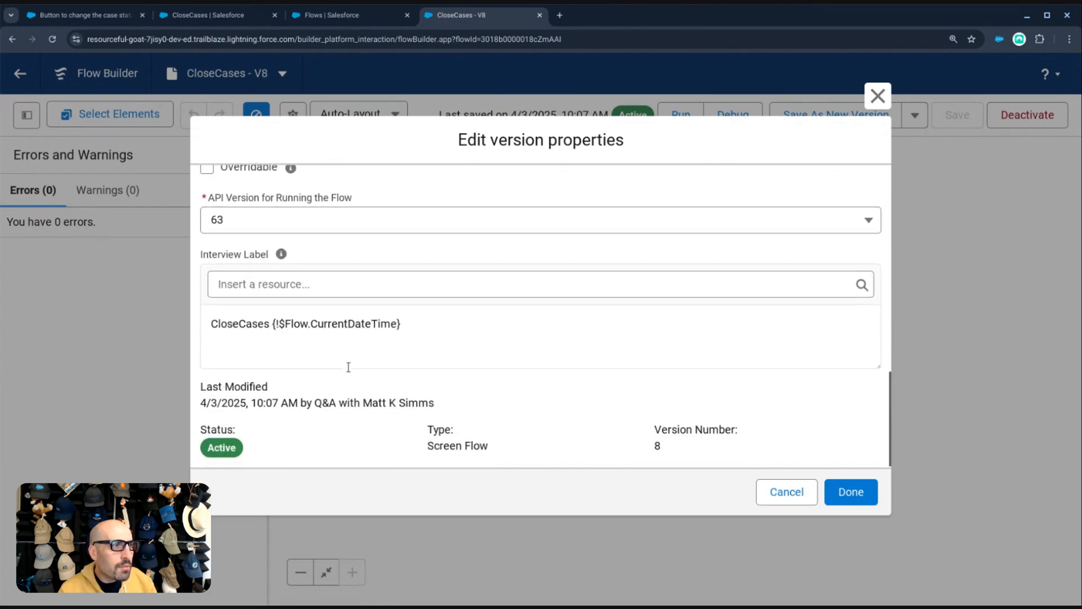
{"action": "left_click", "coordinate": [786, 498]}
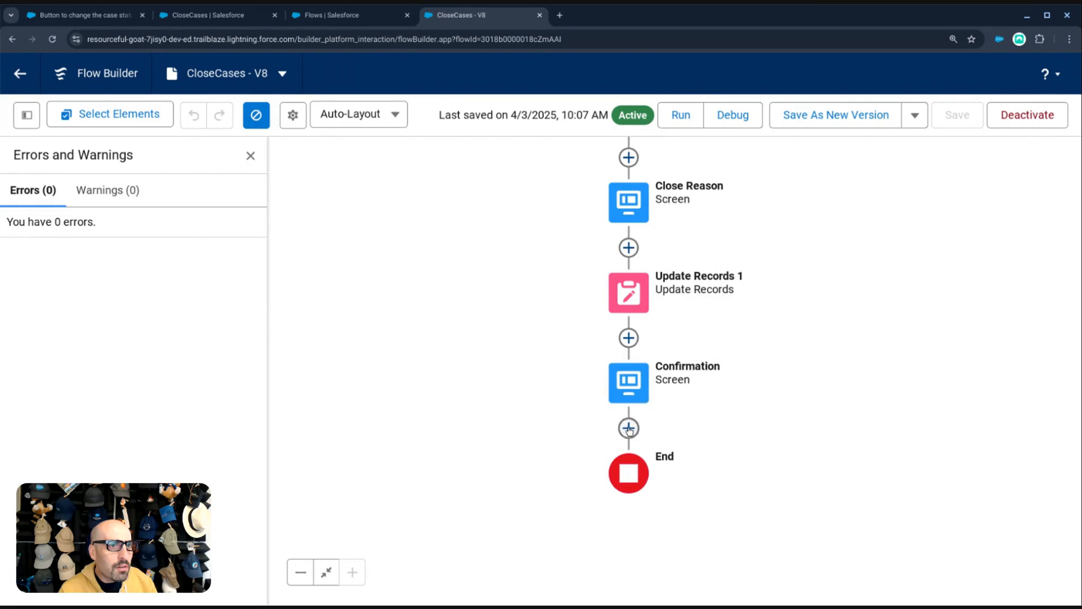
- Review the element types available after the Confirmation screen and close the list without adding one
{"action": "left_click", "coordinate": [628, 428]}
{"action": "left_click_drag", "start_coordinate": [434, 359], "coordinate": [429, 193]}
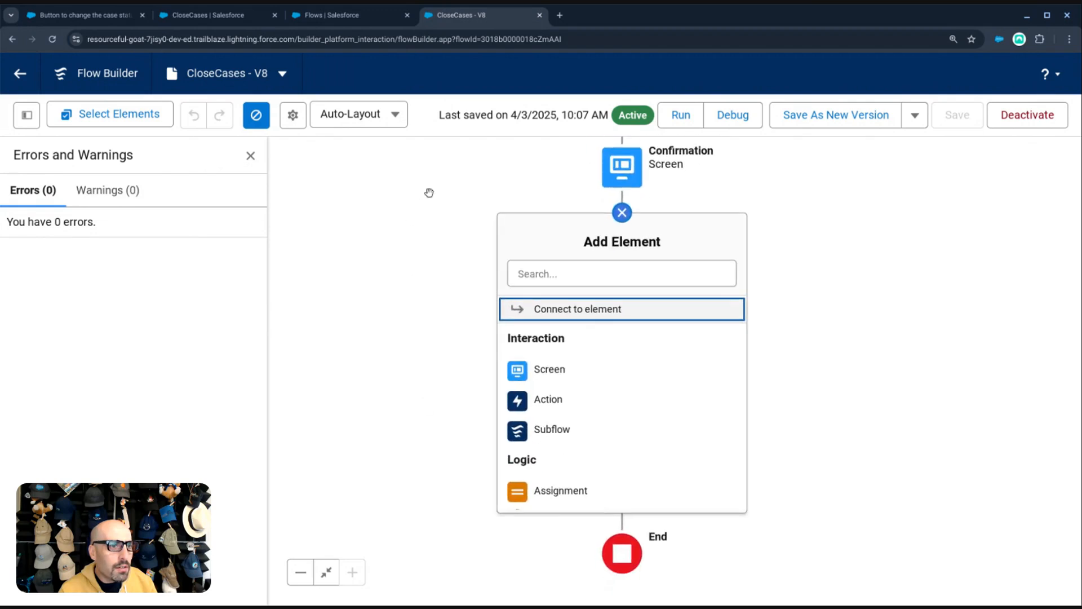
{"action": "scroll", "coordinate": [564, 386], "scroll_direction": "down", "scroll_amount": 5}
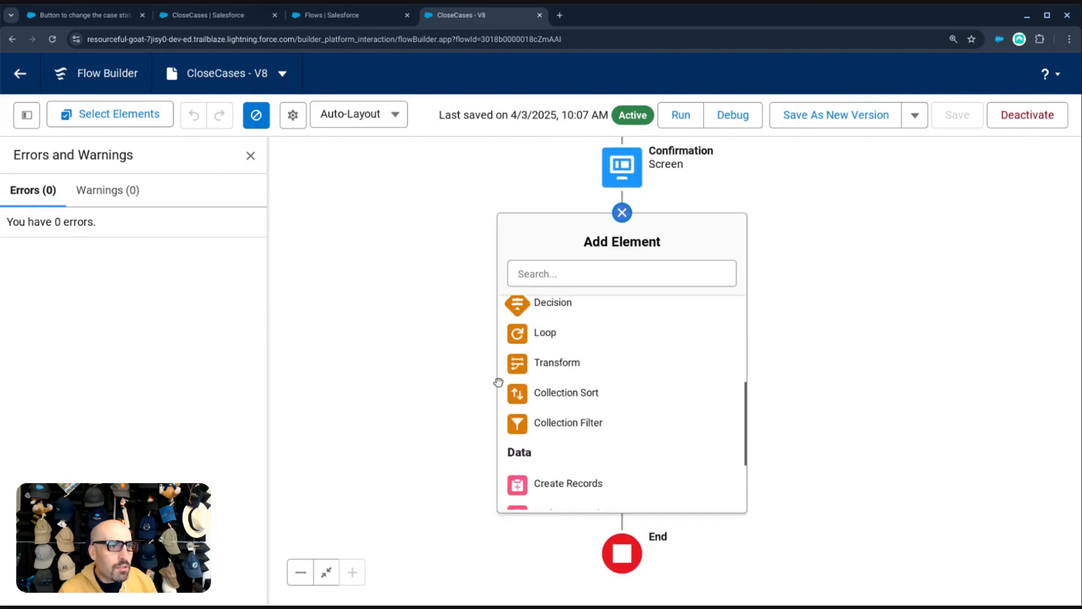
{"action": "scroll", "coordinate": [547, 385], "scroll_direction": "down", "scroll_amount": 1}
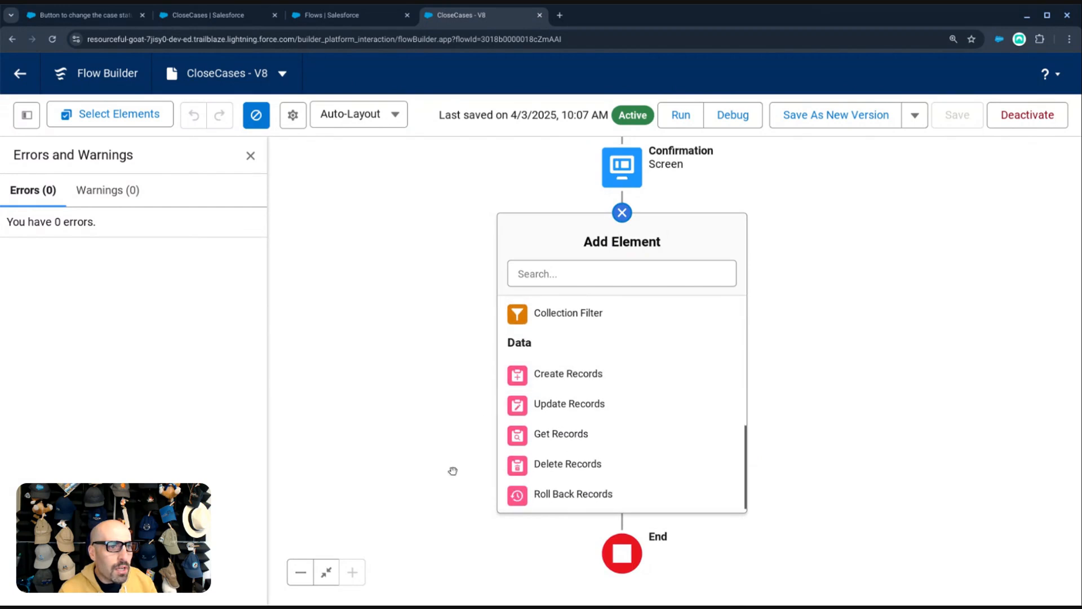
{"action": "scroll", "coordinate": [553, 393], "scroll_direction": "up", "scroll_amount": 6}
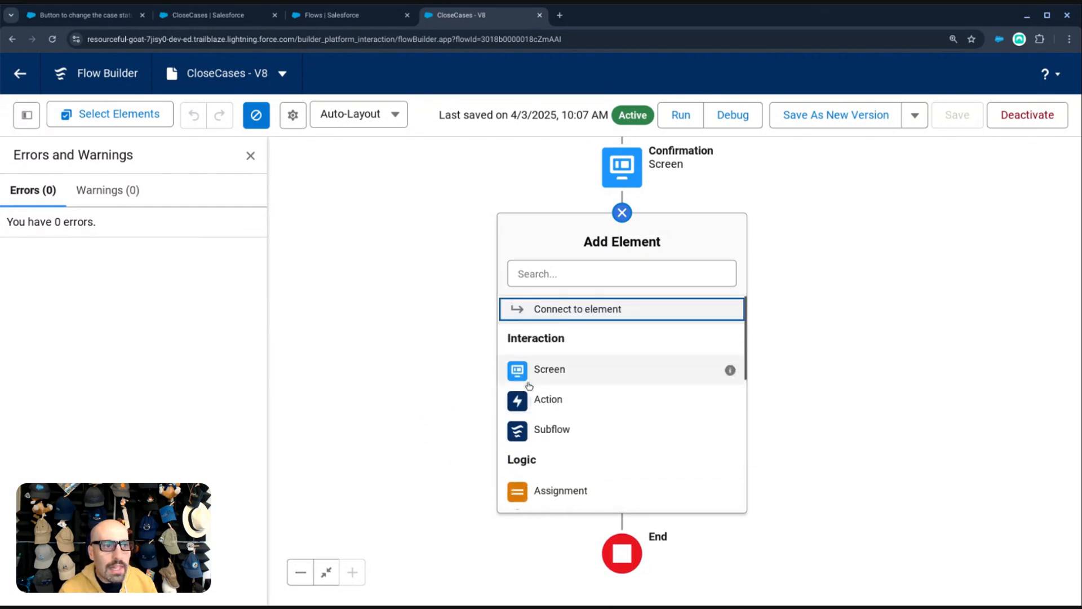
{"action": "left_click", "coordinate": [621, 210]}
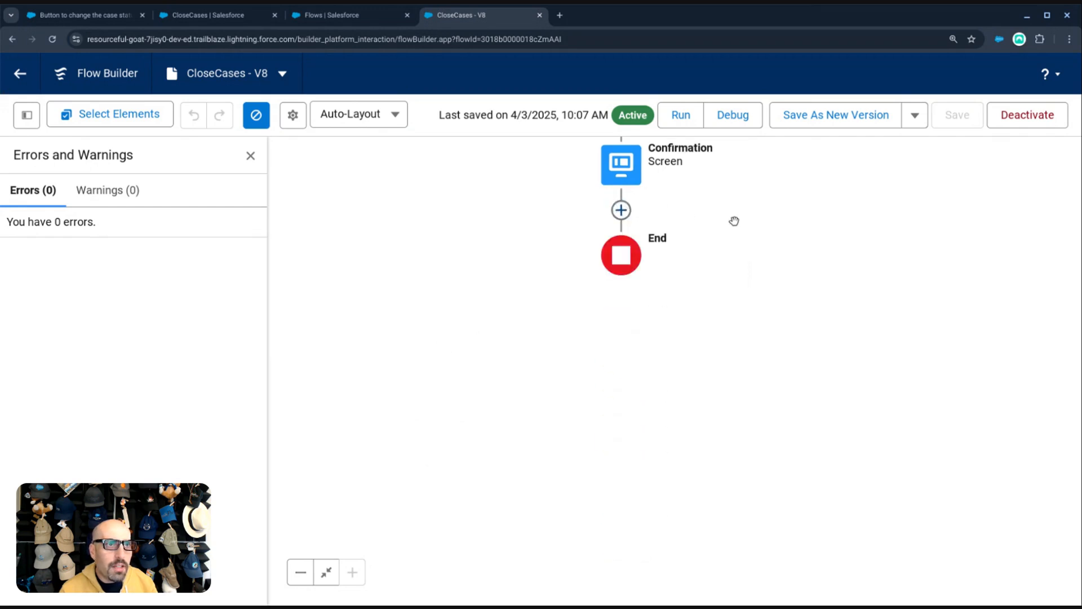
- Edit the Confirmation screen and add a URL component beneath the closing message that shows the close reason
{"action": "scroll", "coordinate": [733, 226], "scroll_direction": "up", "scroll_amount": 2}
{"action": "left_click", "coordinate": [633, 345]}
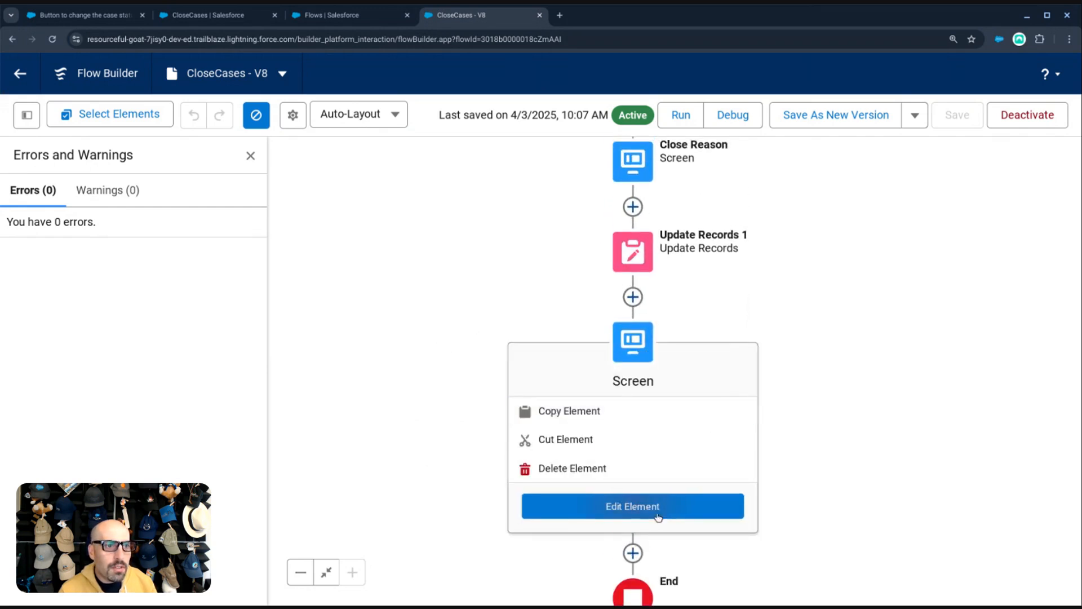
{"action": "left_click", "coordinate": [663, 513]}
{"action": "scroll", "coordinate": [119, 339], "scroll_direction": "down", "scroll_amount": 3}
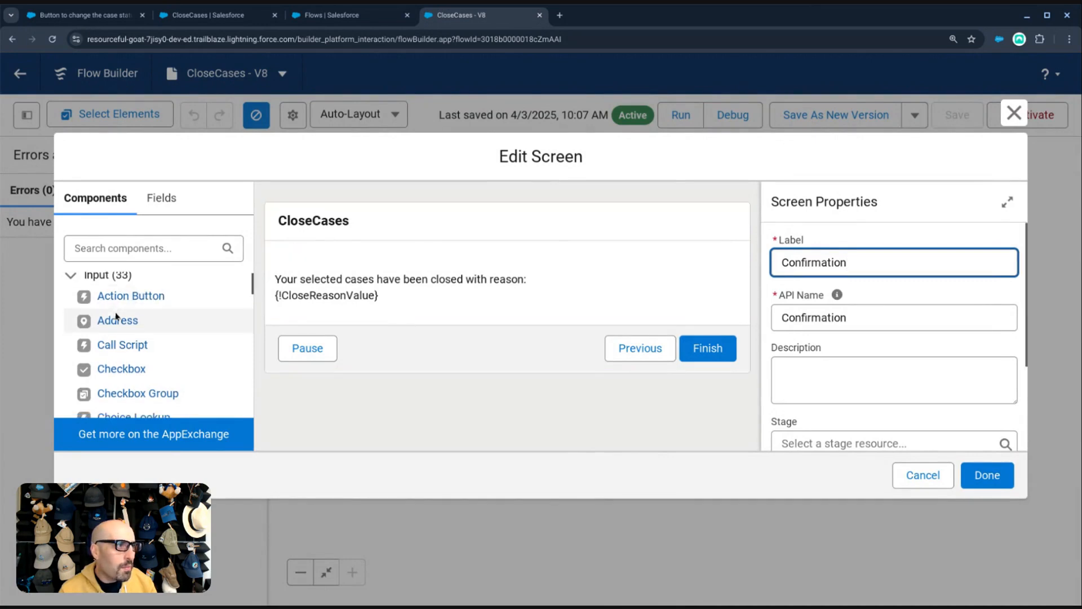
{"action": "scroll", "coordinate": [119, 351], "scroll_direction": "down", "scroll_amount": 5}
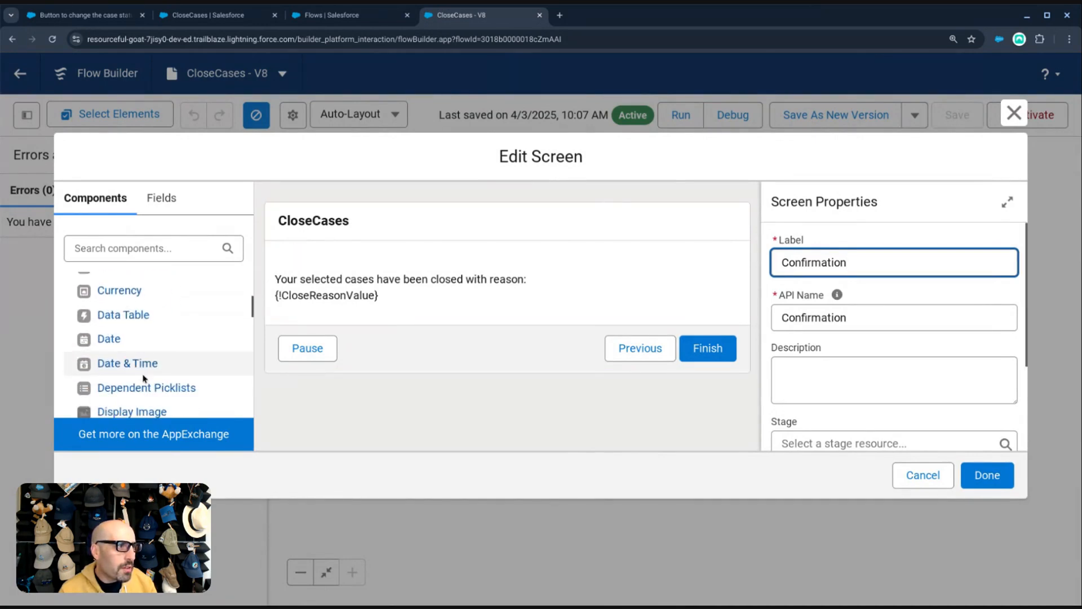
{"action": "scroll", "coordinate": [153, 386], "scroll_direction": "down", "scroll_amount": 4}
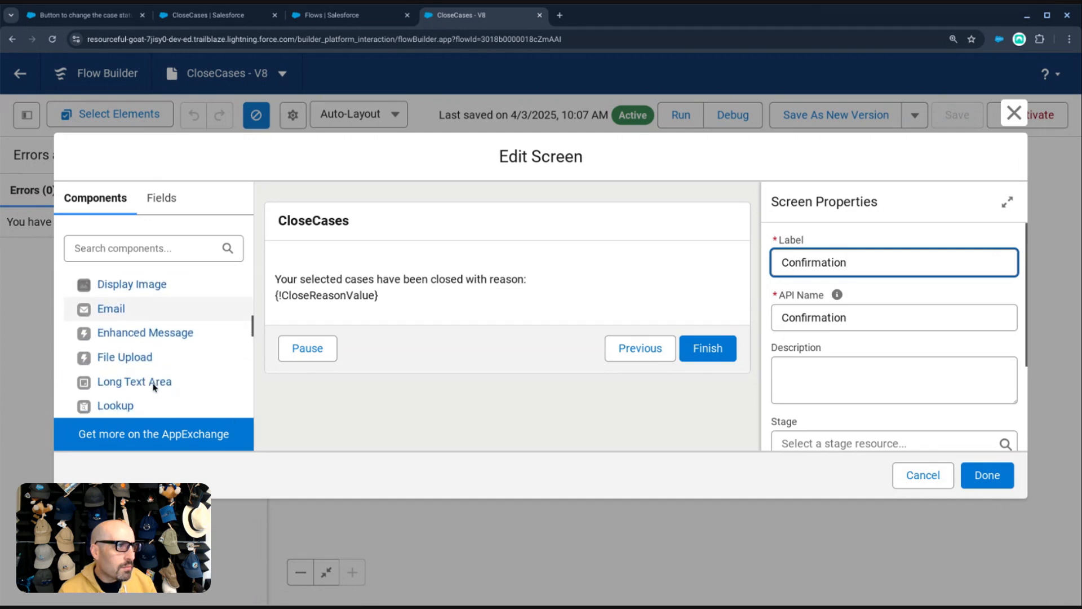
{"action": "scroll", "coordinate": [154, 389], "scroll_direction": "down", "scroll_amount": 5}
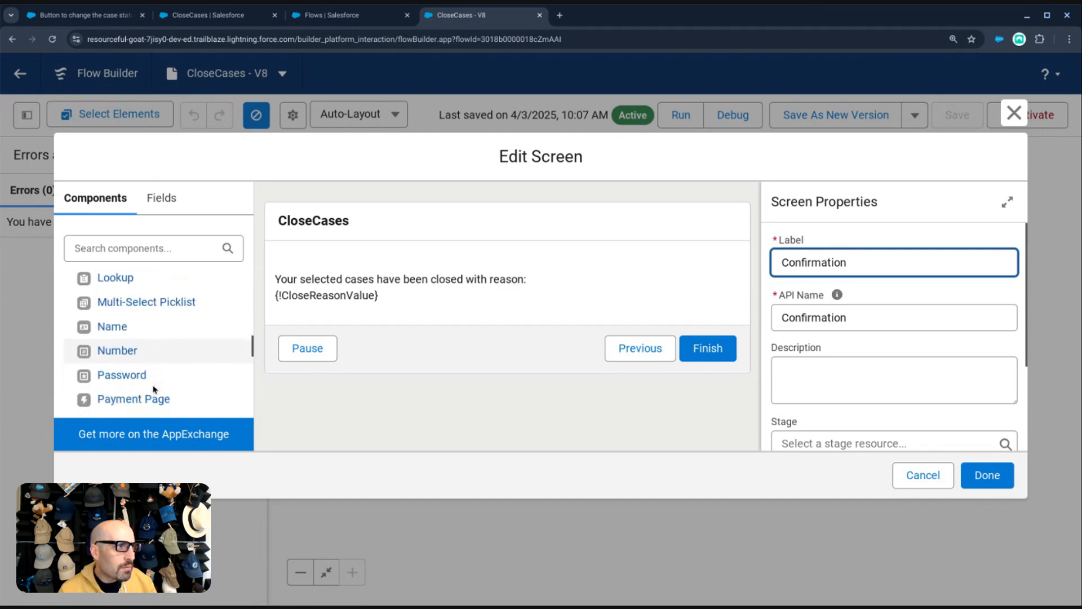
{"action": "scroll", "coordinate": [153, 394], "scroll_direction": "down", "scroll_amount": 5}
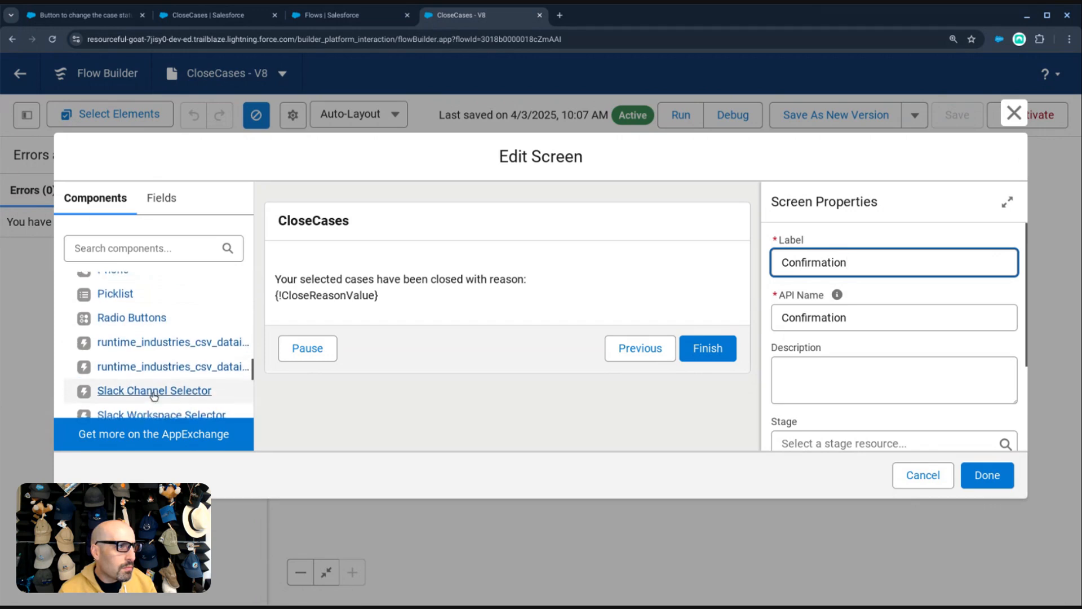
{"action": "scroll", "coordinate": [156, 405], "scroll_direction": "down", "scroll_amount": 3}
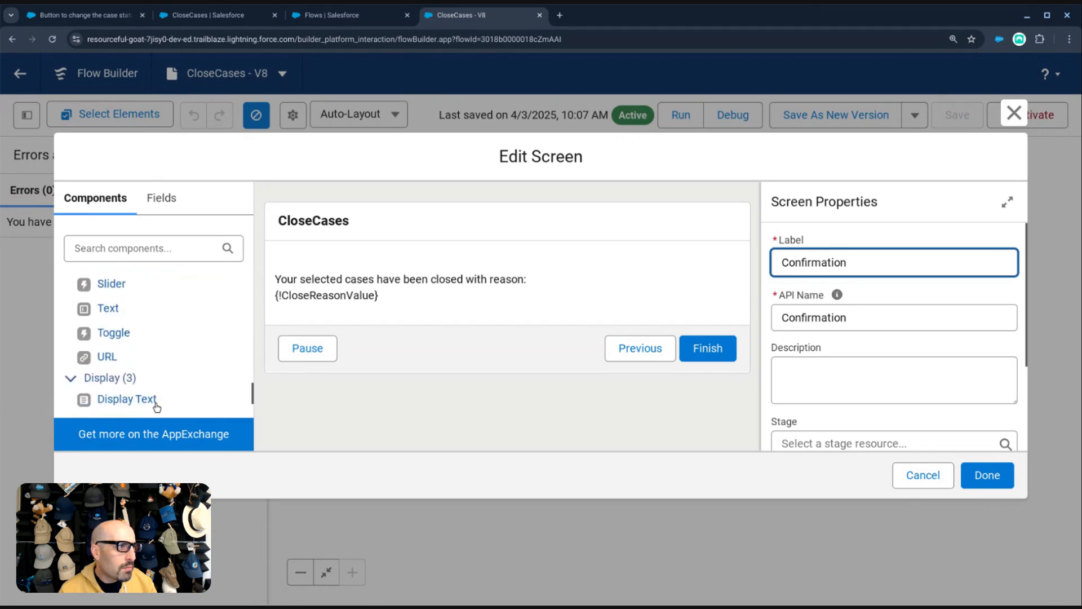
{"action": "left_click_drag", "start_coordinate": [130, 366], "coordinate": [333, 335]}
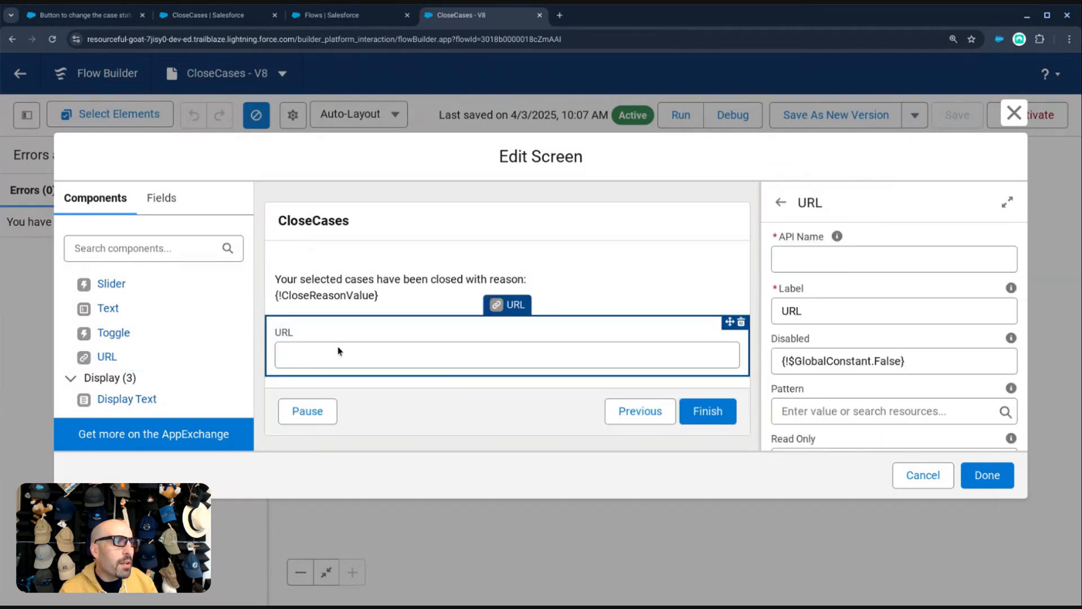
- Copy the All Open Cases page address through /lightning/o/Case/list, without the filter parameter, and return to the CloseCases flow
{"action": "left_click", "coordinate": [189, 16]}
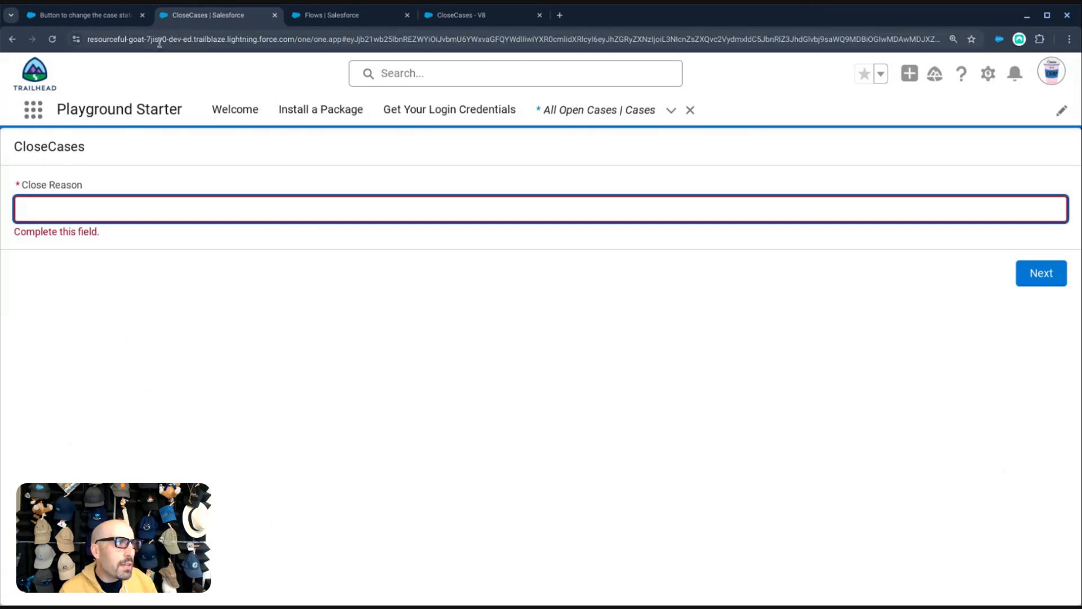
{"action": "left_click", "coordinate": [13, 39]}
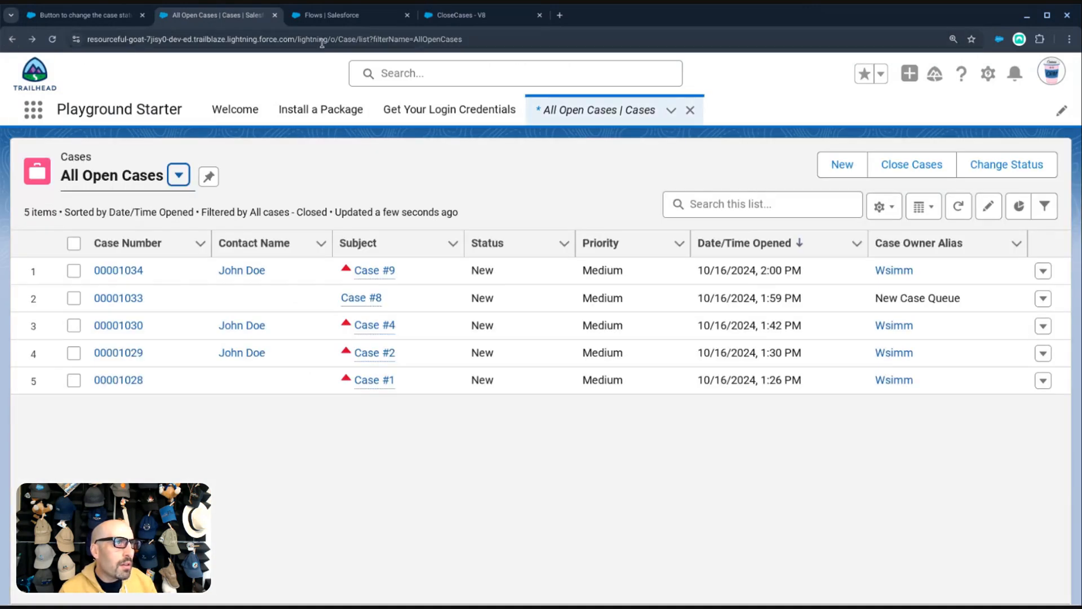
{"action": "left_click_drag", "start_coordinate": [370, 39], "coordinate": [101, 37]}
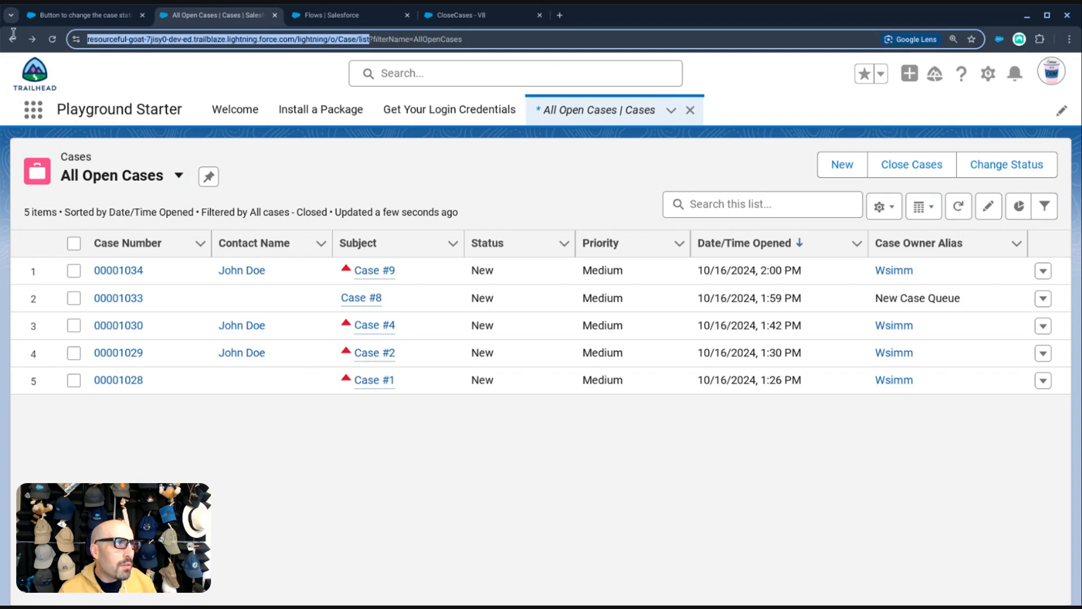
{"action": "left_click", "coordinate": [461, 15]}
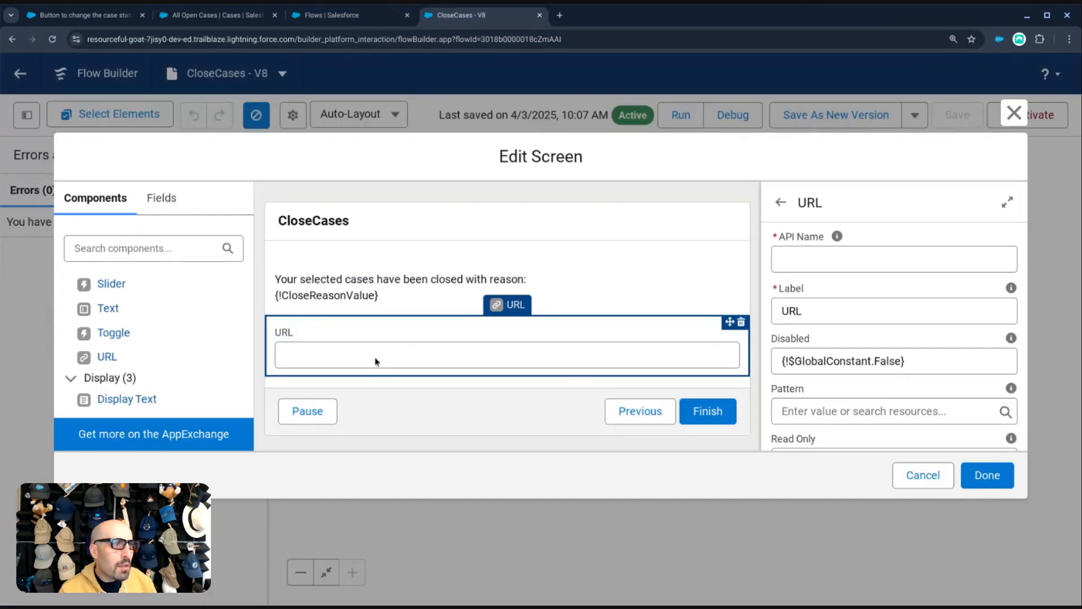
- Try the API name "Back to List View" for the URL component and replace it with "Back"
{"action": "left_click", "coordinate": [816, 259]}
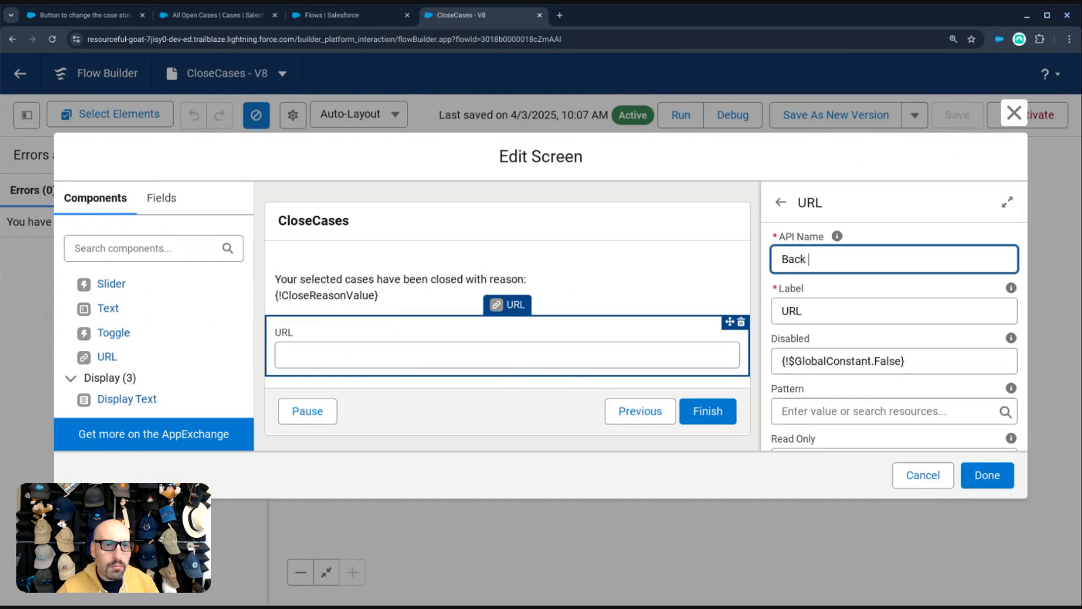
{"action": "key", "text": "Tab"}
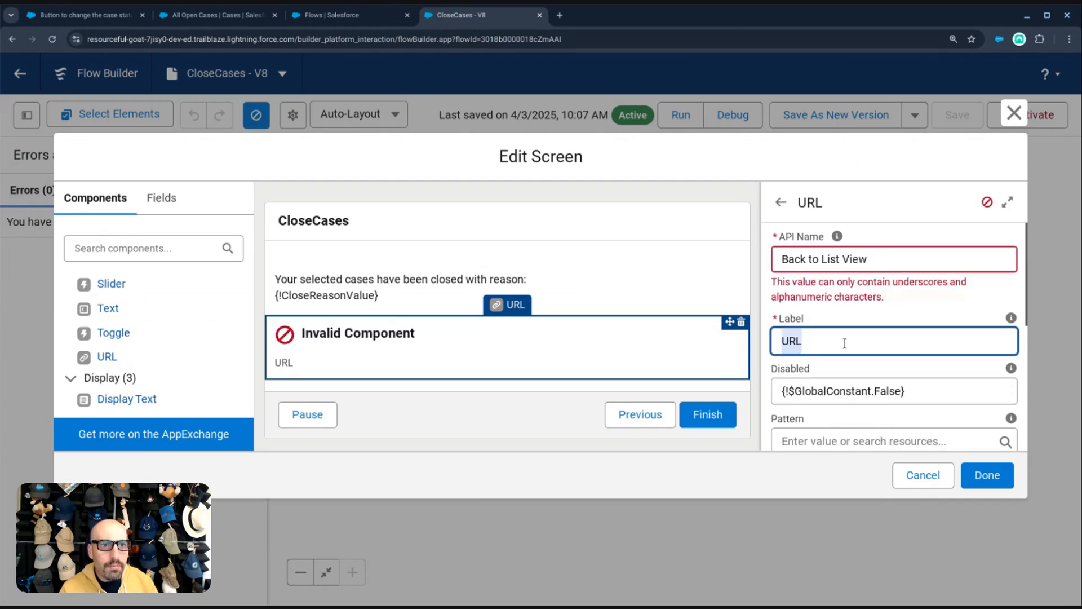
{"action": "left_click", "coordinate": [833, 257]}
{"action": "key", "text": "ctrl+a"}
{"action": "type", "text": "B"}
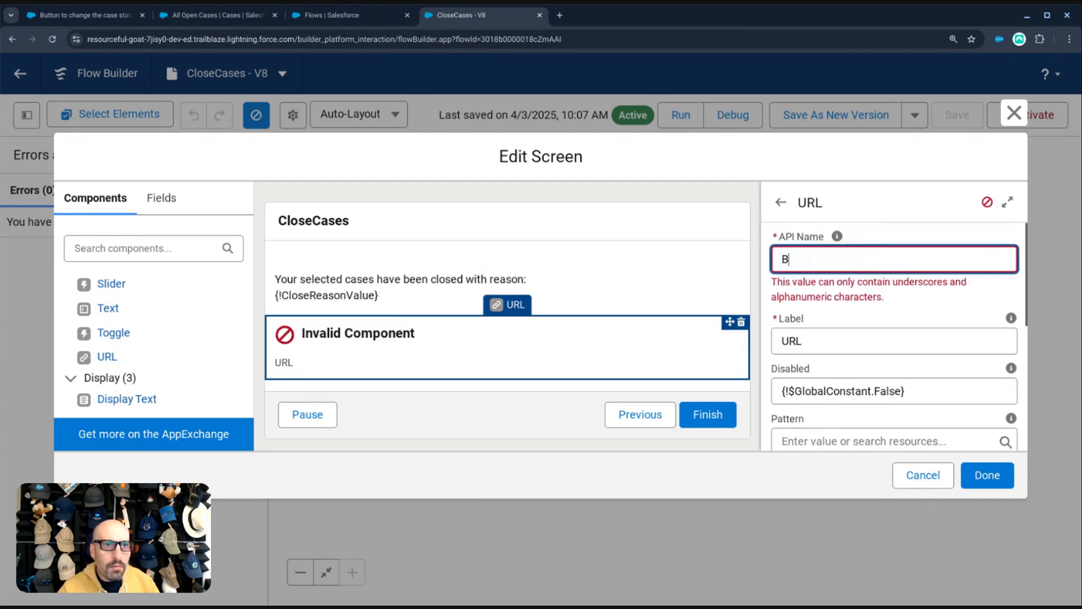
{"action": "type", "text": "acx"}
{"action": "key", "text": "BackSpace"}
{"action": "type", "text": "k"}
{"action": "key", "text": "Tab"}
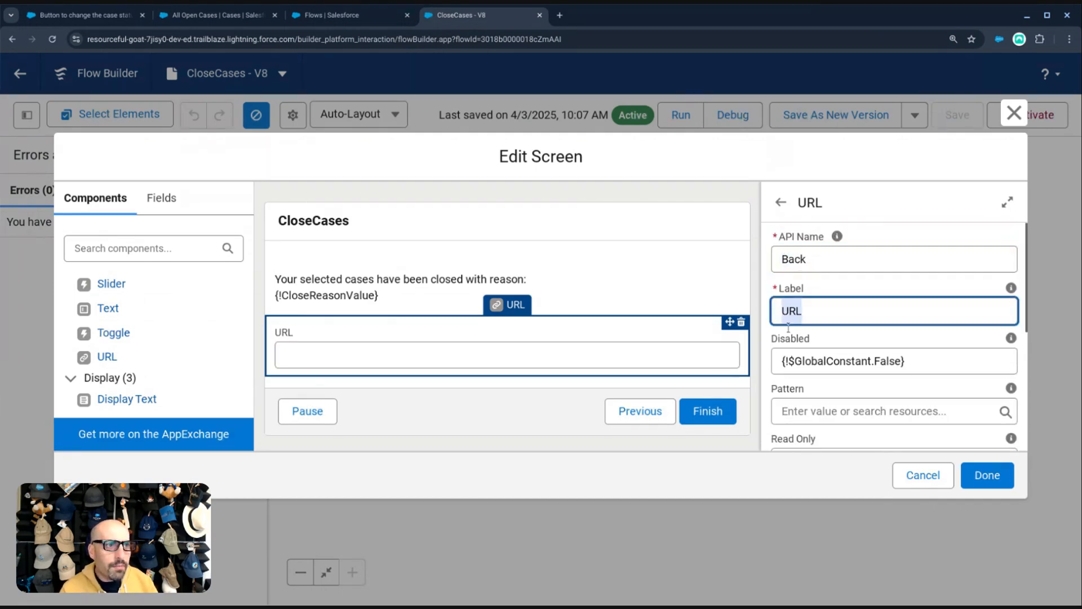
- Set the URL component's value to the relative path /lightning/o/Case/list and apply the changes to the Confirmation screen
{"action": "scroll", "coordinate": [817, 361], "scroll_direction": "down", "scroll_amount": 3}
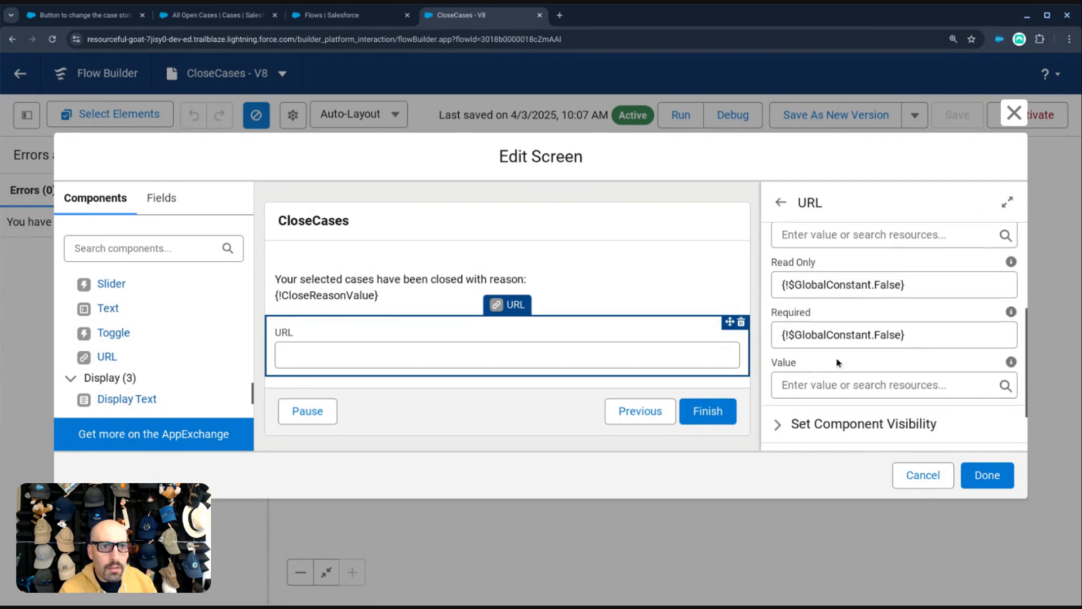
{"action": "left_click", "coordinate": [833, 379]}
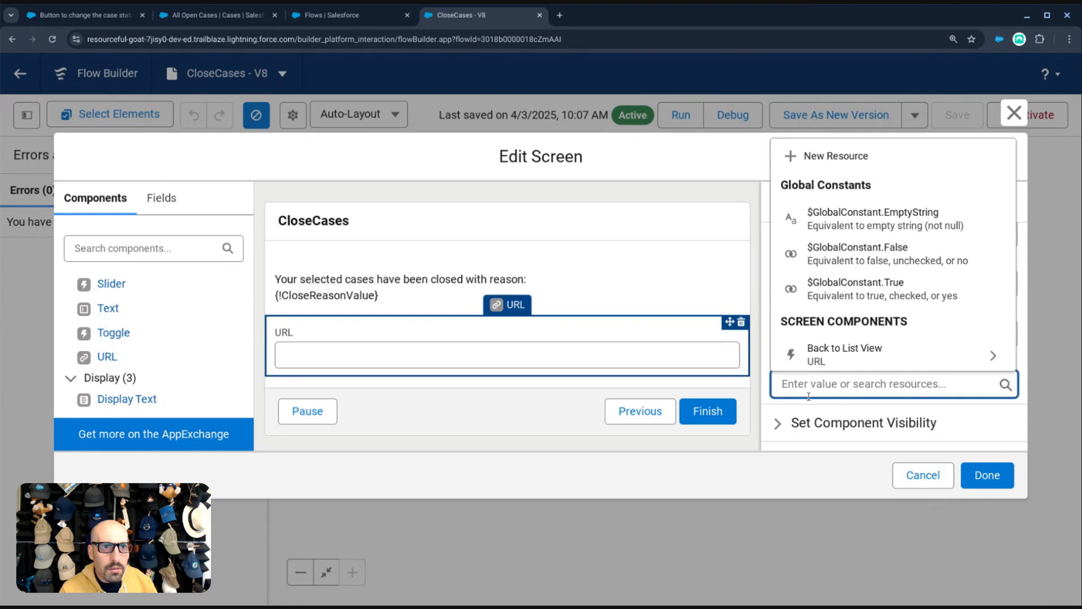
{"action": "key", "text": "ctrl+v"}
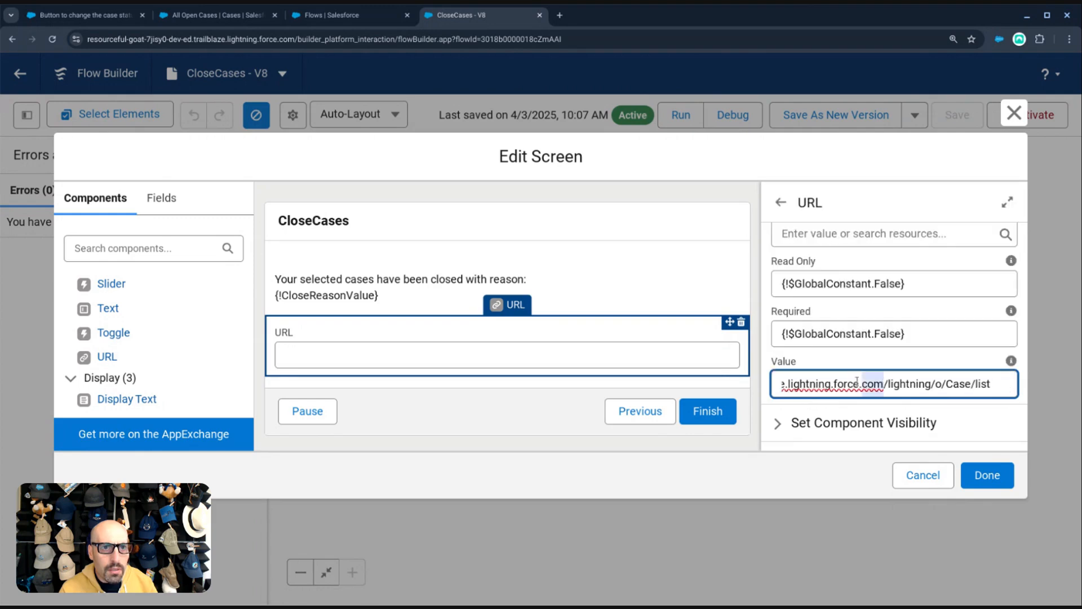
{"action": "left_click_drag", "start_coordinate": [857, 381], "coordinate": [570, 345]}
{"action": "key", "text": "BackSpace"}
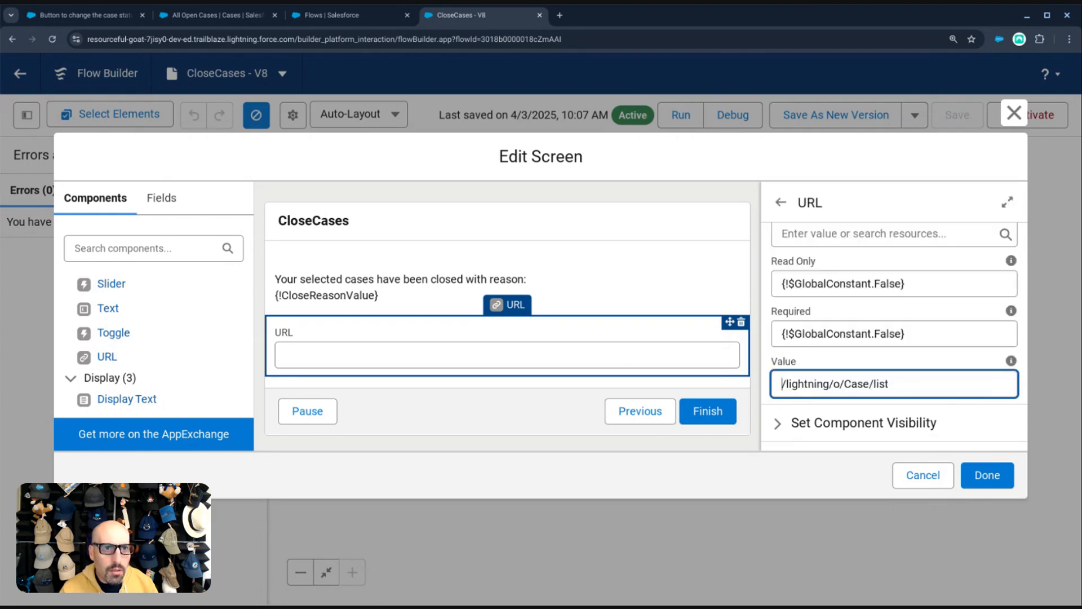
{"action": "left_click", "coordinate": [980, 473]}
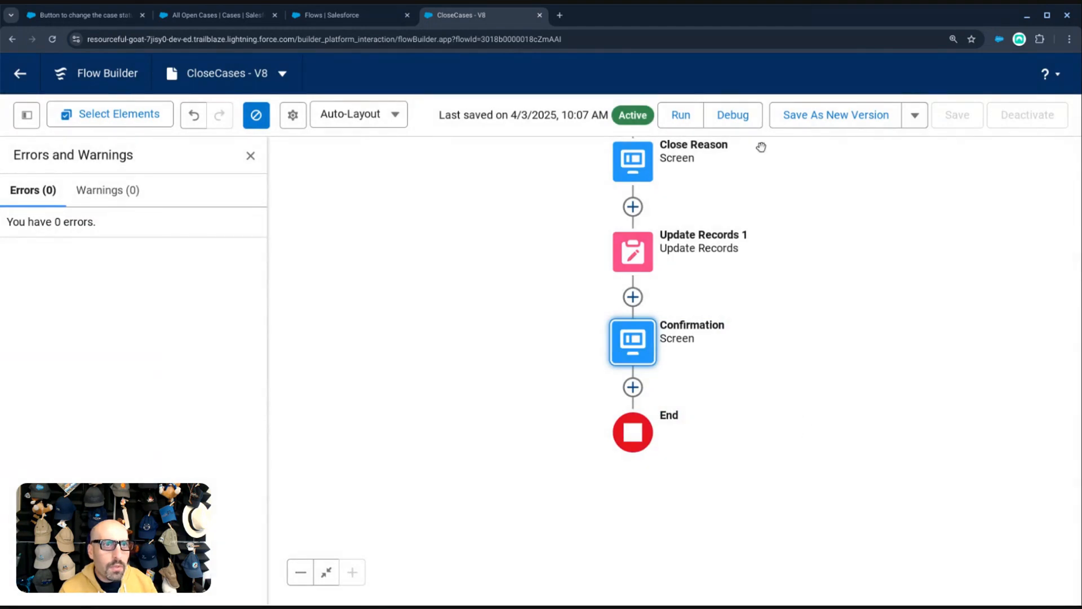
- Save the CloseCases flow as a new version and activate it
{"action": "left_click", "coordinate": [690, 118]}
{"action": "left_click", "coordinate": [826, 118]}
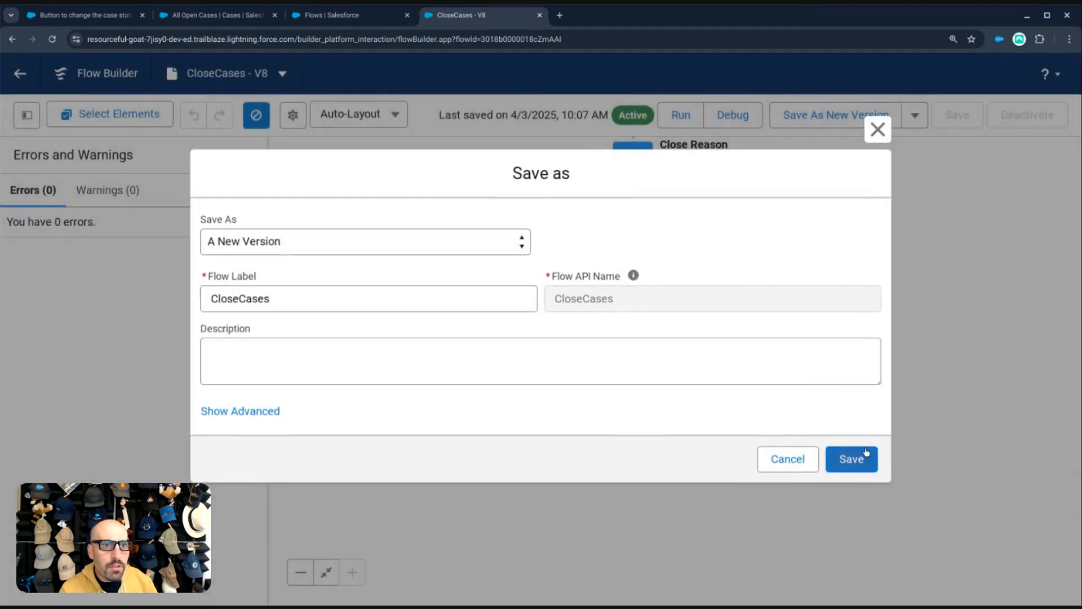
{"action": "left_click", "coordinate": [851, 454]}
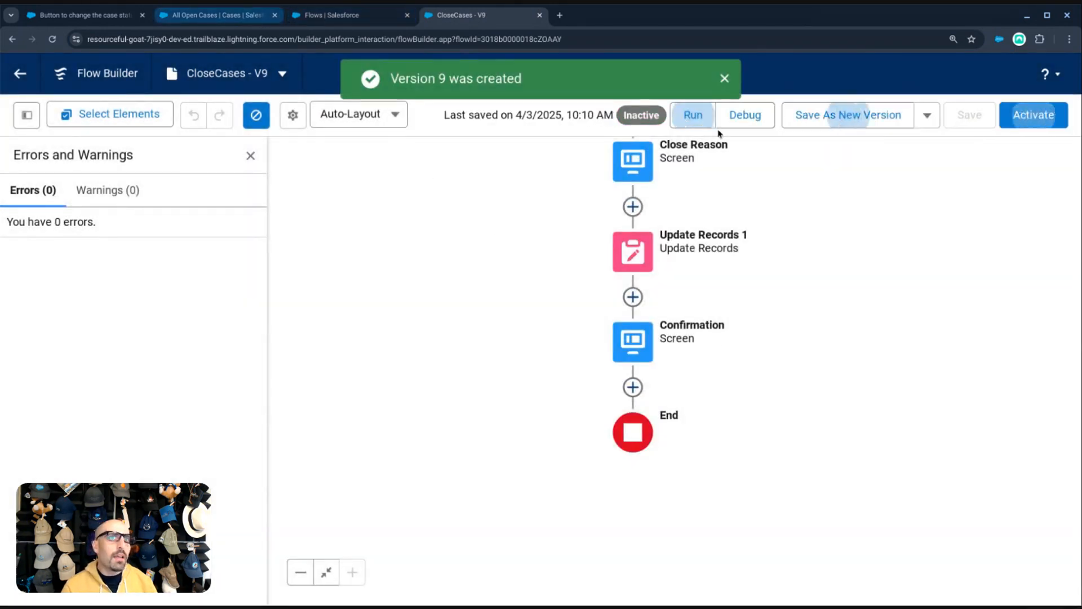
{"action": "left_click", "coordinate": [1045, 116]}
- Refresh the All Open Cases list and run Close Cases on Case #1 and Case #2 with the reason "Test #5"
{"action": "left_click", "coordinate": [212, 16]}
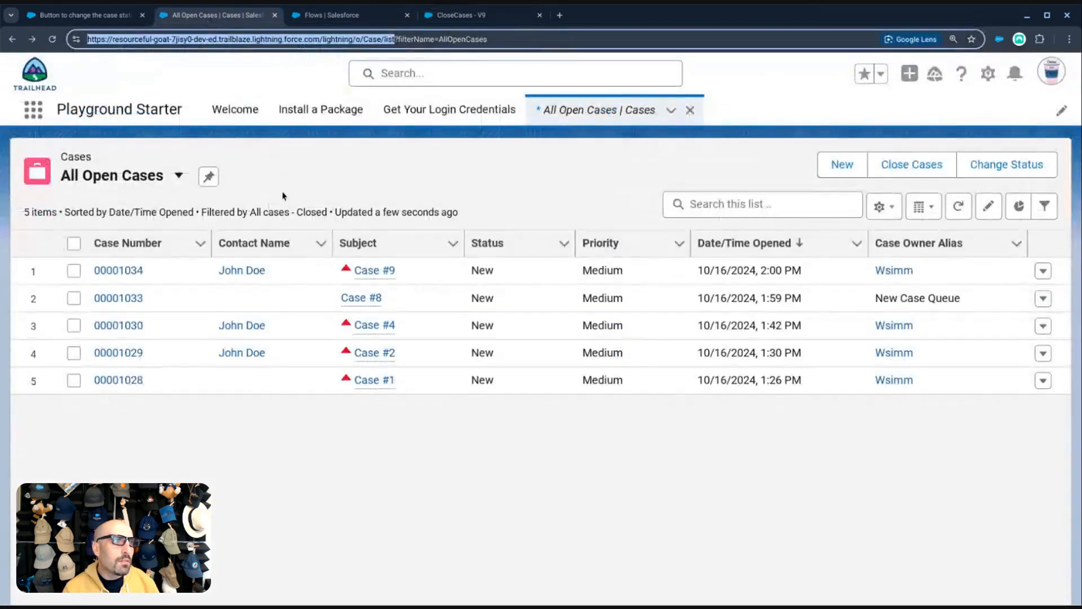
{"action": "key", "text": "F5"}
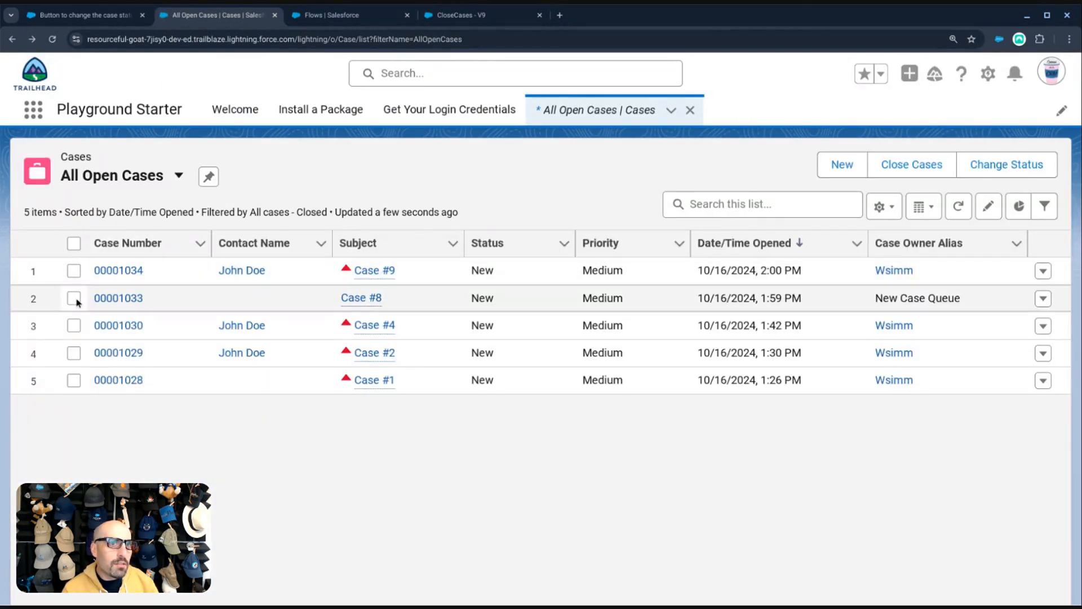
{"action": "left_click", "coordinate": [74, 380]}
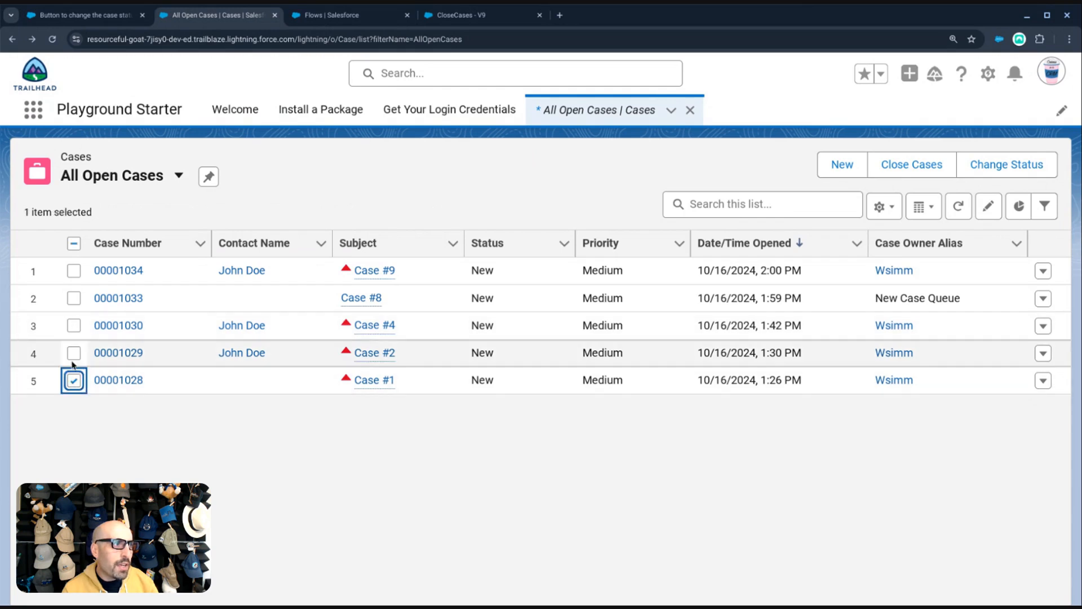
{"action": "left_click", "coordinate": [74, 353]}
{"action": "left_click", "coordinate": [933, 166]}
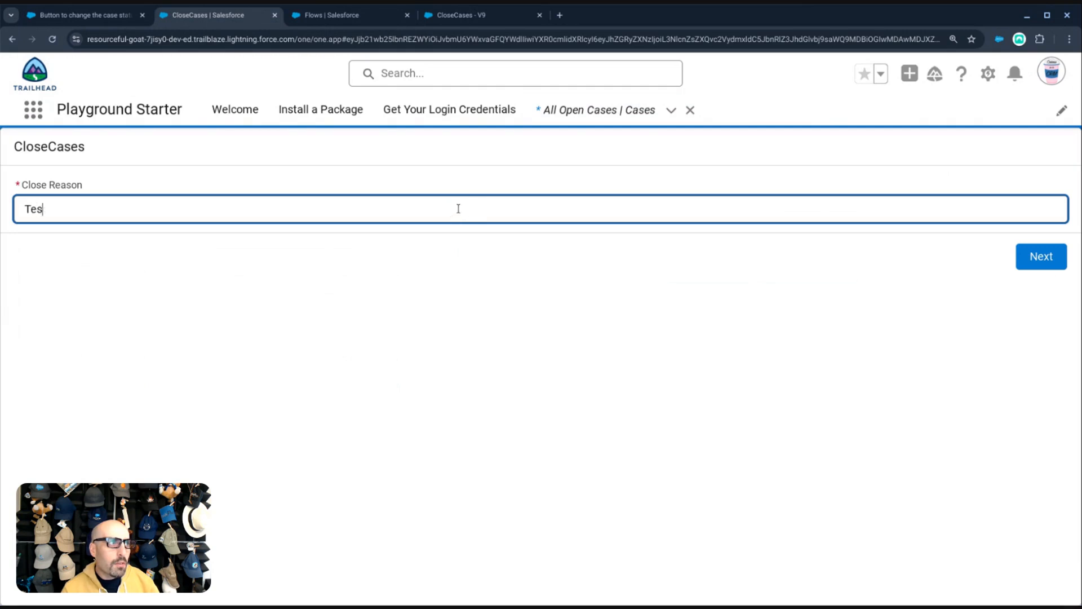
{"action": "left_click", "coordinate": [1042, 256]}
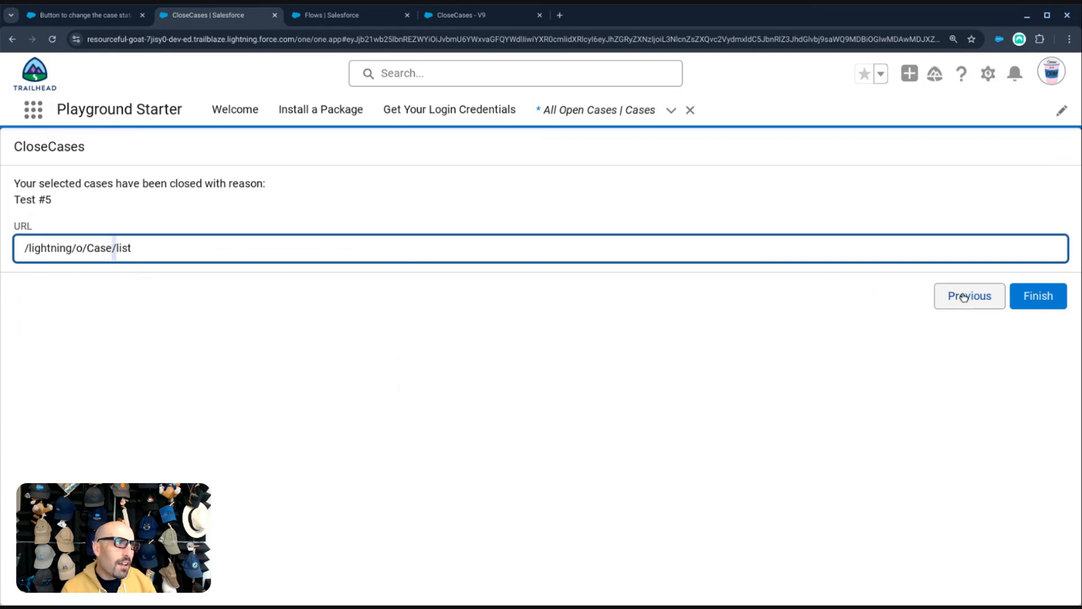
- Set the URL component's Read Only property to {!$GlobalConstant.True} on the Confirmation screen and apply the change
{"action": "left_click", "coordinate": [451, 17]}
{"action": "left_click", "coordinate": [632, 354]}
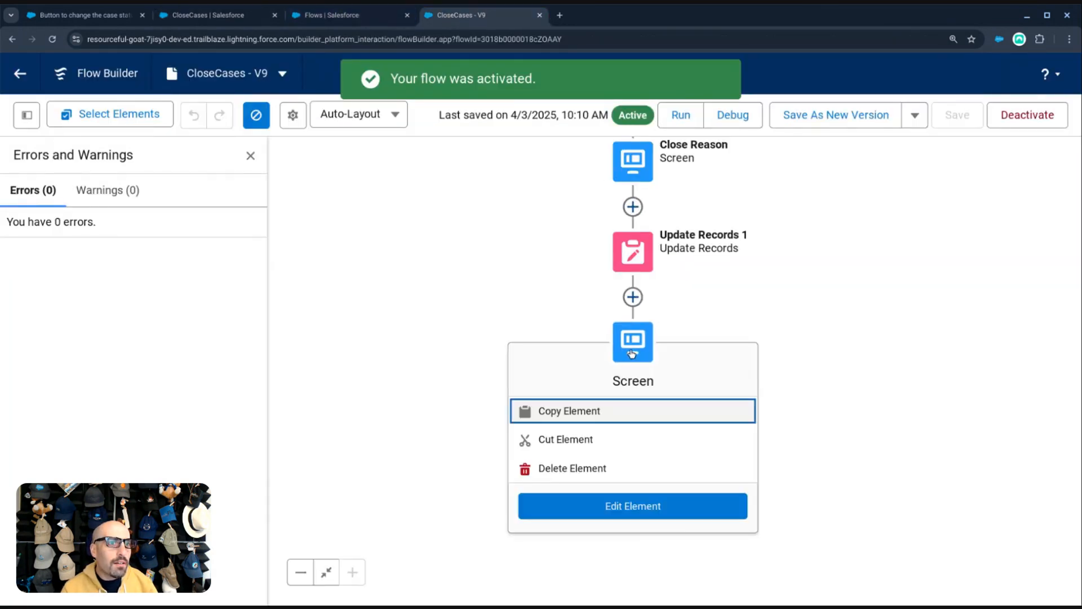
{"action": "left_click", "coordinate": [633, 503]}
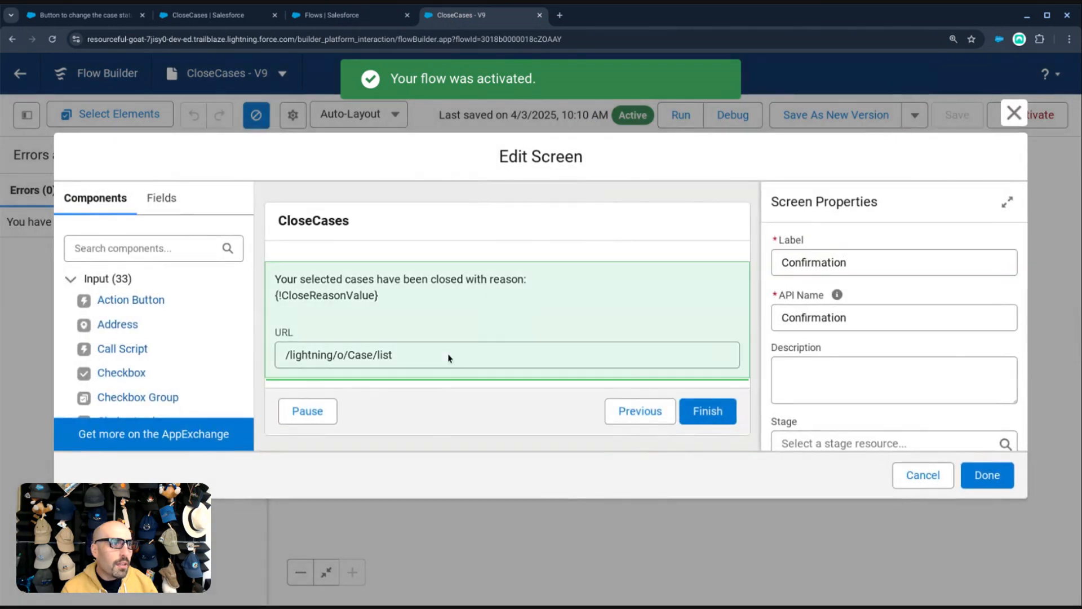
{"action": "left_click", "coordinate": [449, 358]}
{"action": "scroll", "coordinate": [853, 398], "scroll_direction": "down", "scroll_amount": 3}
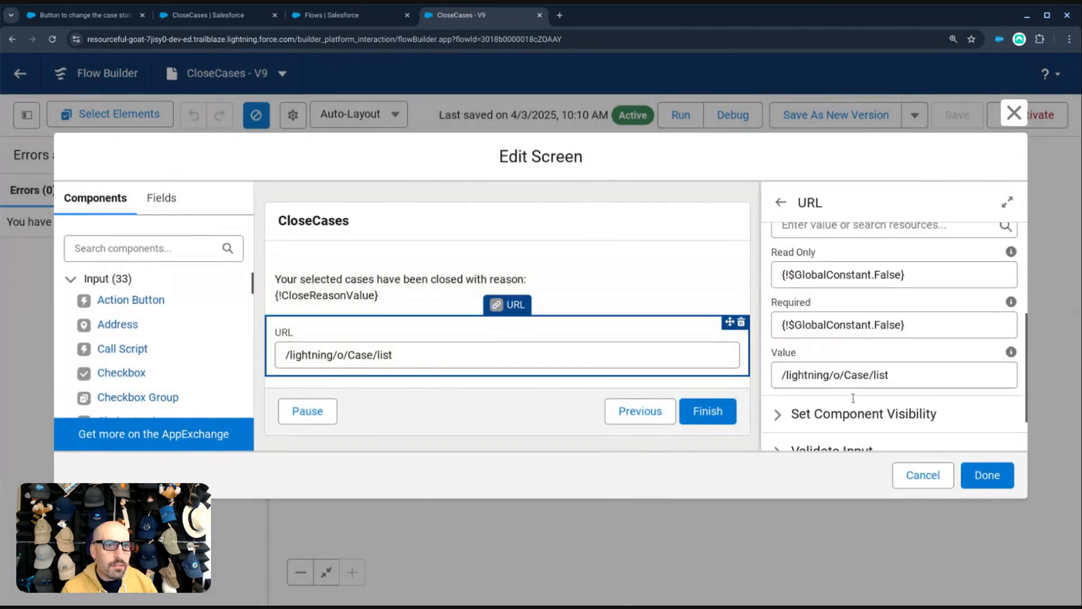
{"action": "triple_click", "coordinate": [879, 317]}
{"action": "scroll", "coordinate": [886, 316], "scroll_direction": "up", "scroll_amount": 2}
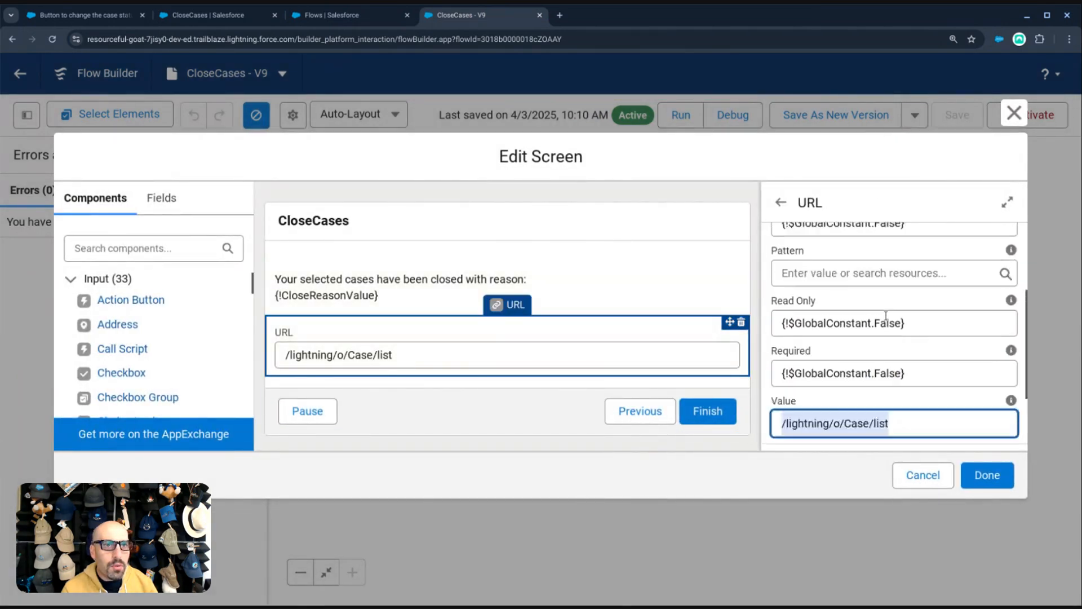
{"action": "scroll", "coordinate": [887, 316], "scroll_direction": "up", "scroll_amount": 1}
{"action": "double_click", "coordinate": [883, 359]}
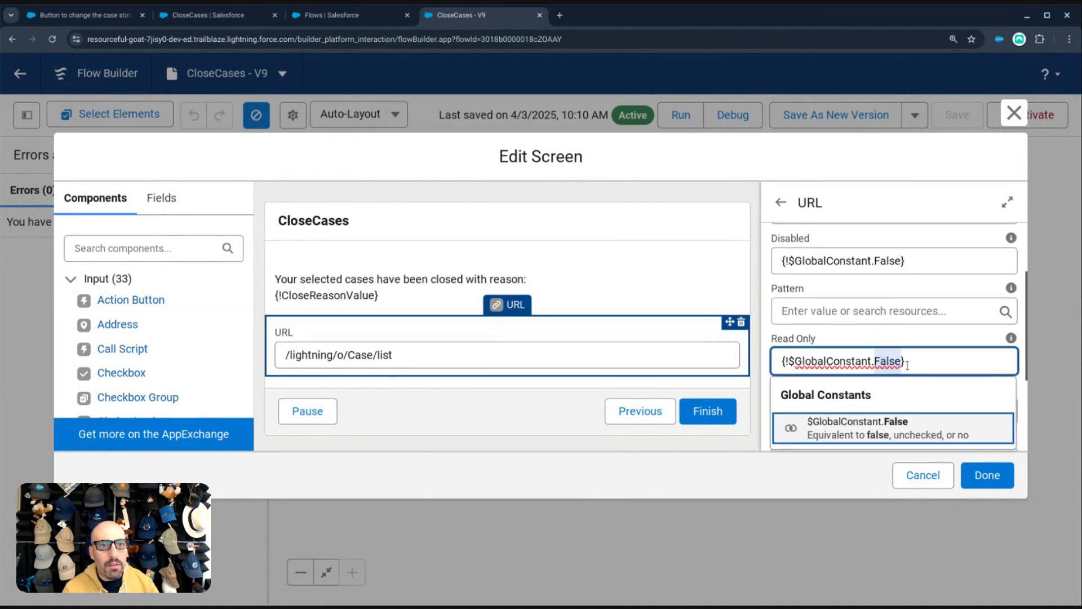
{"action": "type", "text": "Tru"}
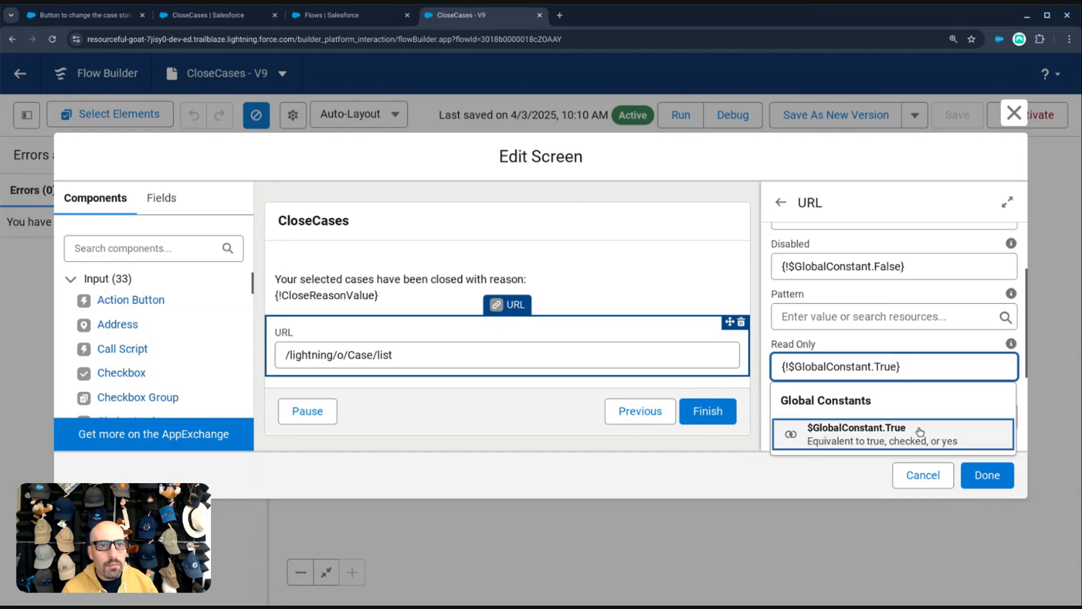
{"action": "left_click", "coordinate": [857, 428]}
{"action": "scroll", "coordinate": [938, 394], "scroll_direction": "down", "scroll_amount": 1}
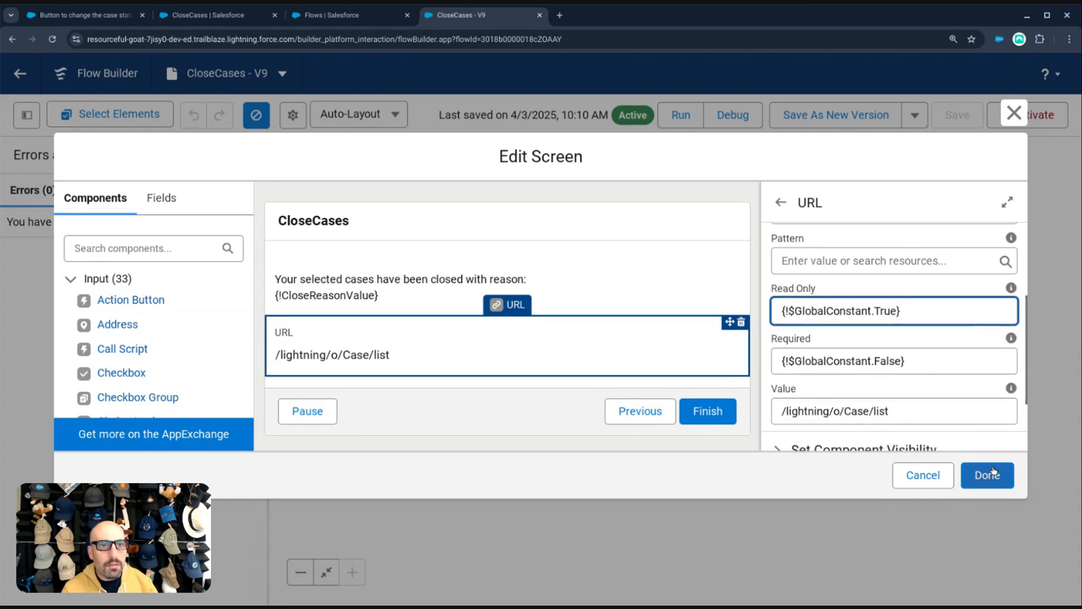
{"action": "left_click", "coordinate": [986, 477]}
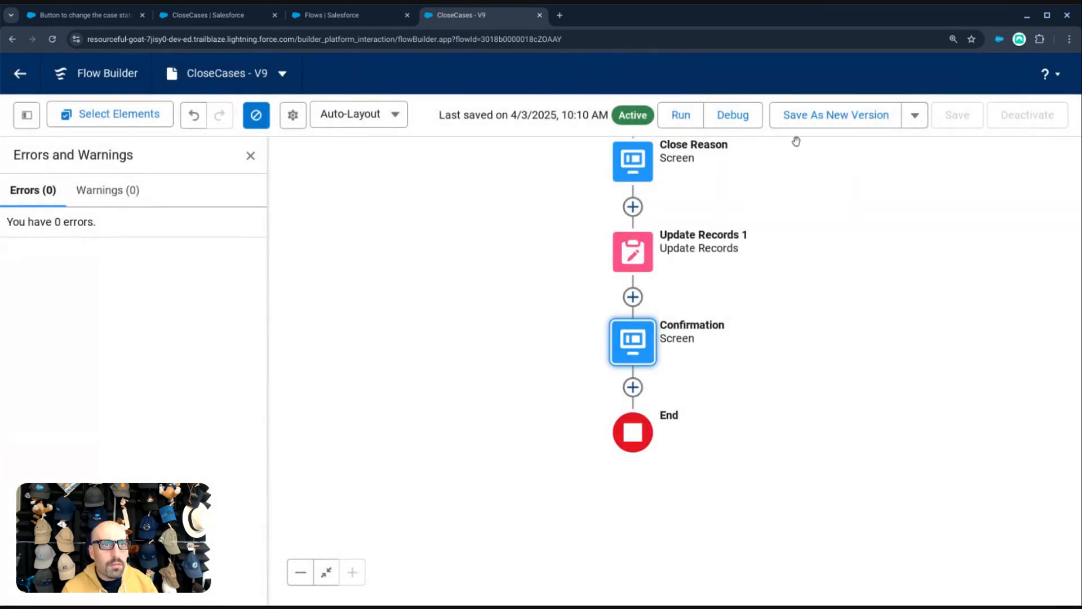
- Save the flow with the read-only URL component as a new version and activate it
{"action": "left_click", "coordinate": [818, 115]}
{"action": "left_click", "coordinate": [850, 458]}
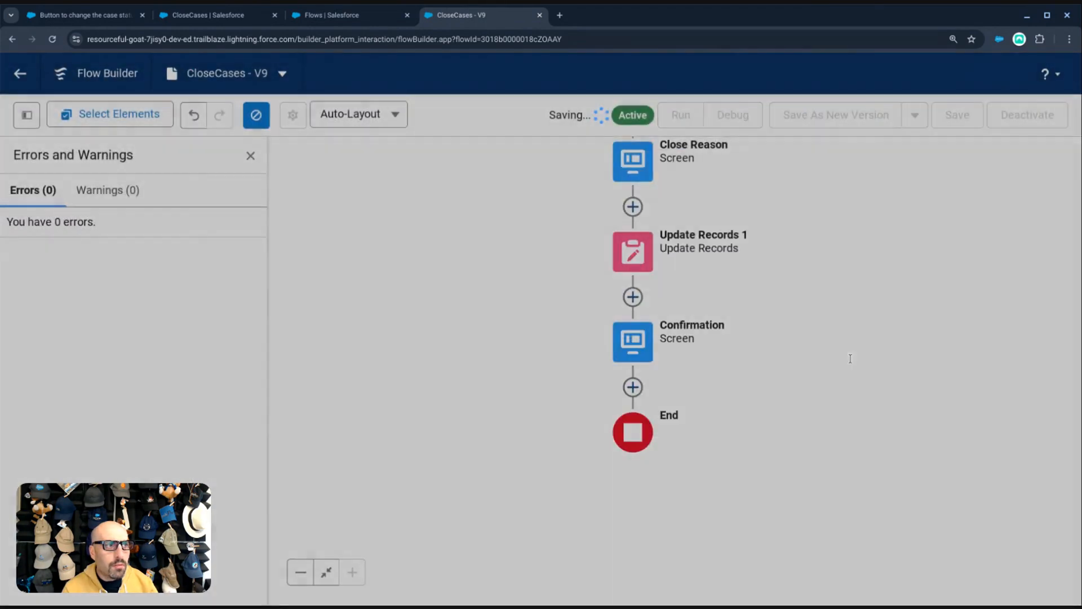
{"action": "left_click", "coordinate": [1033, 114]}
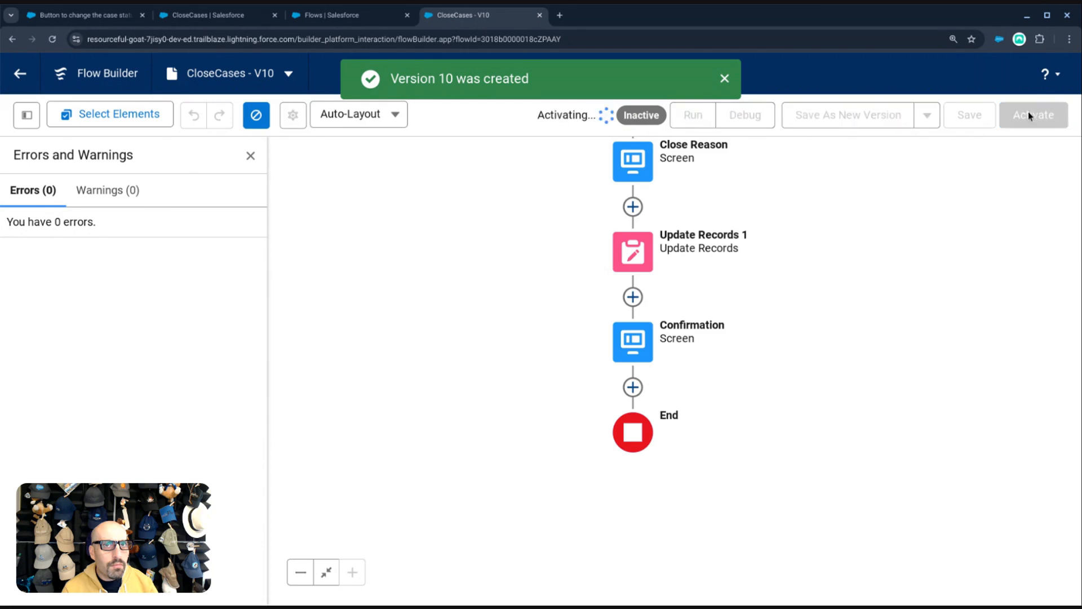
- Run Close Cases again with the reason "Test #6" and select the URL path on the confirmation page
{"action": "left_click", "coordinate": [217, 17]}
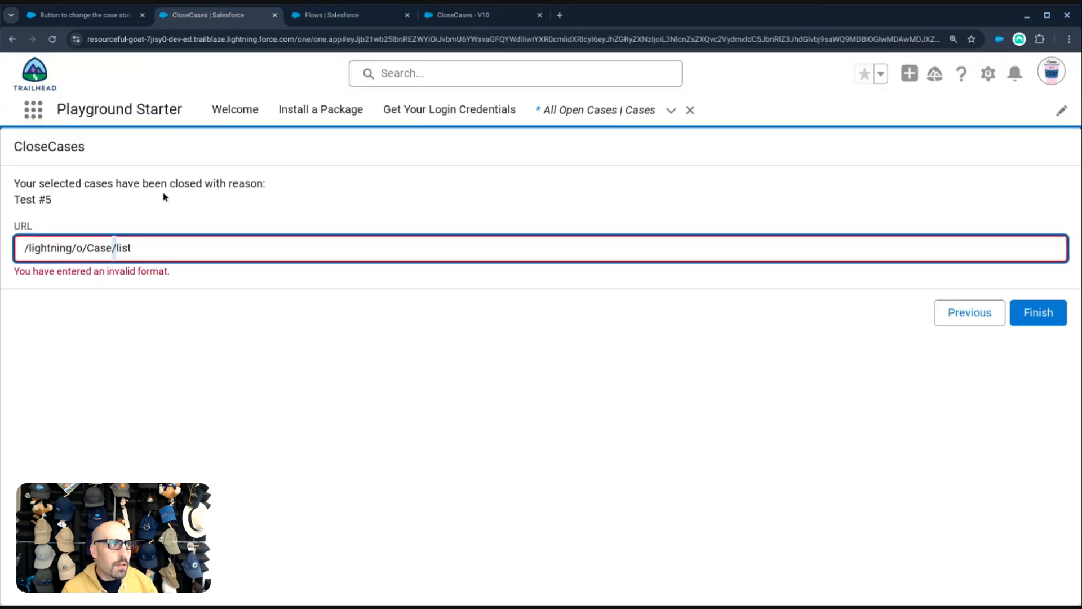
{"action": "left_click", "coordinate": [196, 187]}
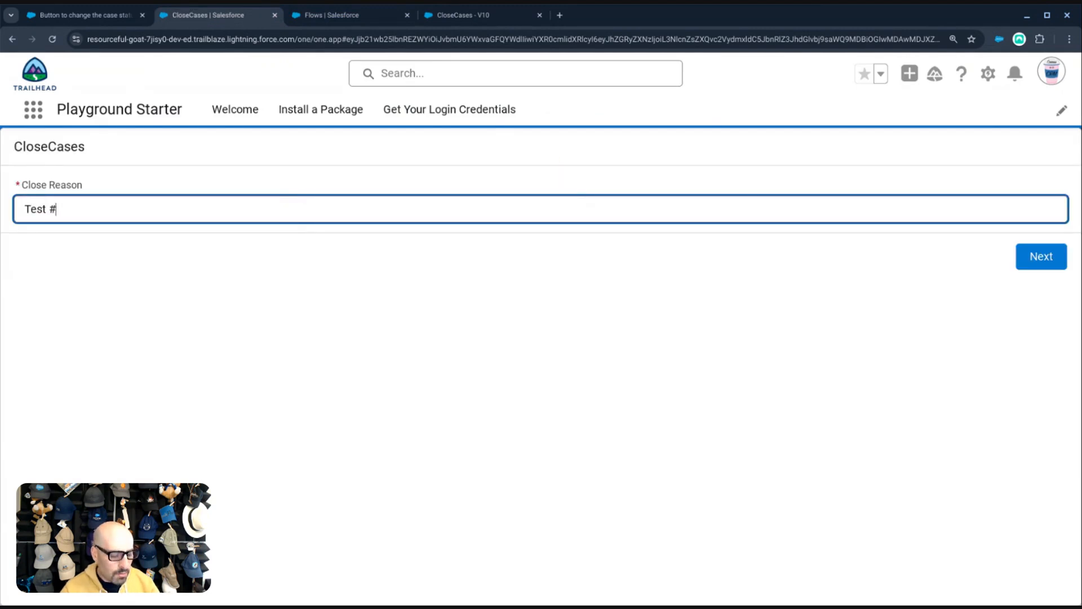
{"action": "type", "text": "6"}
{"action": "left_click", "coordinate": [1023, 258]}
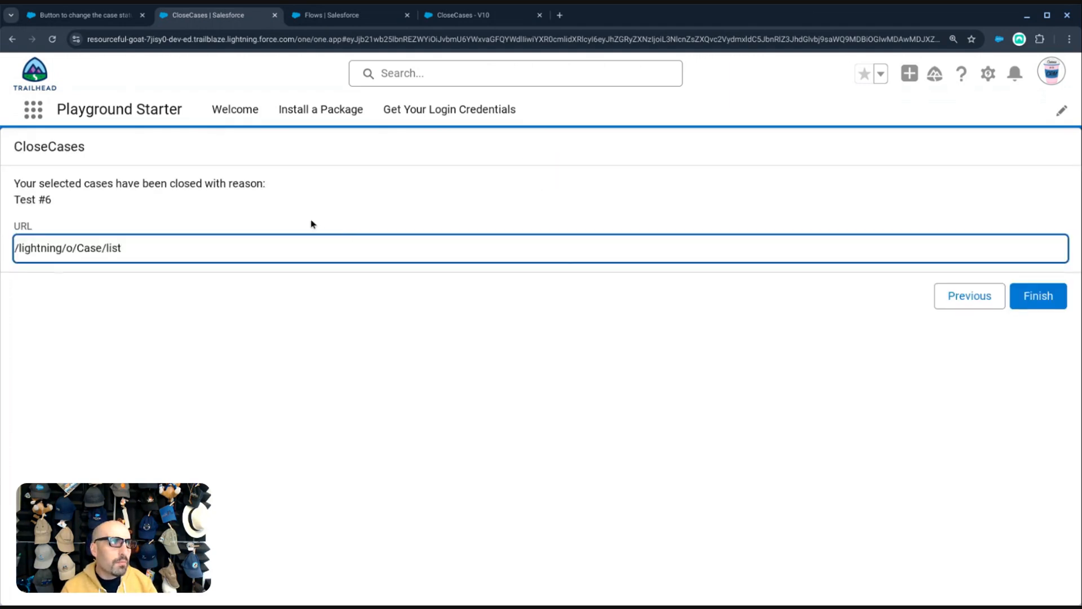
{"action": "triple_click", "coordinate": [99, 248]}
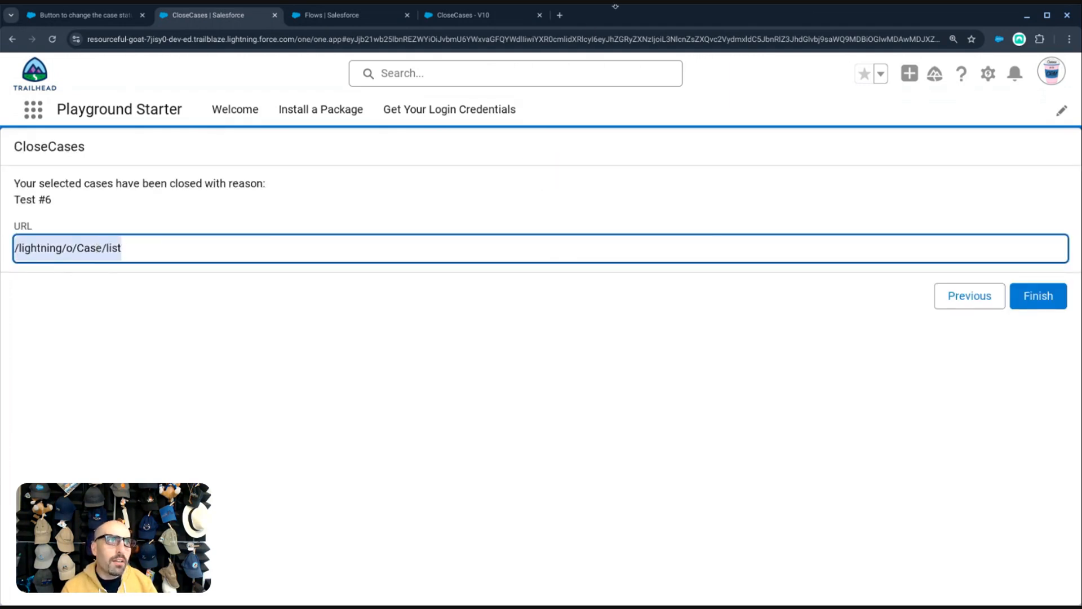
- Copy the URL component's value /lightning/o/Case/list and delete the component from the Confirmation screen
{"action": "left_click", "coordinate": [483, 15]}
{"action": "left_click", "coordinate": [632, 341]}
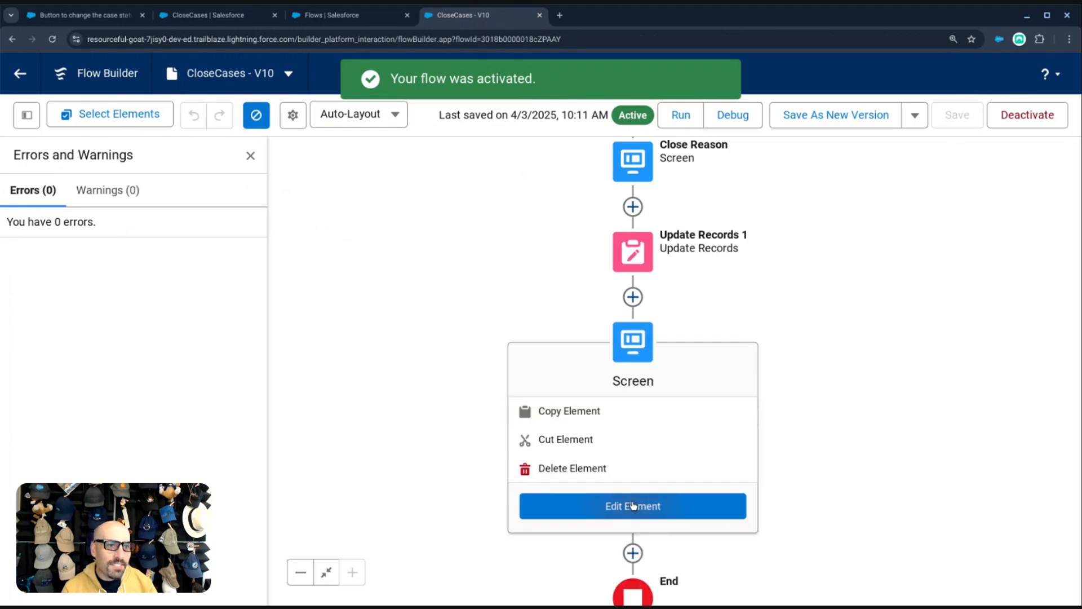
{"action": "left_click", "coordinate": [633, 506]}
{"action": "left_click", "coordinate": [454, 364]}
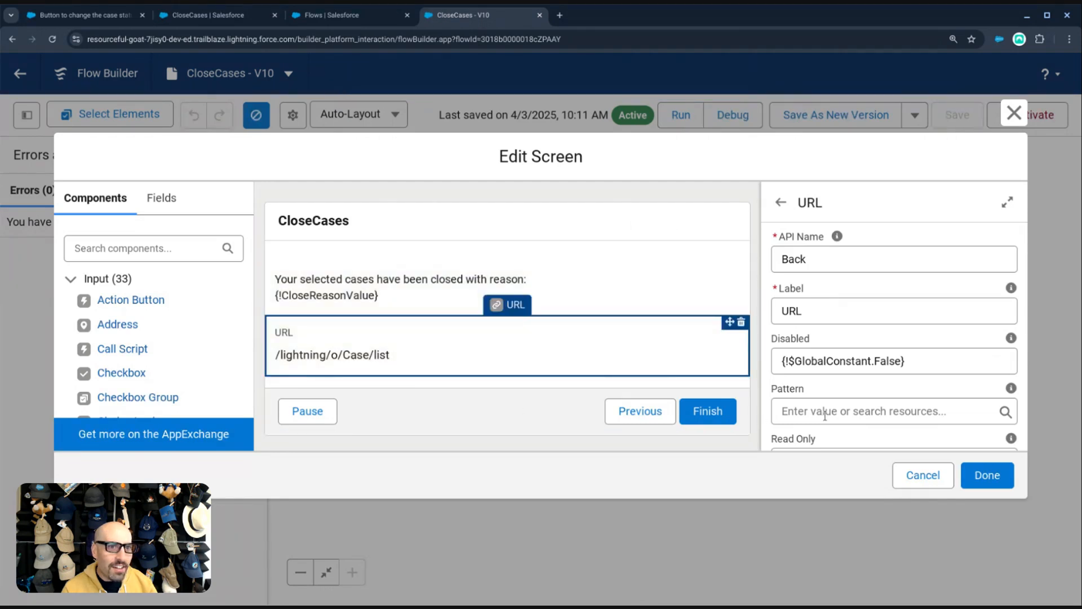
{"action": "scroll", "coordinate": [825, 416], "scroll_direction": "down", "scroll_amount": 4}
{"action": "triple_click", "coordinate": [851, 322]}
{"action": "key", "text": "ctrl+c"}
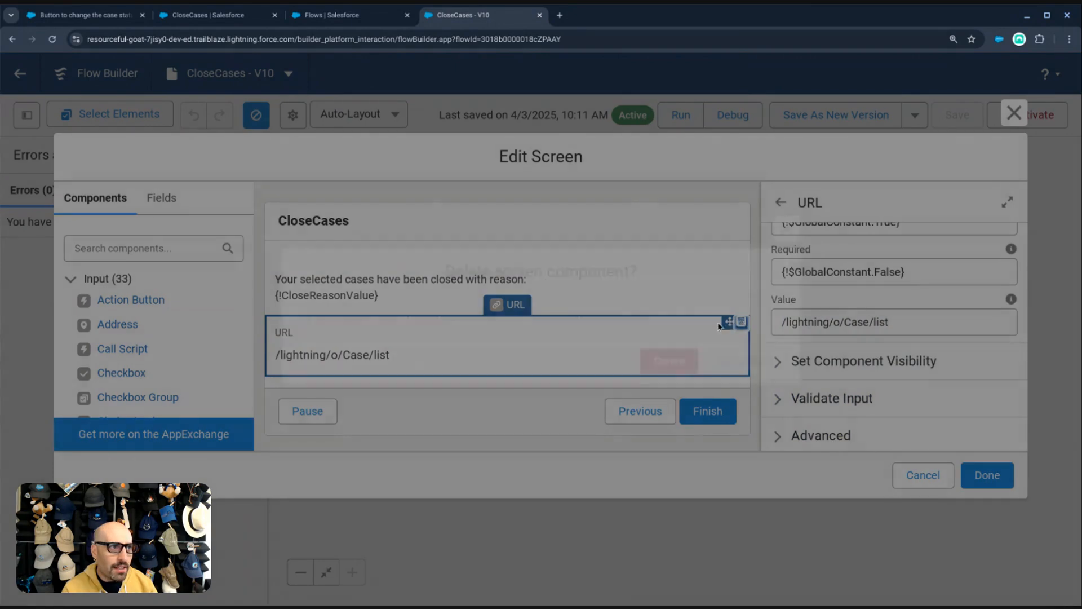
{"action": "left_click", "coordinate": [742, 322]}
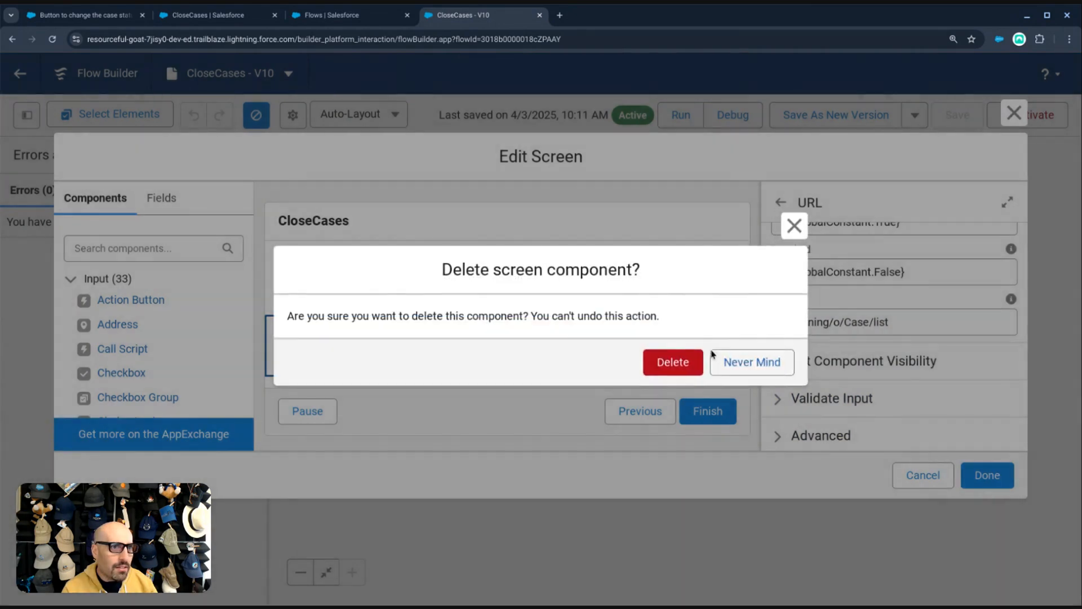
{"action": "left_click", "coordinate": [685, 364]}
- Add a blank line and the path /lightning/o/Case/list below {!CloseReasonValue} in the ConfirmationMessageText display text
{"action": "left_click", "coordinate": [716, 293]}
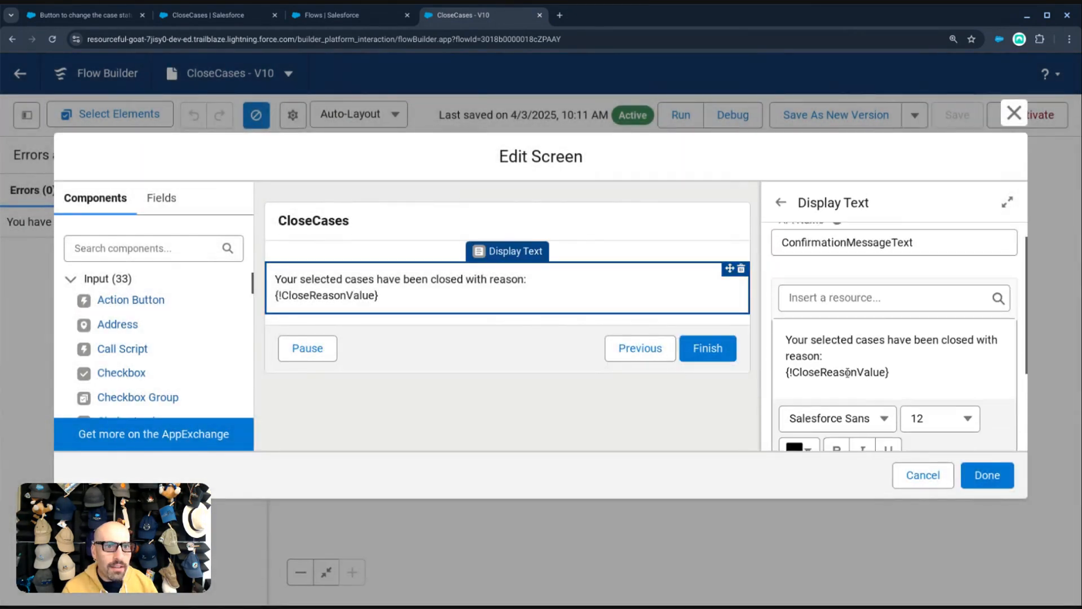
{"action": "left_click", "coordinate": [848, 373]}
{"action": "key", "text": "Return"}
{"action": "key", "text": "Return"}
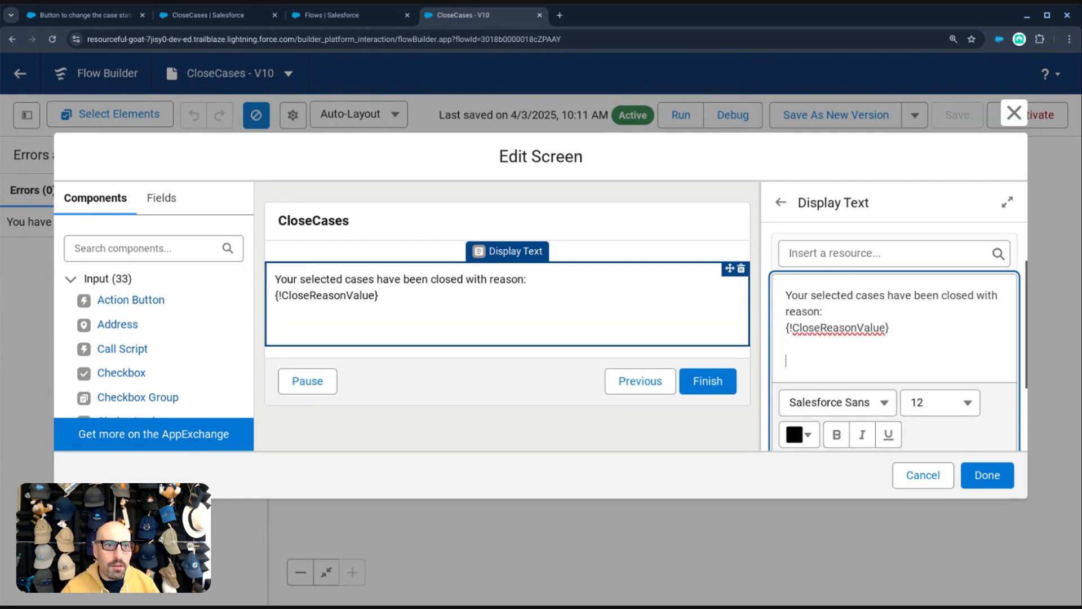
{"action": "key", "text": "ctrl+v"}
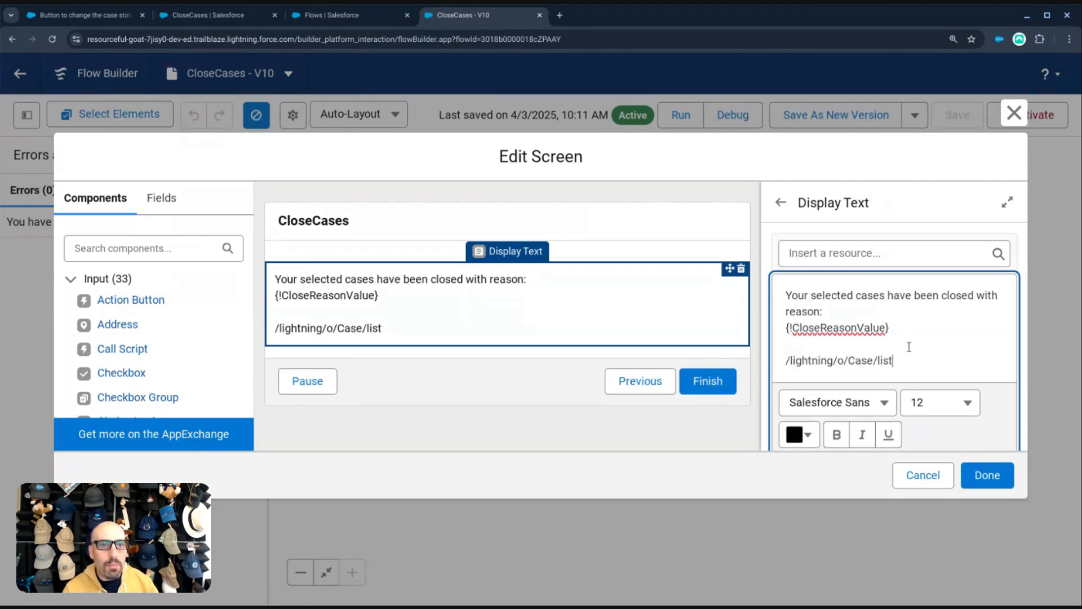
- Turn the path text in the confirmation message into a link to /lightning/o/Case/list
{"action": "scroll", "coordinate": [909, 346], "scroll_direction": "down", "scroll_amount": 2}
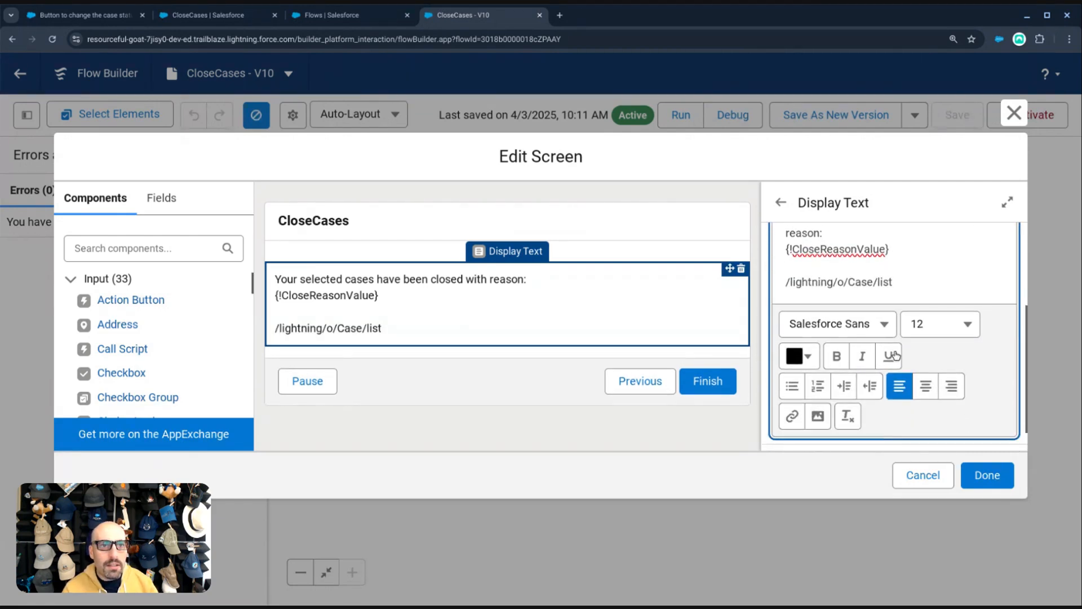
{"action": "triple_click", "coordinate": [820, 281]}
{"action": "key", "text": "ctrl+c"}
{"action": "left_click", "coordinate": [795, 417]}
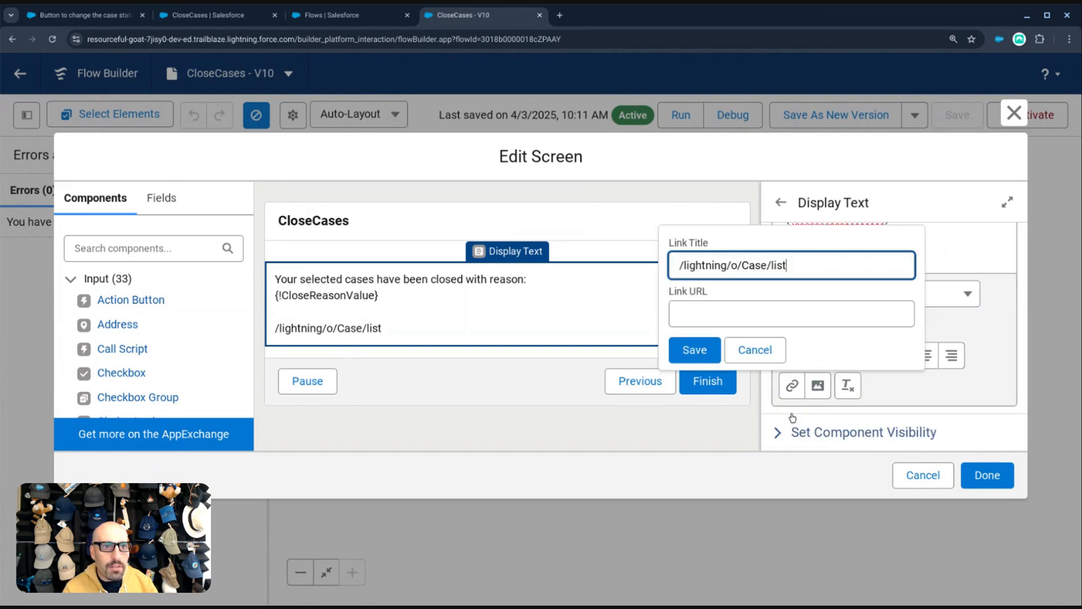
{"action": "left_click", "coordinate": [764, 314]}
{"action": "key", "text": "ctrl+v"}
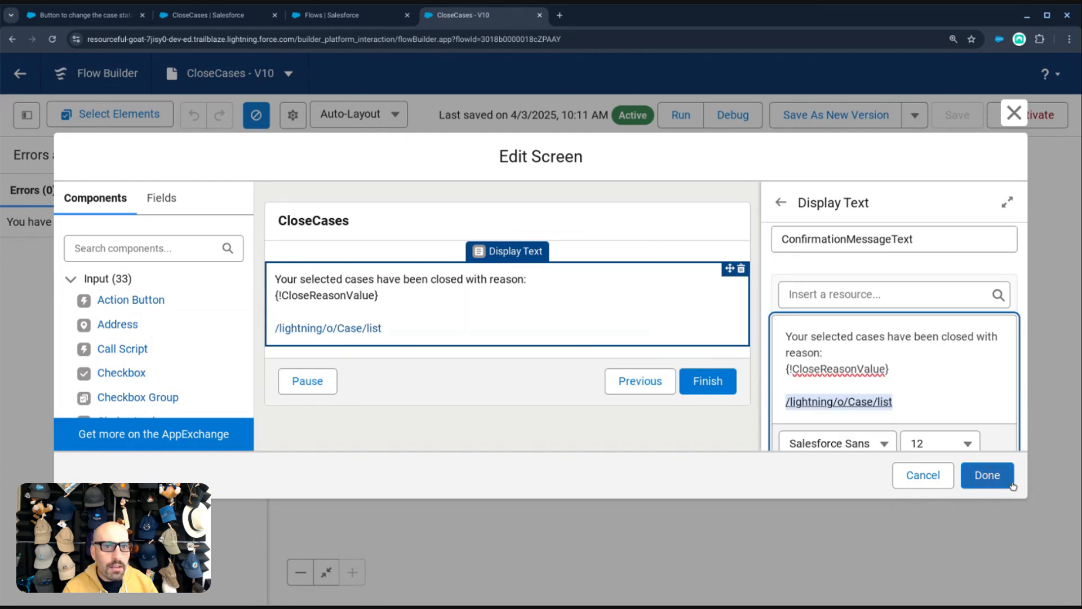
{"action": "scroll", "coordinate": [838, 401], "scroll_direction": "down", "scroll_amount": 2}
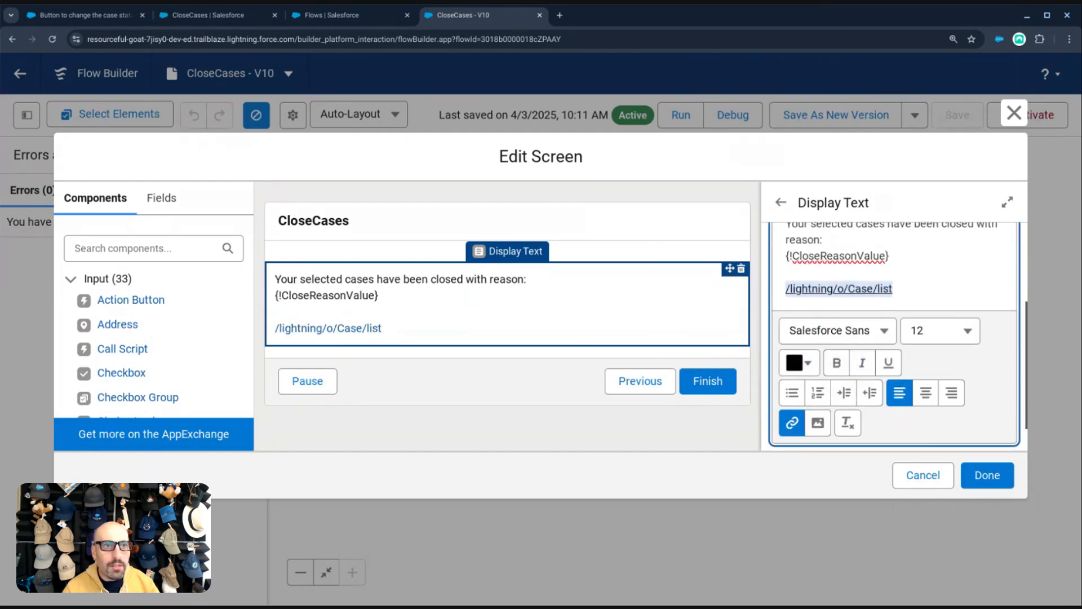
- Replace the path text in the confirmation message with "Click here to go back"
{"action": "type", "text": "Back"}
{"action": "key", "text": "BackSpace"}
{"action": "key", "text": "BackSpace"}
{"action": "key", "text": "BackSpace"}
{"action": "key", "text": "BackSpace"}
{"action": "type", "text": "Click"}
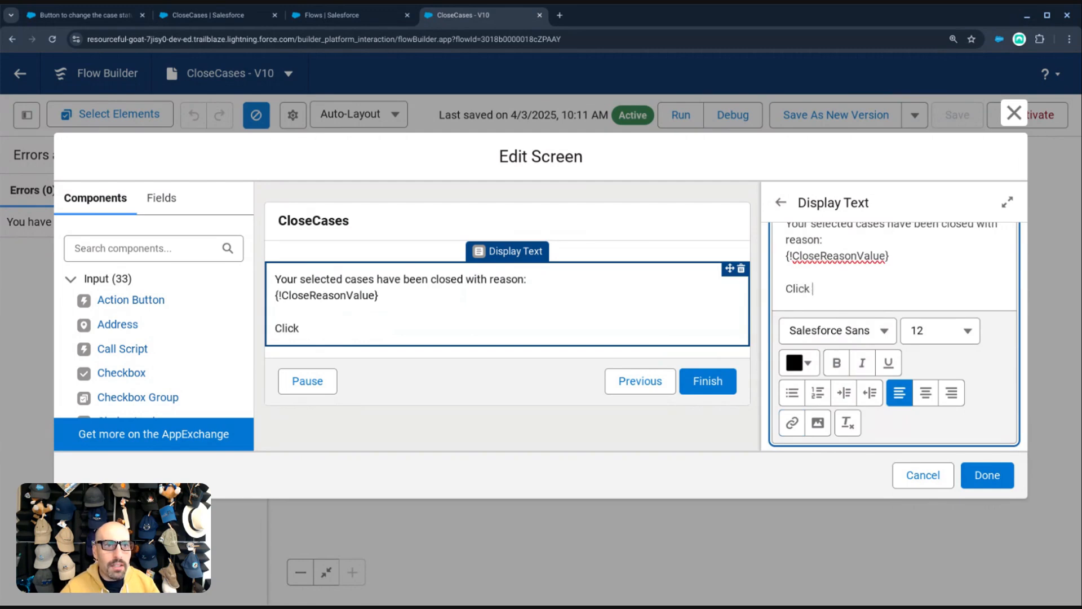
{"action": "type", "text": " here to got back"}
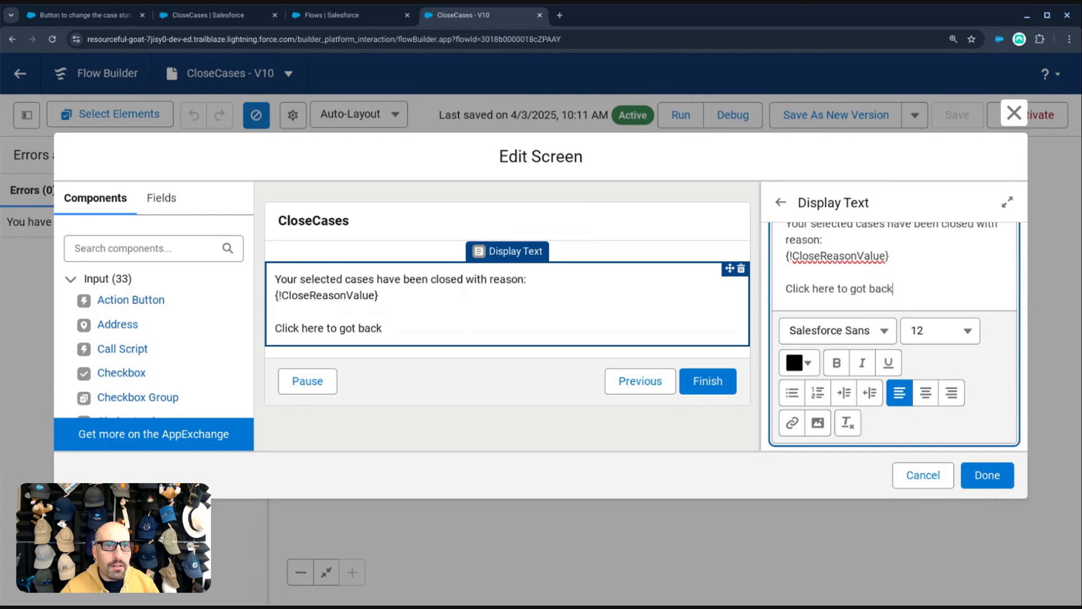
{"action": "key", "text": "BackSpace"}
{"action": "key", "text": "BackSpace"}
{"action": "key", "text": "BackSpace"}
{"action": "key", "text": "BackSpace"}
{"action": "type", "text": "back"}
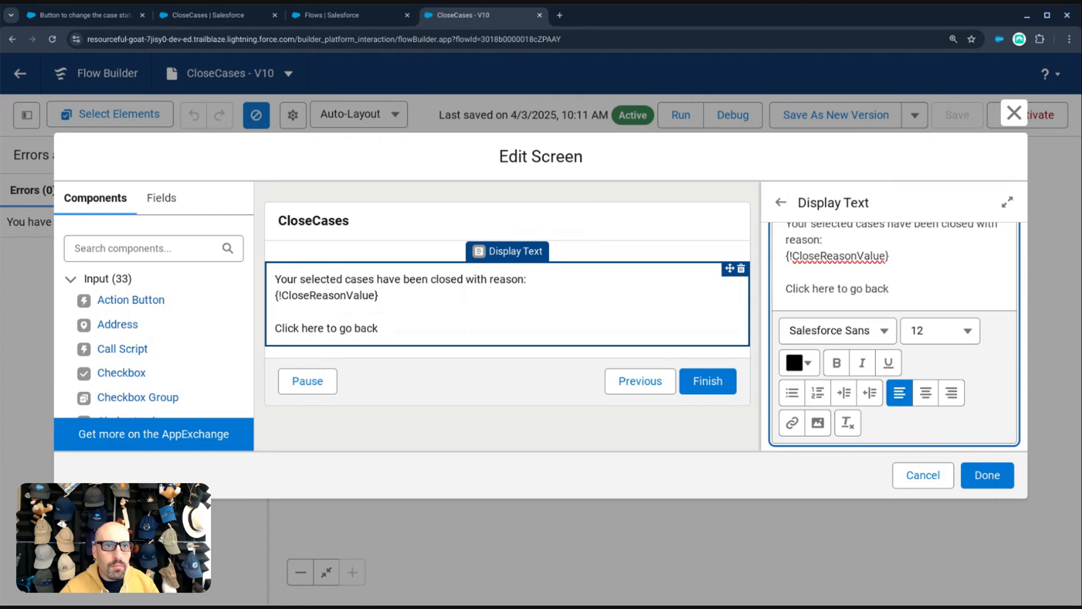
- Link "Click here to go back" to /lightning/o/Case/list and apply the changes to the Confirmation screen
{"action": "key", "text": "shift+Home"}
{"action": "left_click", "coordinate": [792, 423]}
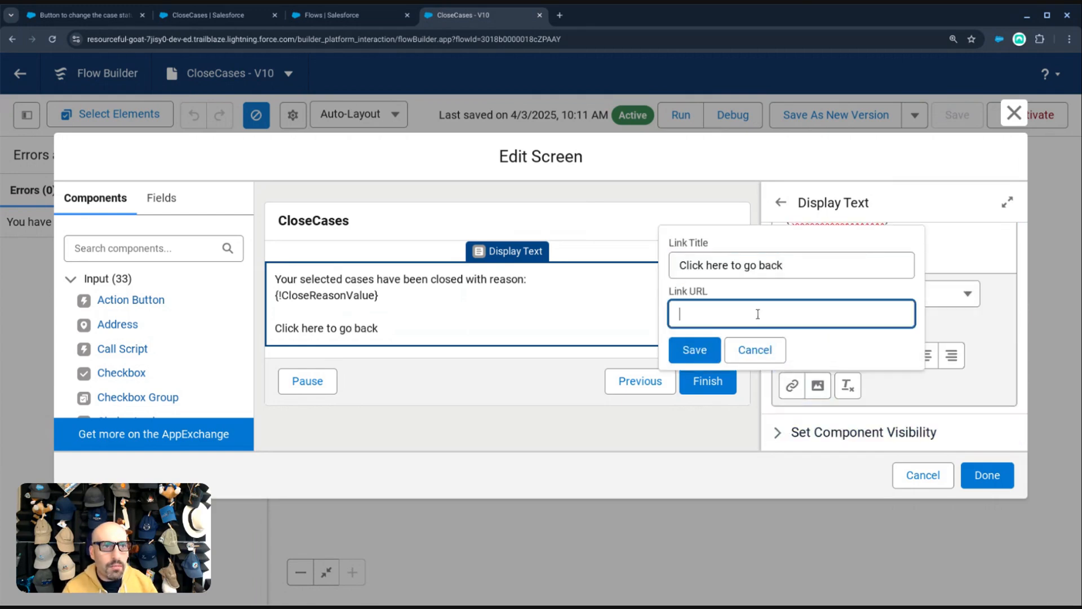
{"action": "key", "text": "ctrl+v"}
{"action": "left_click", "coordinate": [695, 349]}
{"action": "left_click", "coordinate": [986, 474]}
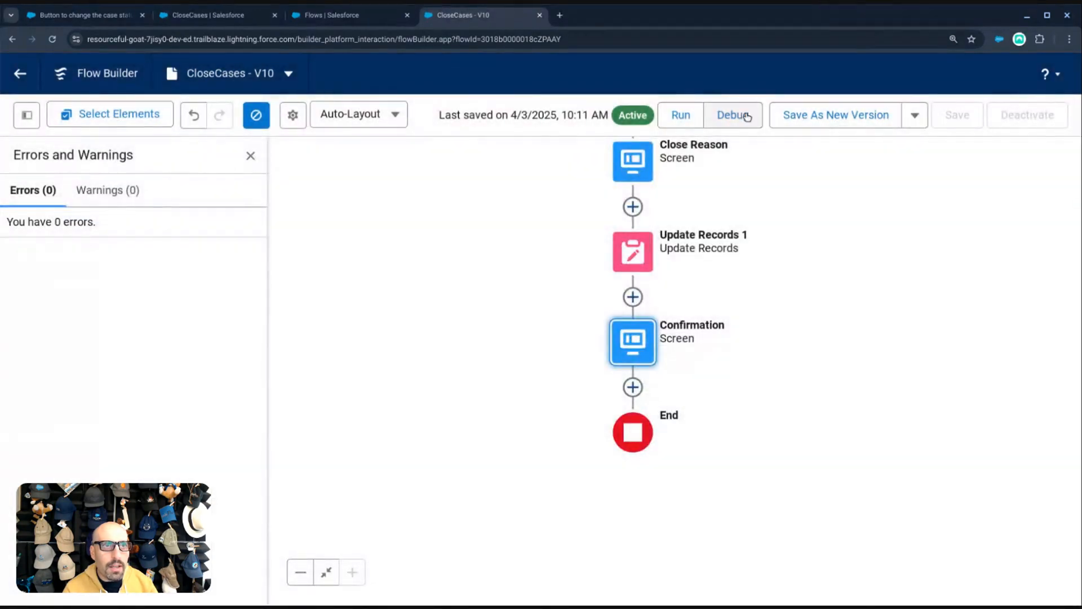
- Save the flow with the linked confirmation message as a new version, activate it and dismiss the version notice
{"action": "left_click", "coordinate": [836, 115]}
{"action": "left_click", "coordinate": [848, 456]}
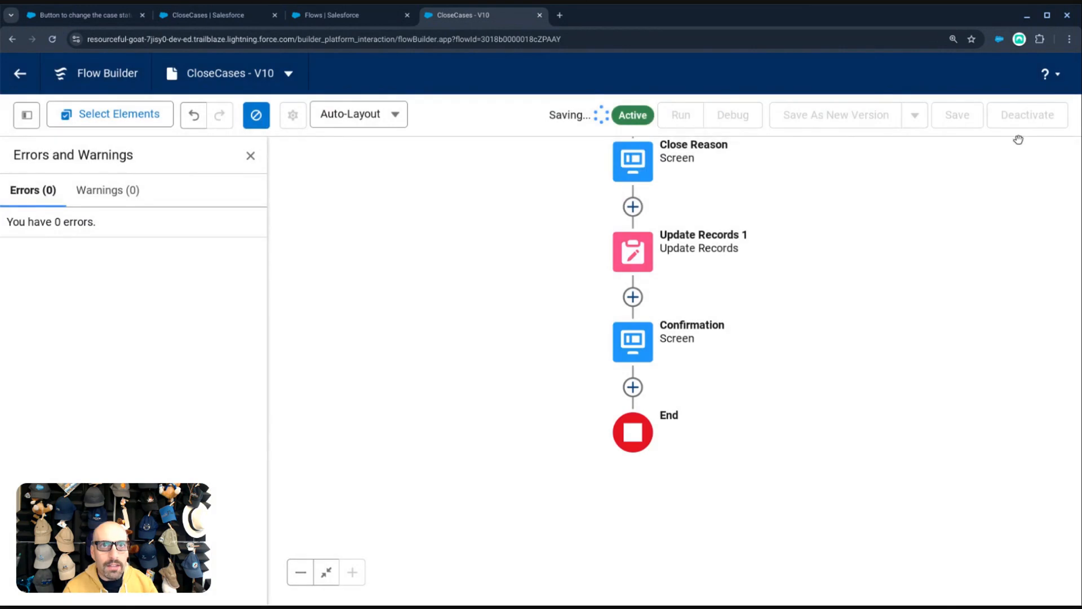
{"action": "left_click", "coordinate": [1033, 115]}
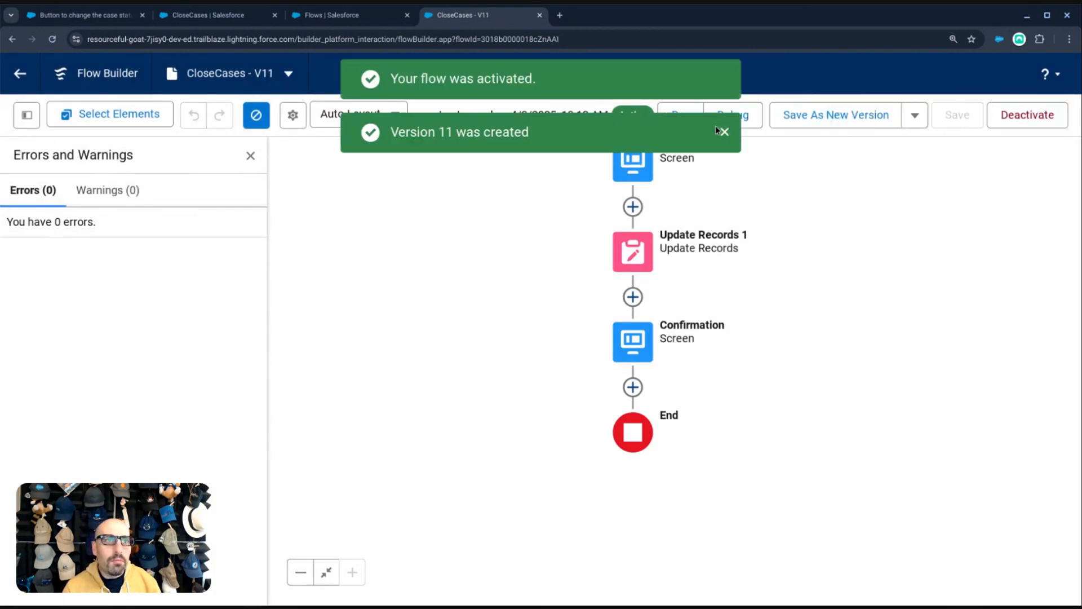
{"action": "left_click", "coordinate": [722, 130]}
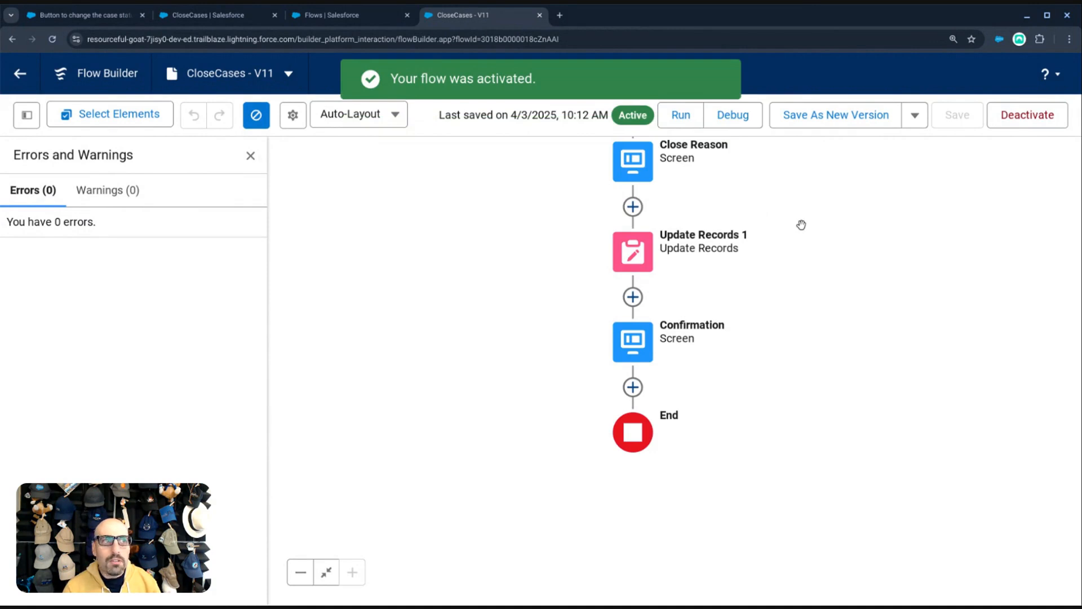
- Return from the previous CloseCases test run to the All Open Cases list
{"action": "left_click", "coordinate": [325, 17]}
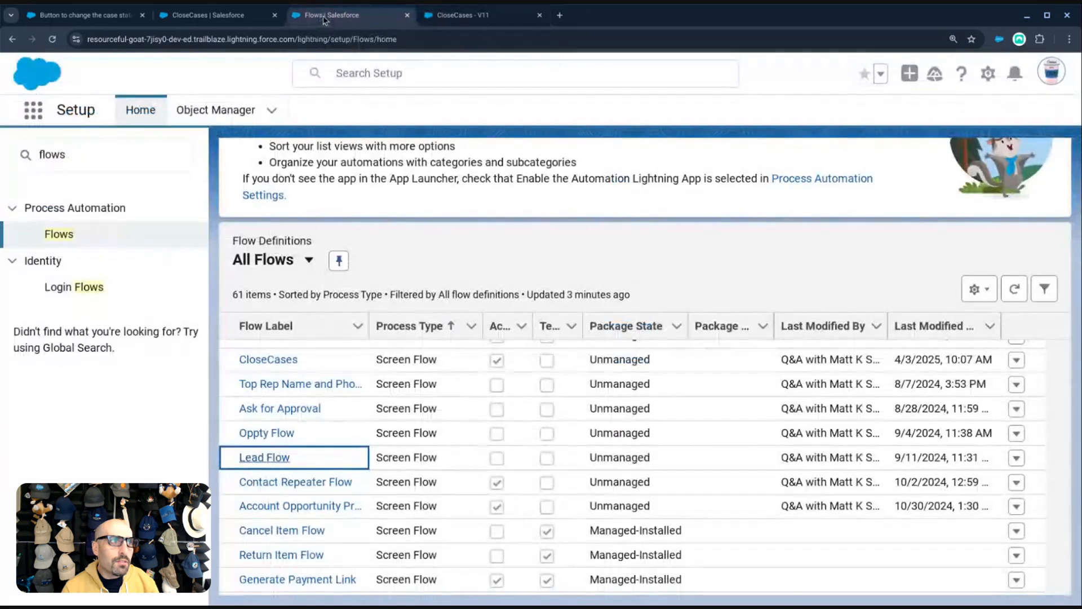
{"action": "left_click", "coordinate": [245, 17]}
{"action": "left_click", "coordinate": [262, 39]}
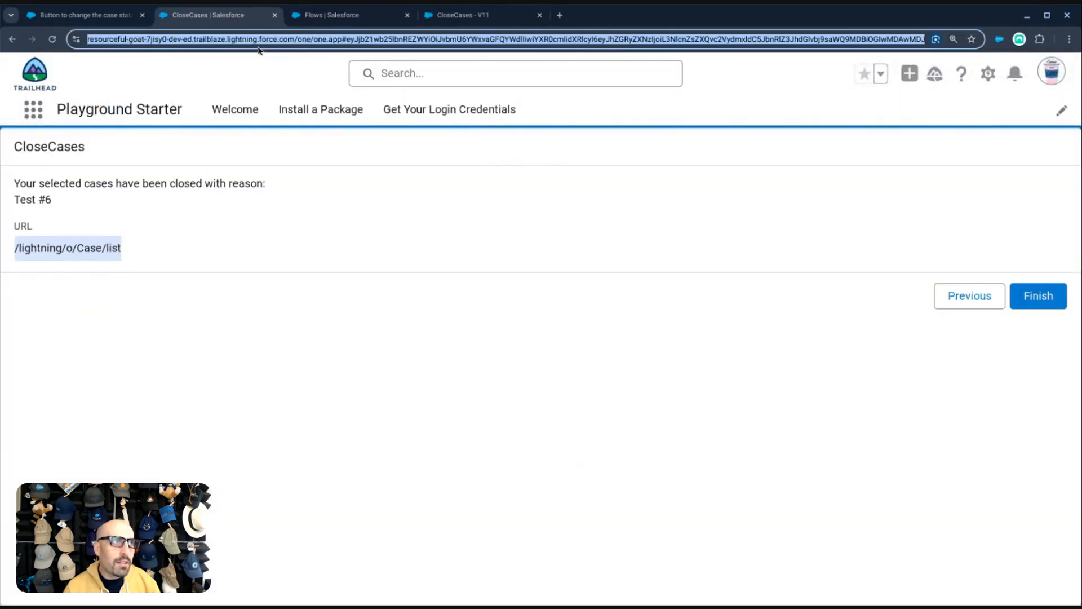
{"action": "key", "text": "Escape"}
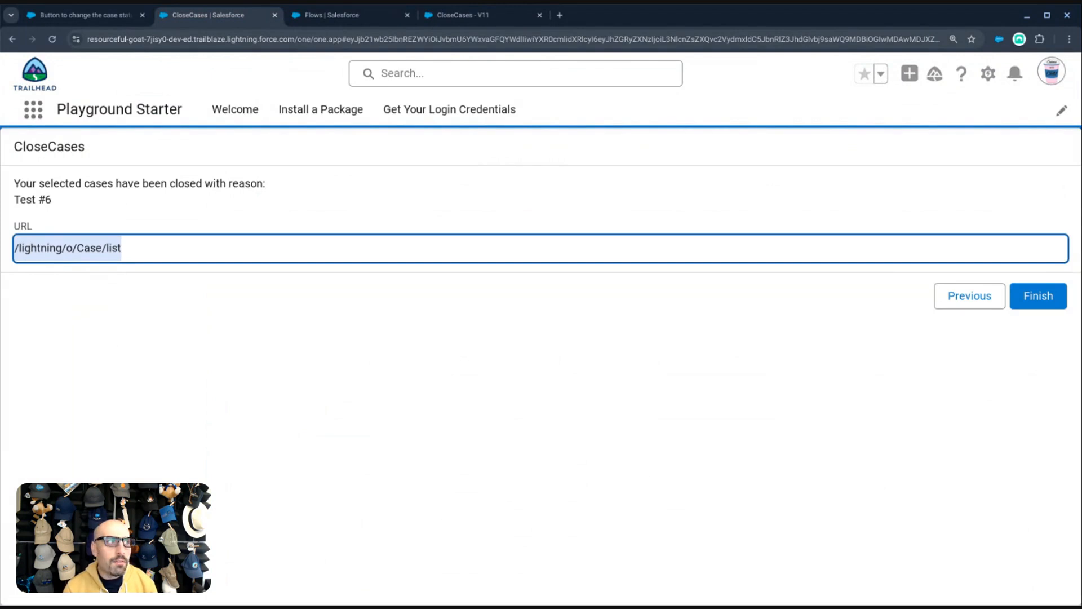
{"action": "left_click", "coordinate": [245, 41]}
{"action": "key", "text": "Escape"}
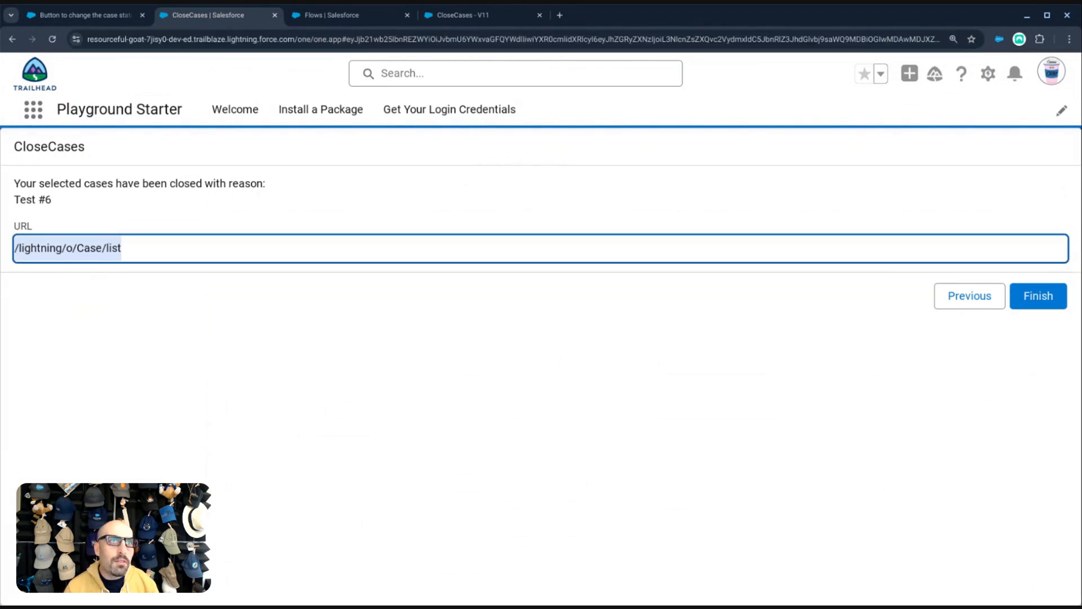
{"action": "left_click", "coordinate": [12, 40]}
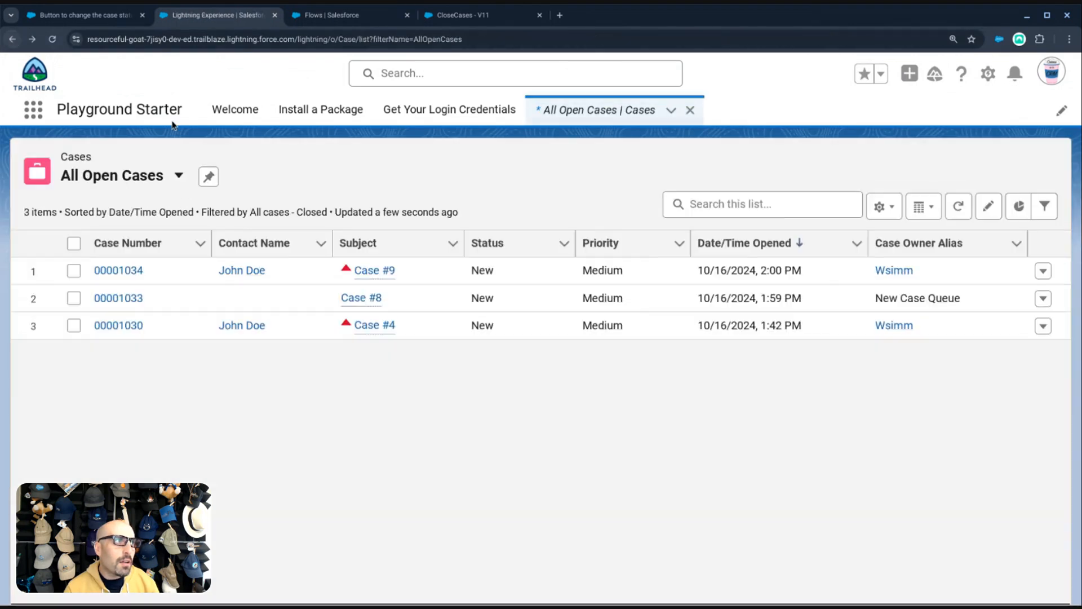
- Select Case #4 and Case #9 in the open cases list and launch Close Cases on them
{"action": "left_click", "coordinate": [74, 326]}
{"action": "left_click", "coordinate": [74, 270]}
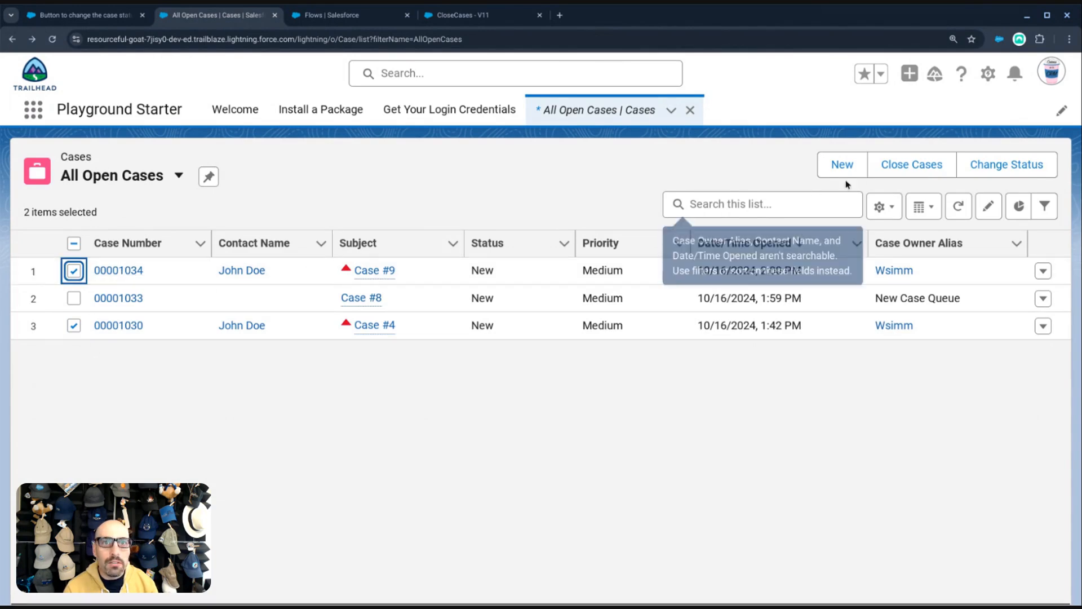
{"action": "left_click", "coordinate": [893, 168]}
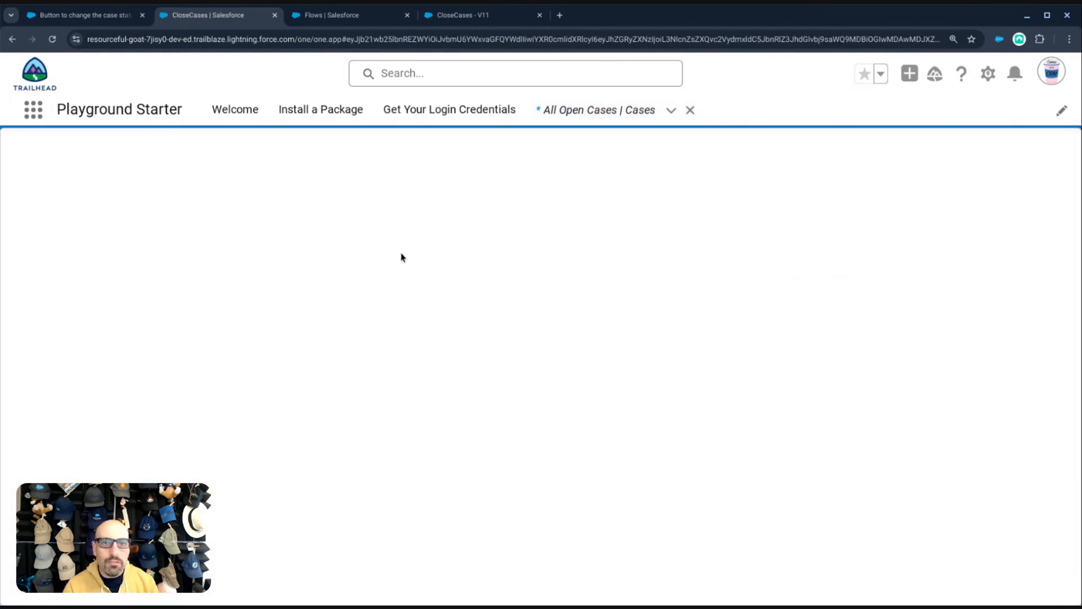
- Submit "Test #7" as the close reason and follow the "Click here to go back" link on the confirmation screen
{"action": "type", "text": "T"}
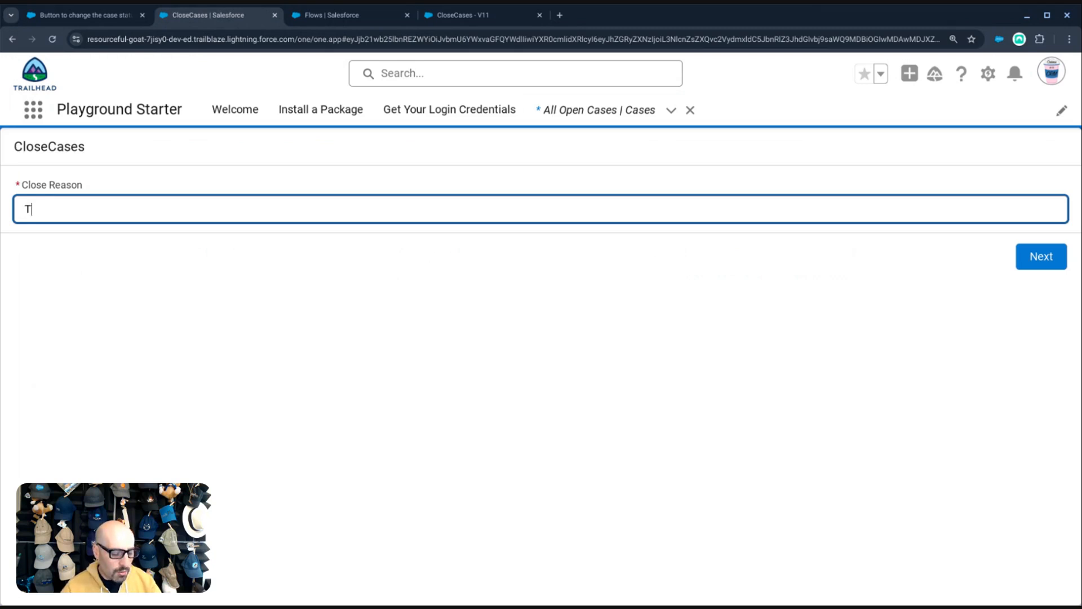
{"action": "type", "text": "est #7"}
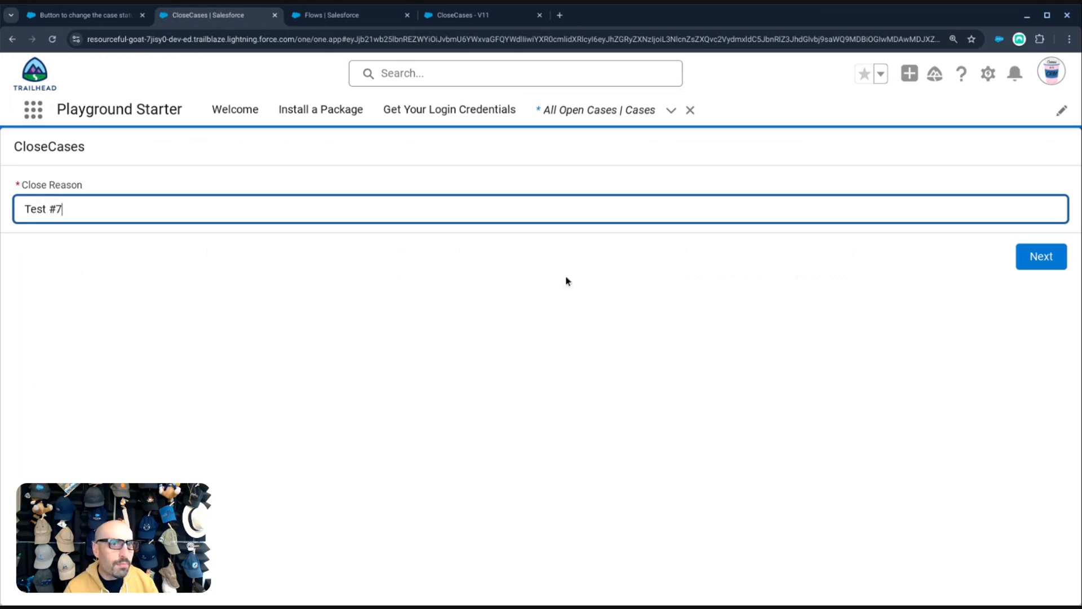
{"action": "left_click", "coordinate": [1042, 256]}
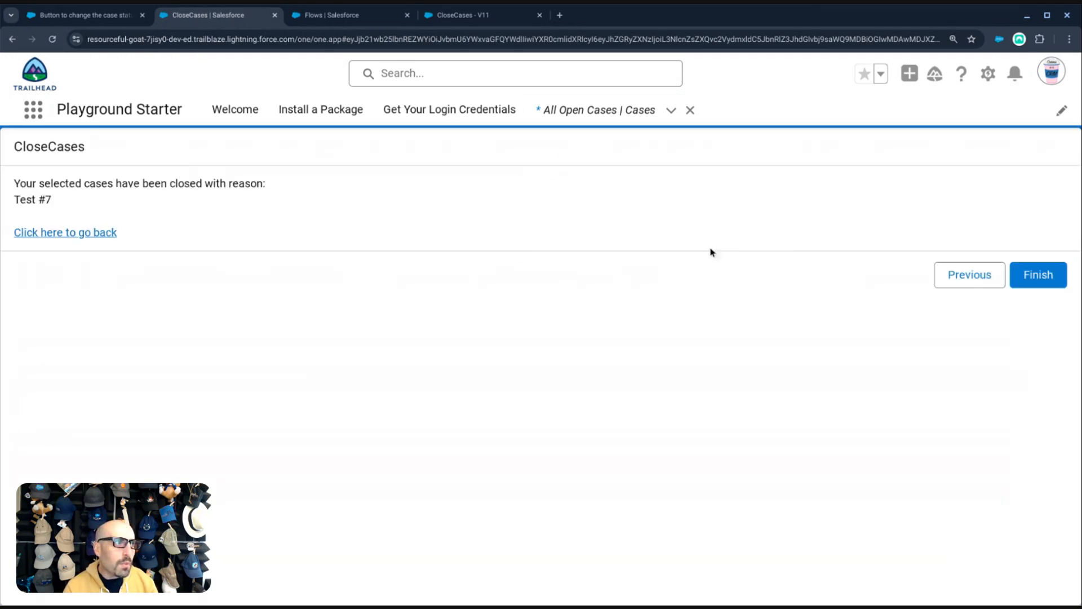
{"action": "left_click", "coordinate": [83, 233]}
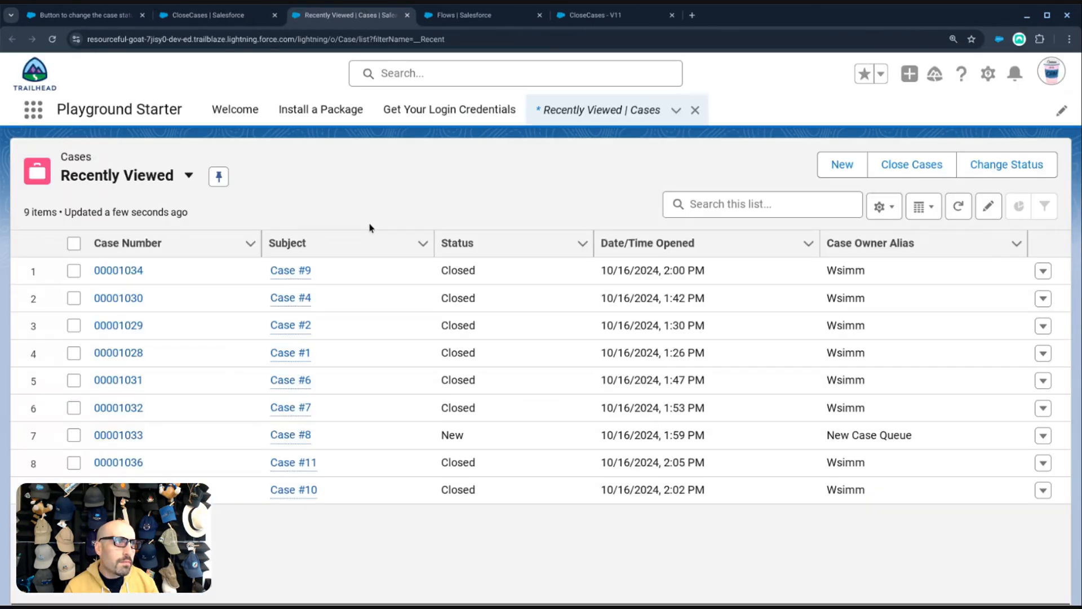